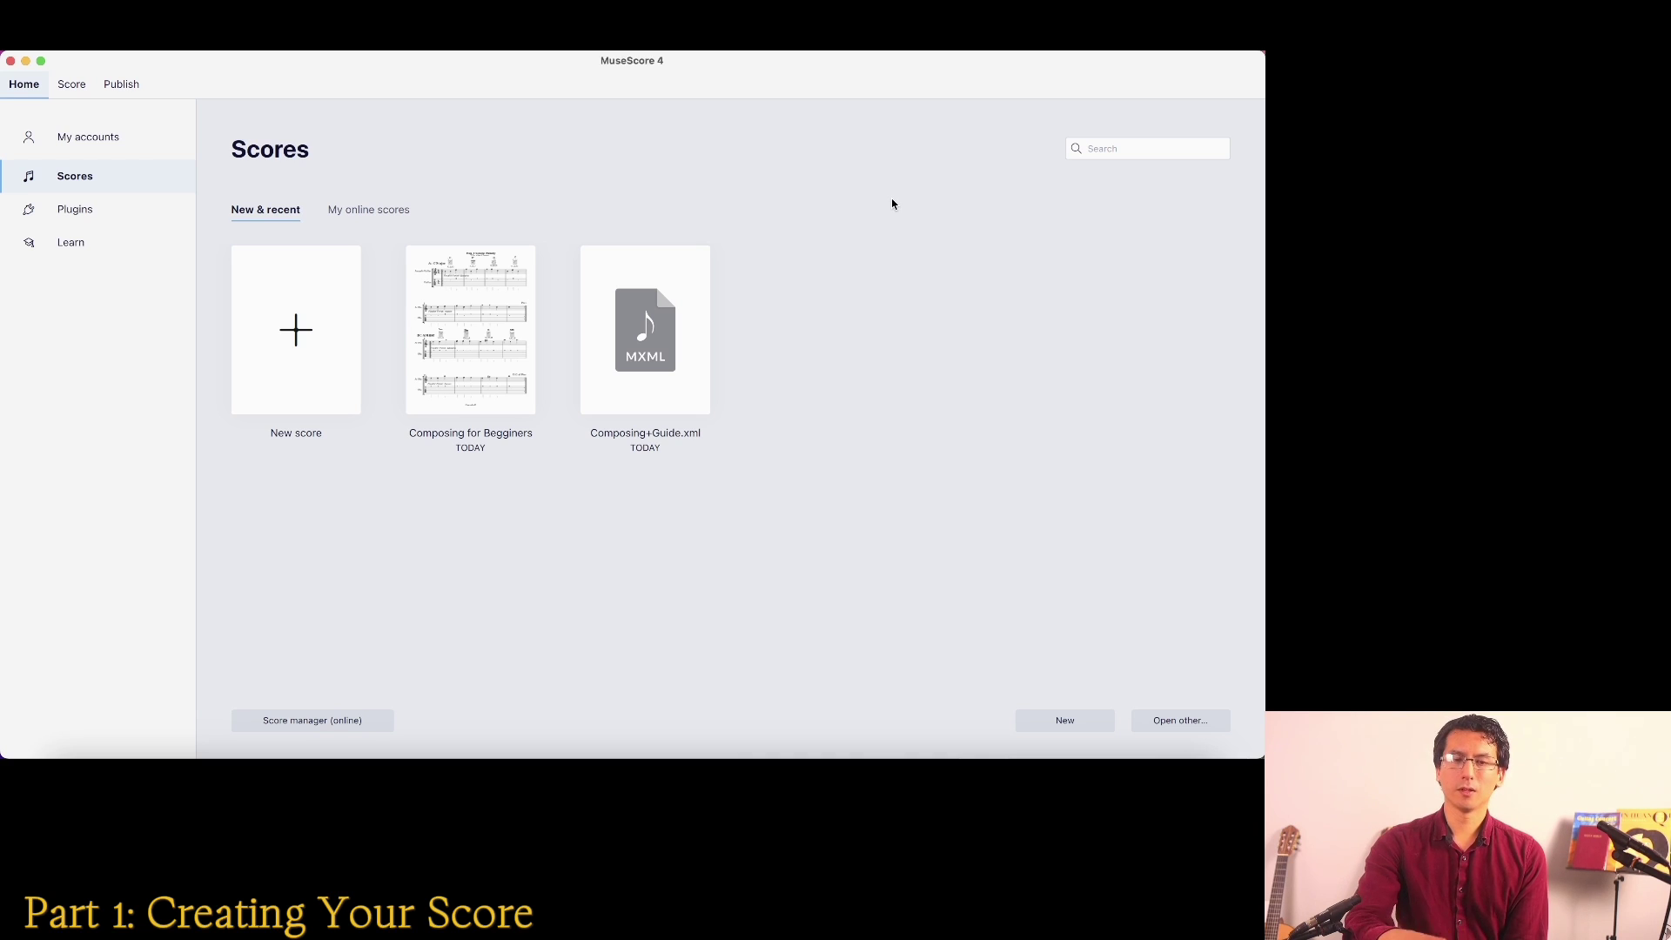
Start a new score with Classical Guitar and Classical Guitar (tablature) as its instruments, and proceed to the additional score information
{"action": "left_click", "coordinate": [296, 342]}
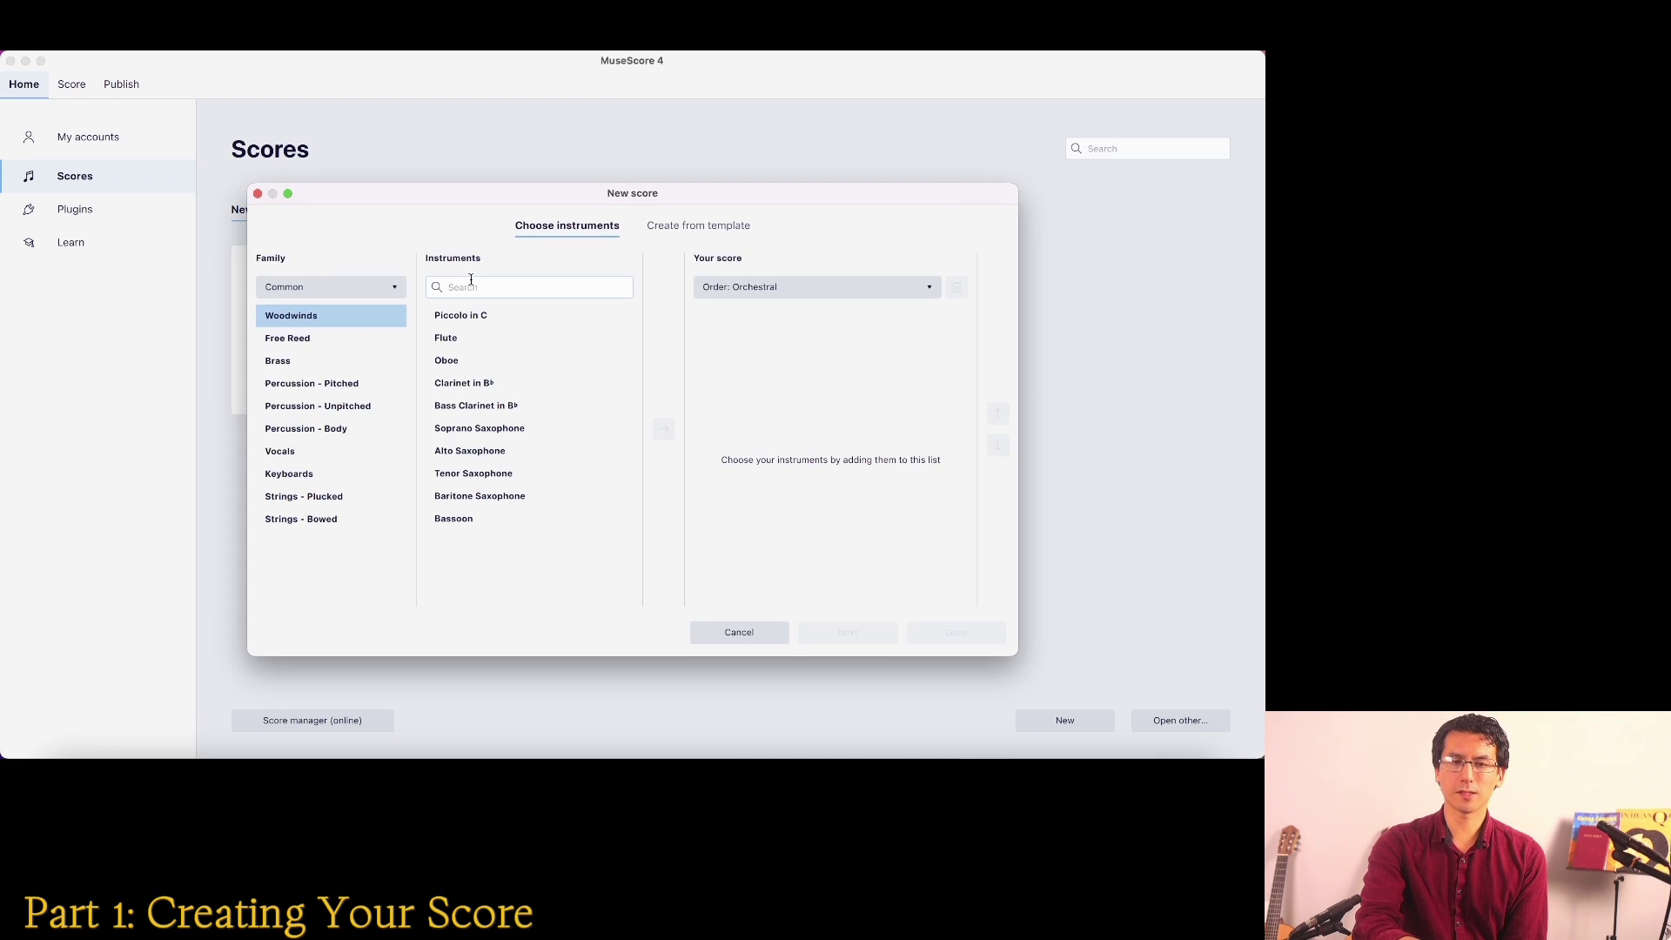
{"action": "left_click", "coordinate": [477, 286]}
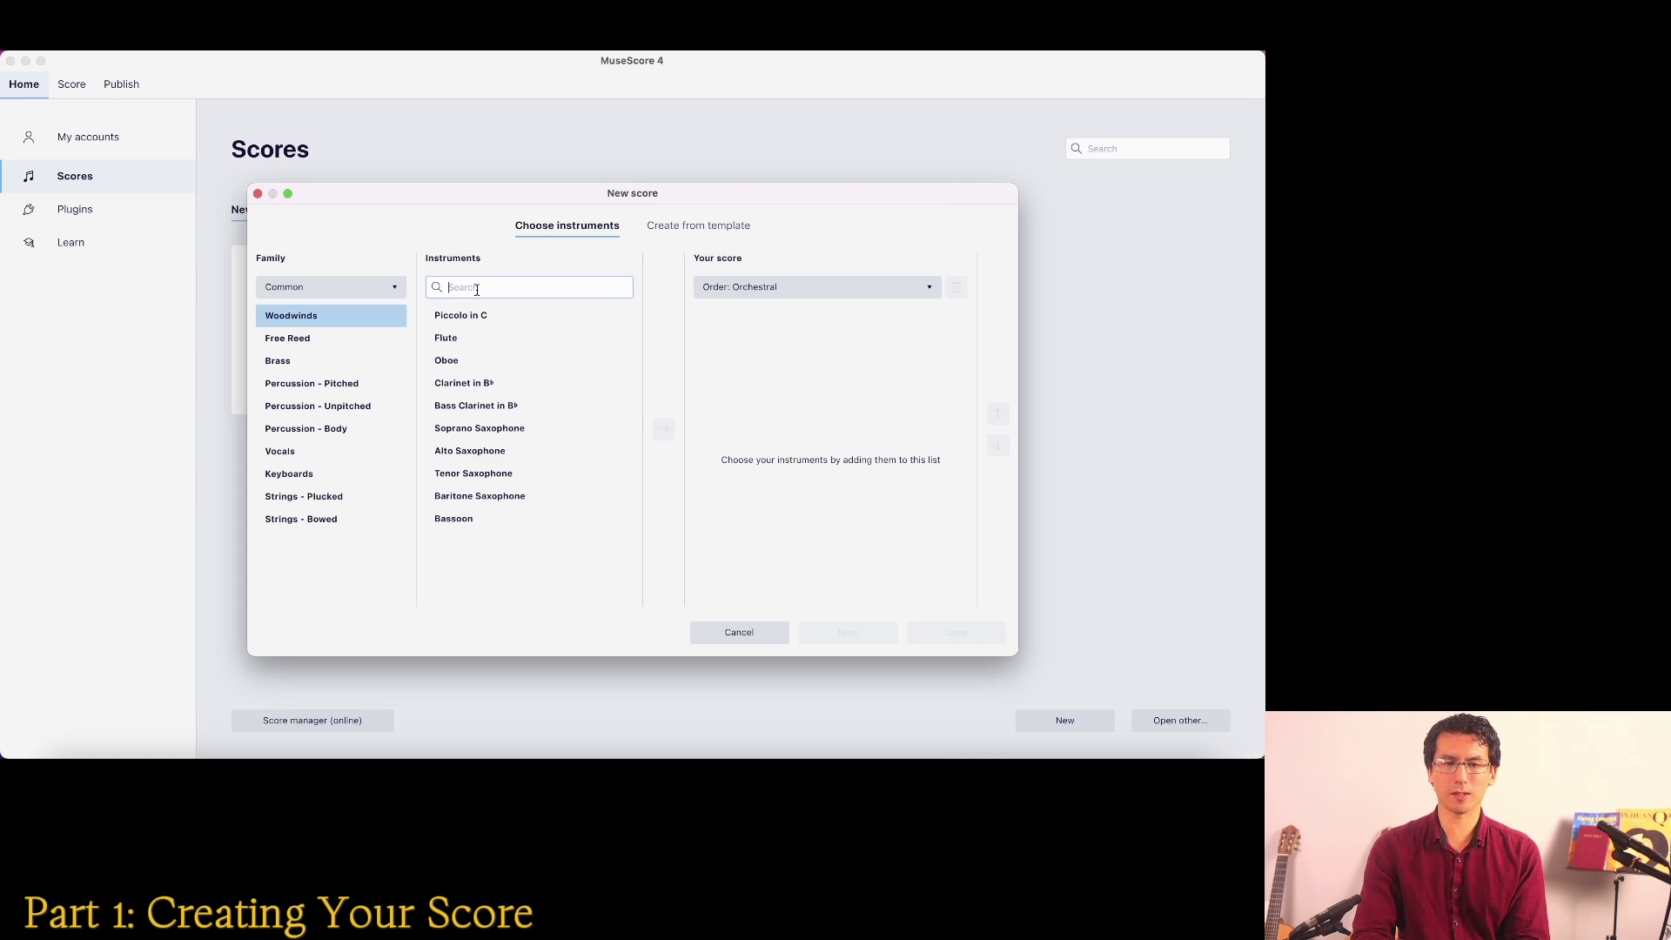
{"action": "type", "text": "classical"}
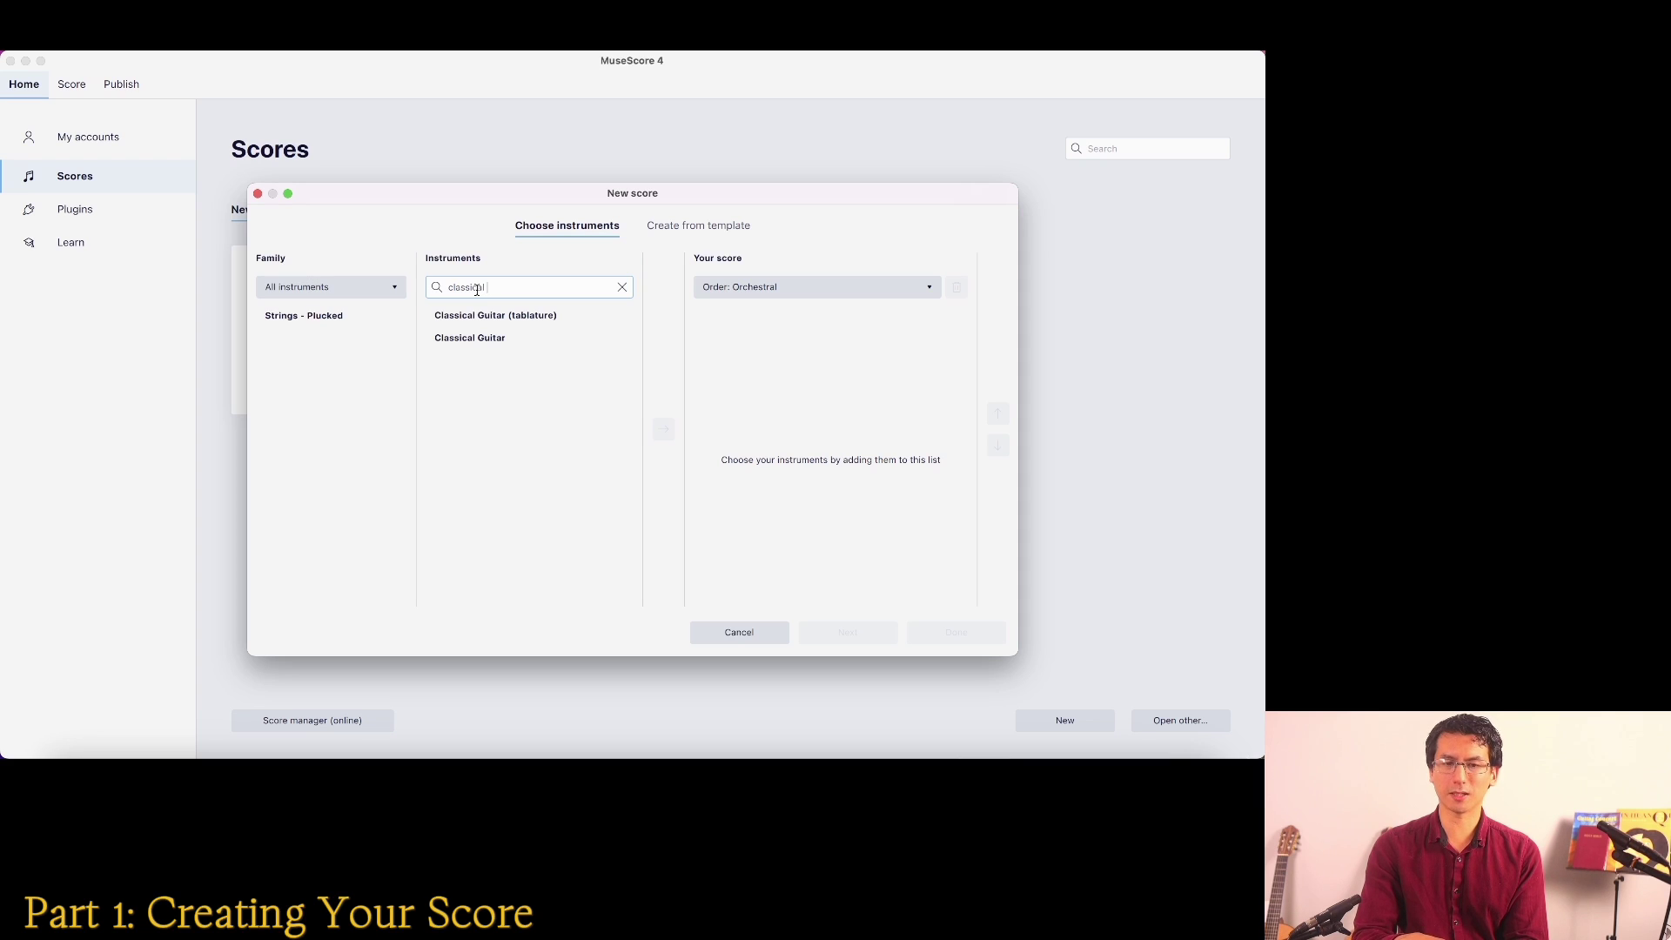
{"action": "left_click", "coordinate": [482, 341]}
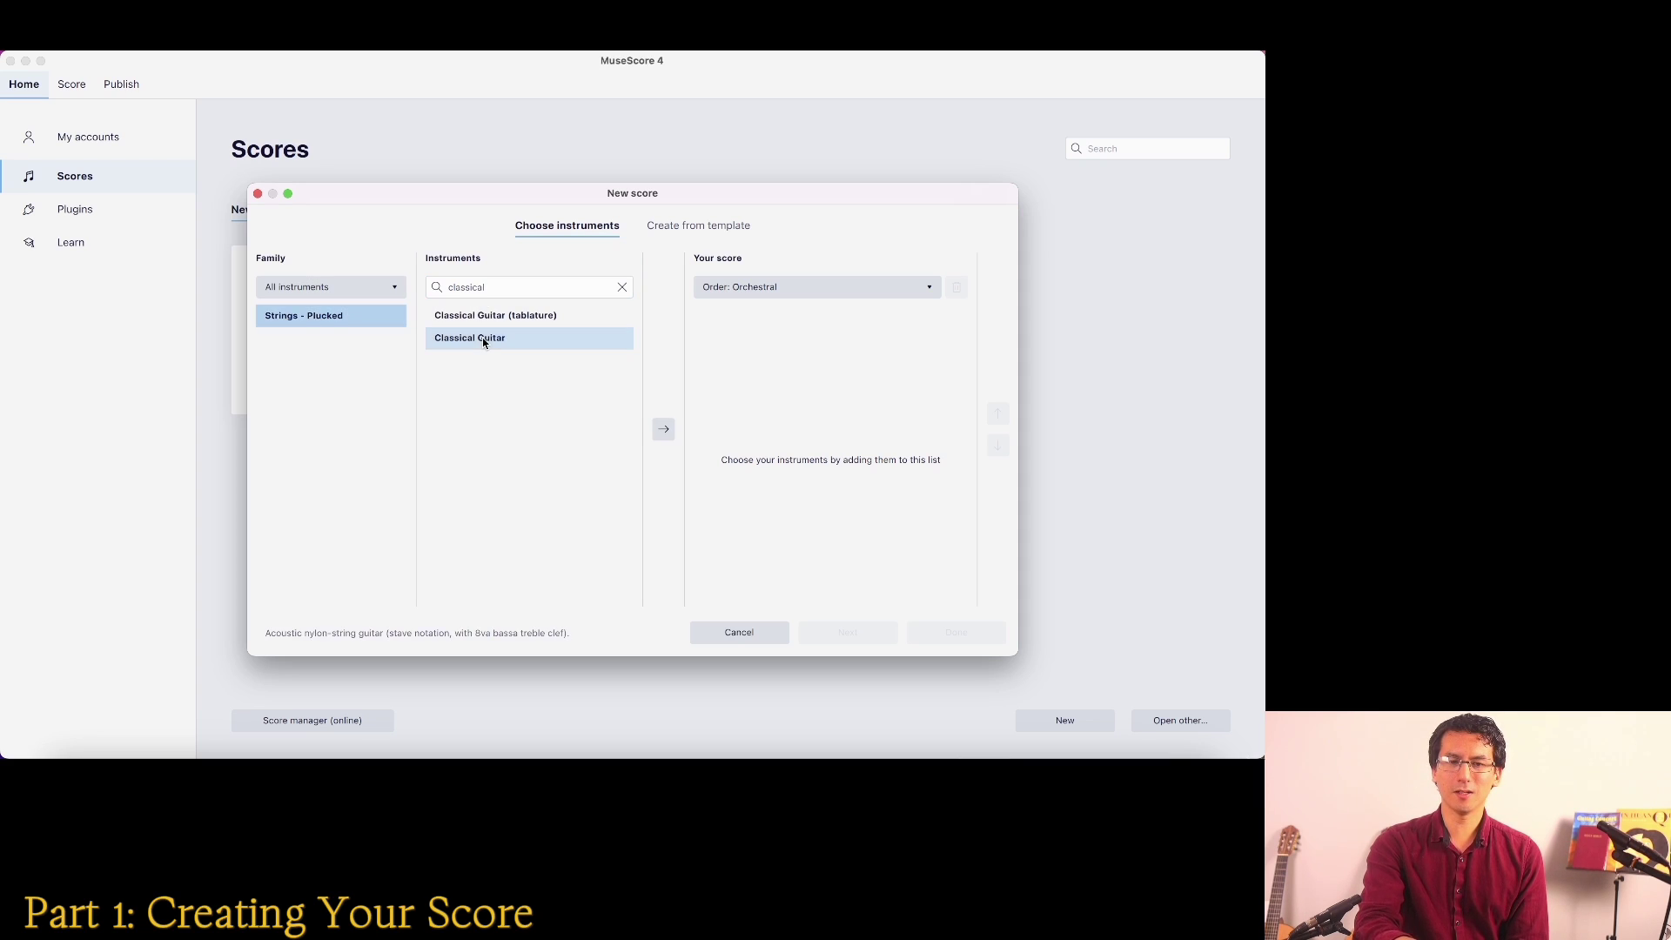
{"action": "left_click", "coordinate": [663, 430]}
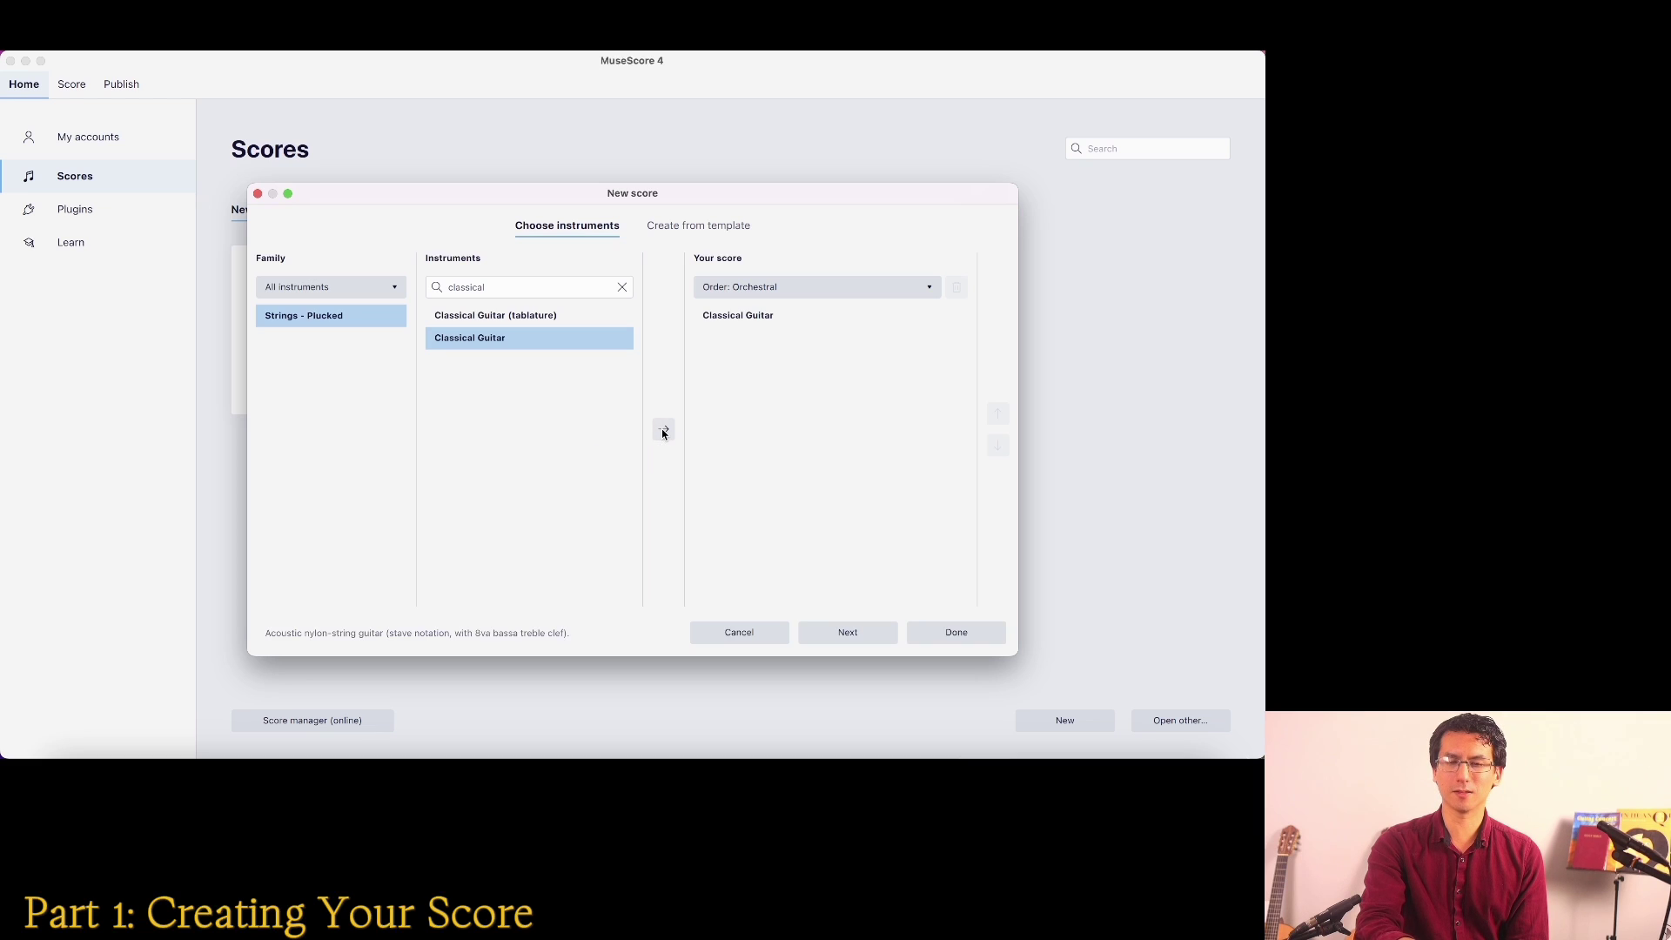
{"action": "left_click", "coordinate": [501, 318]}
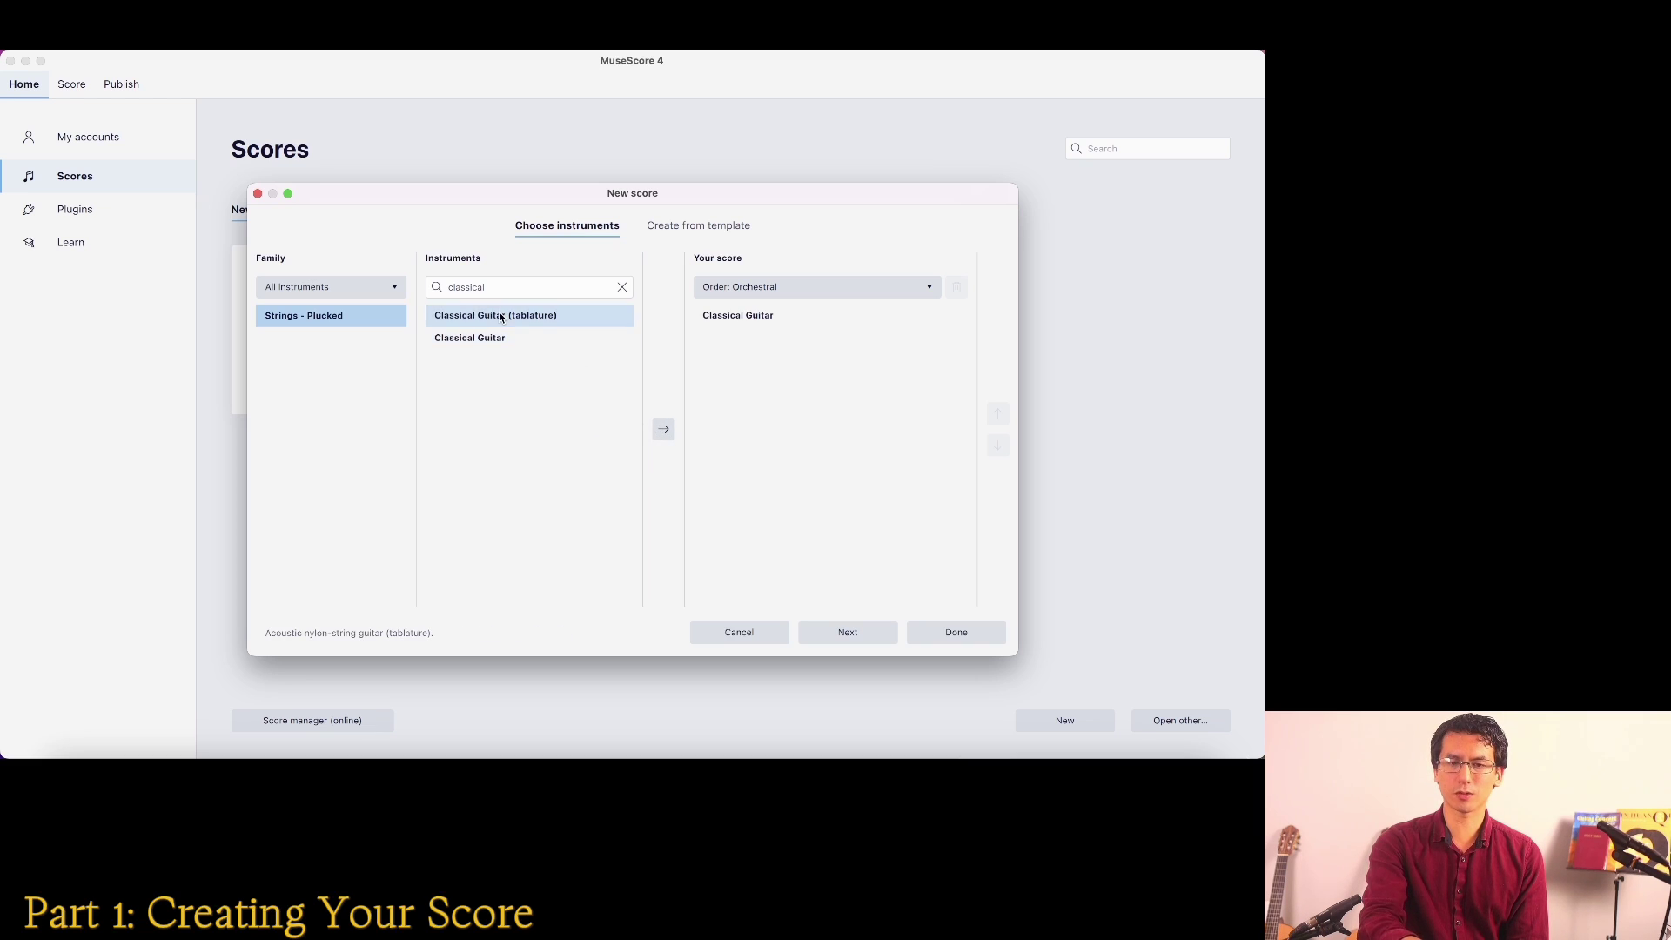
{"action": "left_click", "coordinate": [663, 429]}
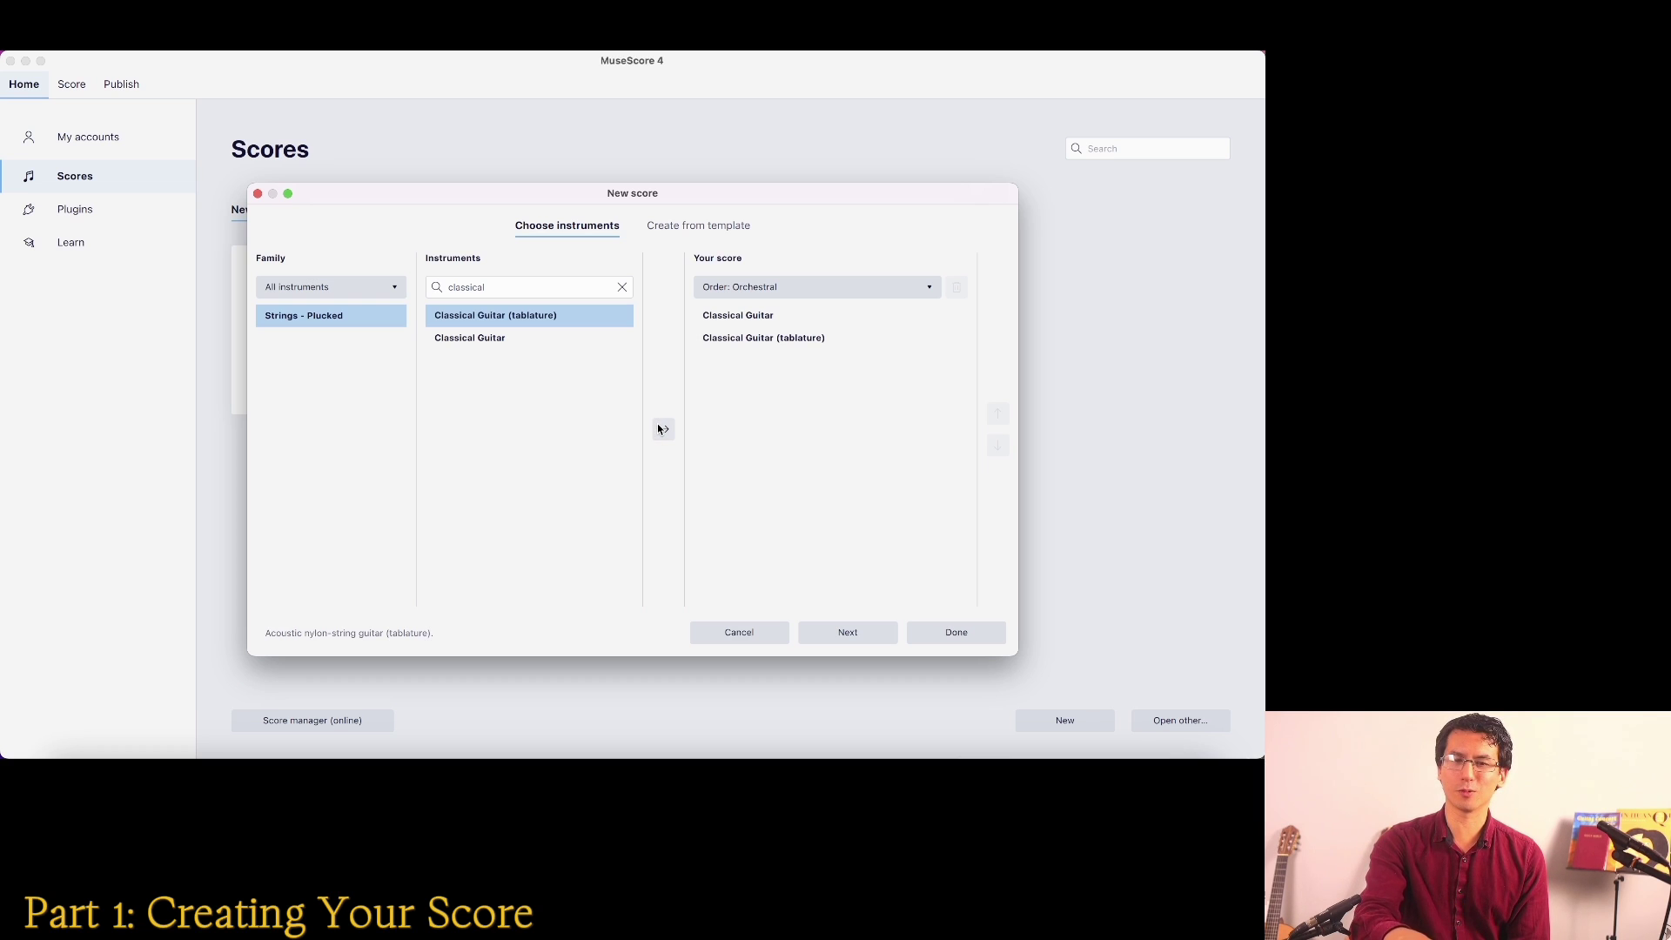
{"action": "left_click", "coordinate": [848, 632]}
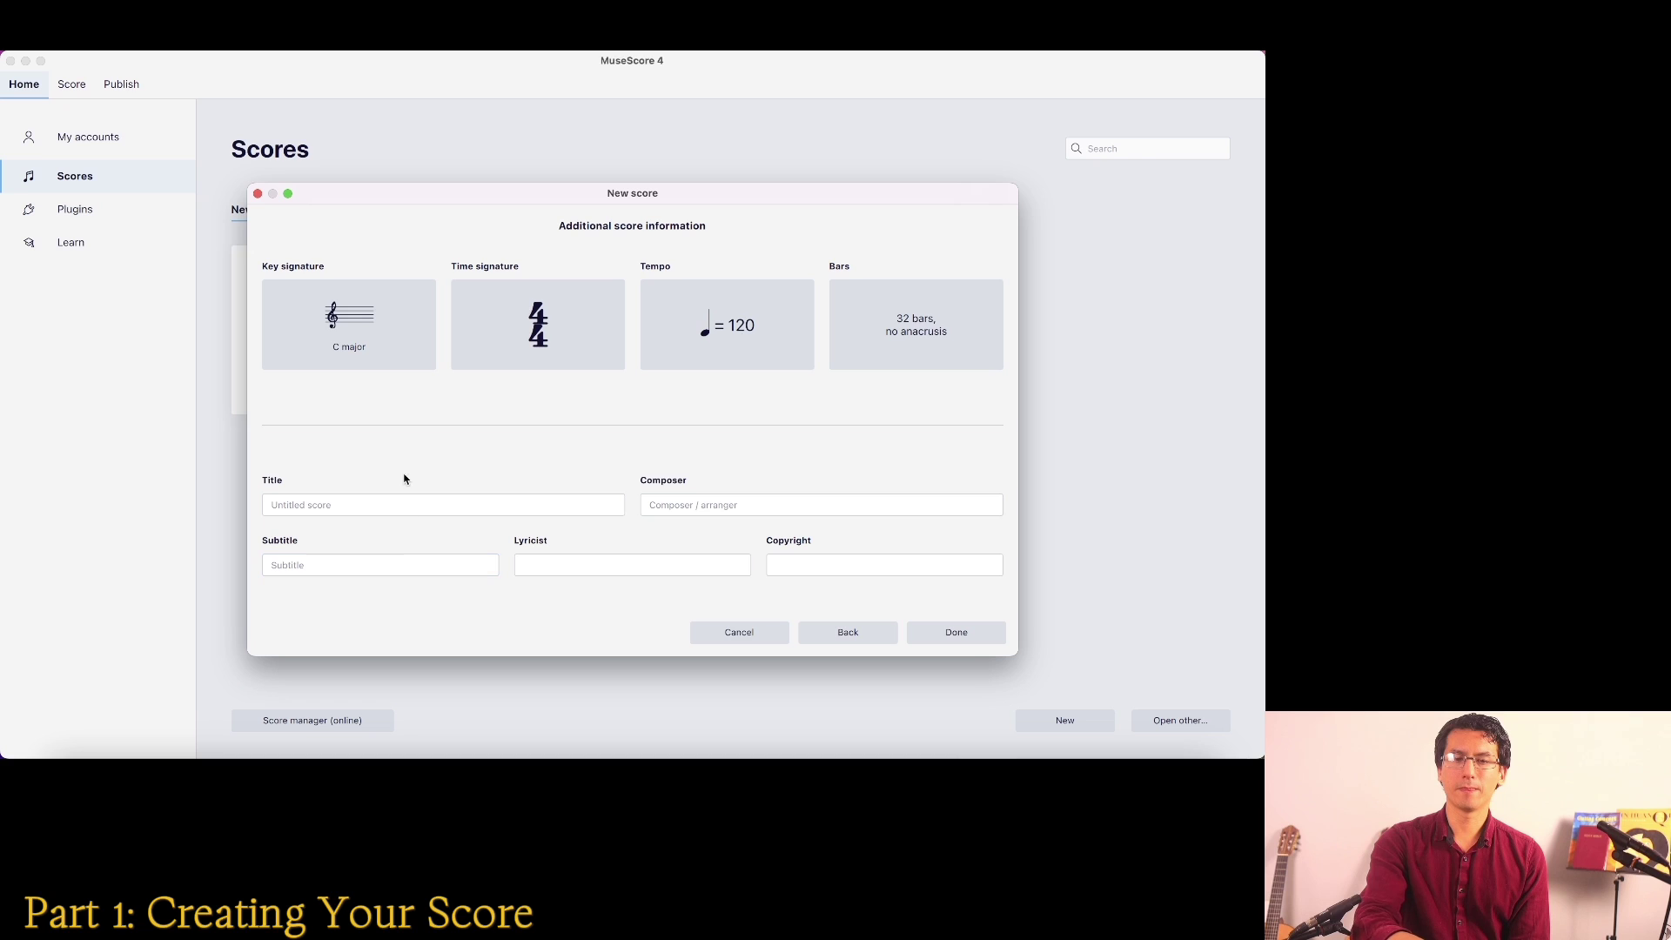
Set the new score's key signature to D major and its time signature to 3/4
{"action": "left_click", "coordinate": [354, 325]}
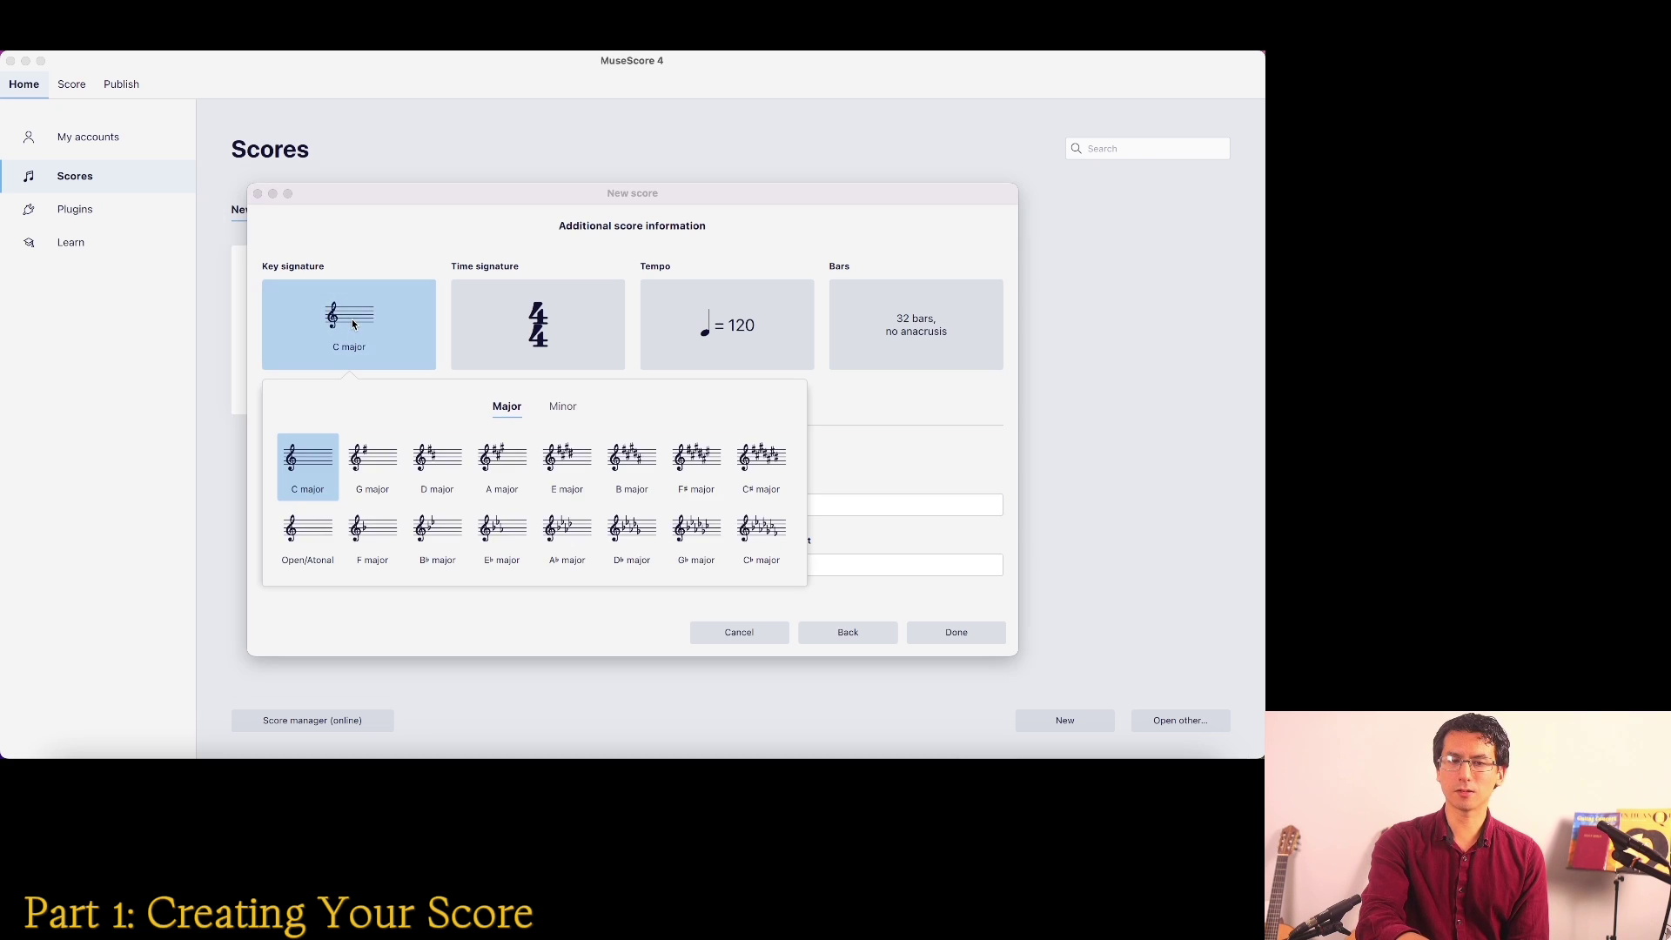
{"action": "left_click", "coordinate": [437, 470]}
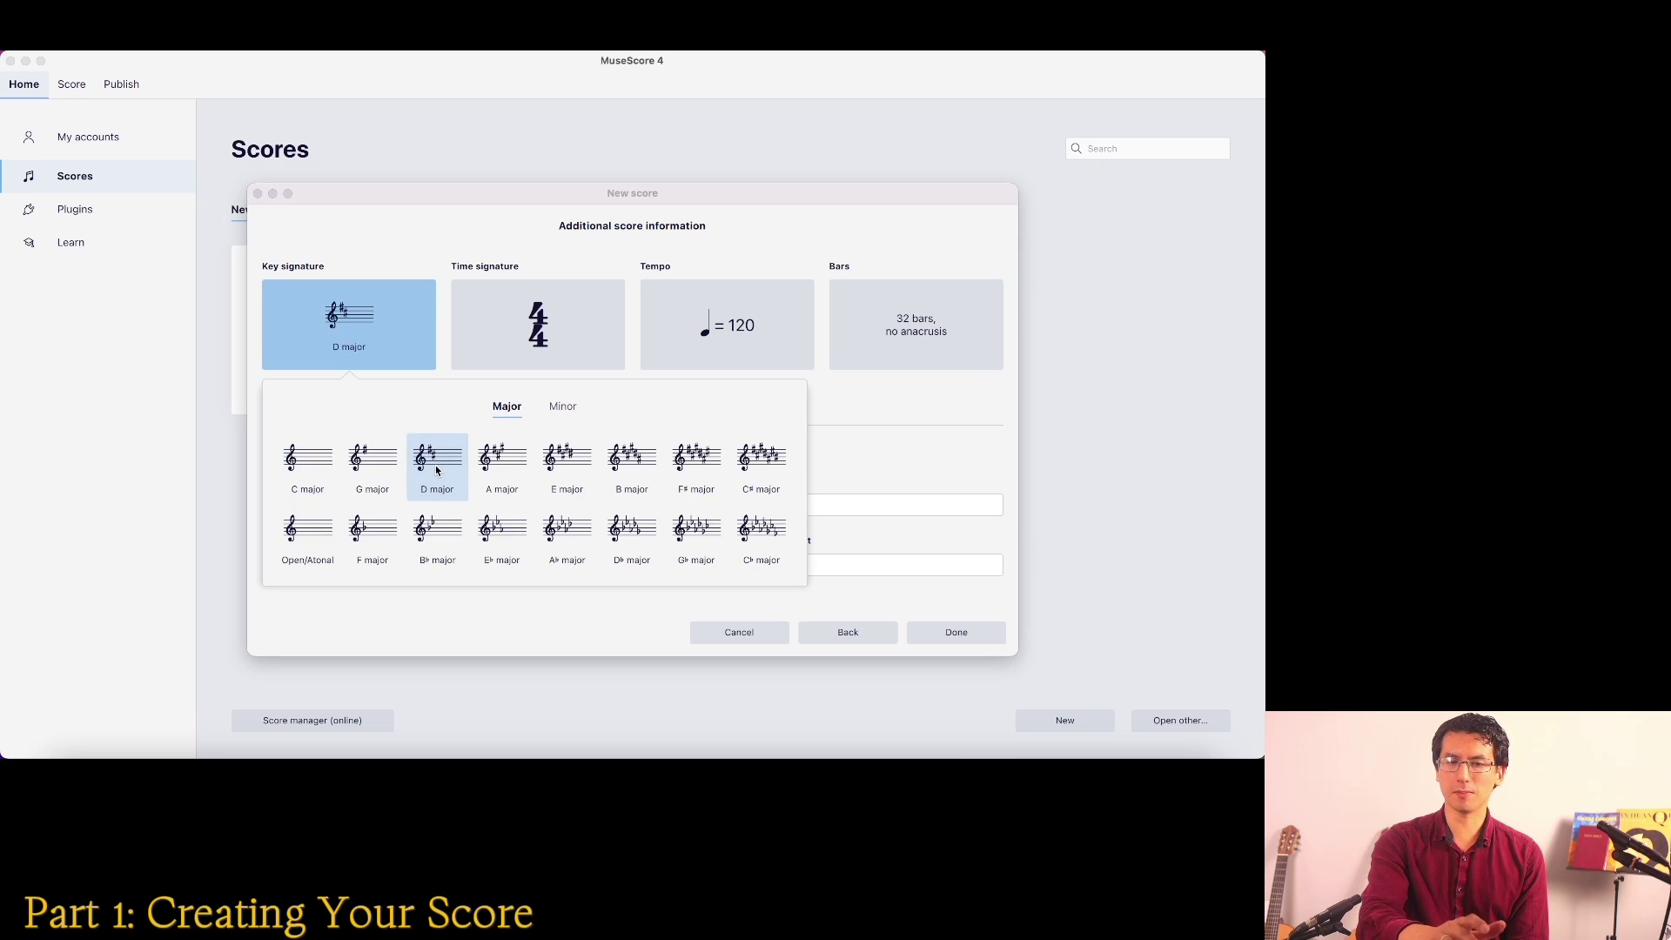
{"action": "left_click", "coordinate": [575, 410]}
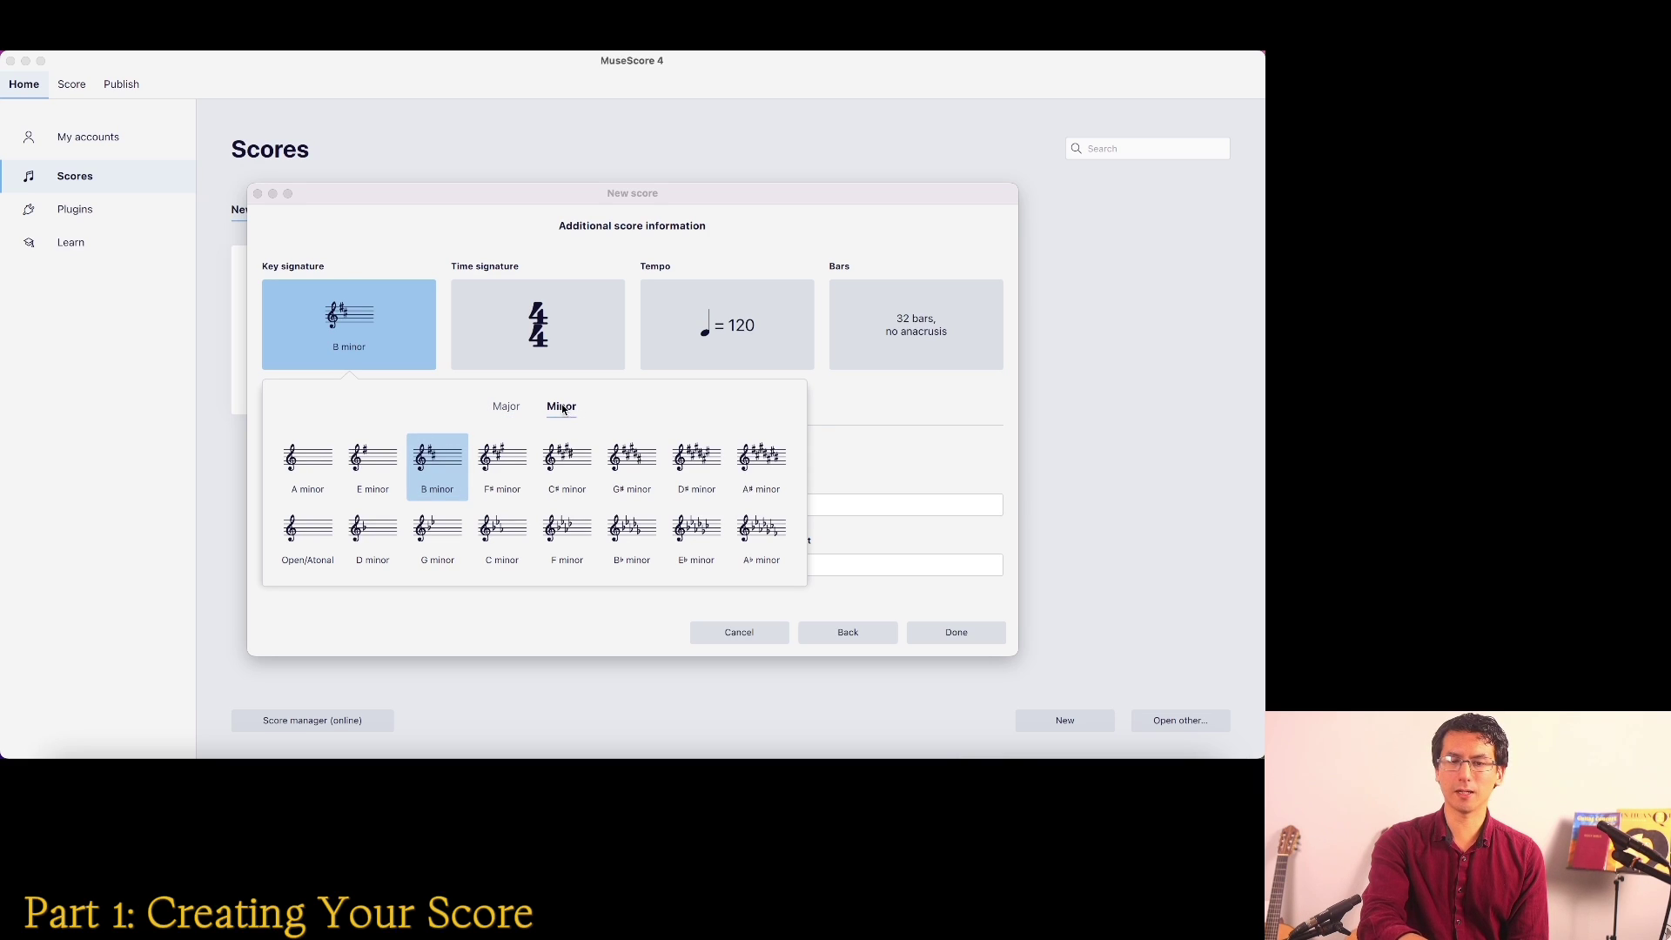
{"action": "left_click", "coordinate": [507, 406]}
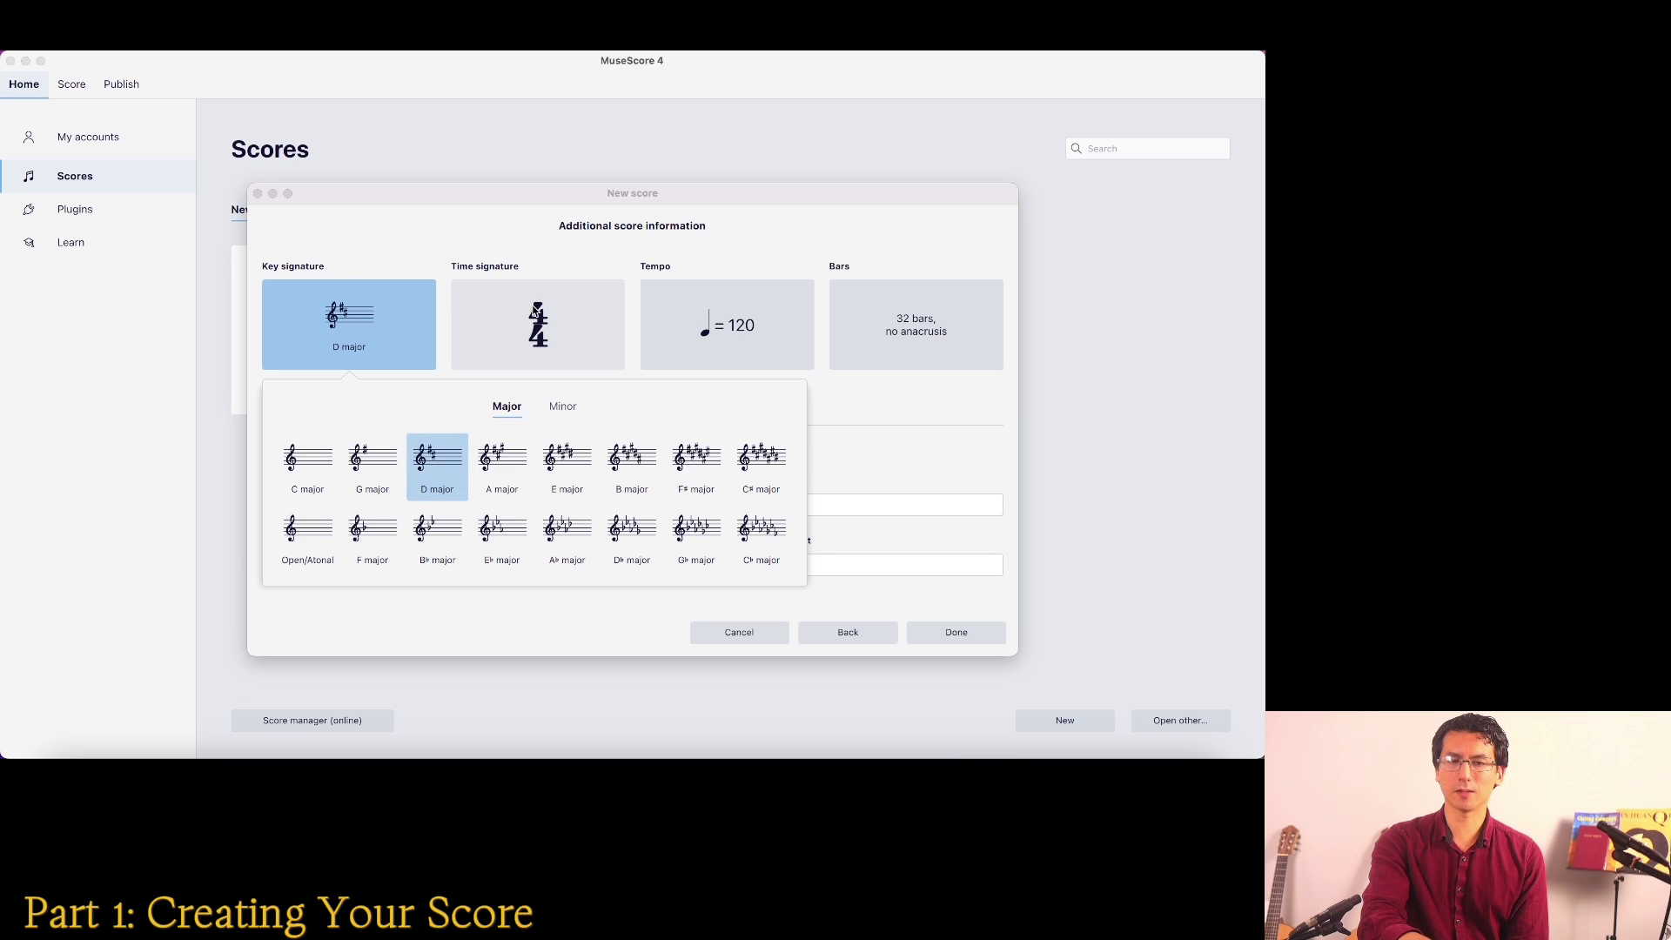
{"action": "left_click", "coordinate": [513, 361]}
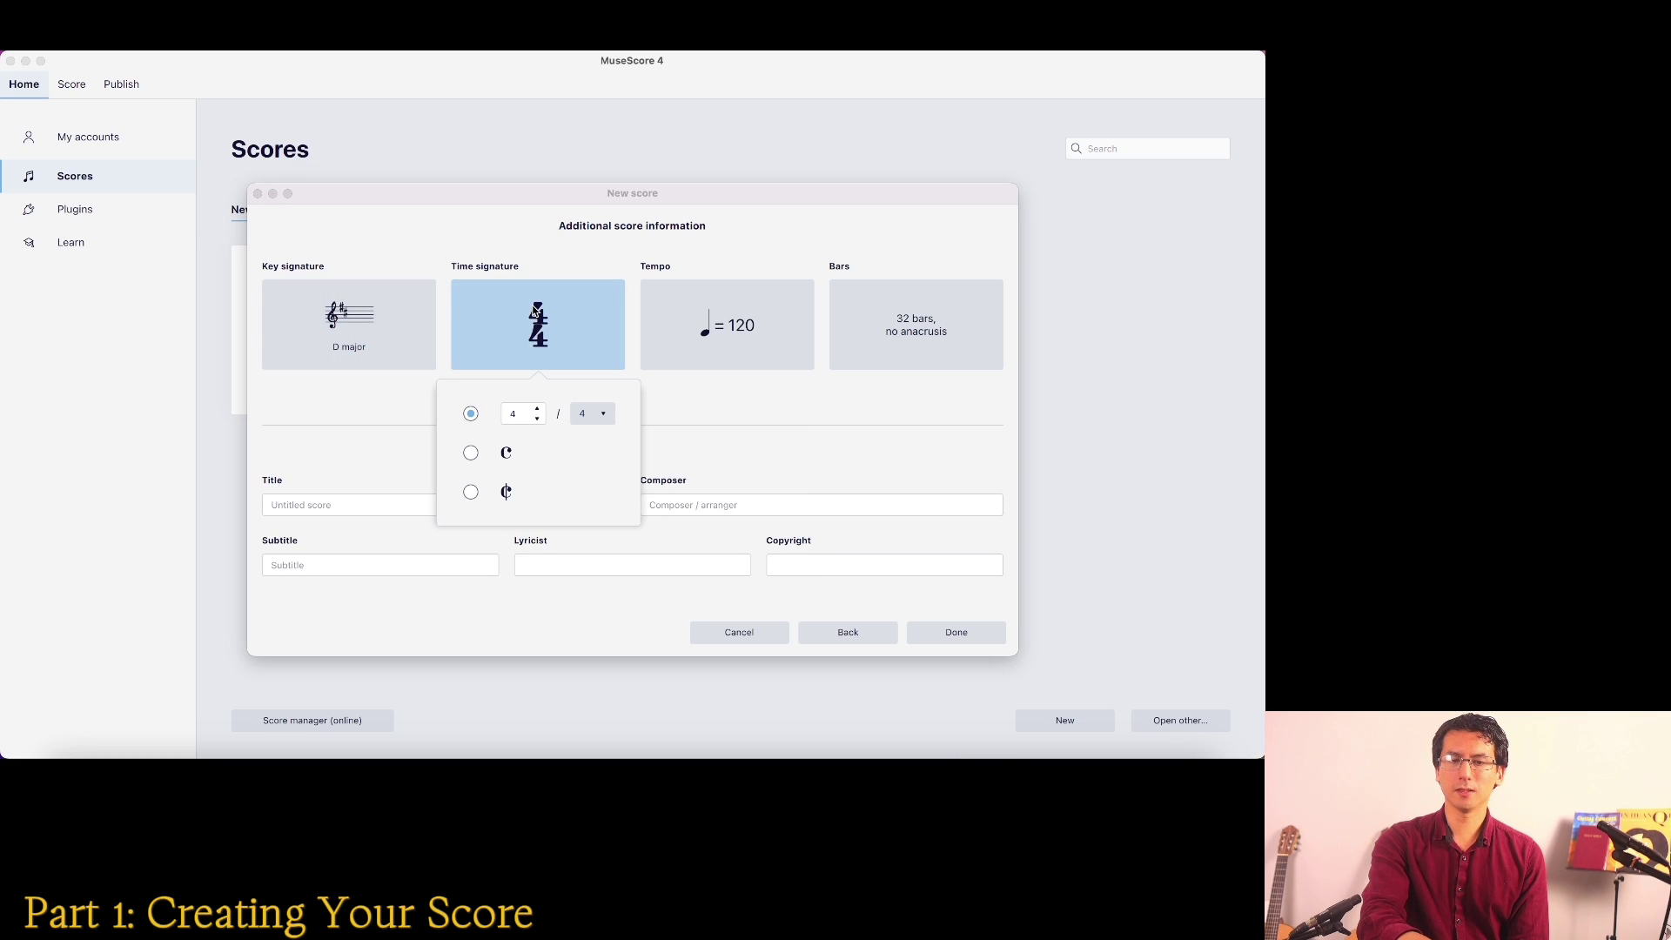
{"action": "left_click", "coordinate": [537, 420]}
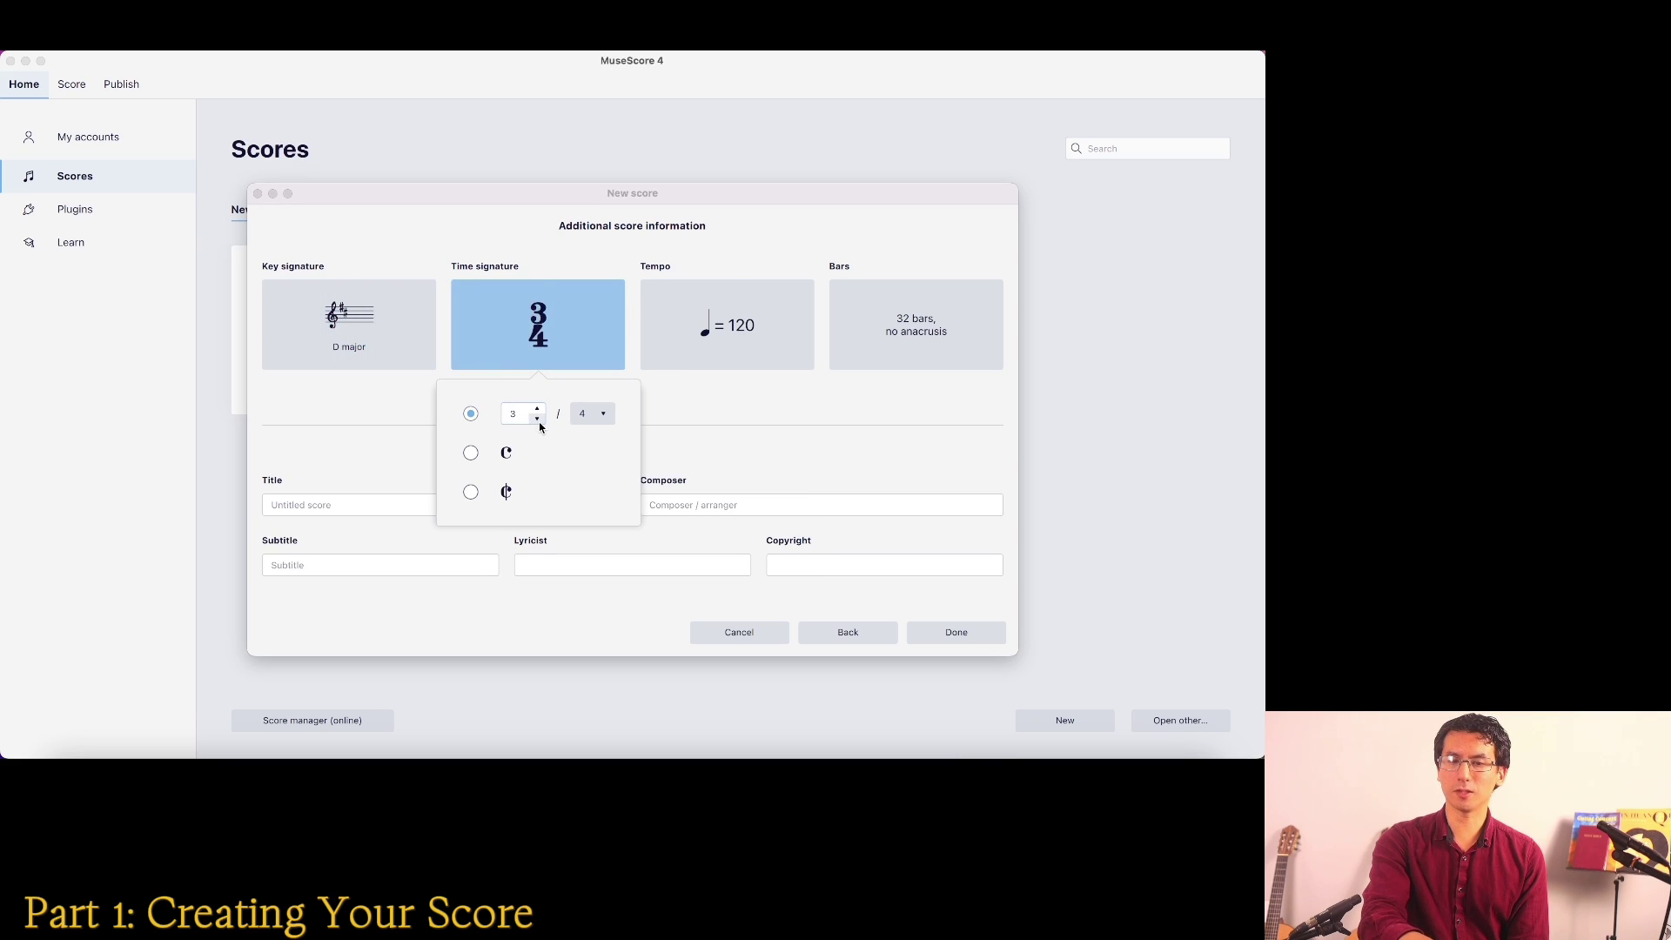
{"action": "left_click", "coordinate": [735, 412]}
Title the score Prelude, enter the composer's name, and create the score
{"action": "left_click", "coordinate": [387, 505]}
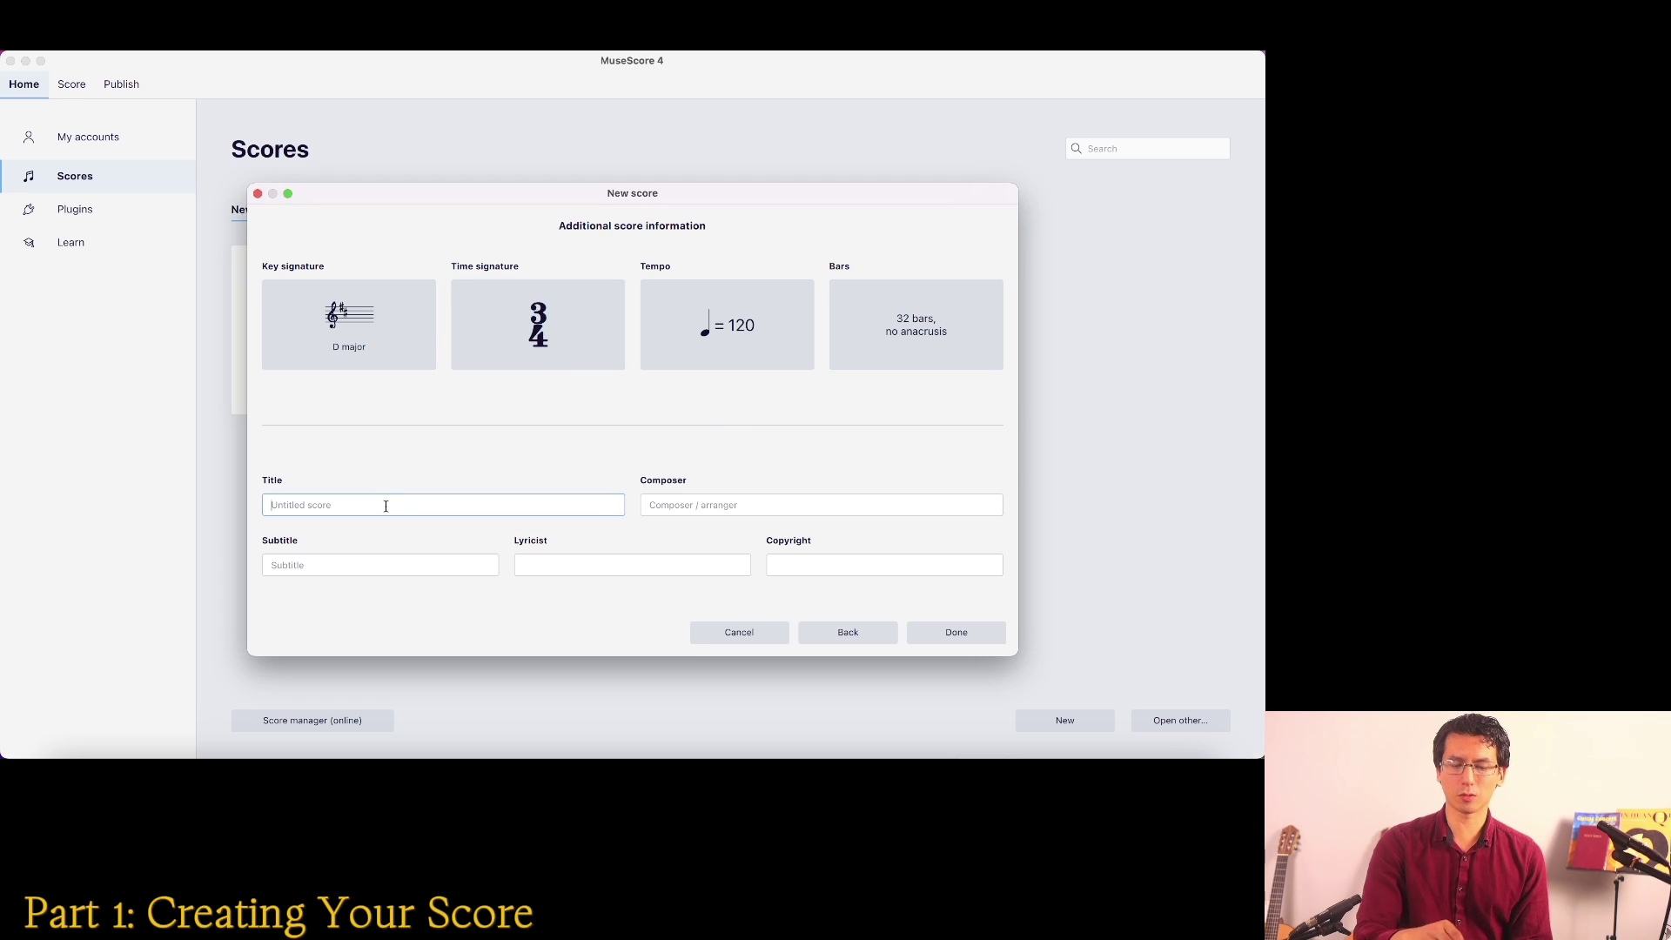
{"action": "type", "text": "Prelude"}
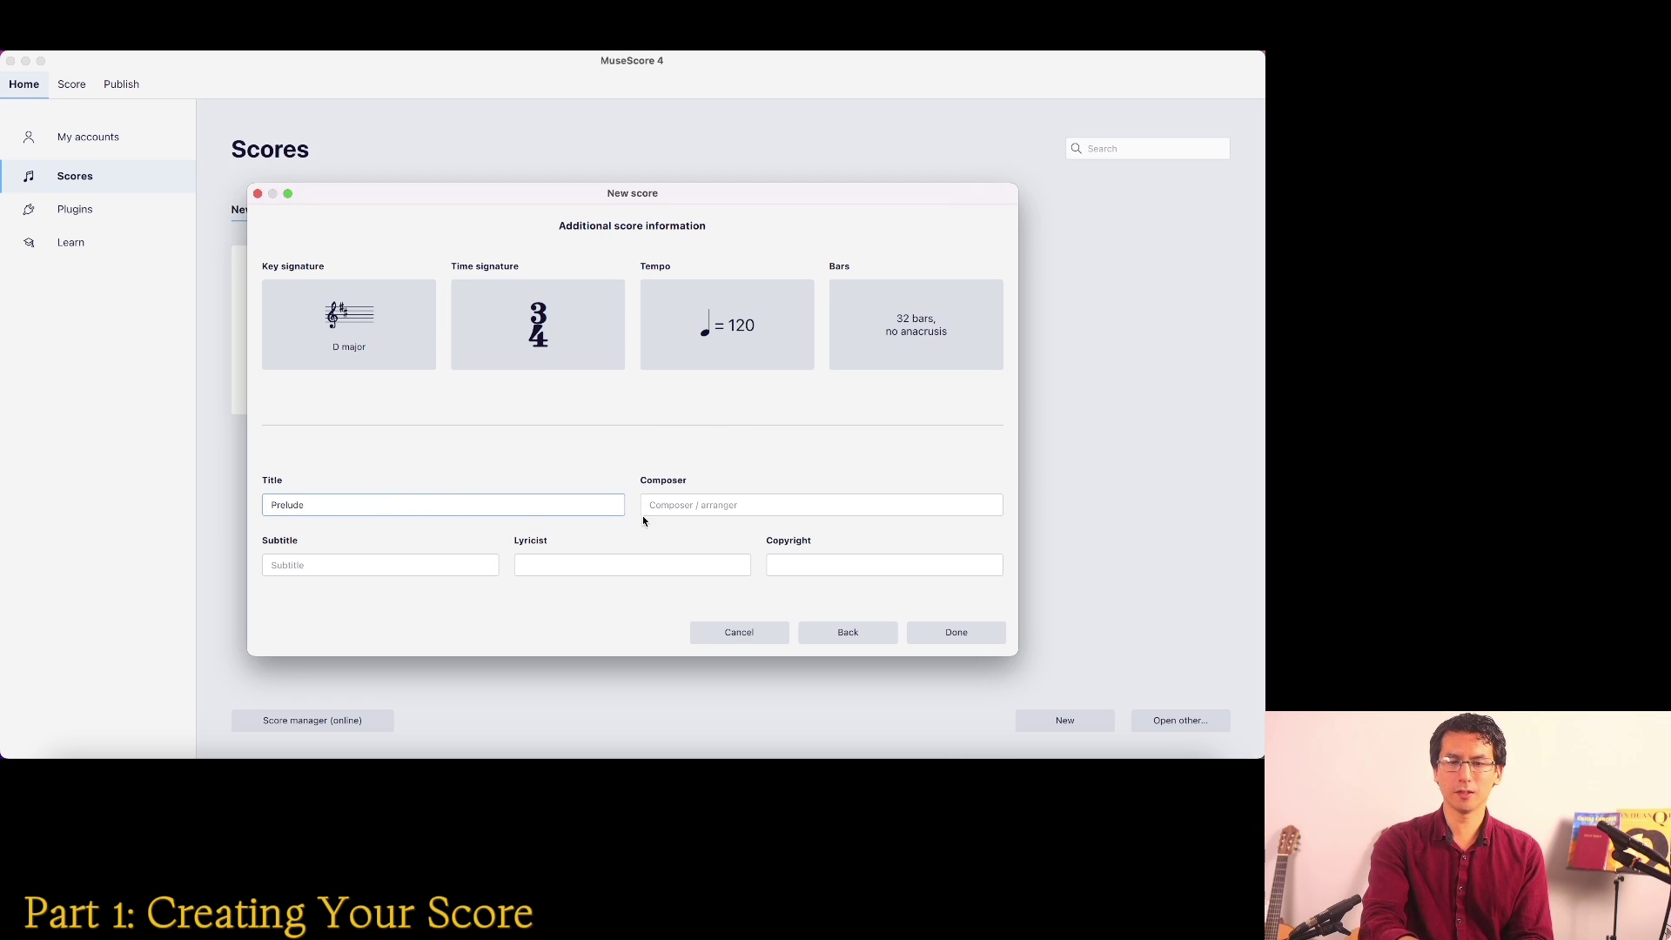
{"action": "left_click", "coordinate": [671, 509]}
{"action": "type", "text": "Daniel Nistico"}
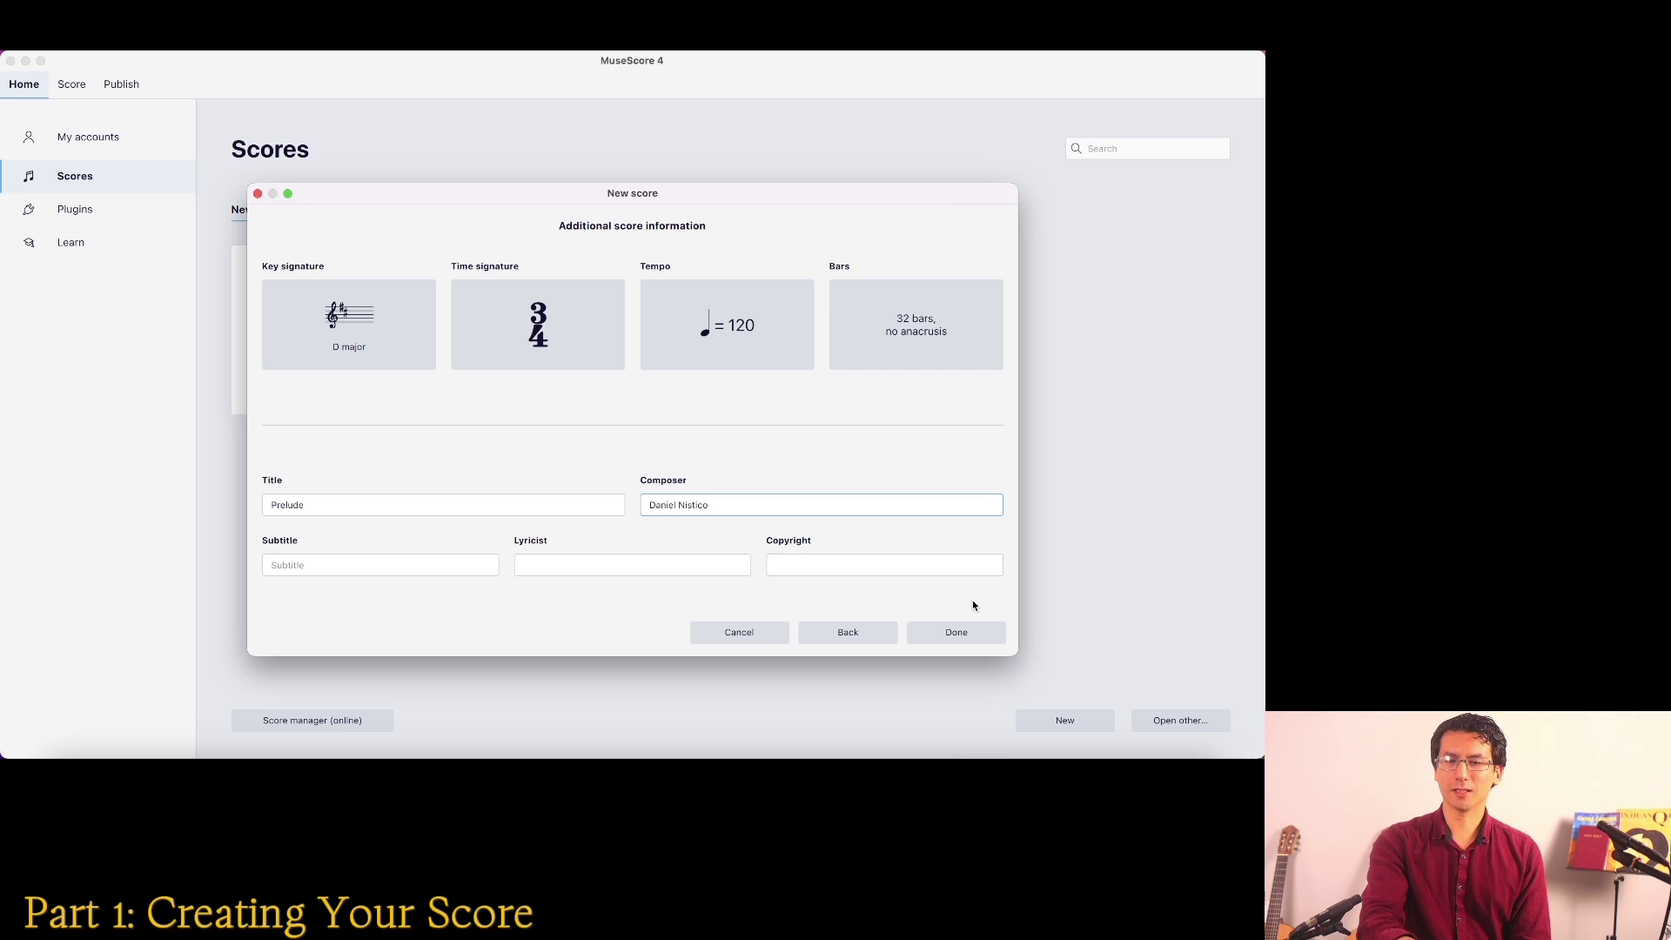
{"action": "left_click", "coordinate": [956, 633]}
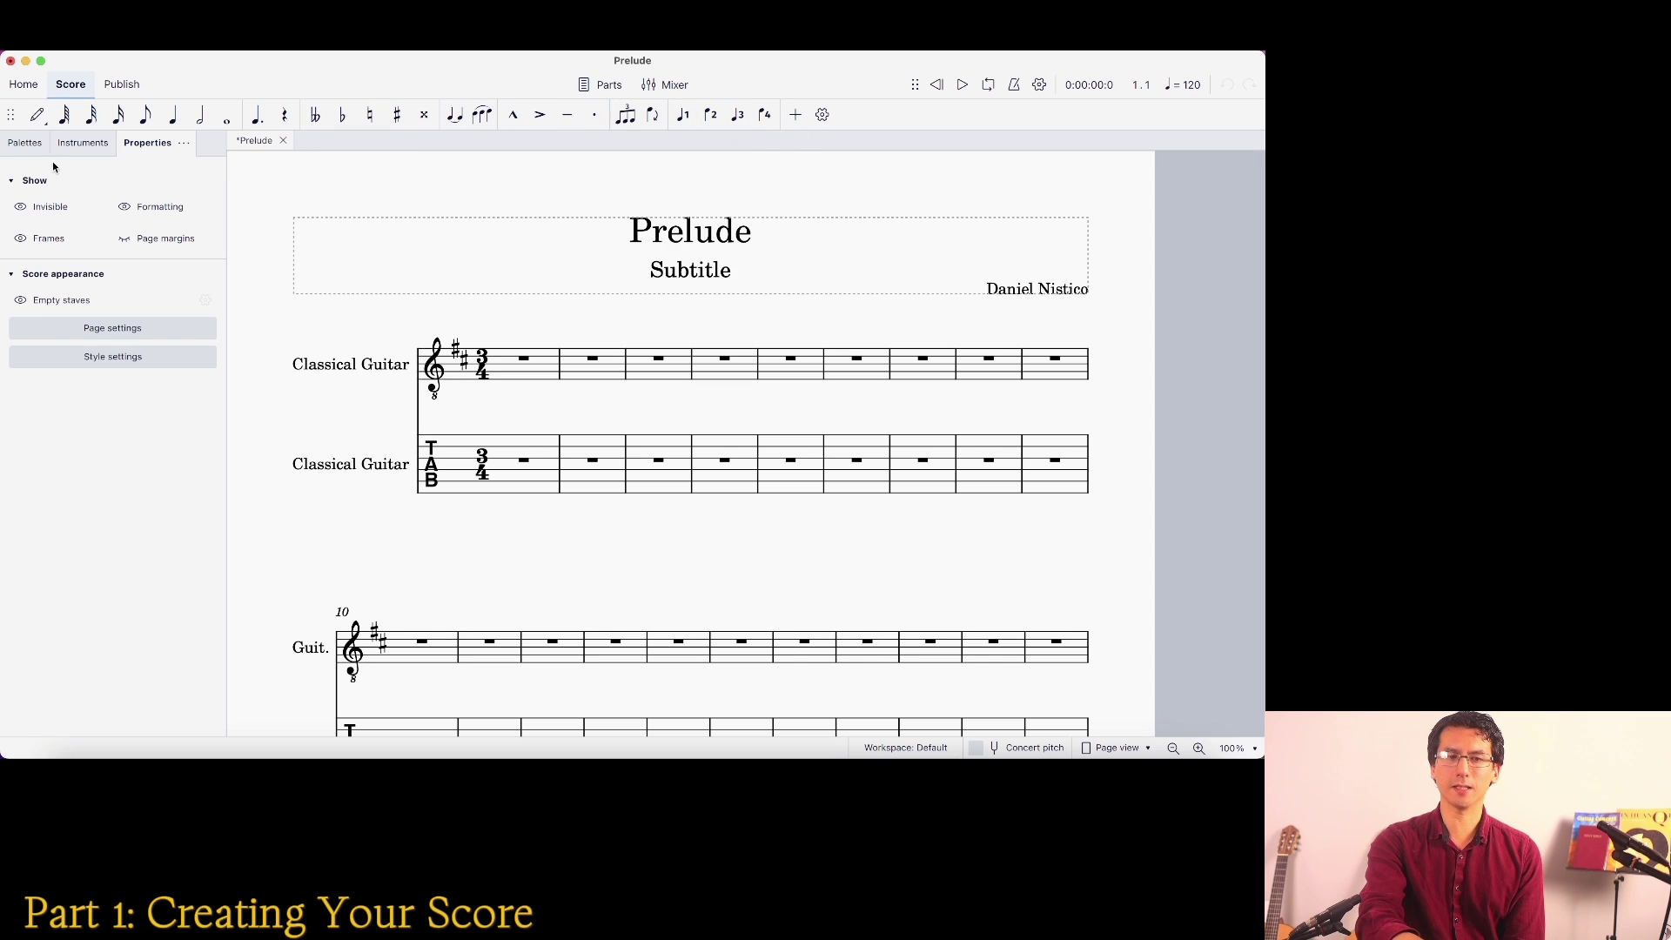
Try the A major key signature at the start of the upper guitar staff and undo the change
{"action": "left_click", "coordinate": [29, 147]}
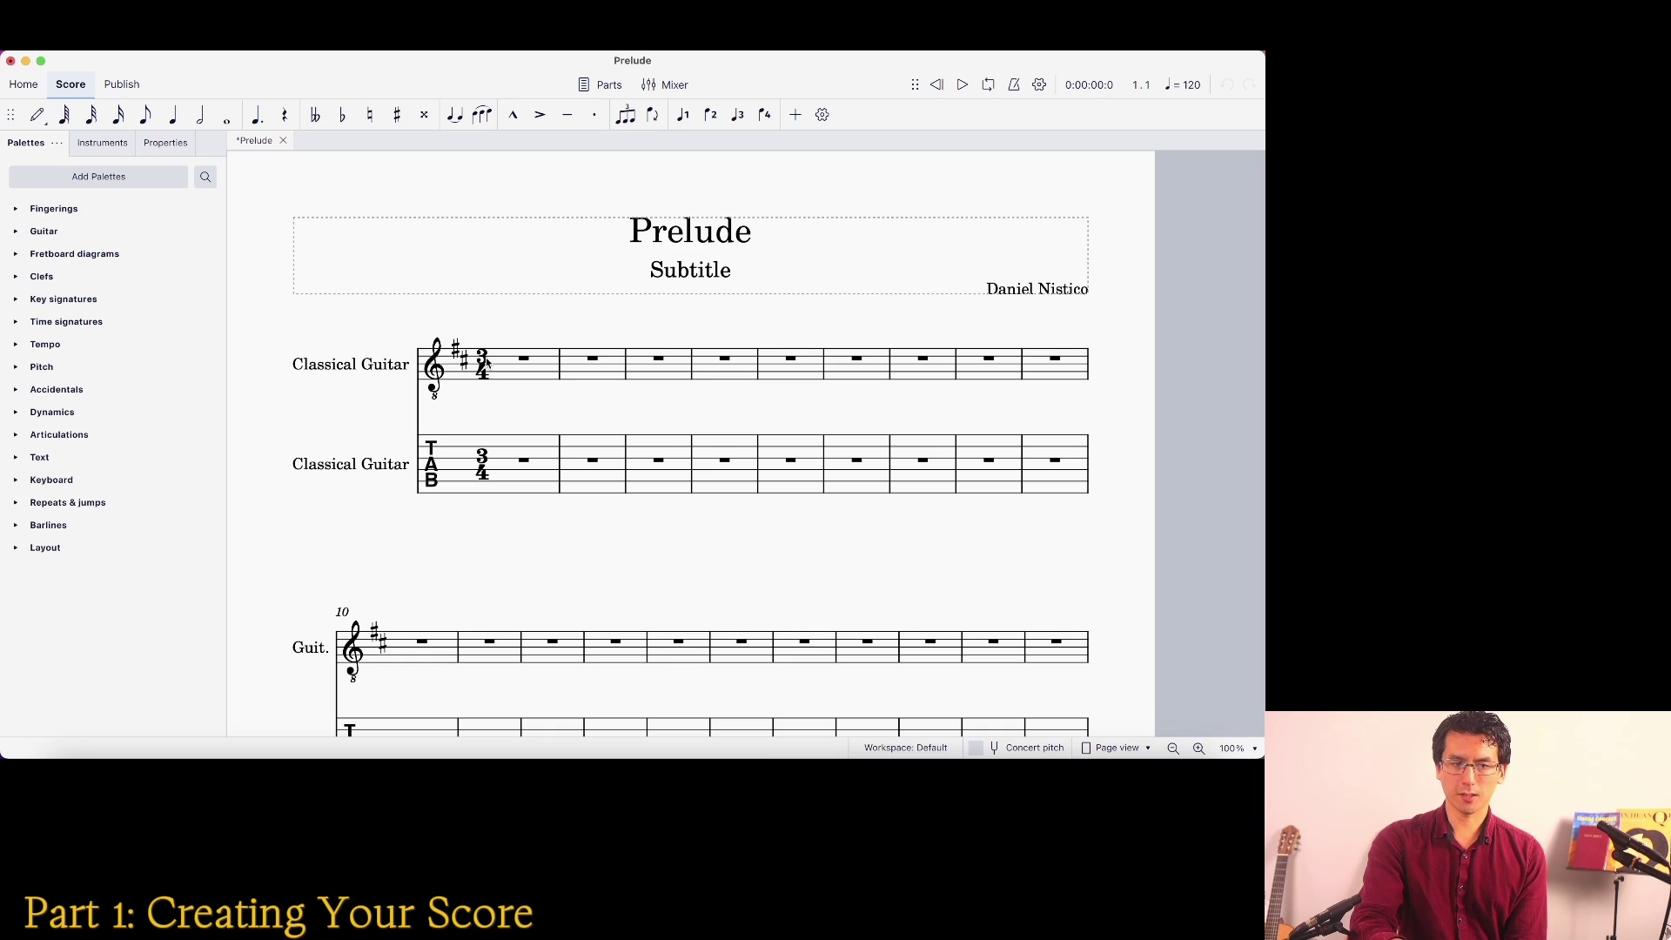
{"action": "left_click", "coordinate": [16, 299]}
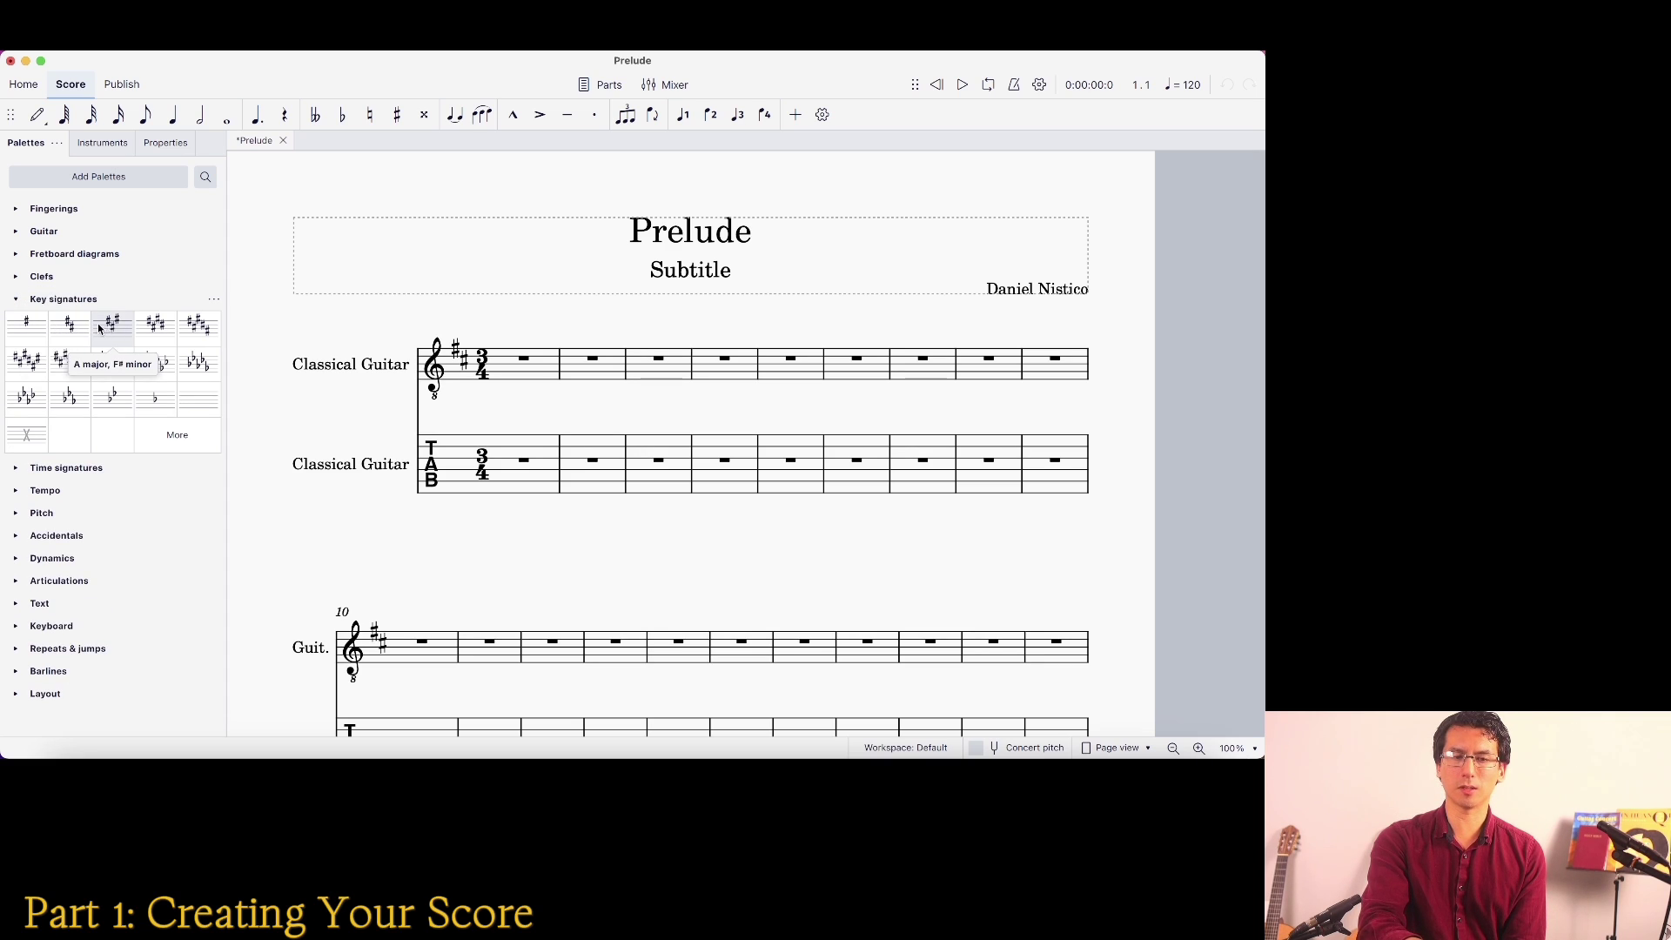
{"action": "left_click_drag", "start_coordinate": [116, 326], "coordinate": [470, 365]}
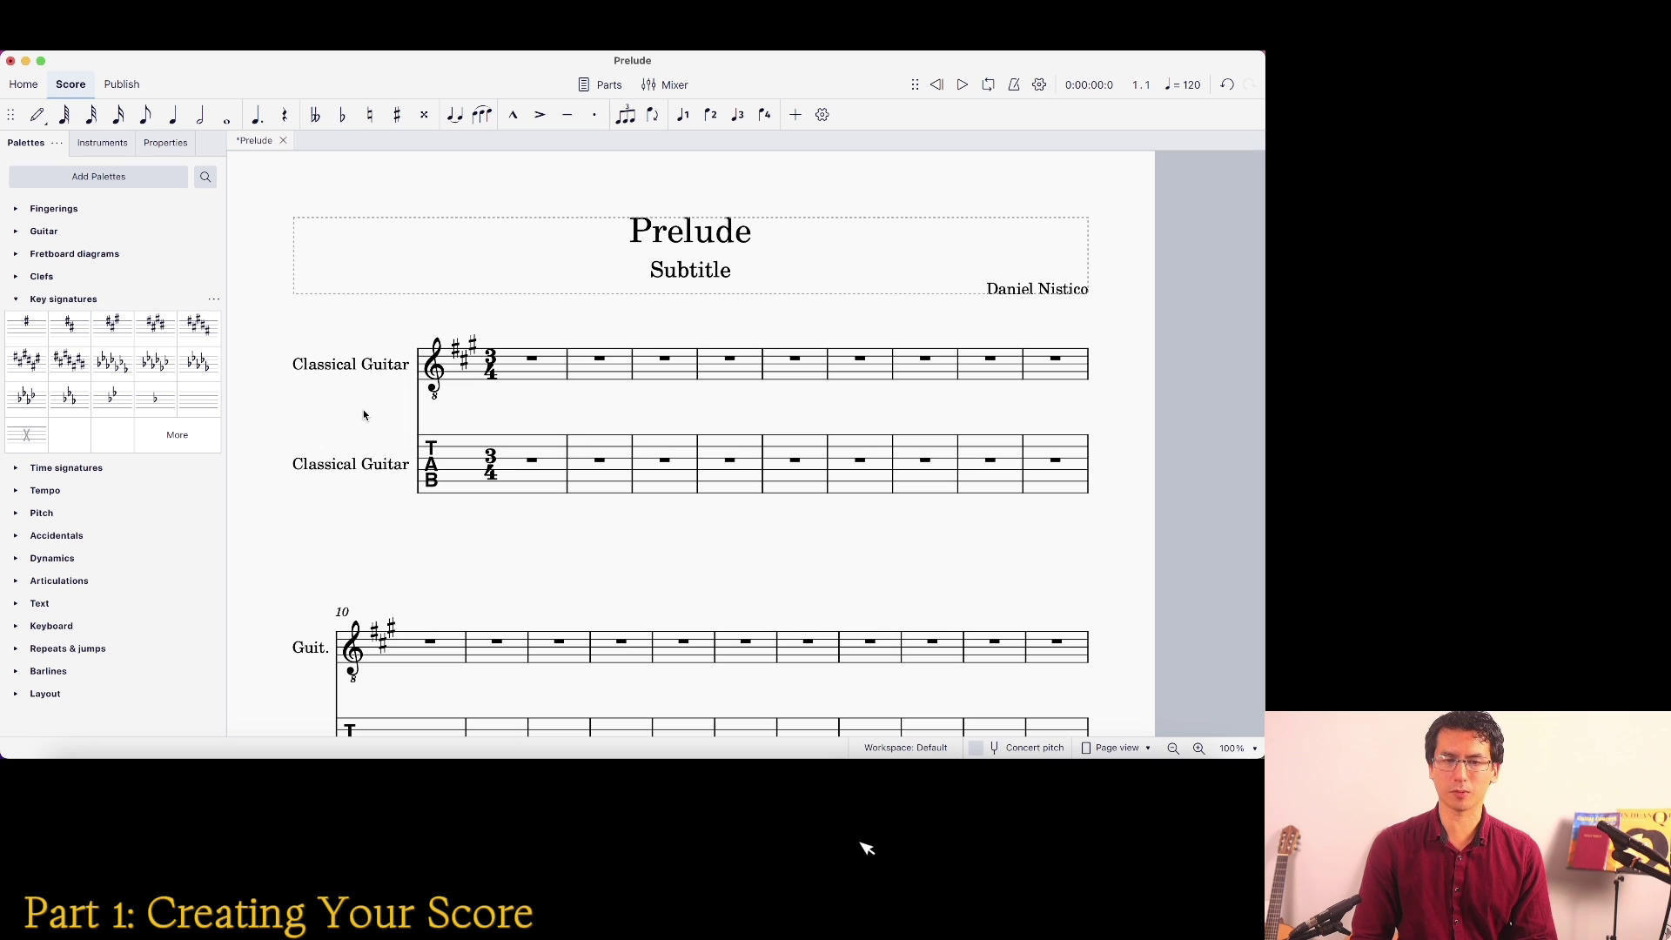
{"action": "key", "text": "super+z"}
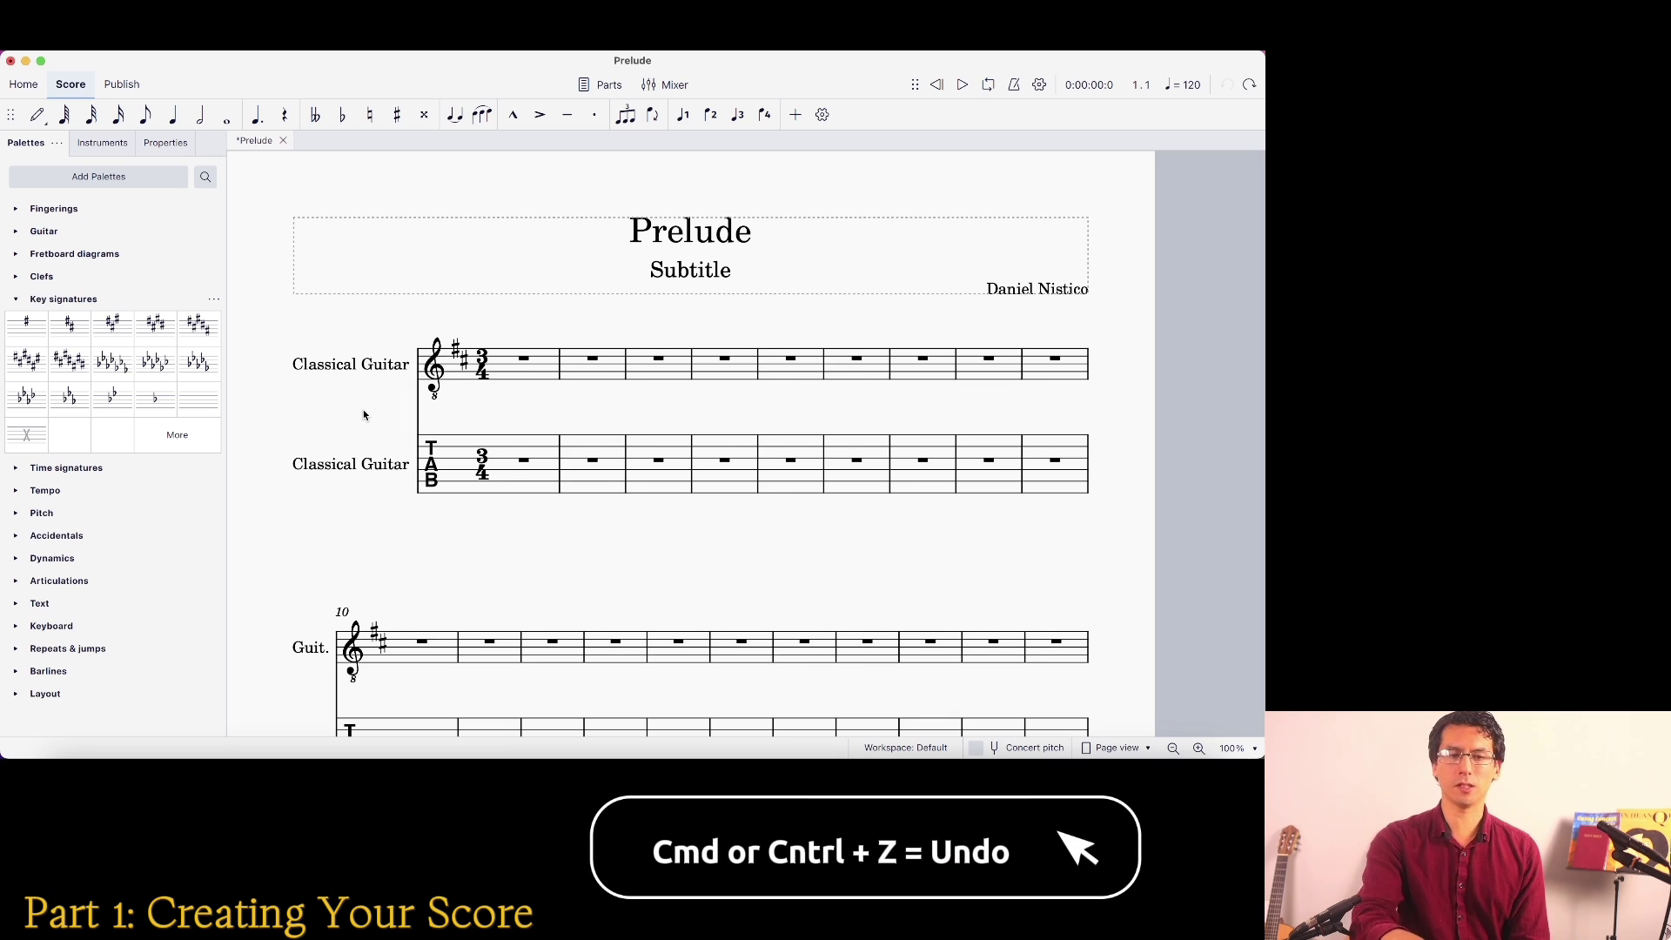
Try a 4/8 time signature at the start of the score and undo the change
{"action": "left_click", "coordinate": [14, 469]}
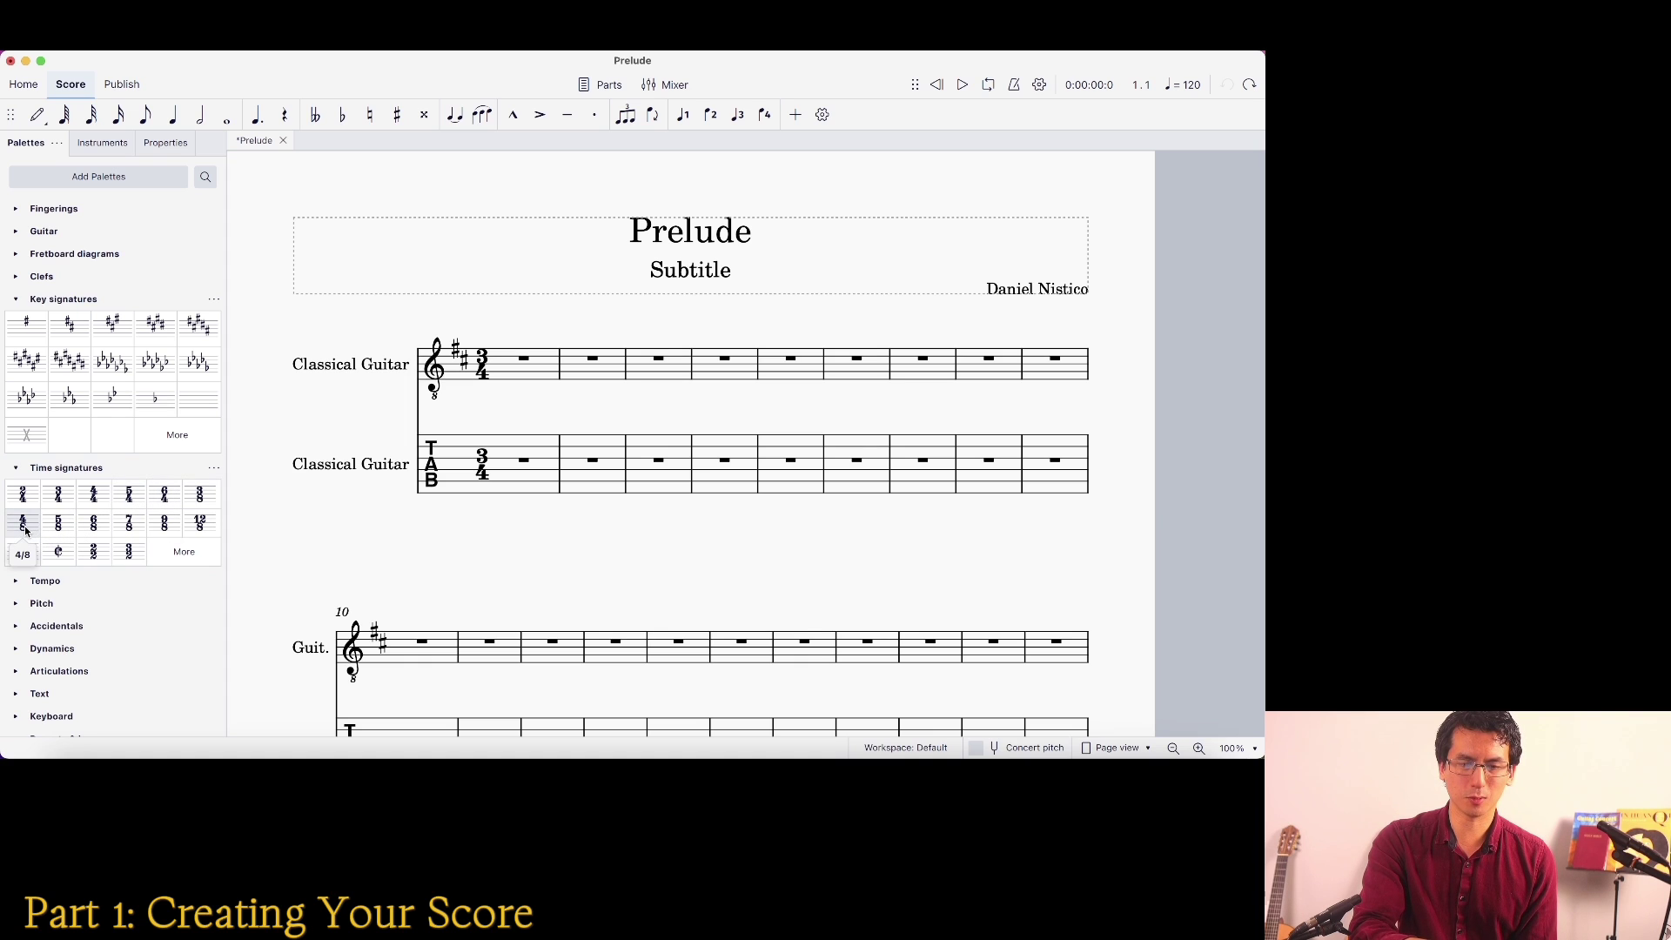
{"action": "mouse_move", "coordinate": [34, 533]}
{"action": "left_mouse_down"}
{"action": "mouse_move", "coordinate": [516, 358]}
{"action": "mouse_move", "coordinate": [488, 372]}
{"action": "left_mouse_up"}
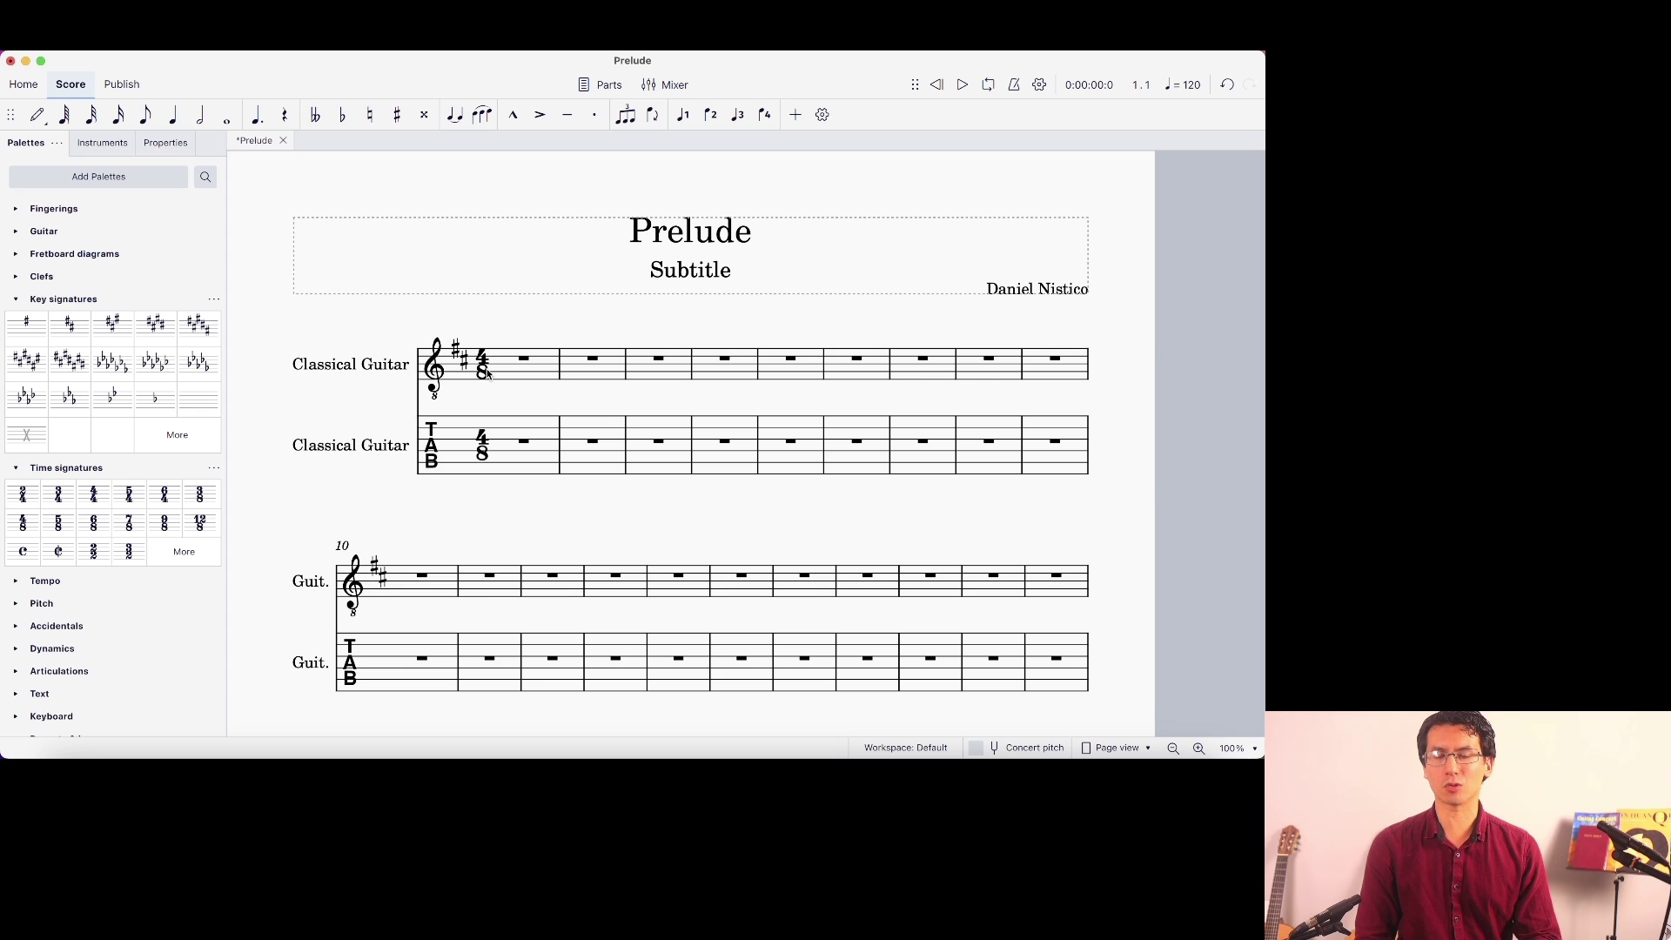
{"action": "key", "text": "super+z"}
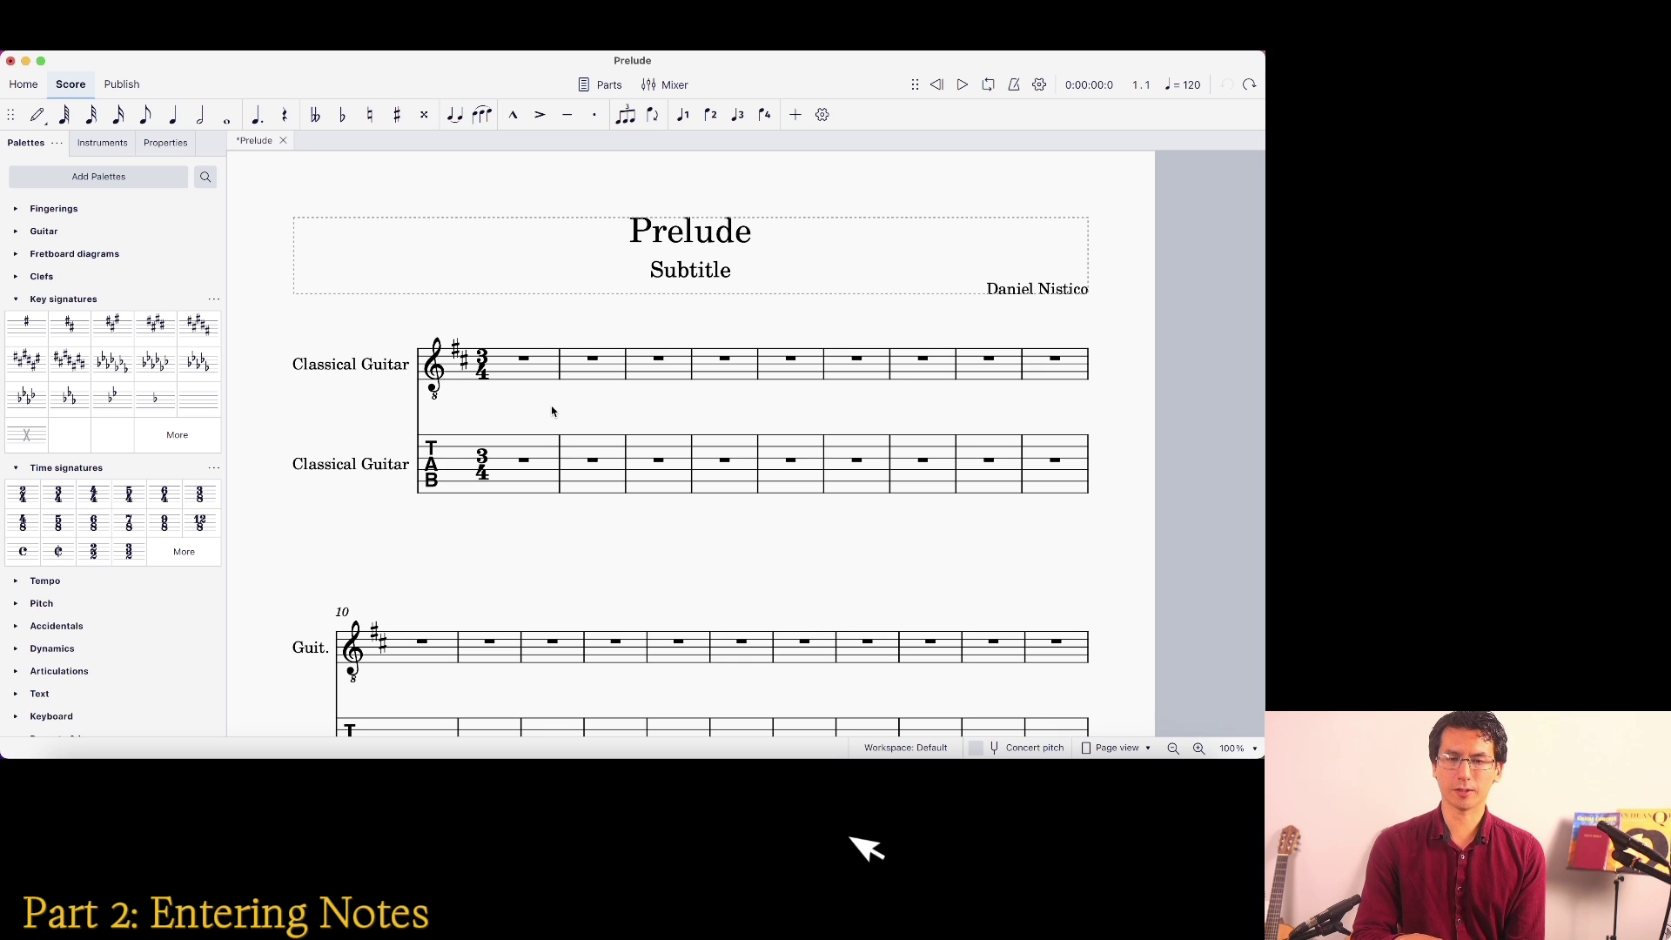
Enter the crotchets D, D and E in bar 1 of the upper guitar staff
{"action": "key", "text": "n"}
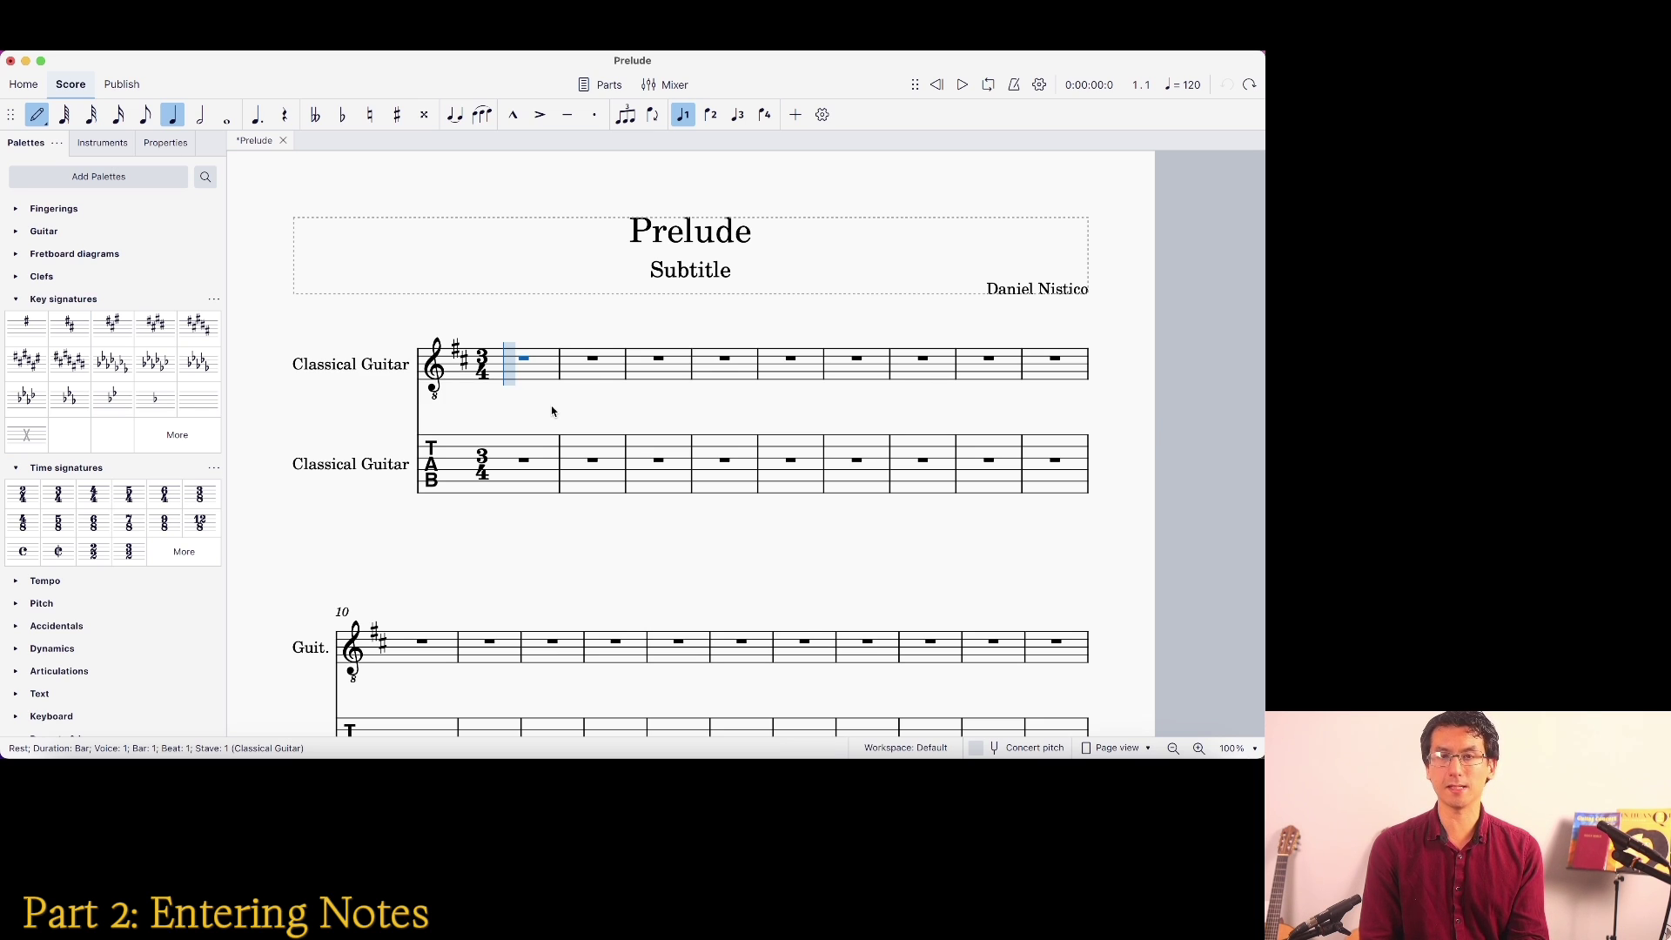
{"action": "key", "text": "d"}
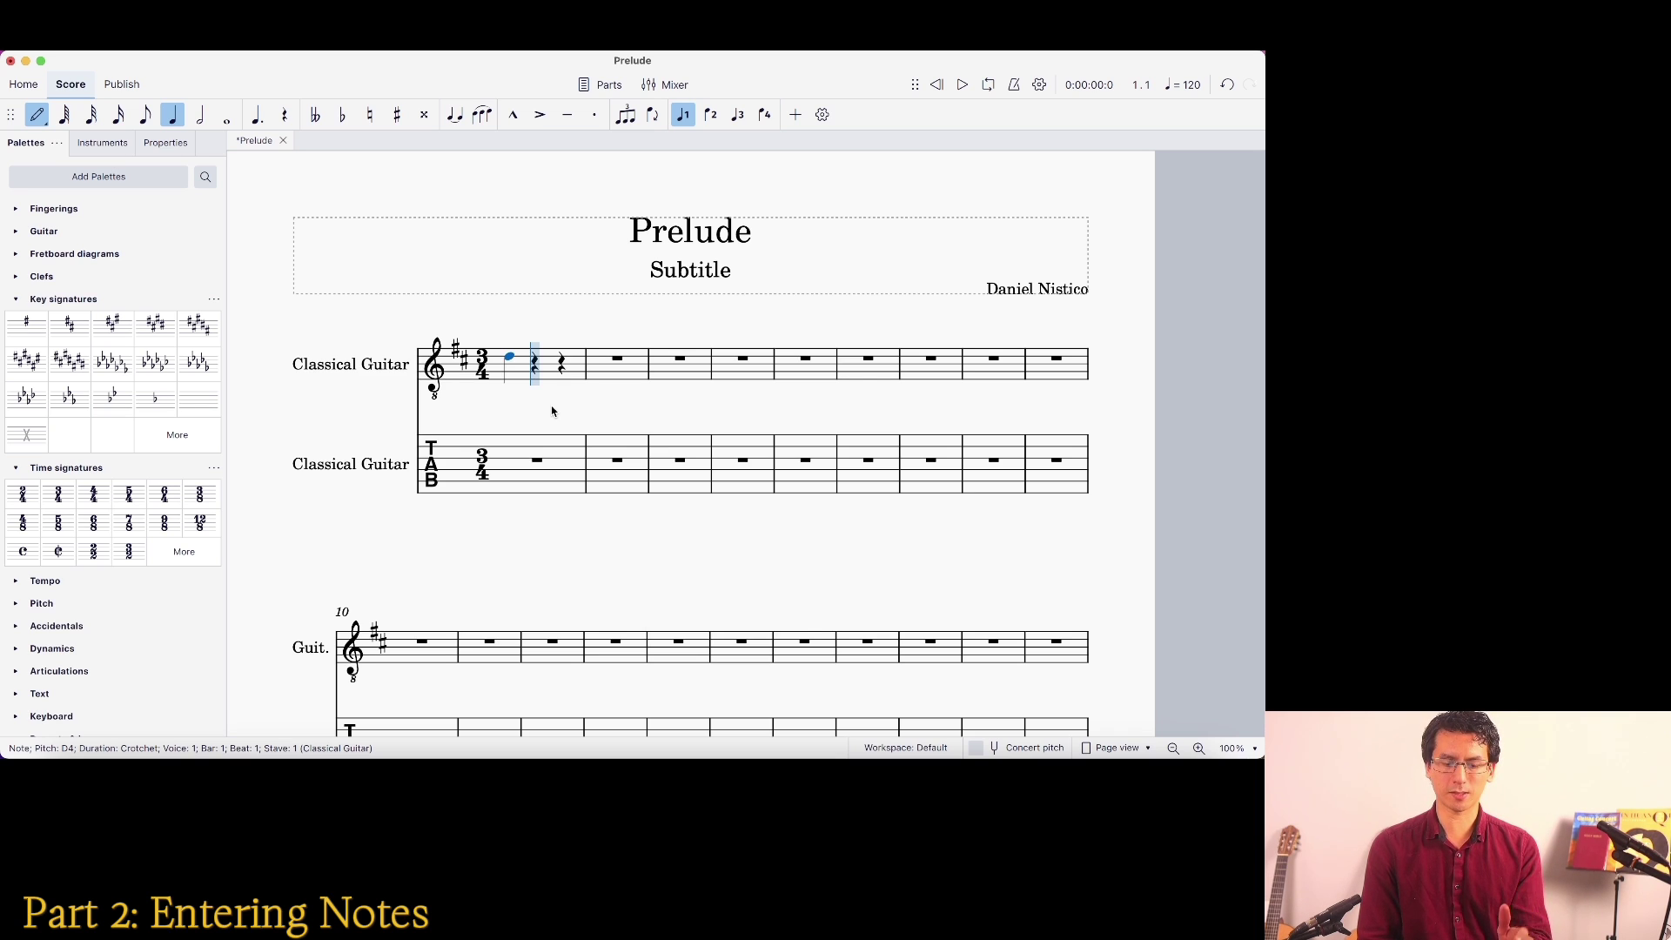
{"action": "key", "text": "d"}
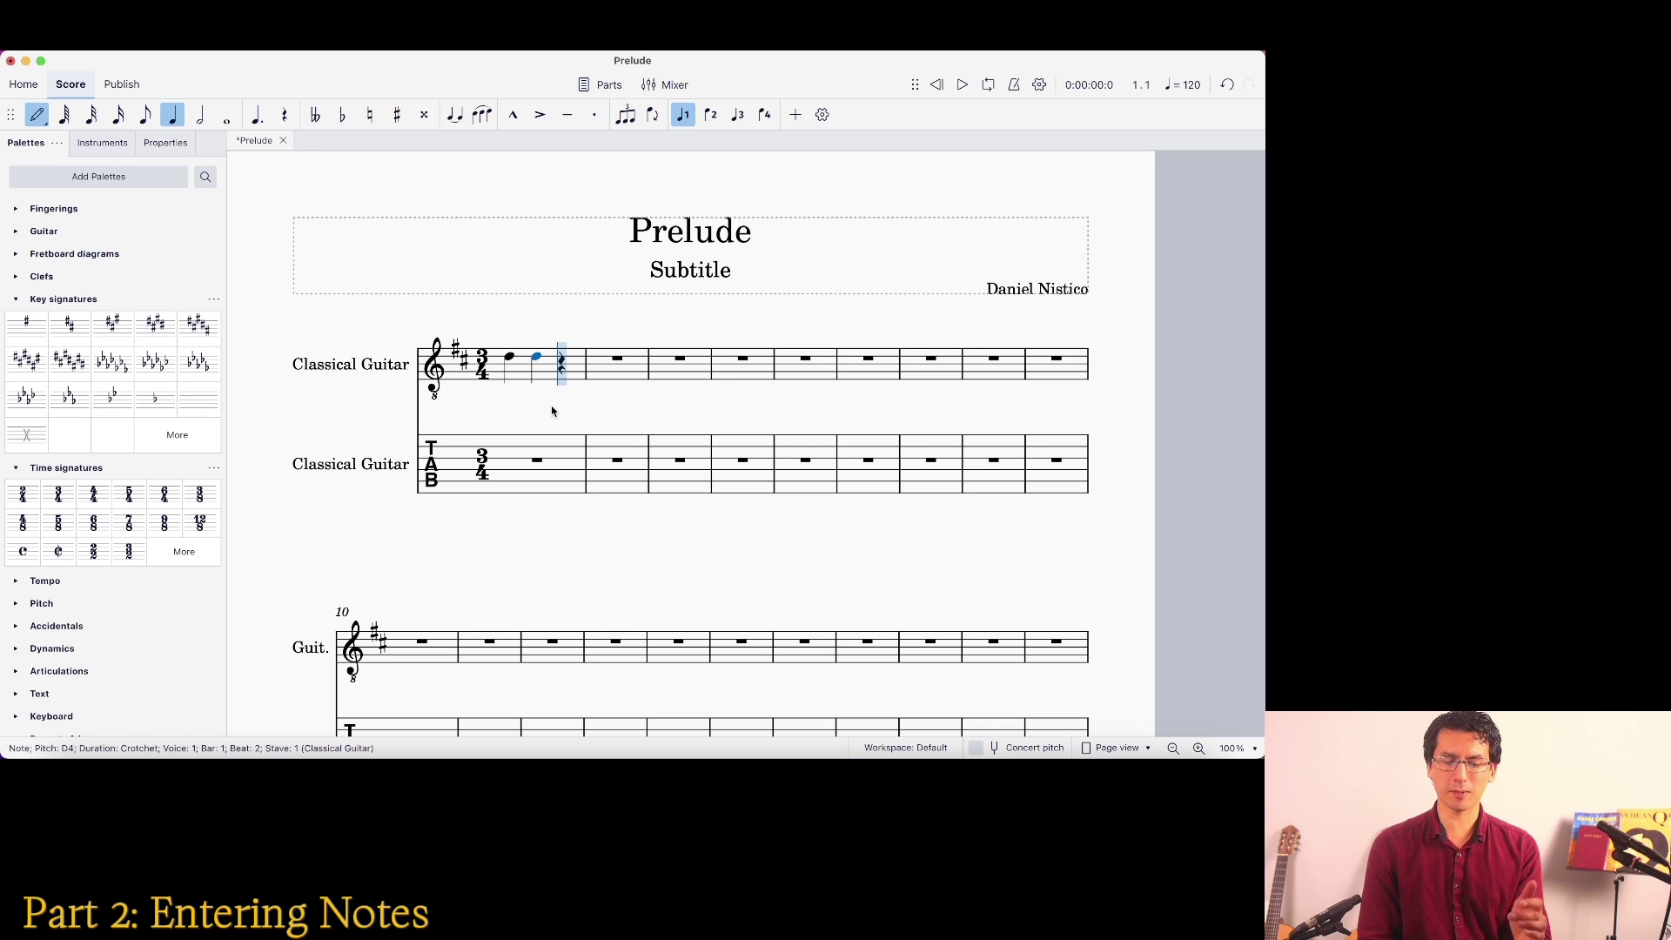
{"action": "key", "text": "e"}
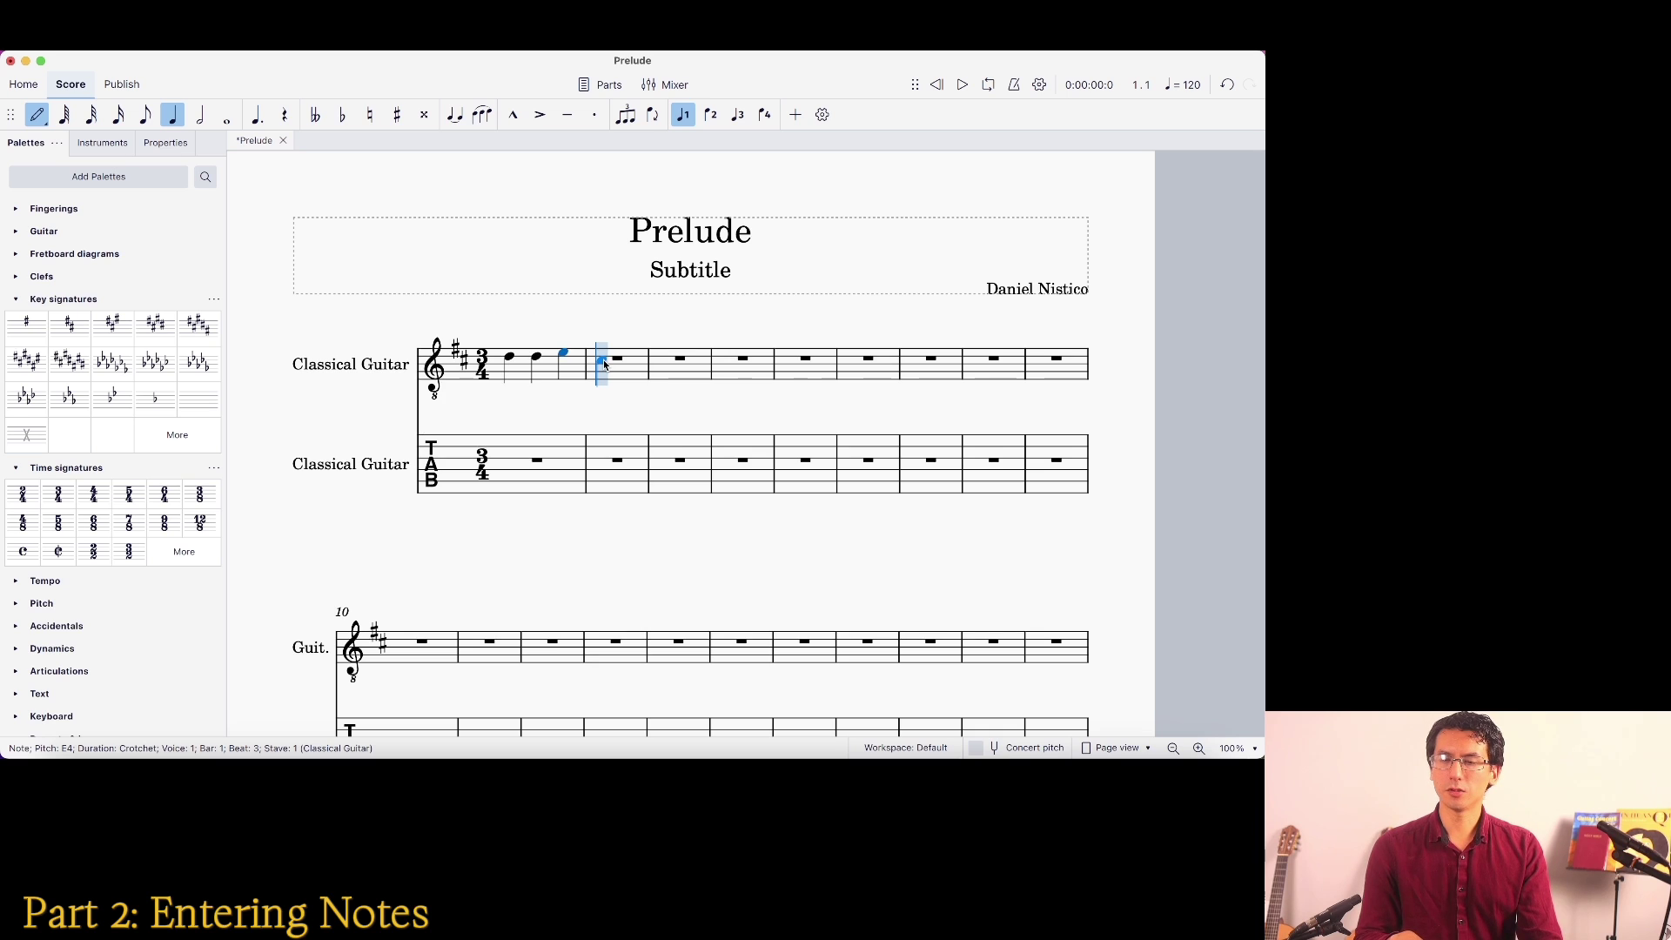
Go back to the first D in bar 1, raise it by an octave and lower it back again
{"action": "key", "text": "Left"}
{"action": "key", "text": "Left"}
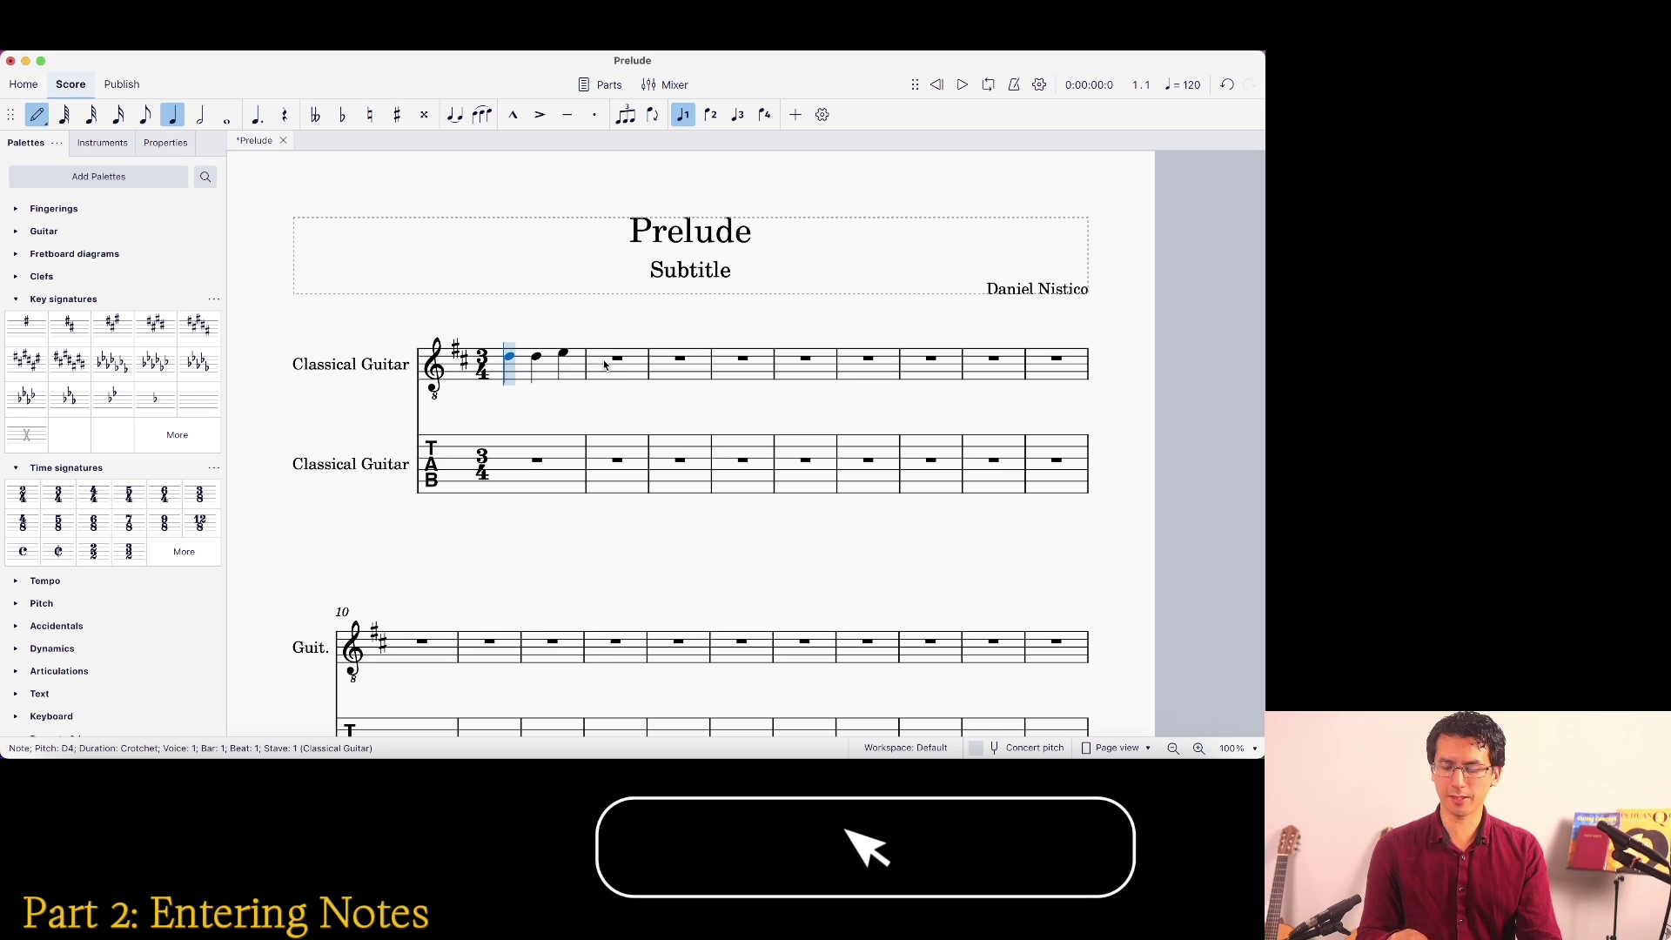
{"action": "key", "text": "Right"}
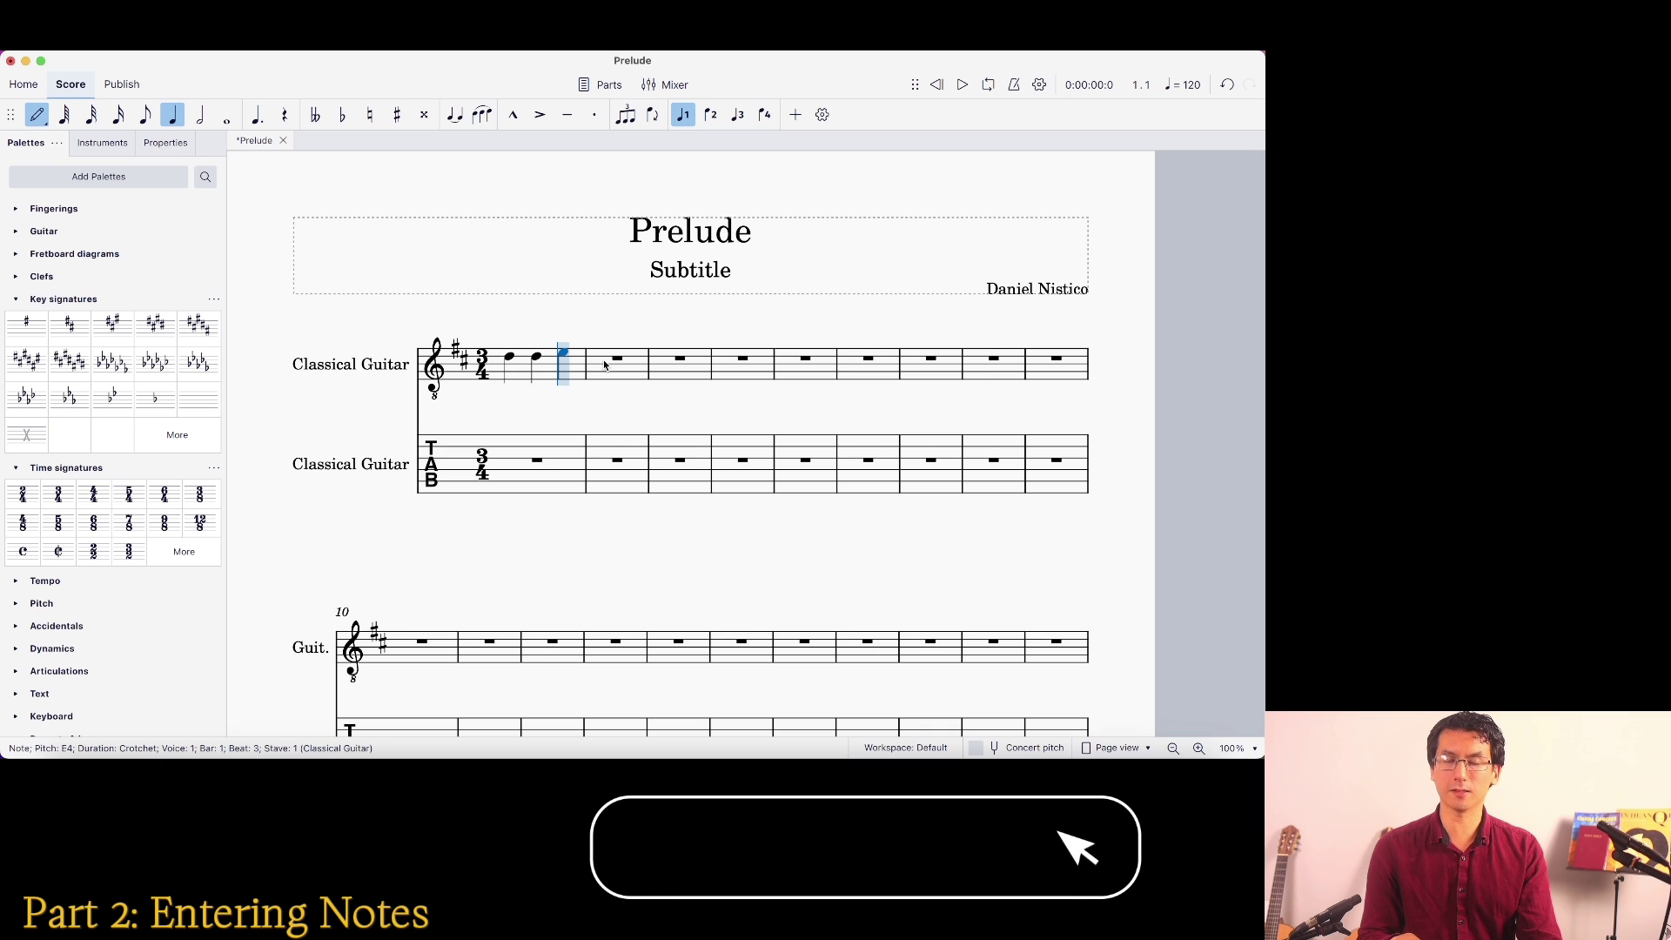
{"action": "key", "text": "Left"}
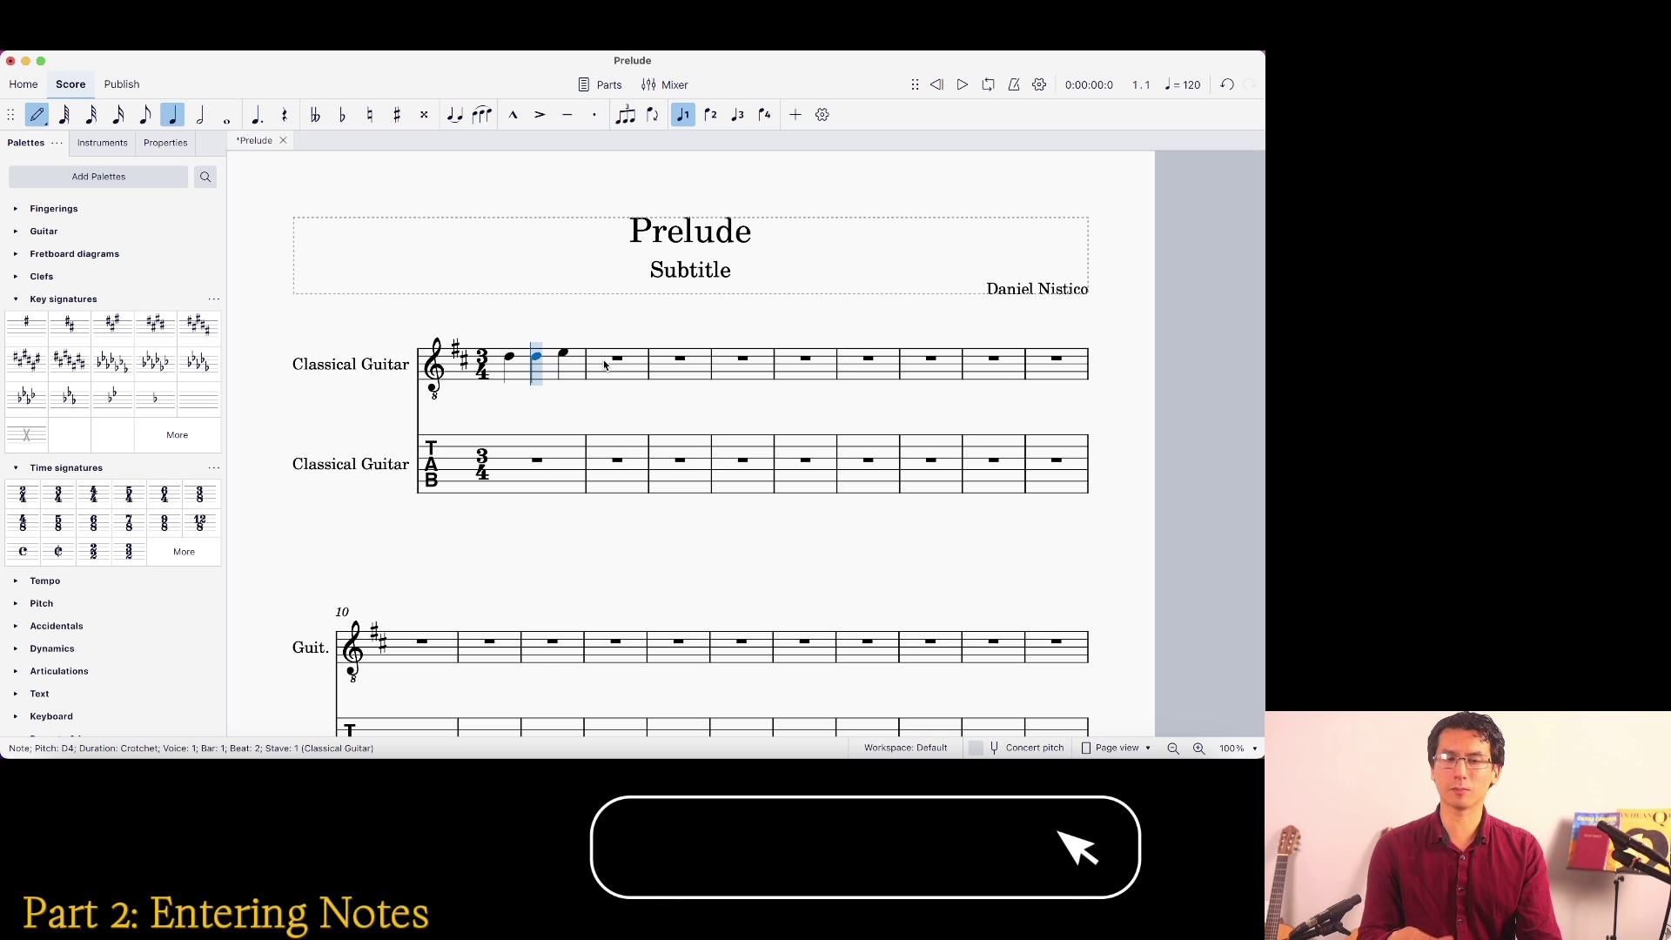
{"action": "key", "text": "Left"}
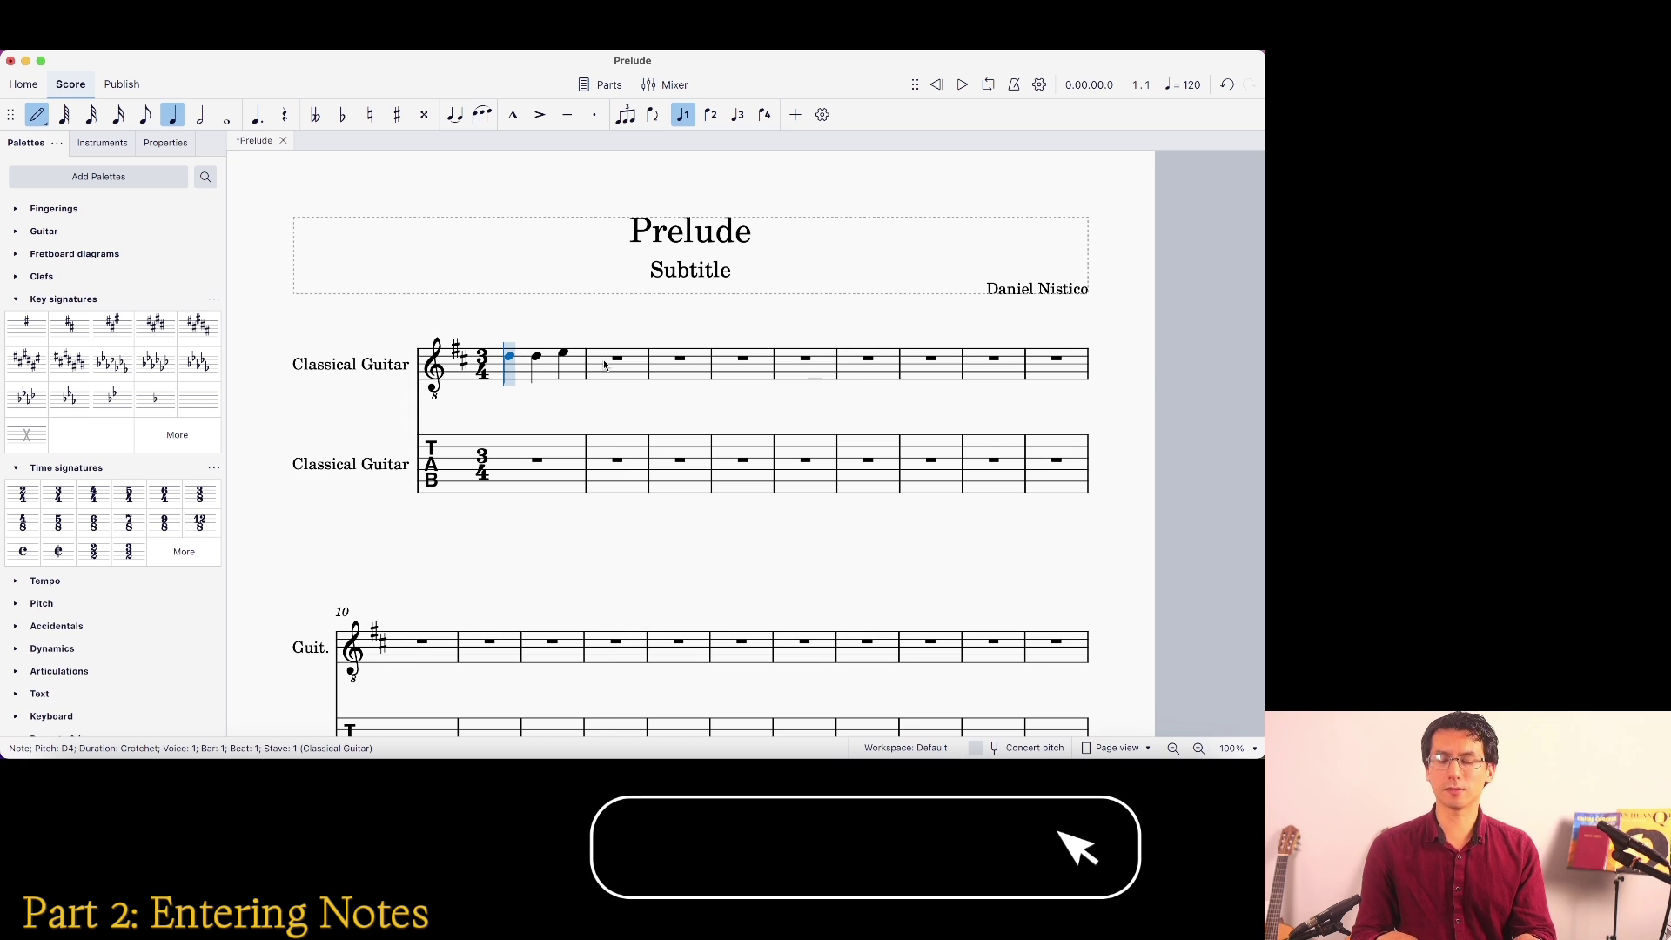
{"action": "key", "text": "super+Up"}
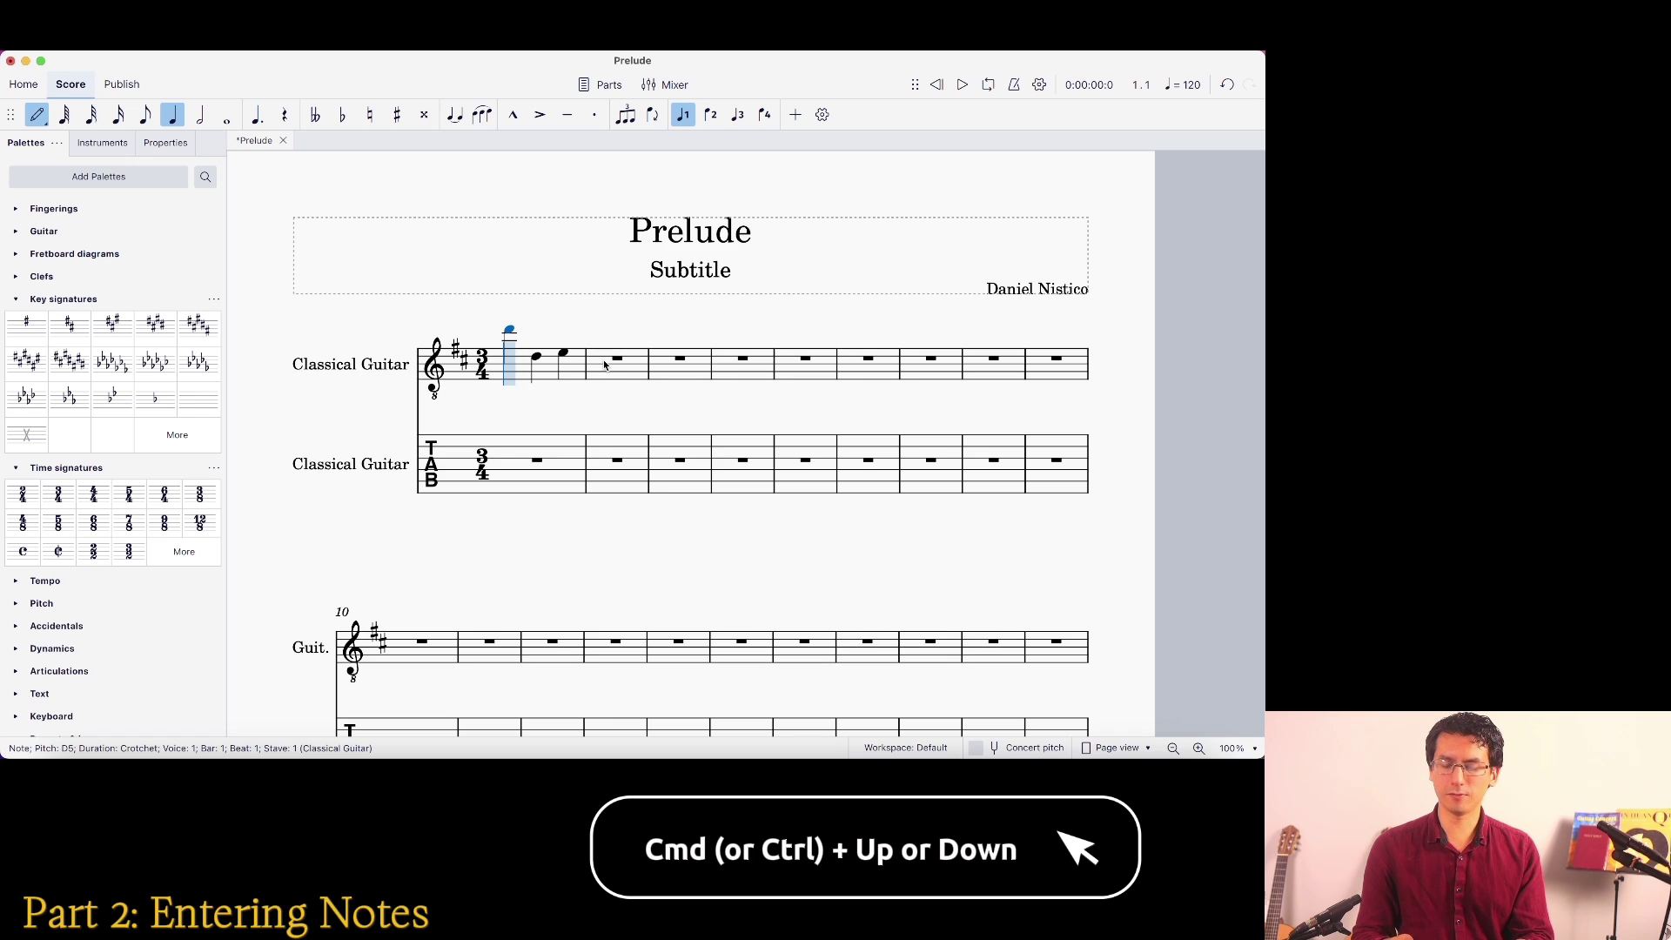
{"action": "key", "text": "super+Down"}
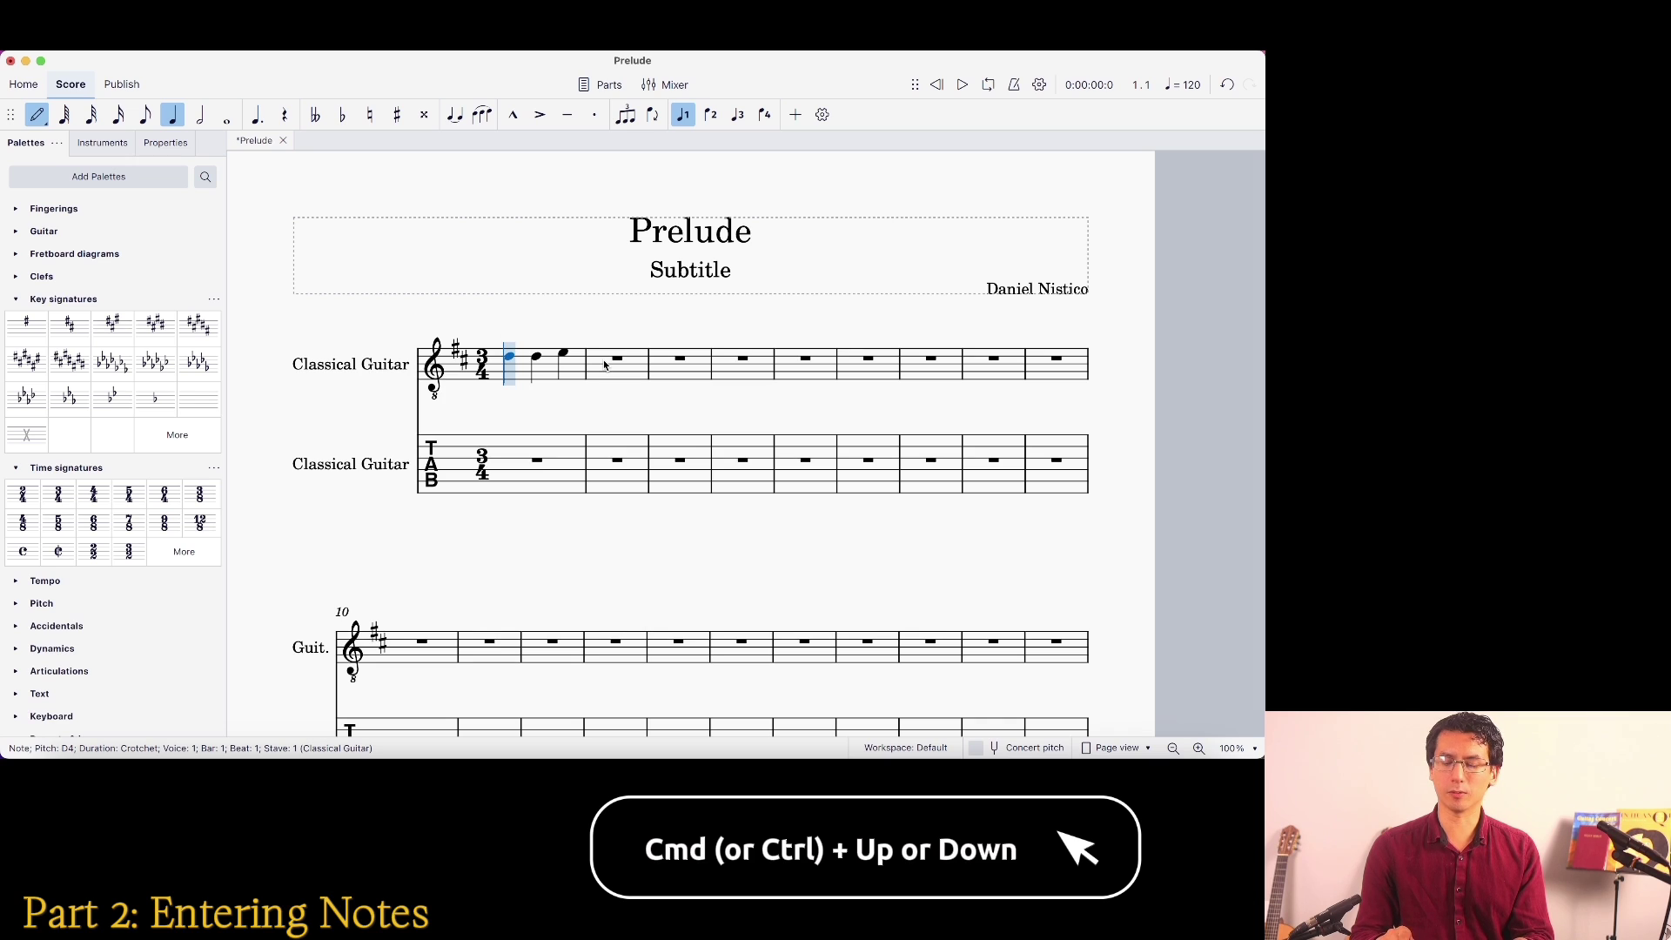
Try lowering the first D in bar 1 by an octave and back, and raising it by semitones to D5 and back
{"action": "key", "text": "super+Down"}
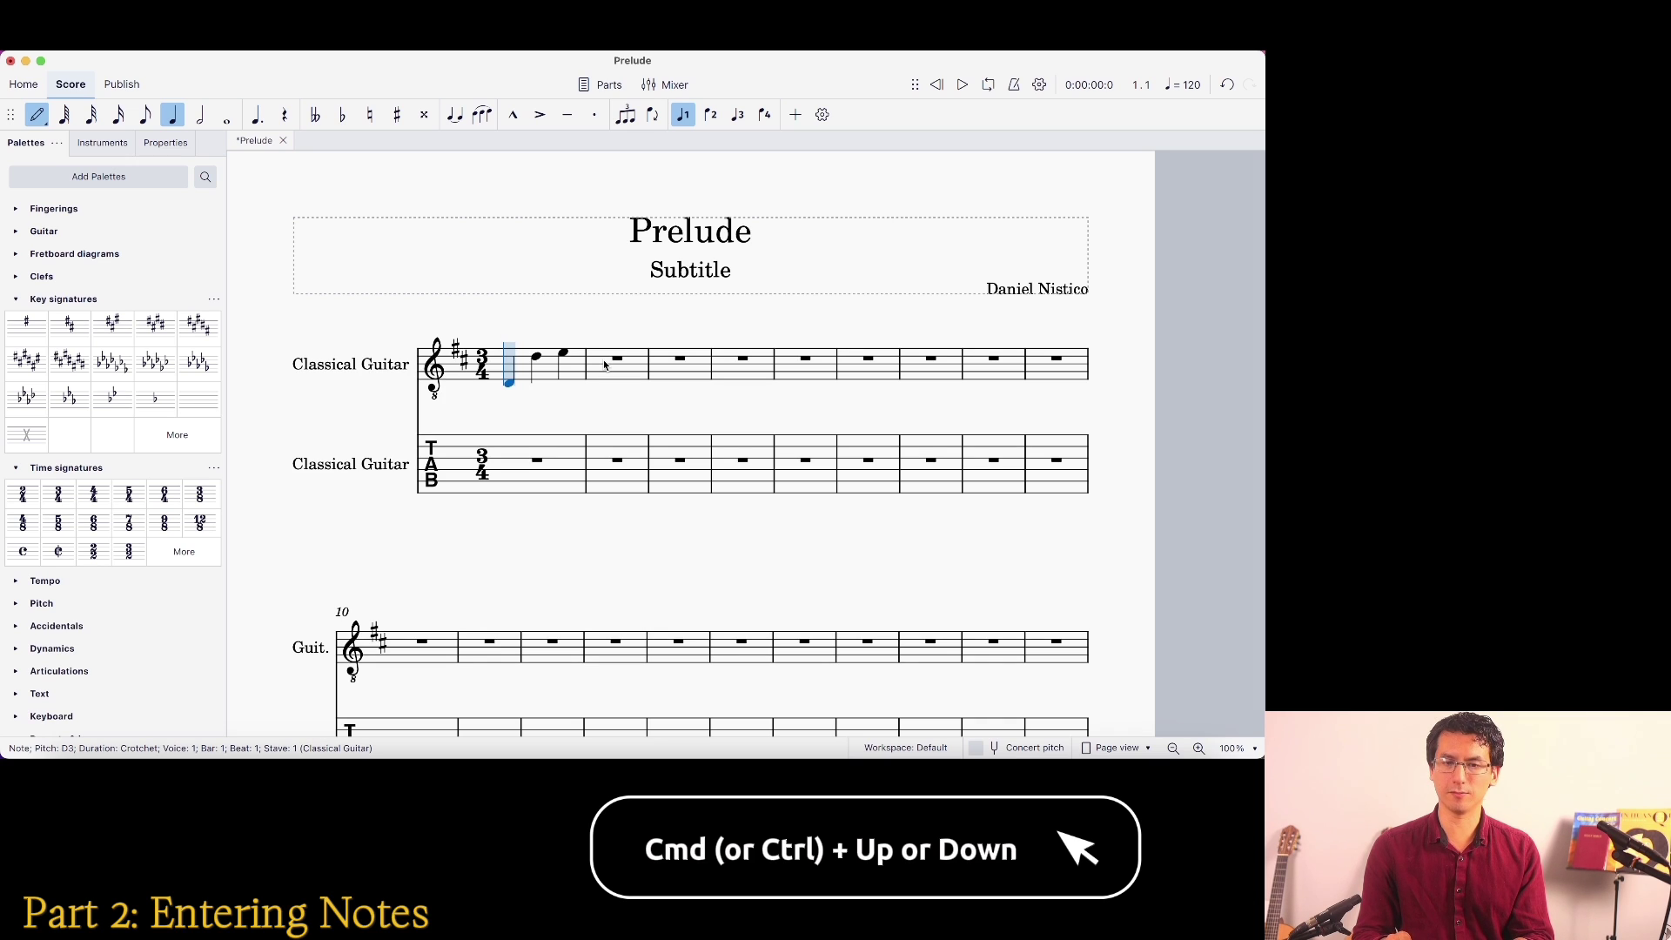
{"action": "key", "text": "super+Up"}
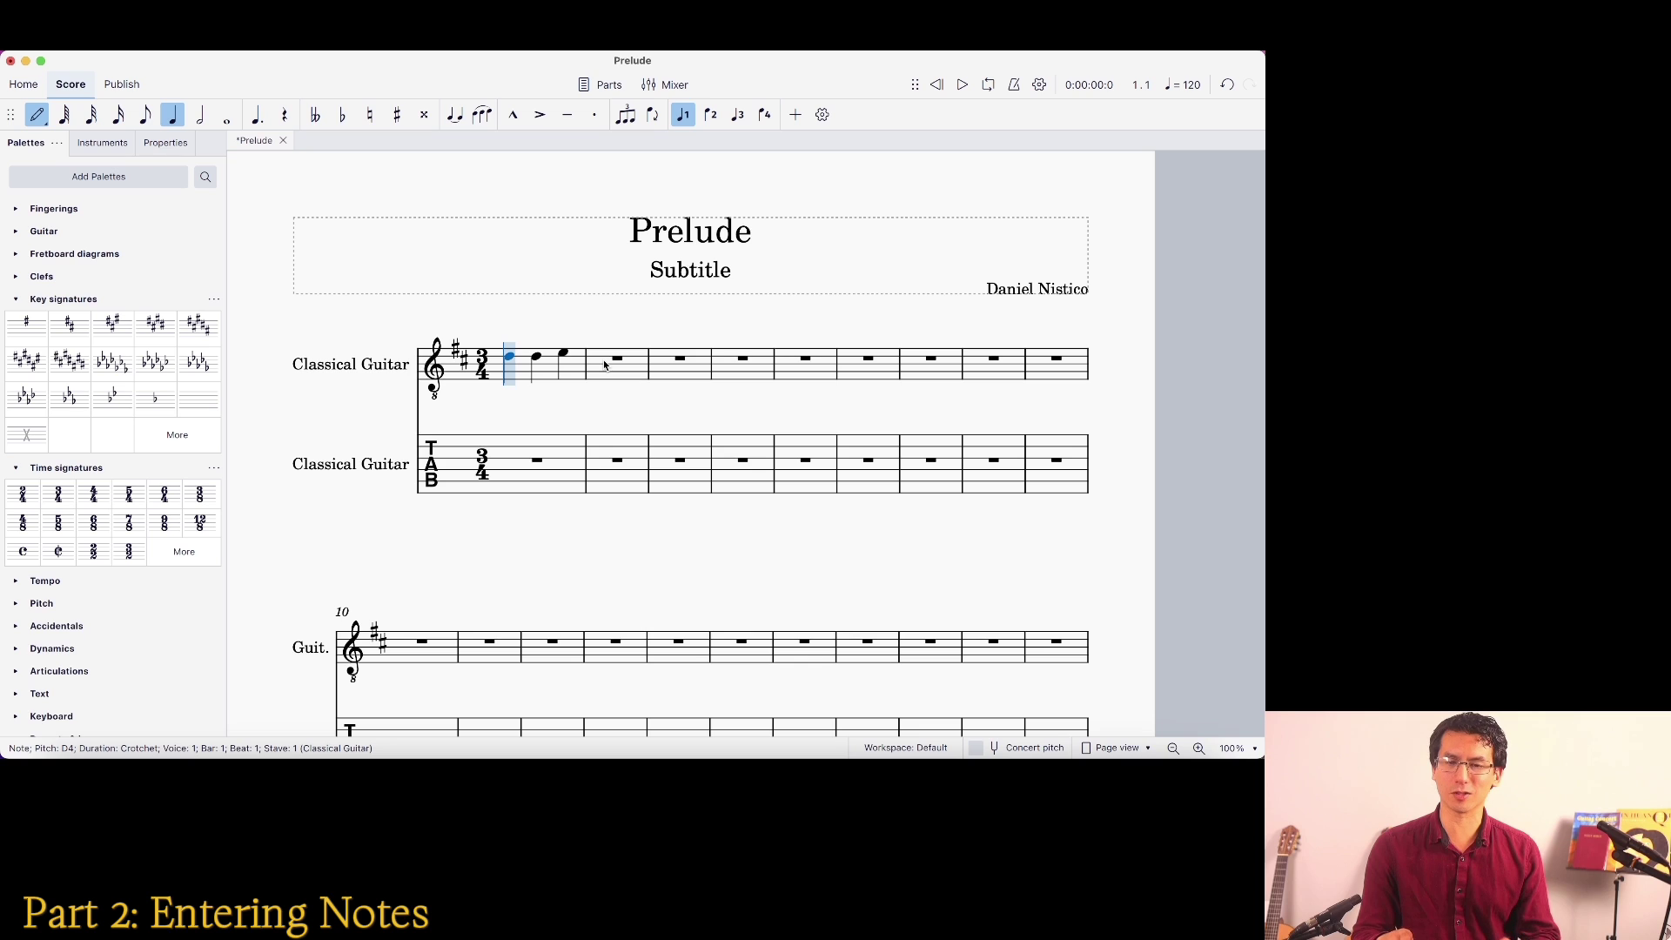
{"action": "key", "text": "Up"}
{"action": "key", "text": "Up"}
{"action": "key", "text": "Up"}
{"action": "key", "text": "Up"}
{"action": "key", "text": "Up"}
{"action": "key", "text": "Up"}
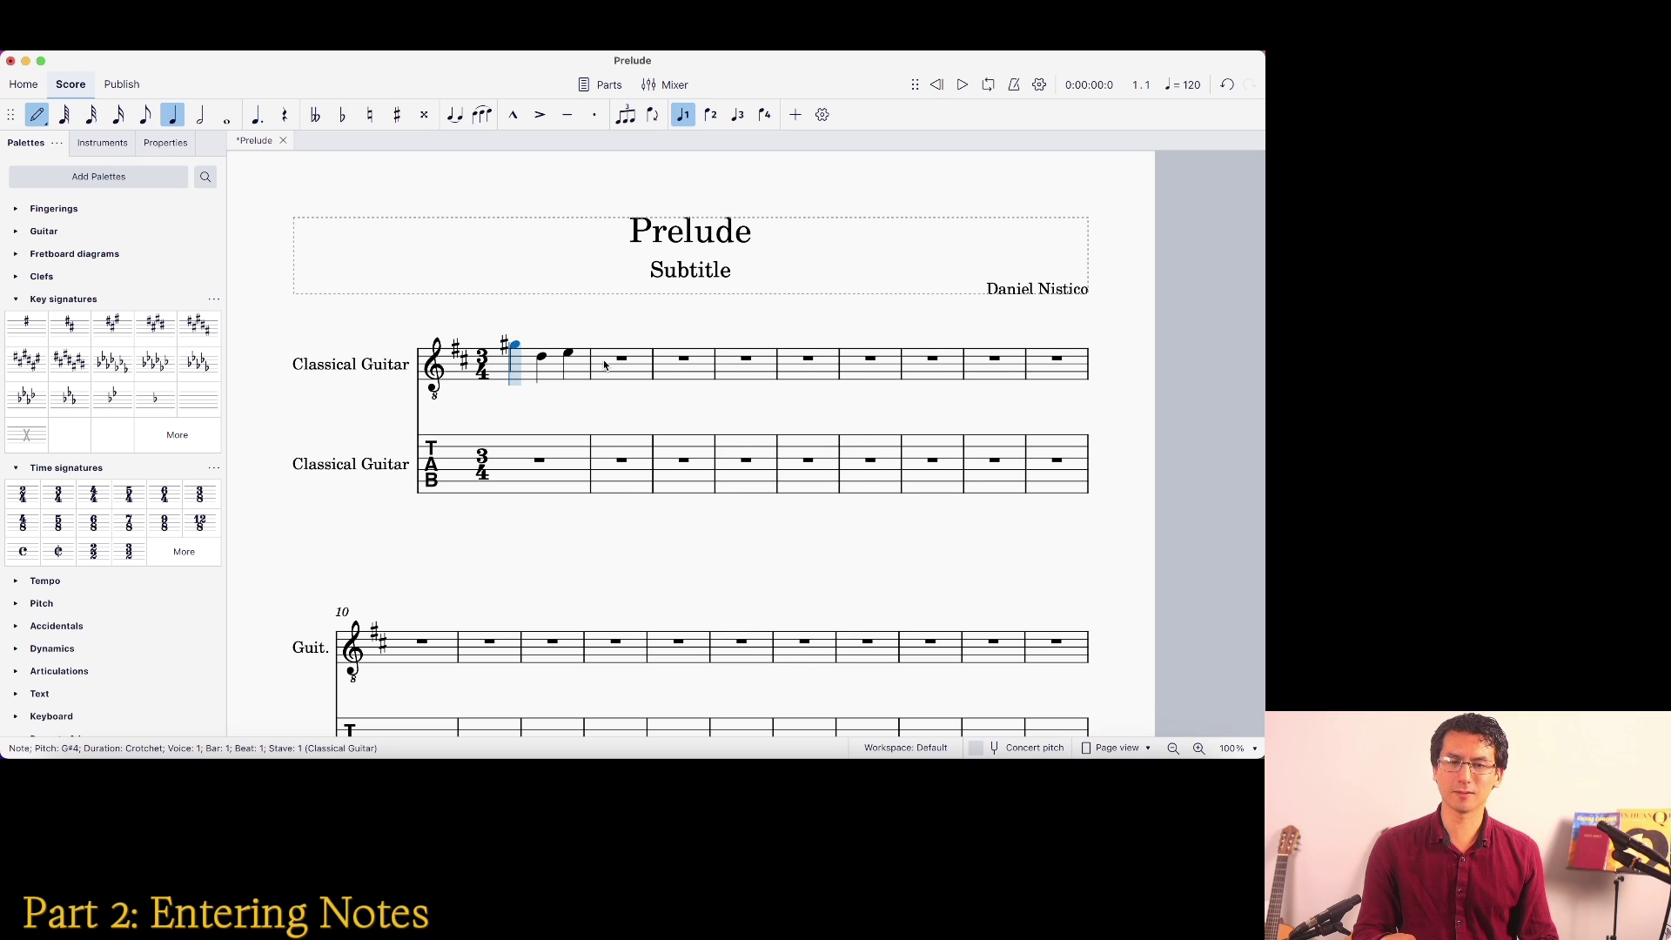
{"action": "key", "text": "Up"}
{"action": "key", "text": "Up"}
{"action": "key", "text": "Up"}
{"action": "key", "text": "Up"}
{"action": "key", "text": "Up"}
{"action": "key", "text": "Up"}
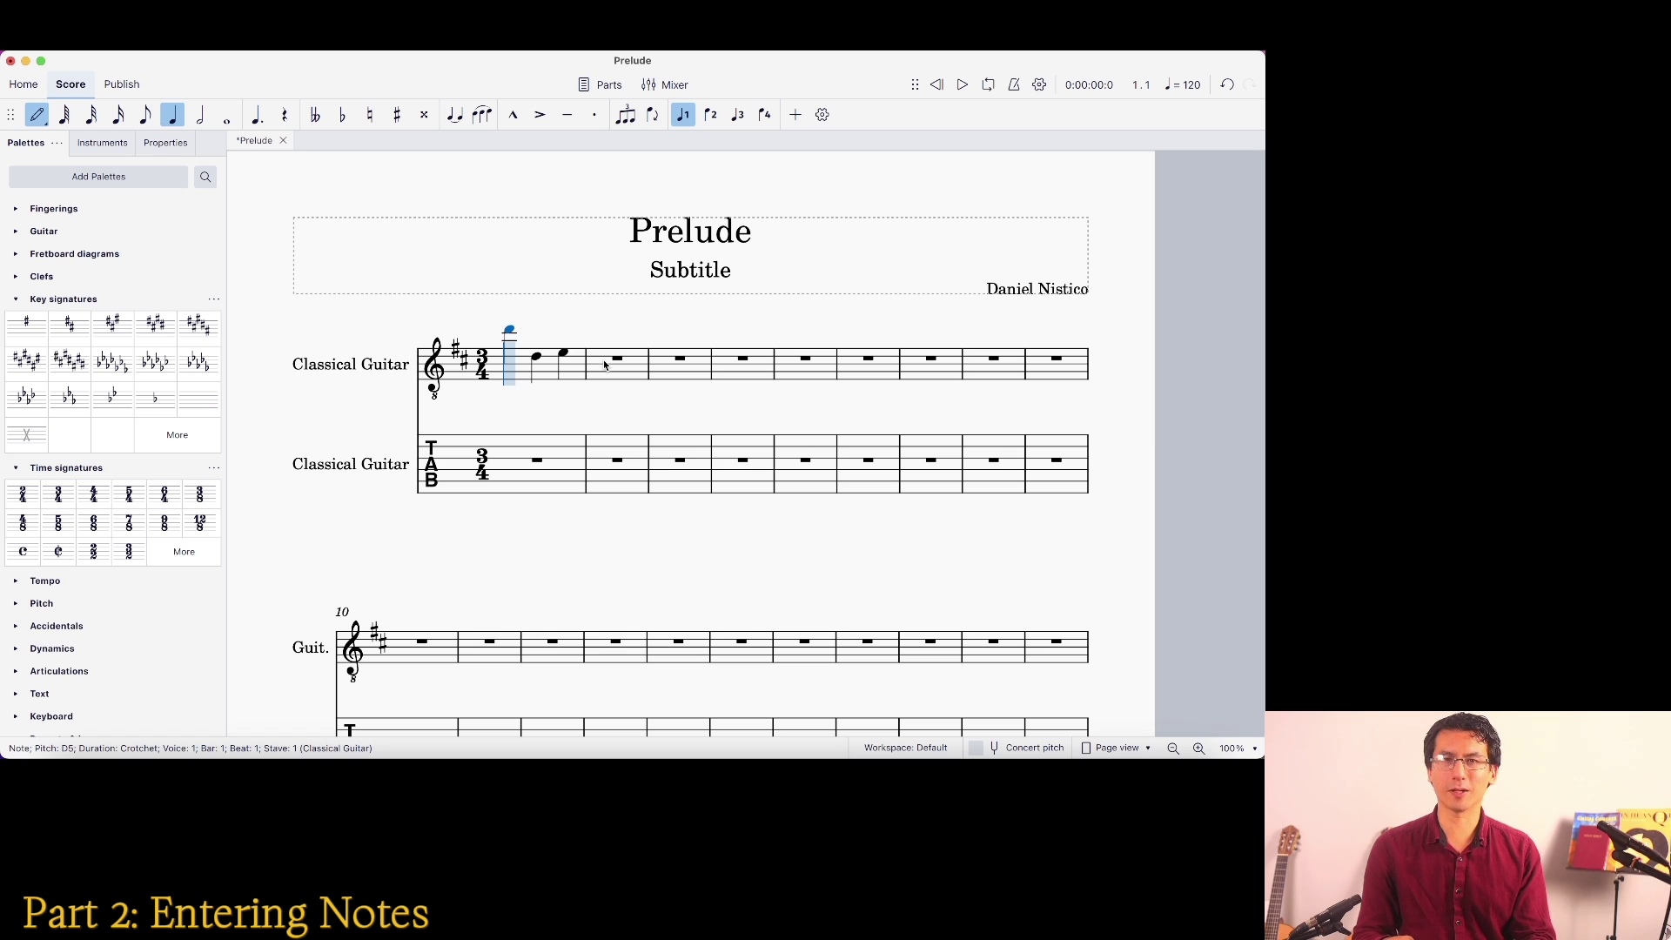
{"action": "key", "text": "super+Down"}
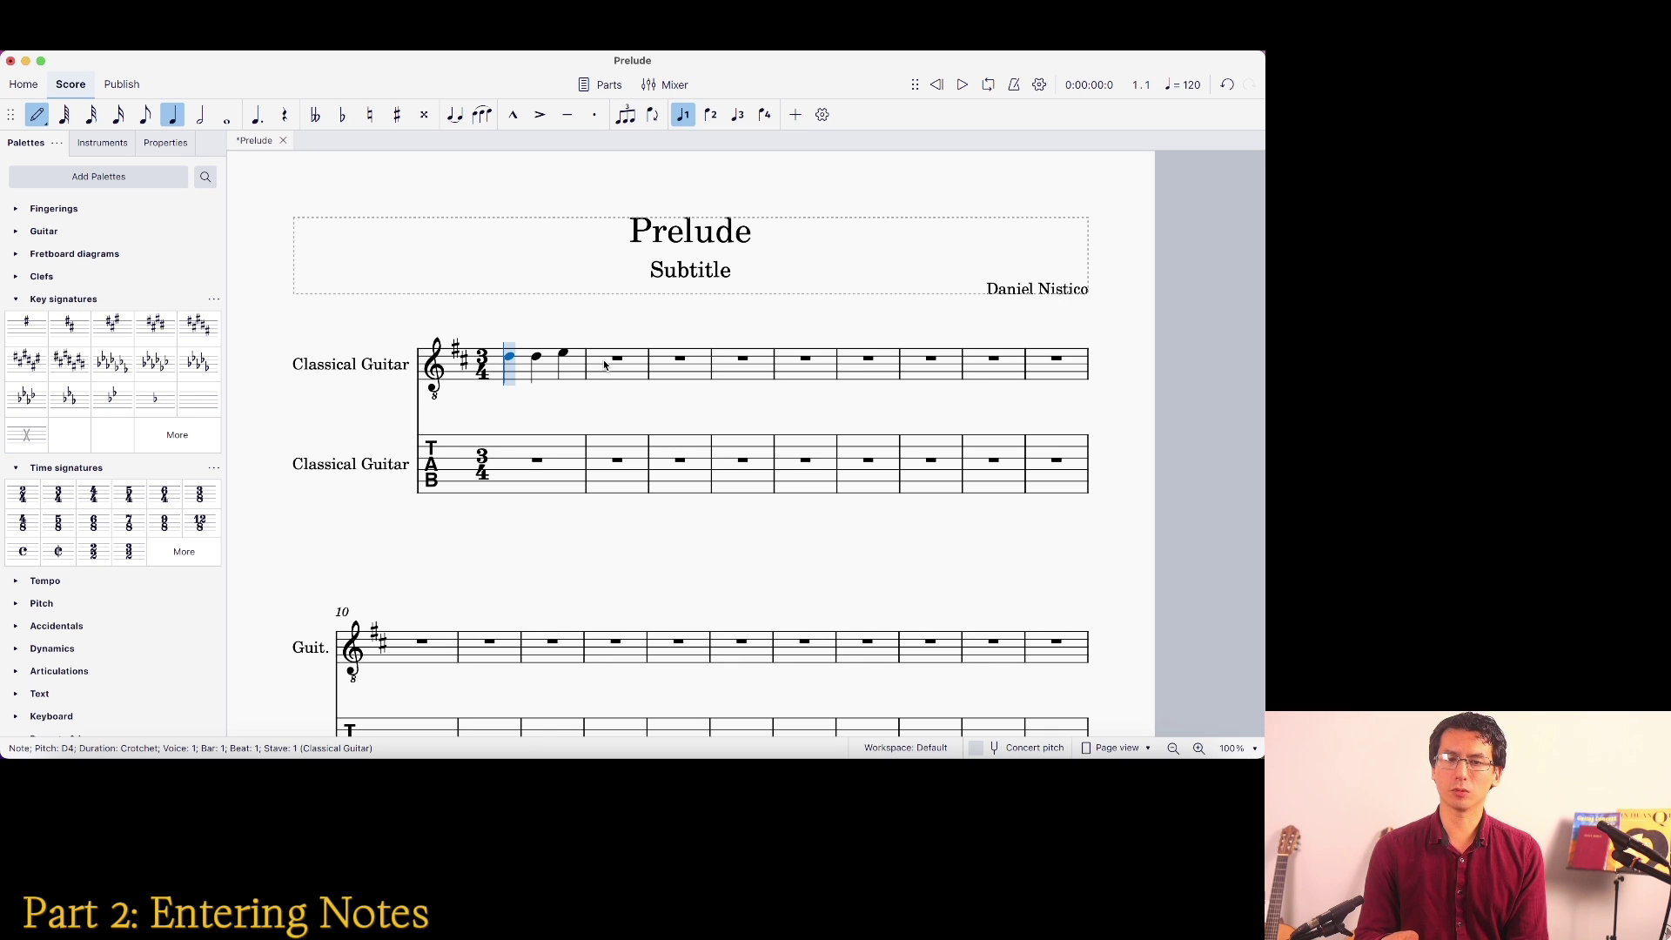
Move the note input position to the start of bar 2 in the upper guitar staff
{"action": "key", "text": "Right"}
{"action": "key", "text": "Right"}
{"action": "key", "text": "Right"}
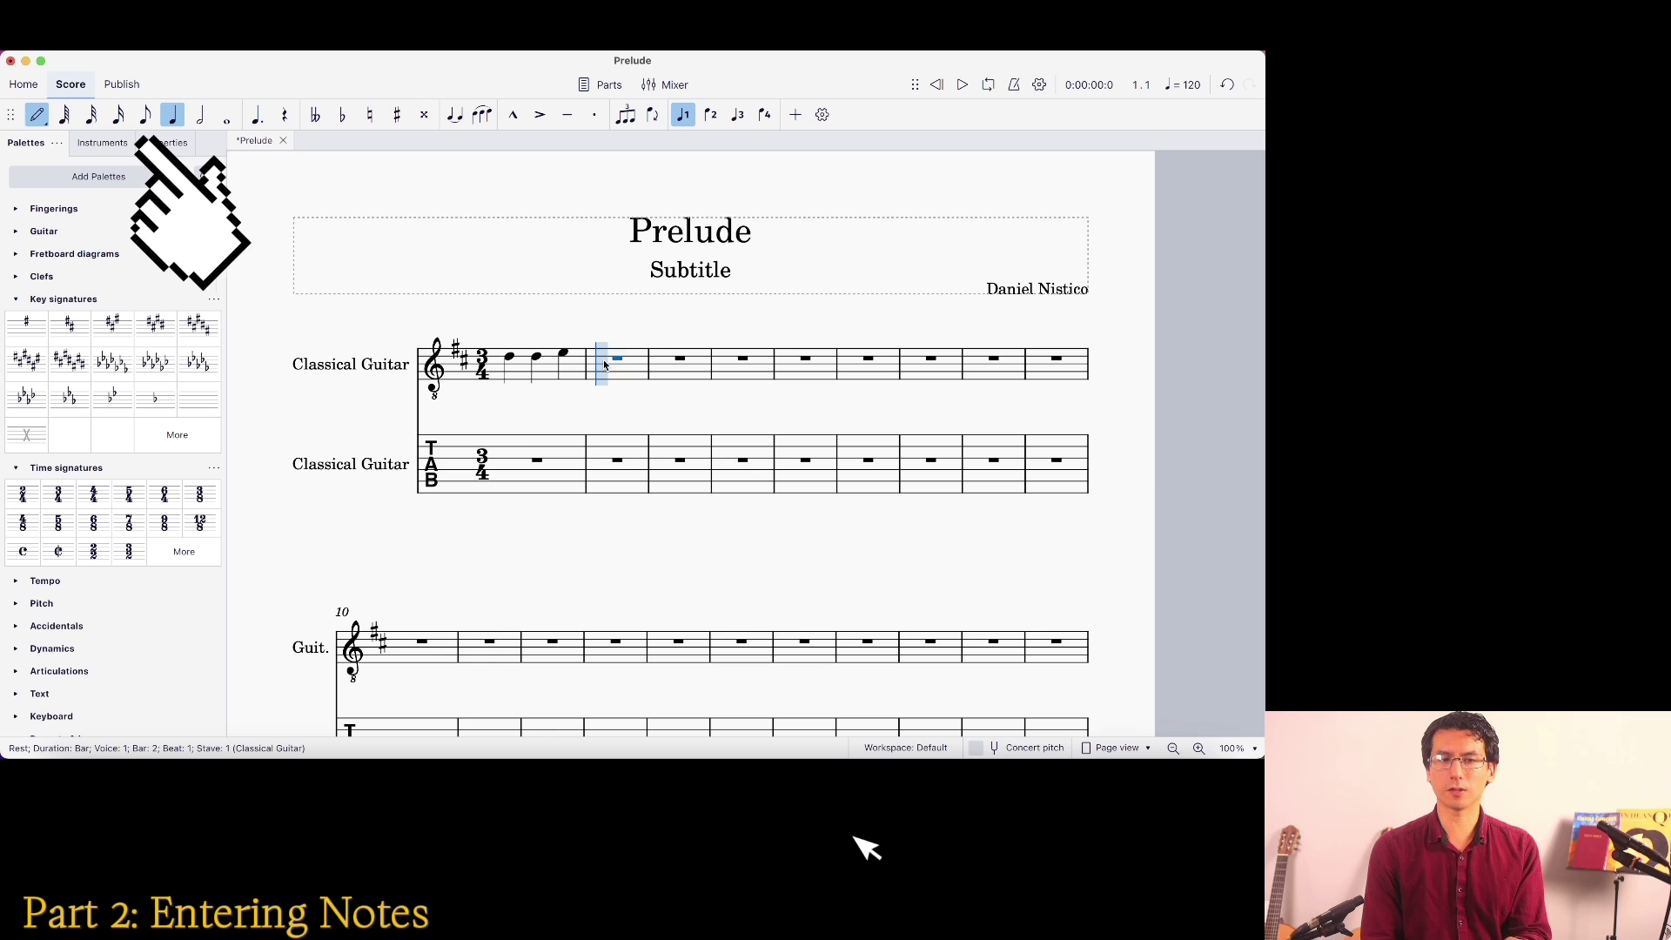
Try halving the note input duration from crotchet down to demisemiquaver (32nd) and doubling it back to crotchet
{"action": "key", "text": "q"}
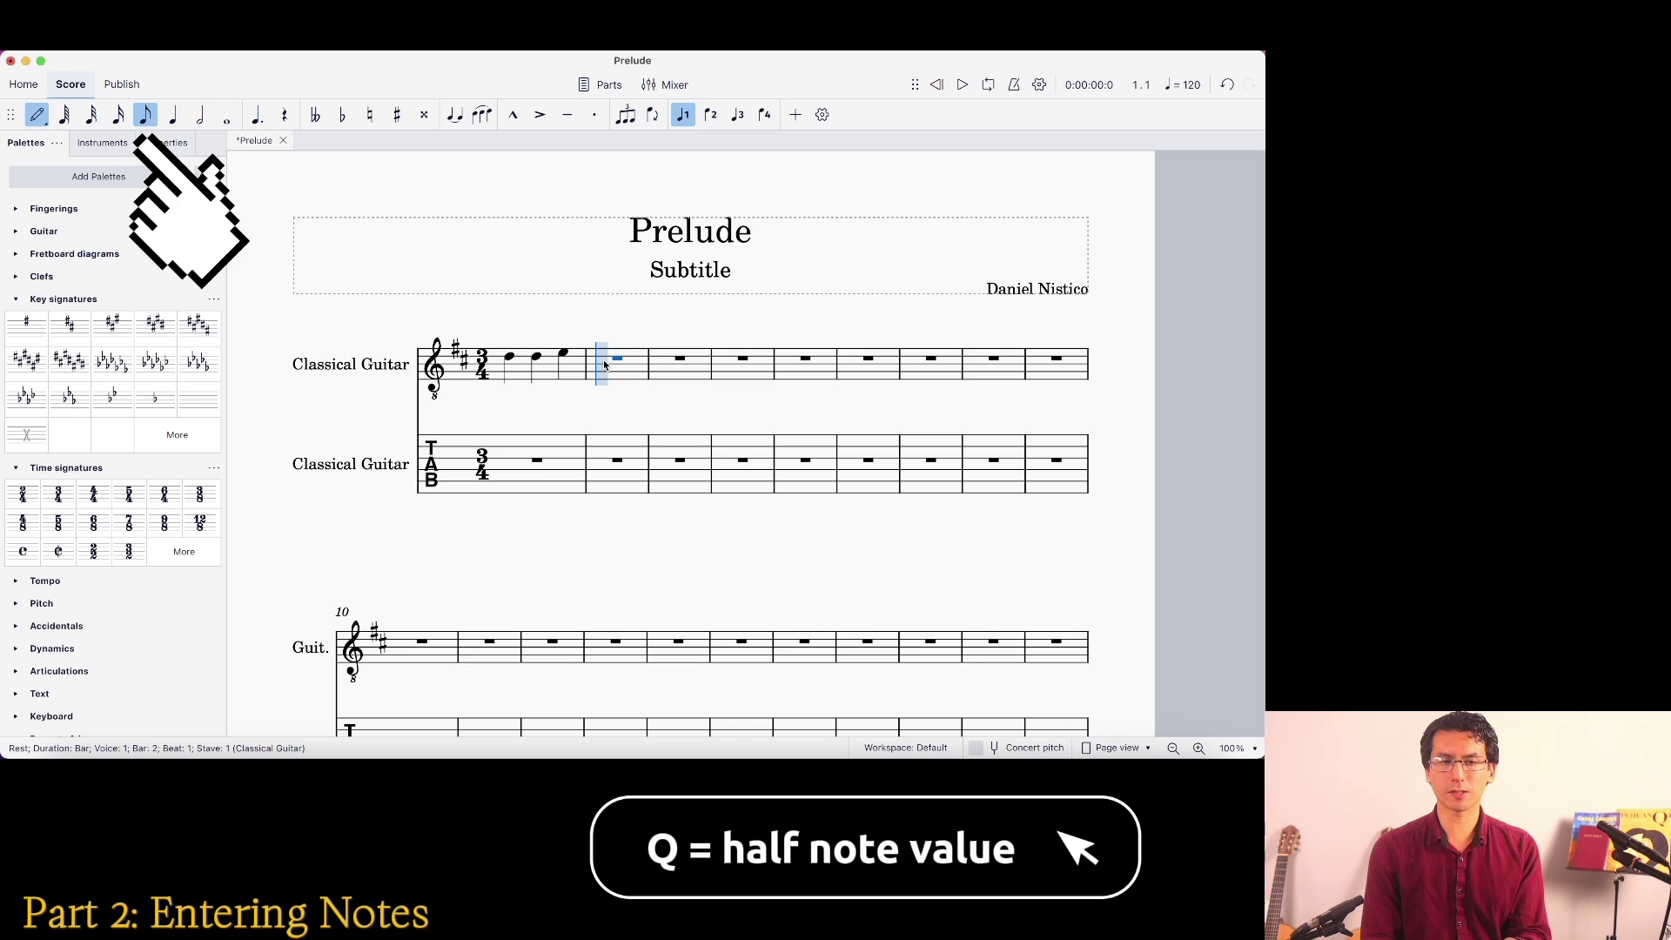
{"action": "key", "text": "q"}
{"action": "key", "text": "q"}
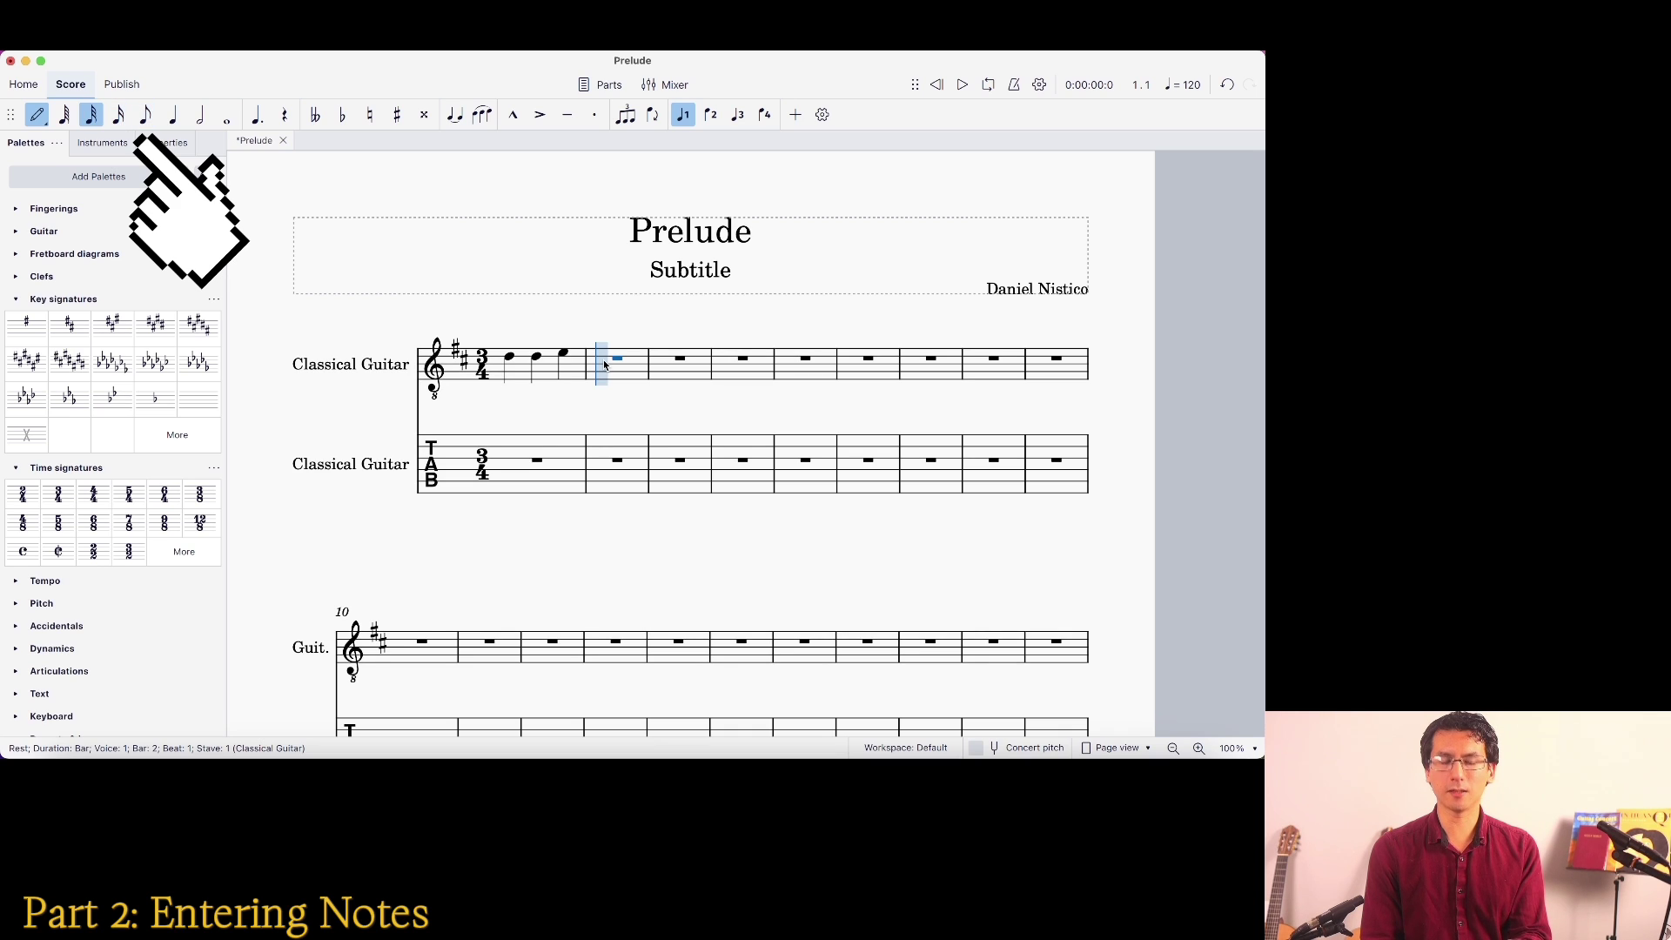
{"action": "key", "text": "w"}
{"action": "key", "text": "w"}
{"action": "key", "text": "w"}
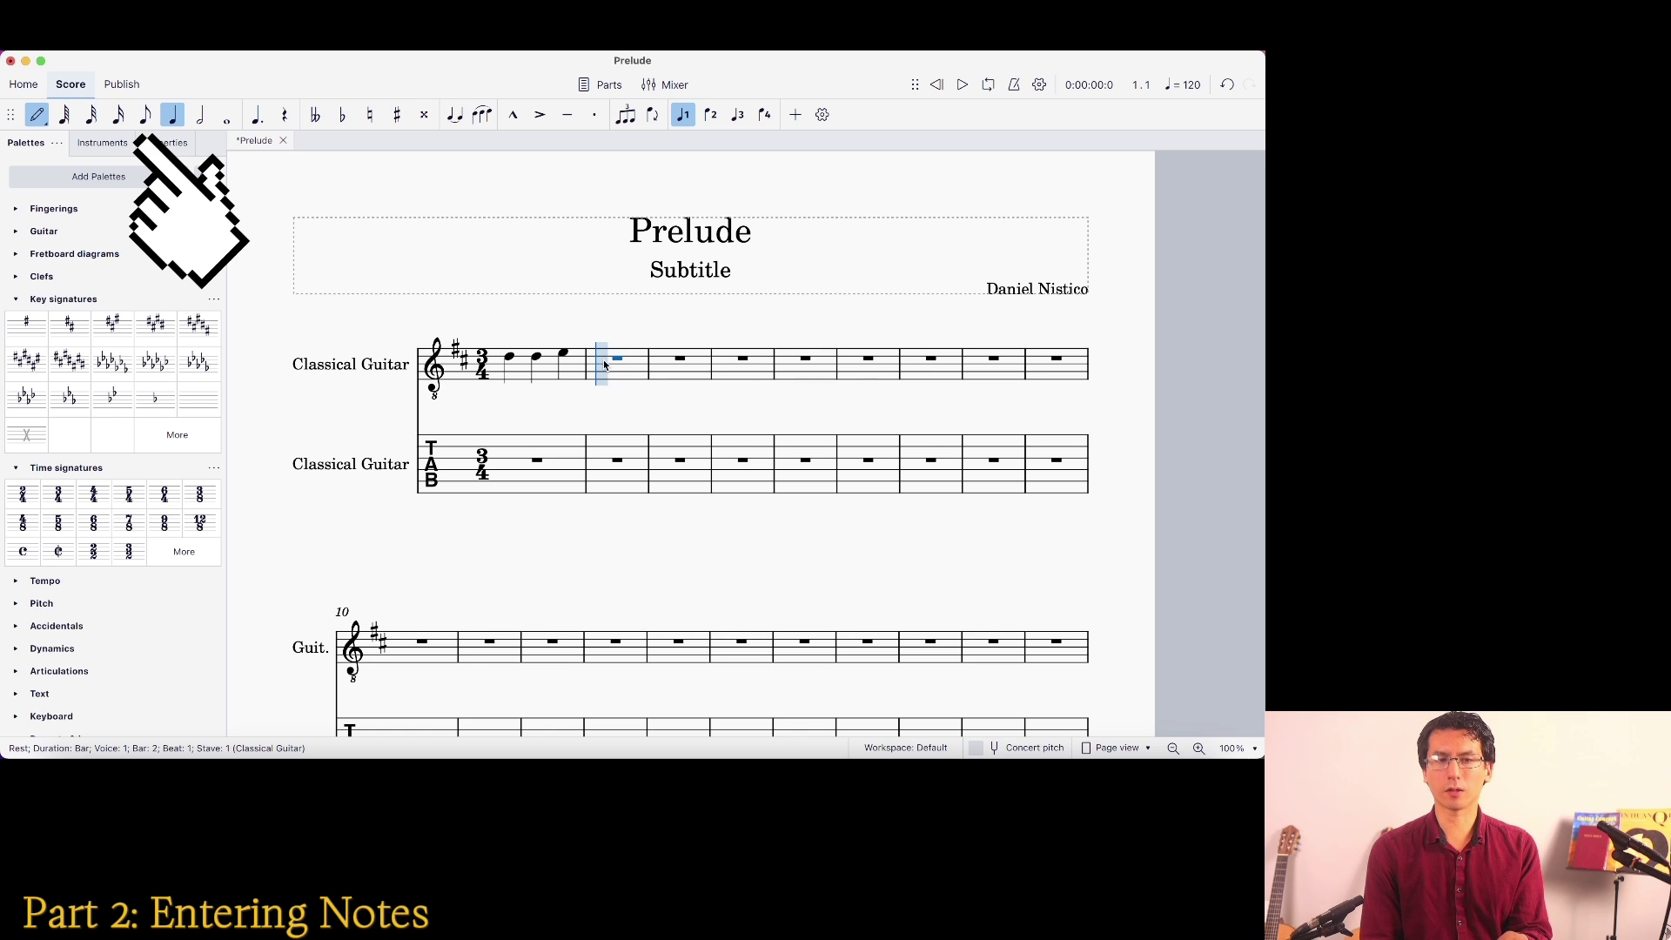
{"action": "key", "text": "q"}
{"action": "key", "text": "q"}
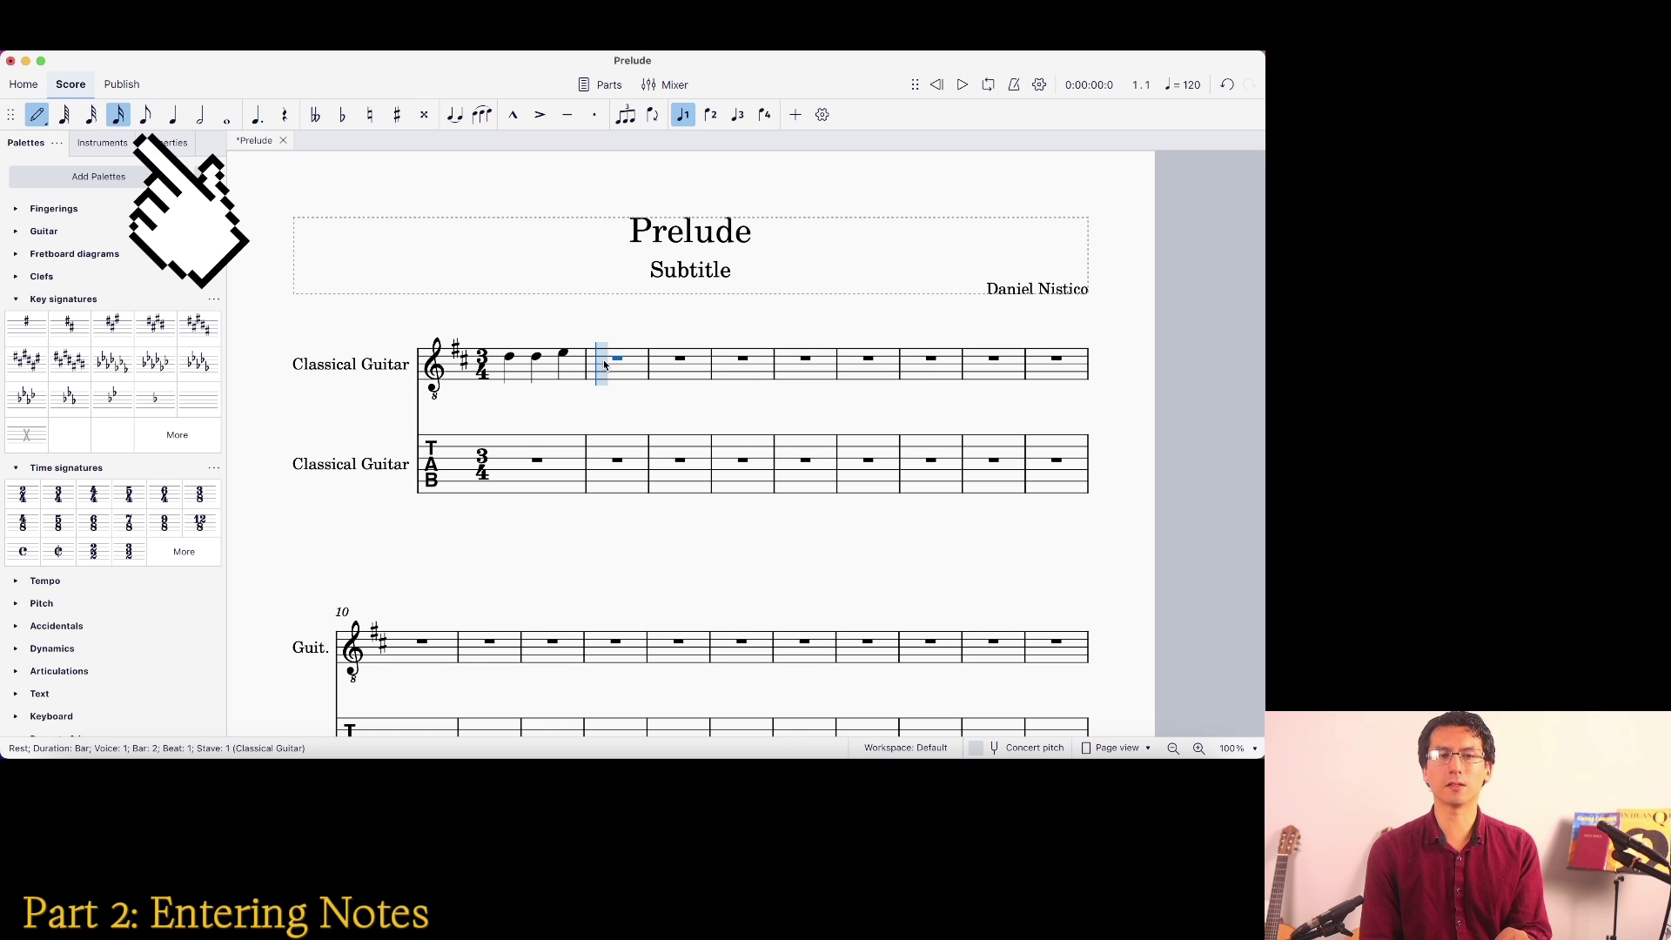
{"action": "key", "text": "q"}
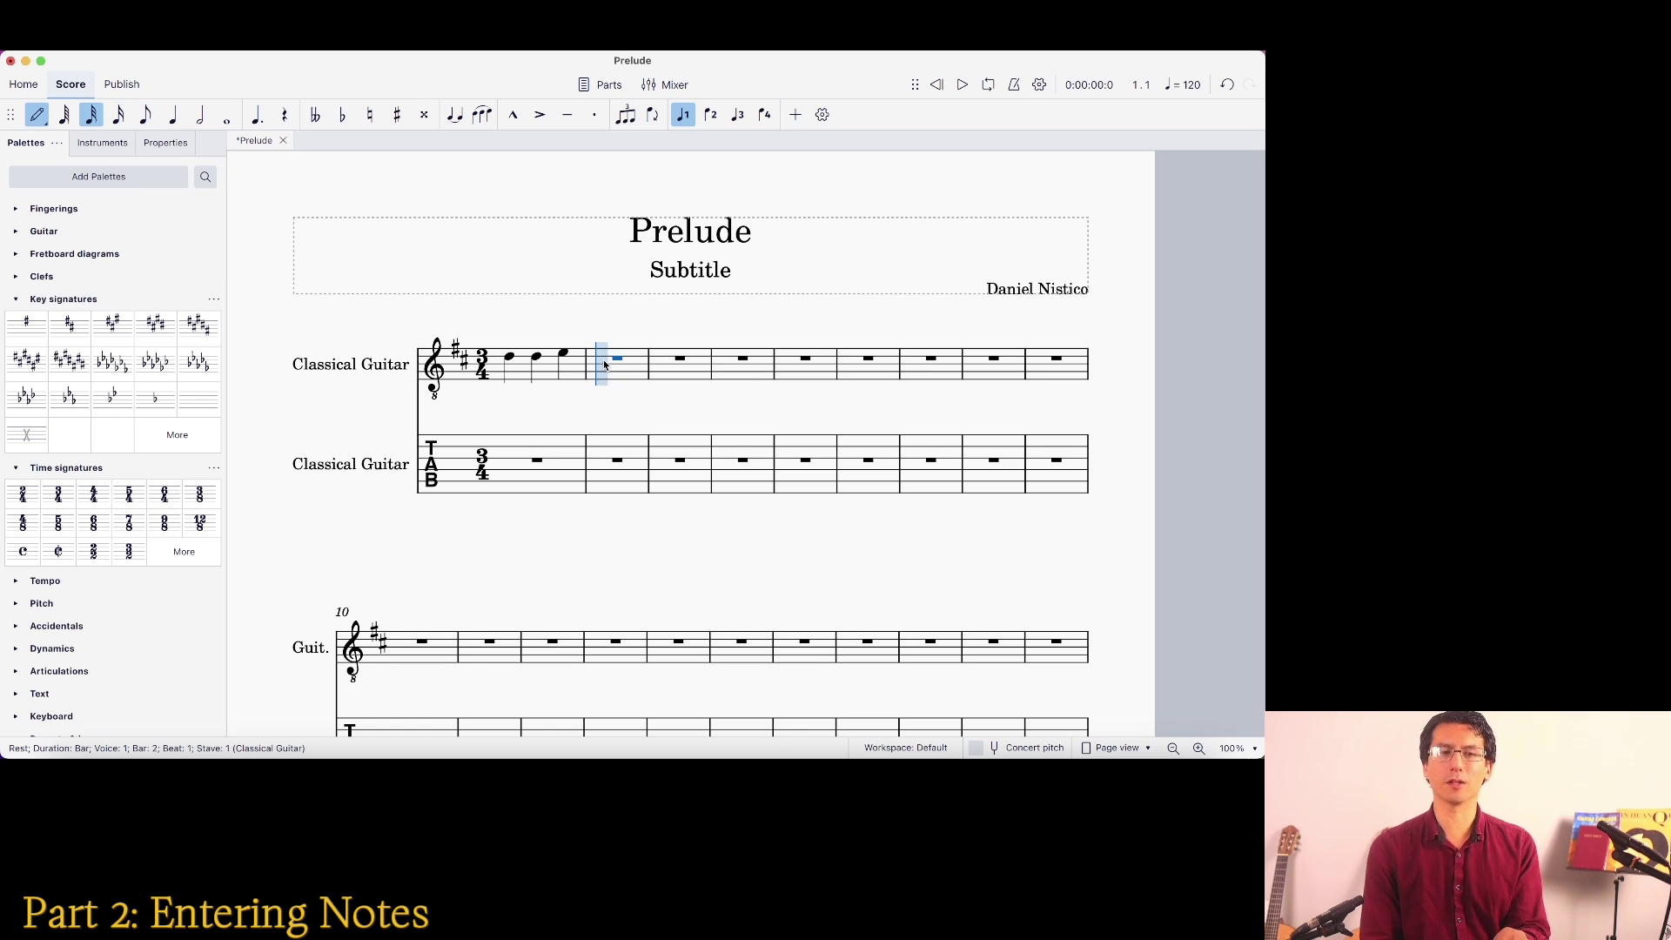
{"action": "key", "text": "w"}
{"action": "key", "text": "w"}
{"action": "key", "text": "w"}
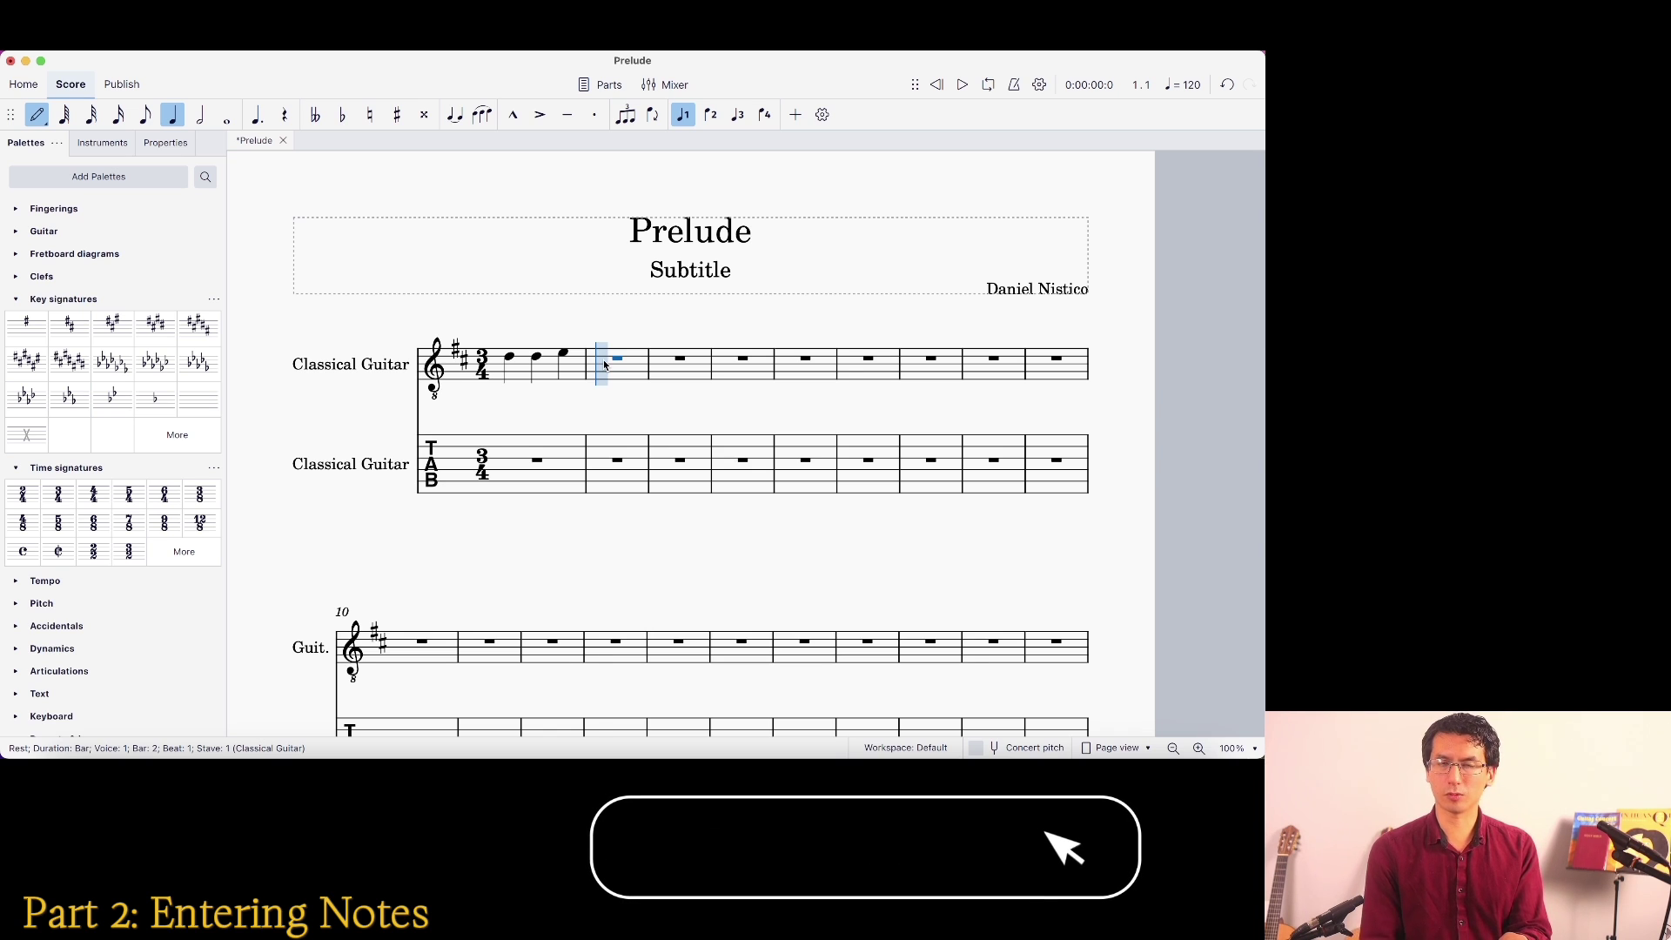
Try doubling the note input duration to minim and semibreve, and halve it back to crotchet
{"action": "key", "text": "w"}
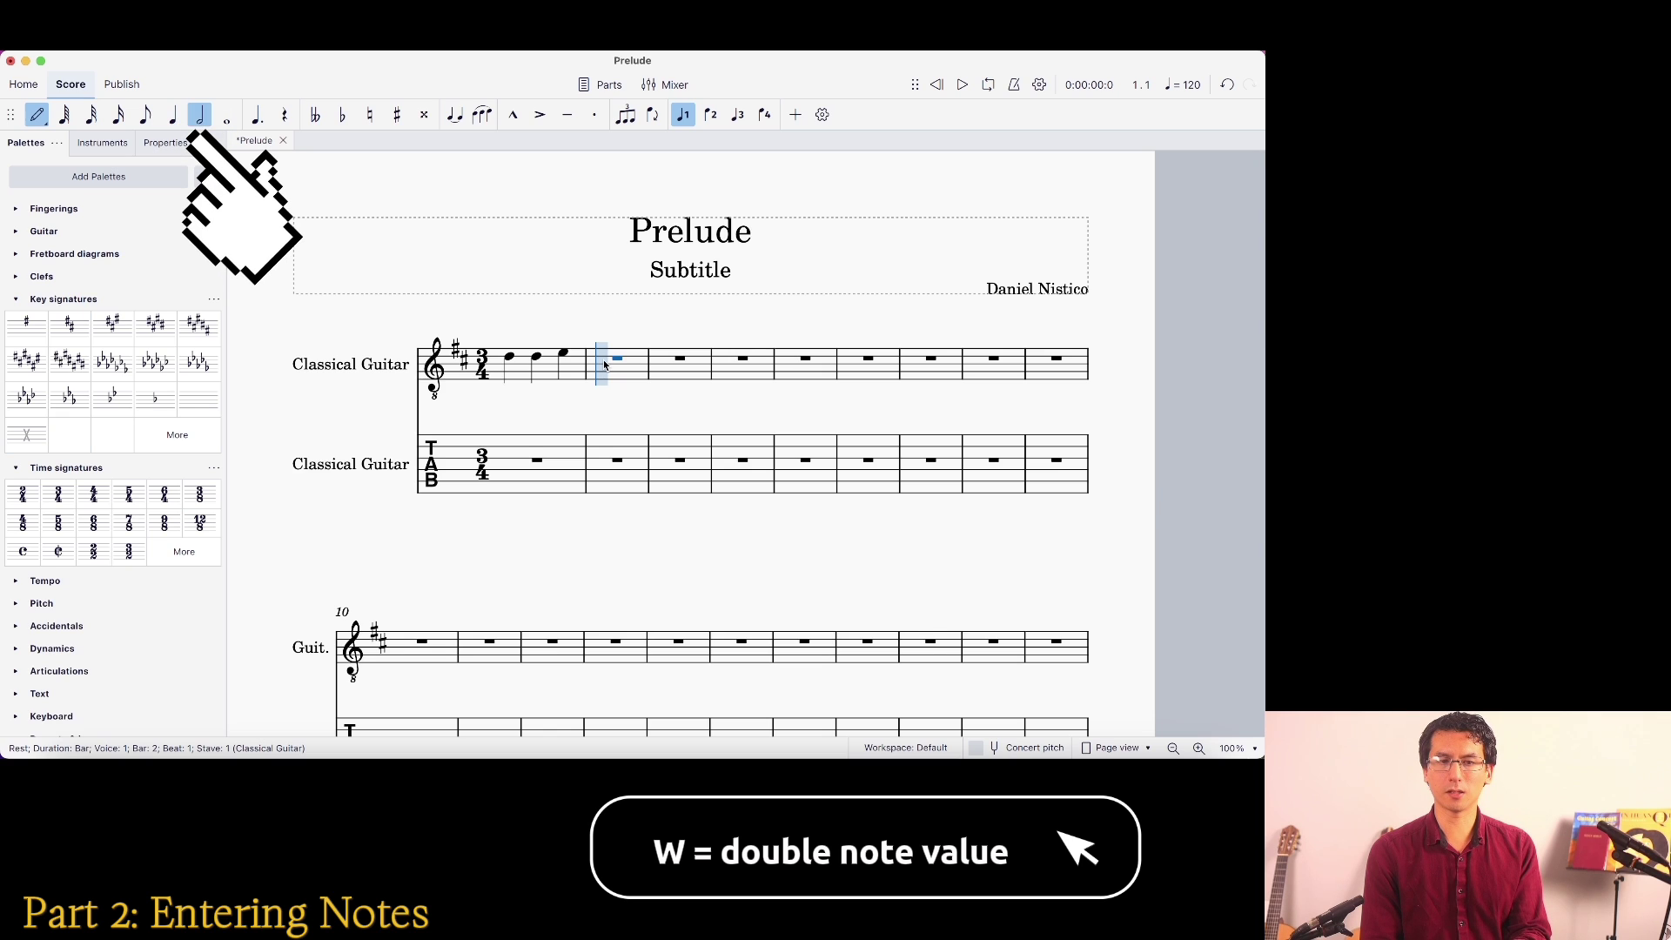
{"action": "key", "text": "q"}
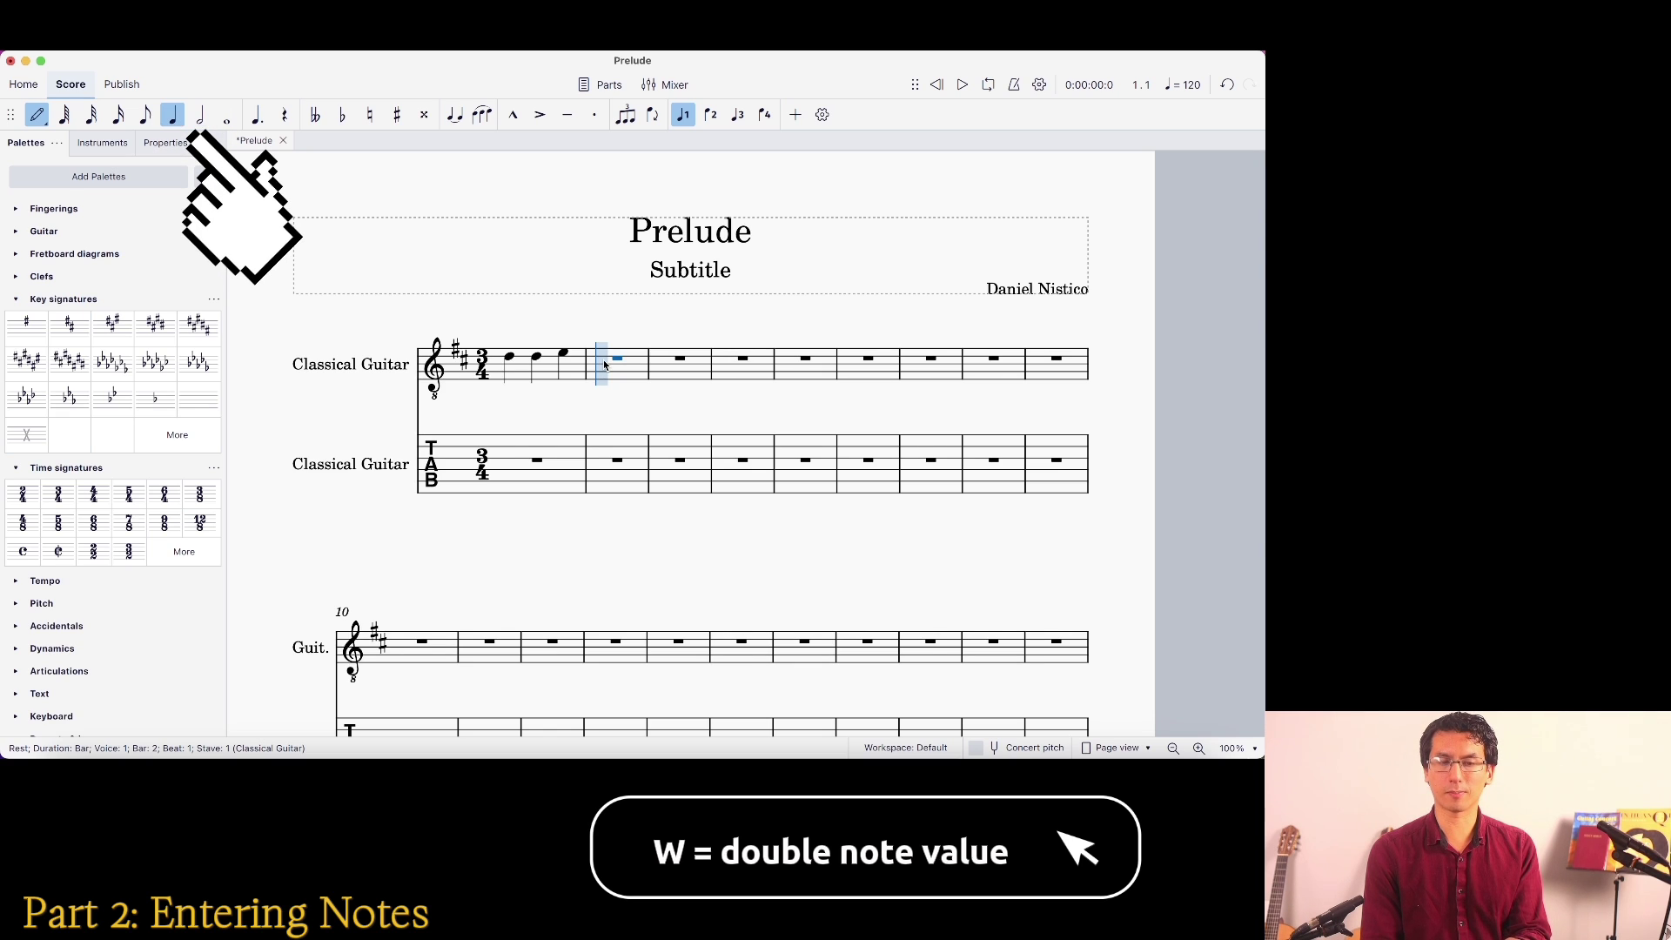
{"action": "key", "text": "w"}
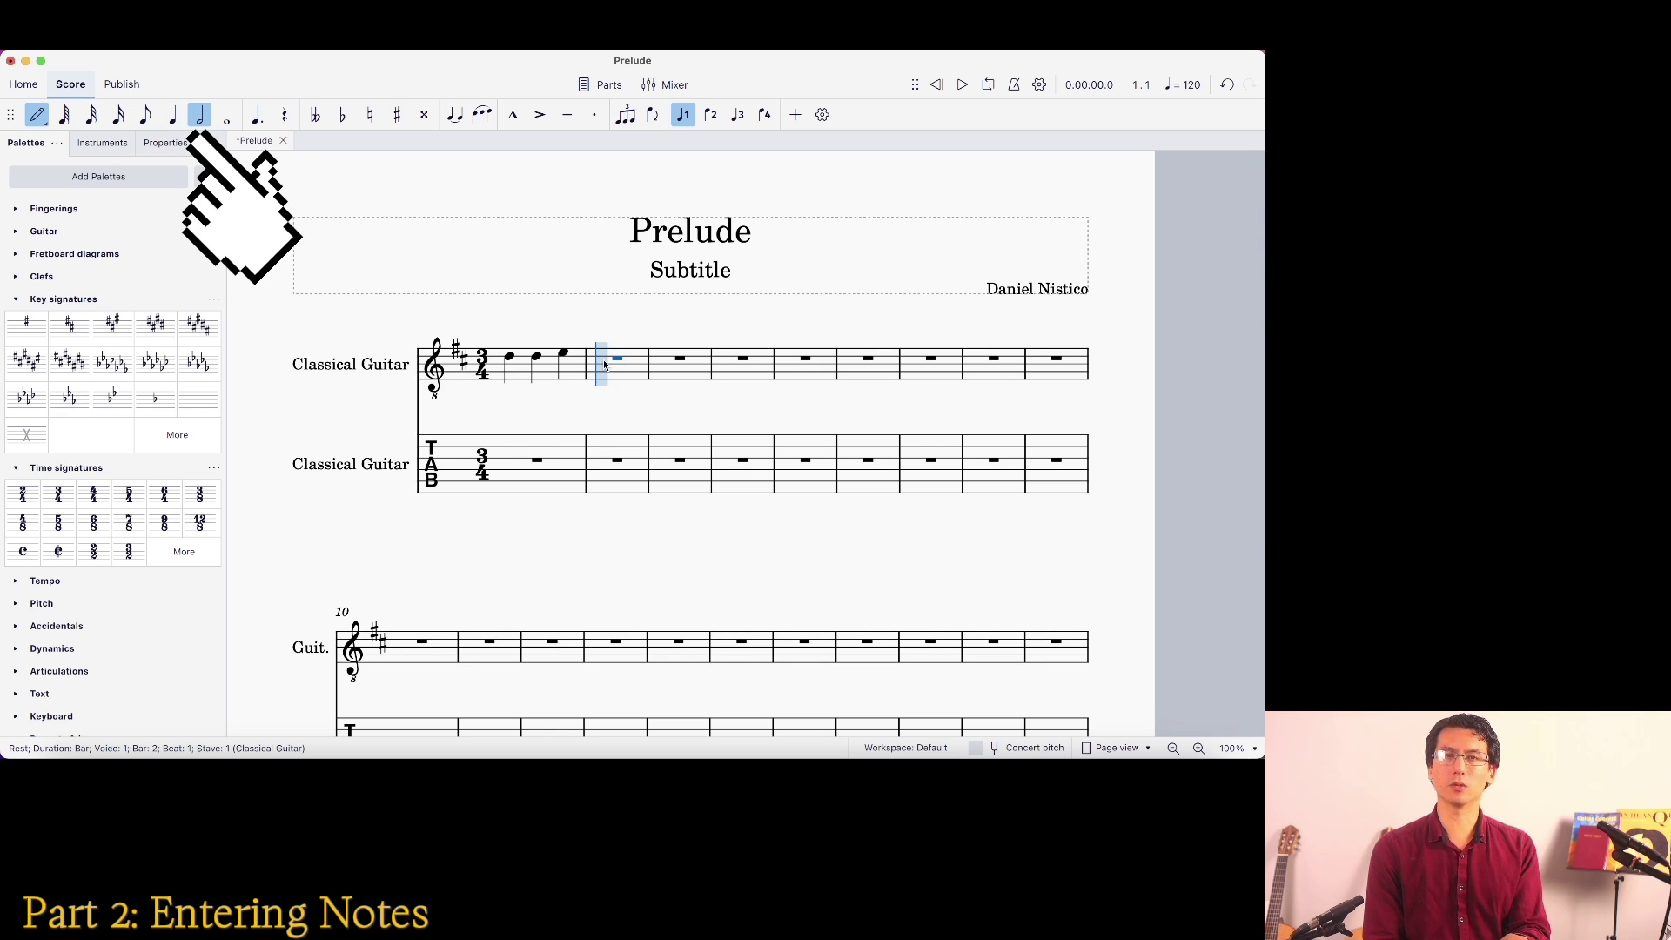
{"action": "key", "text": "w"}
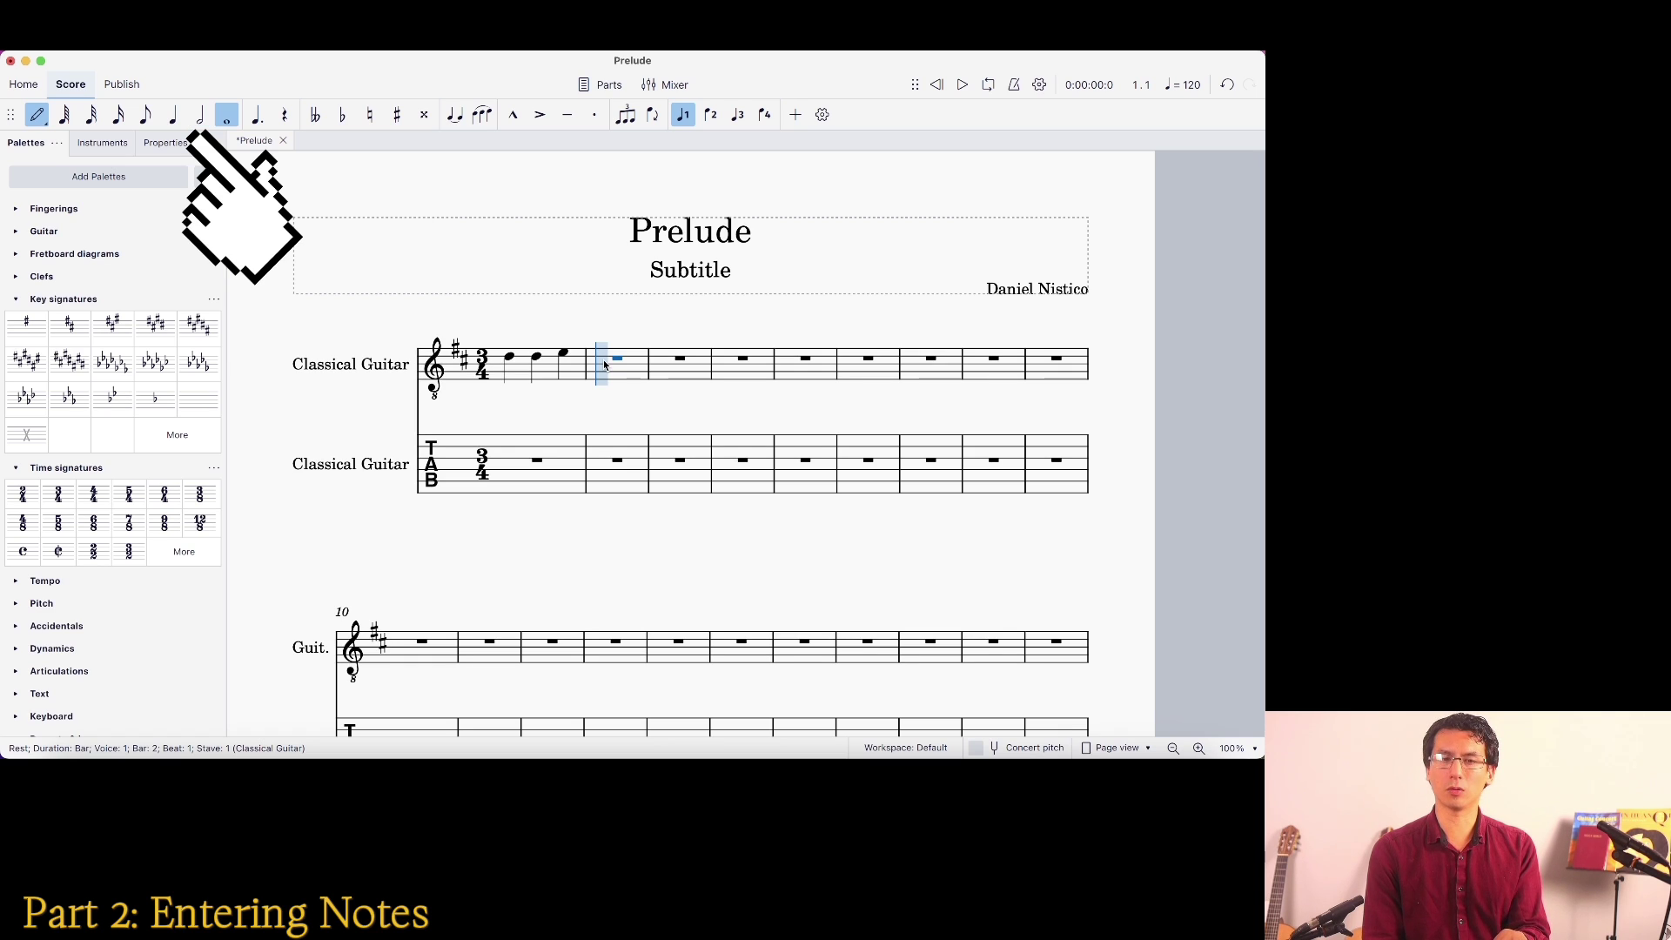
{"action": "key", "text": "q"}
{"action": "key", "text": "q"}
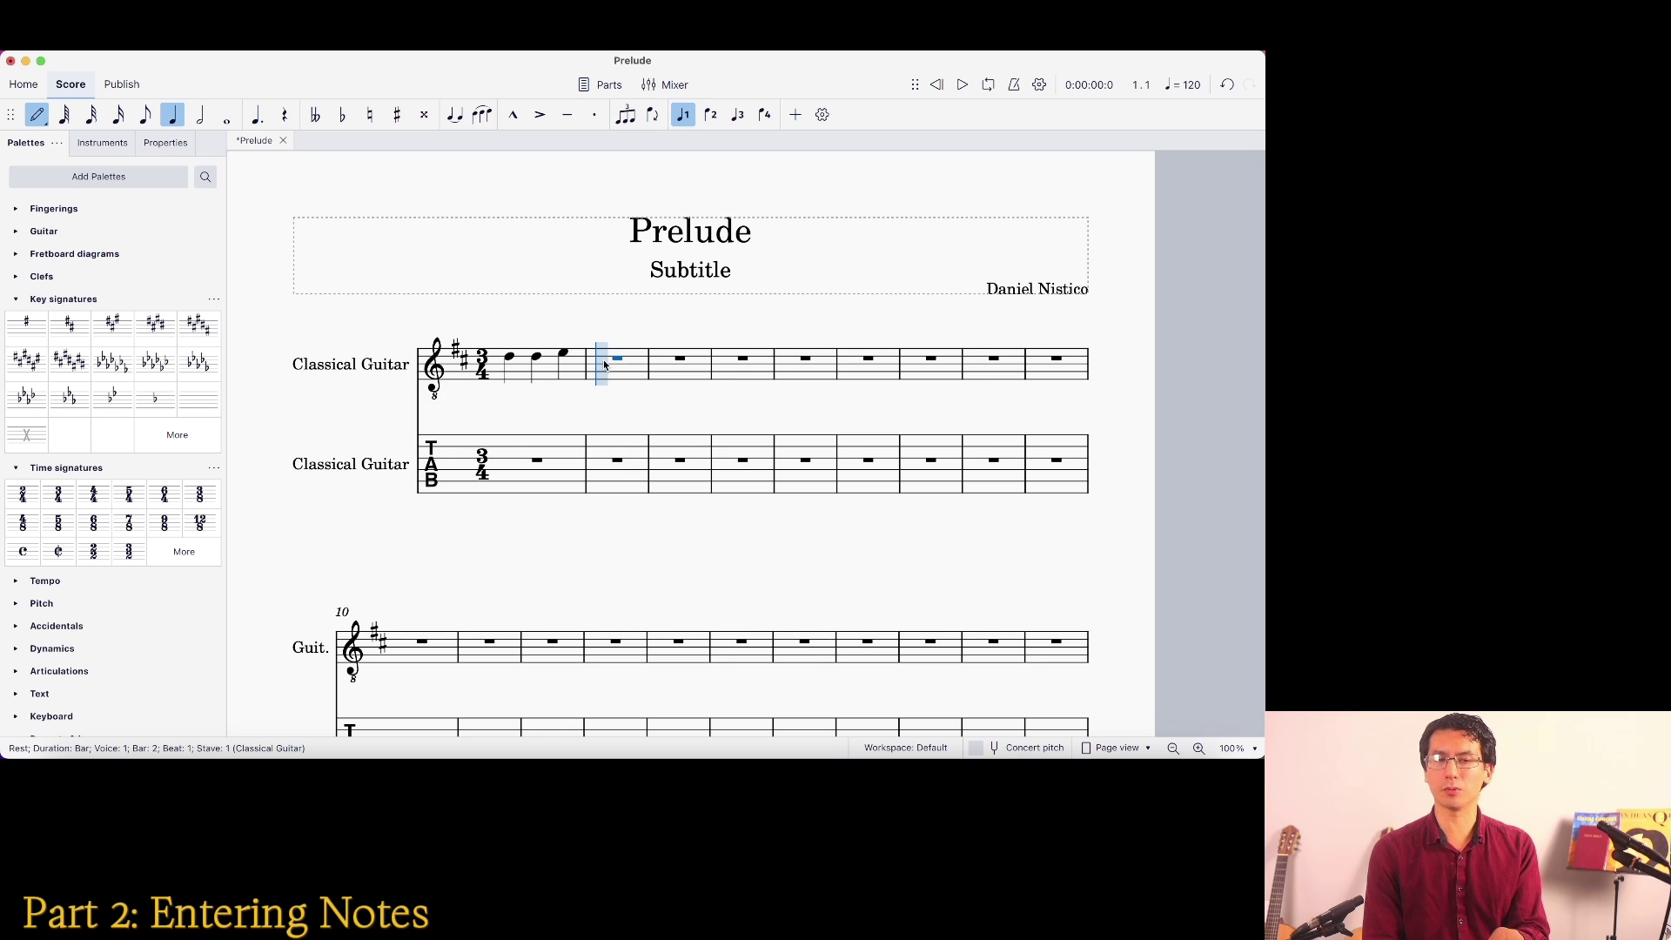
Enter two D quavers on the first beat of bar 2 in the upper guitar staff
{"action": "key", "text": "q"}
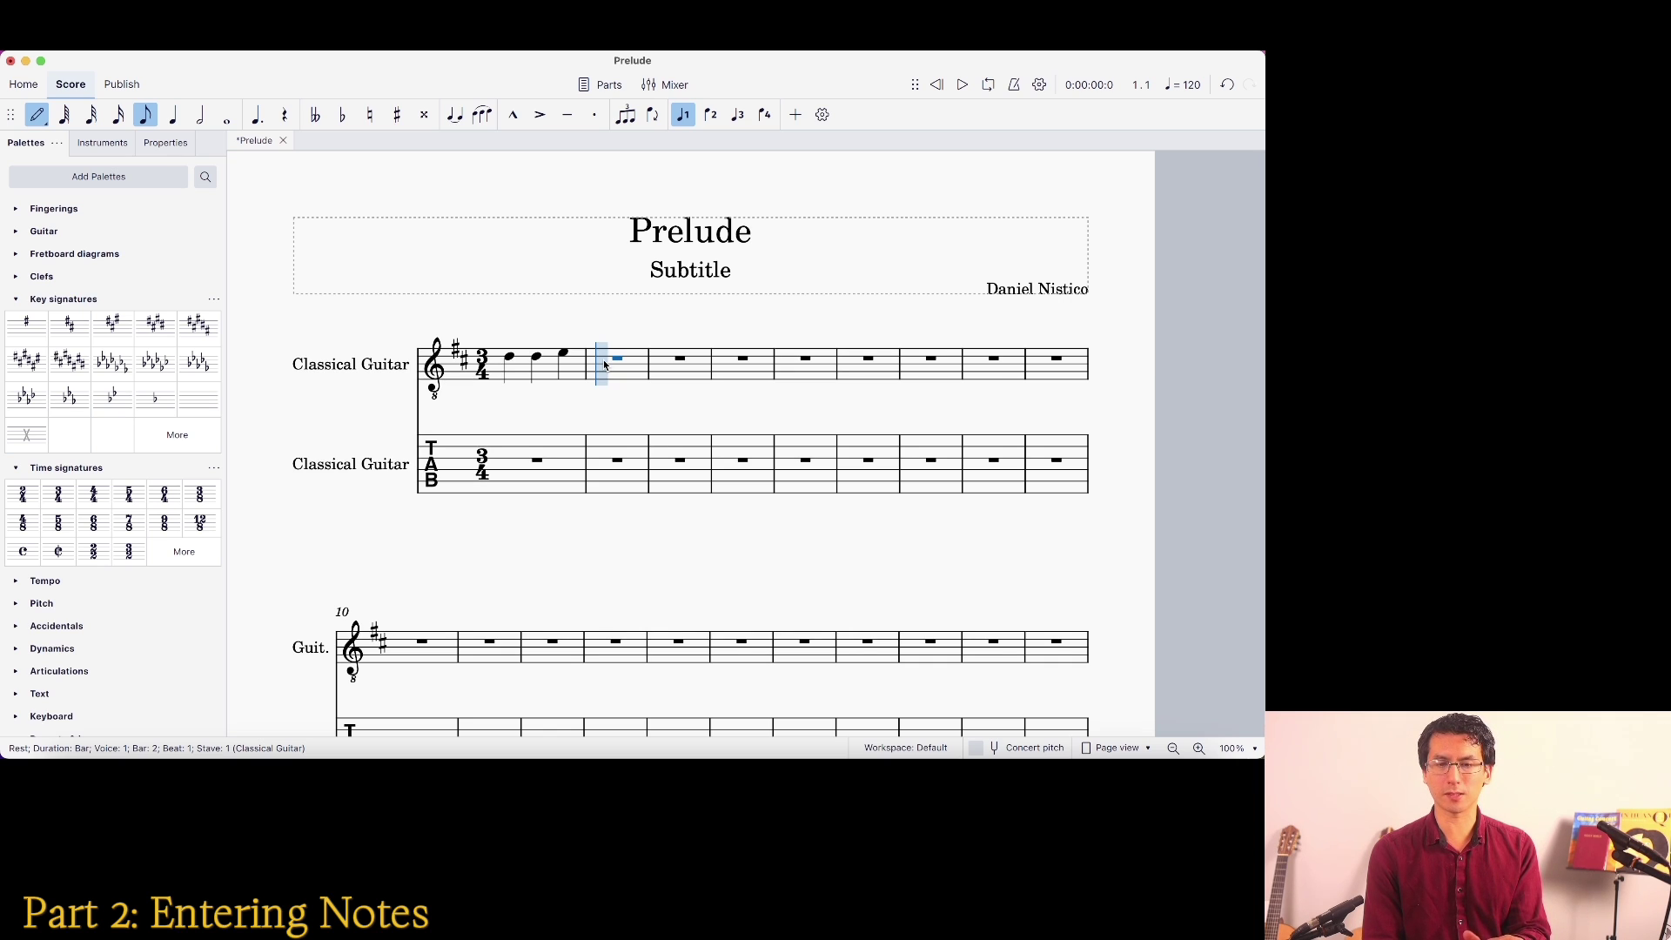
{"action": "key", "text": "d"}
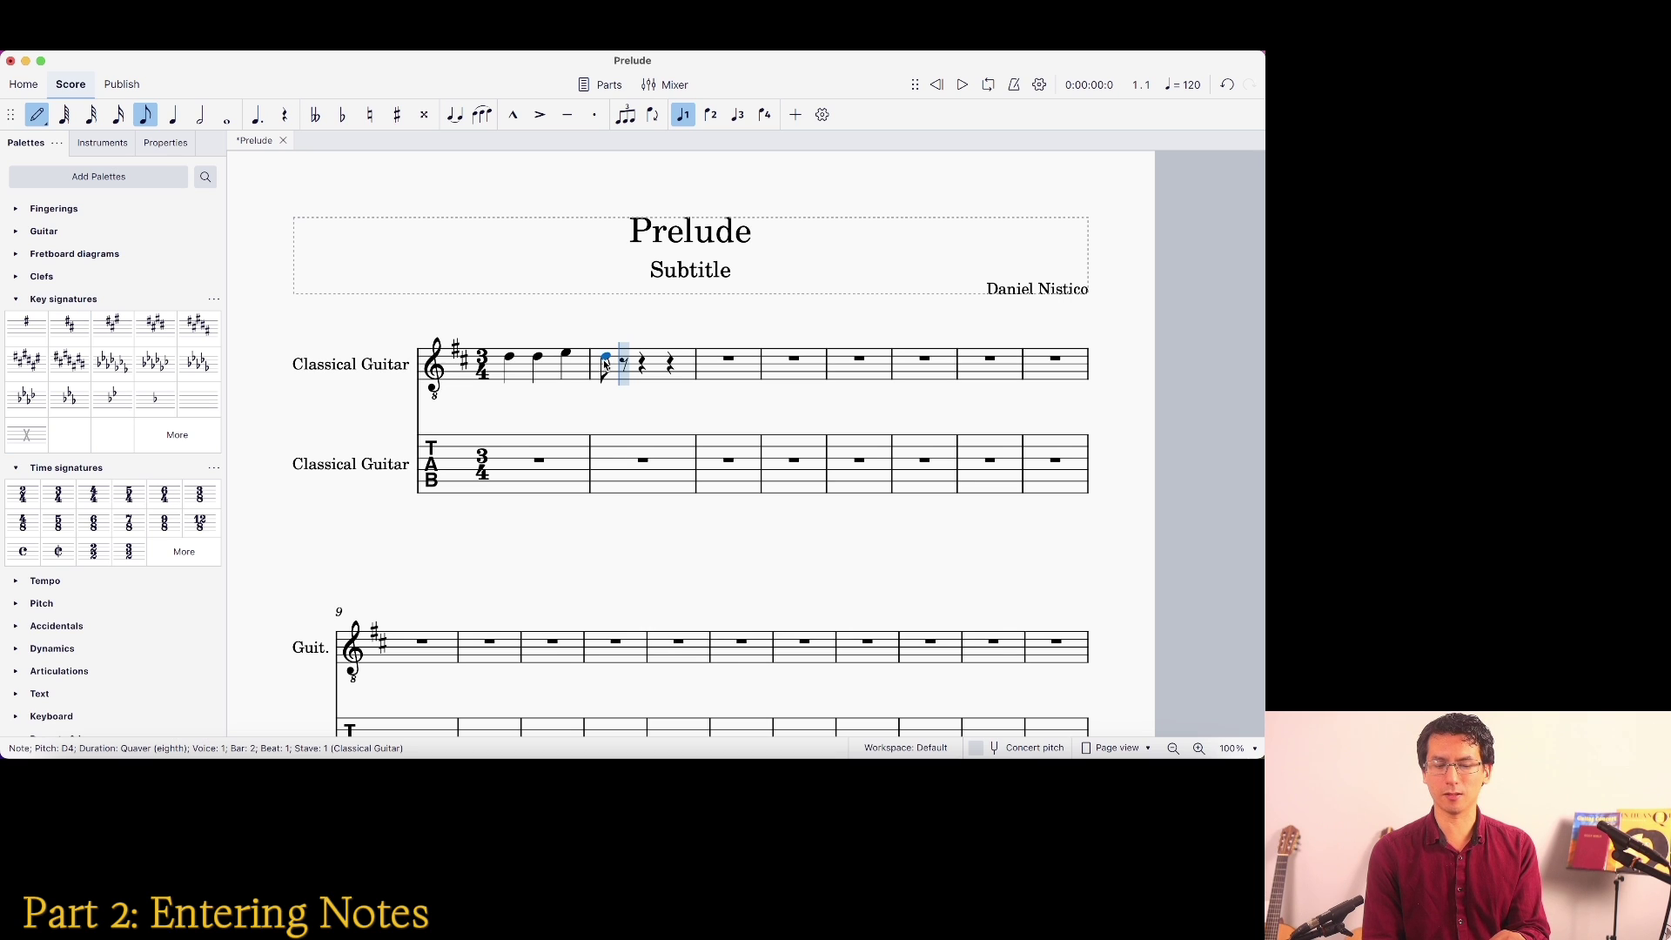
{"action": "key", "text": "d"}
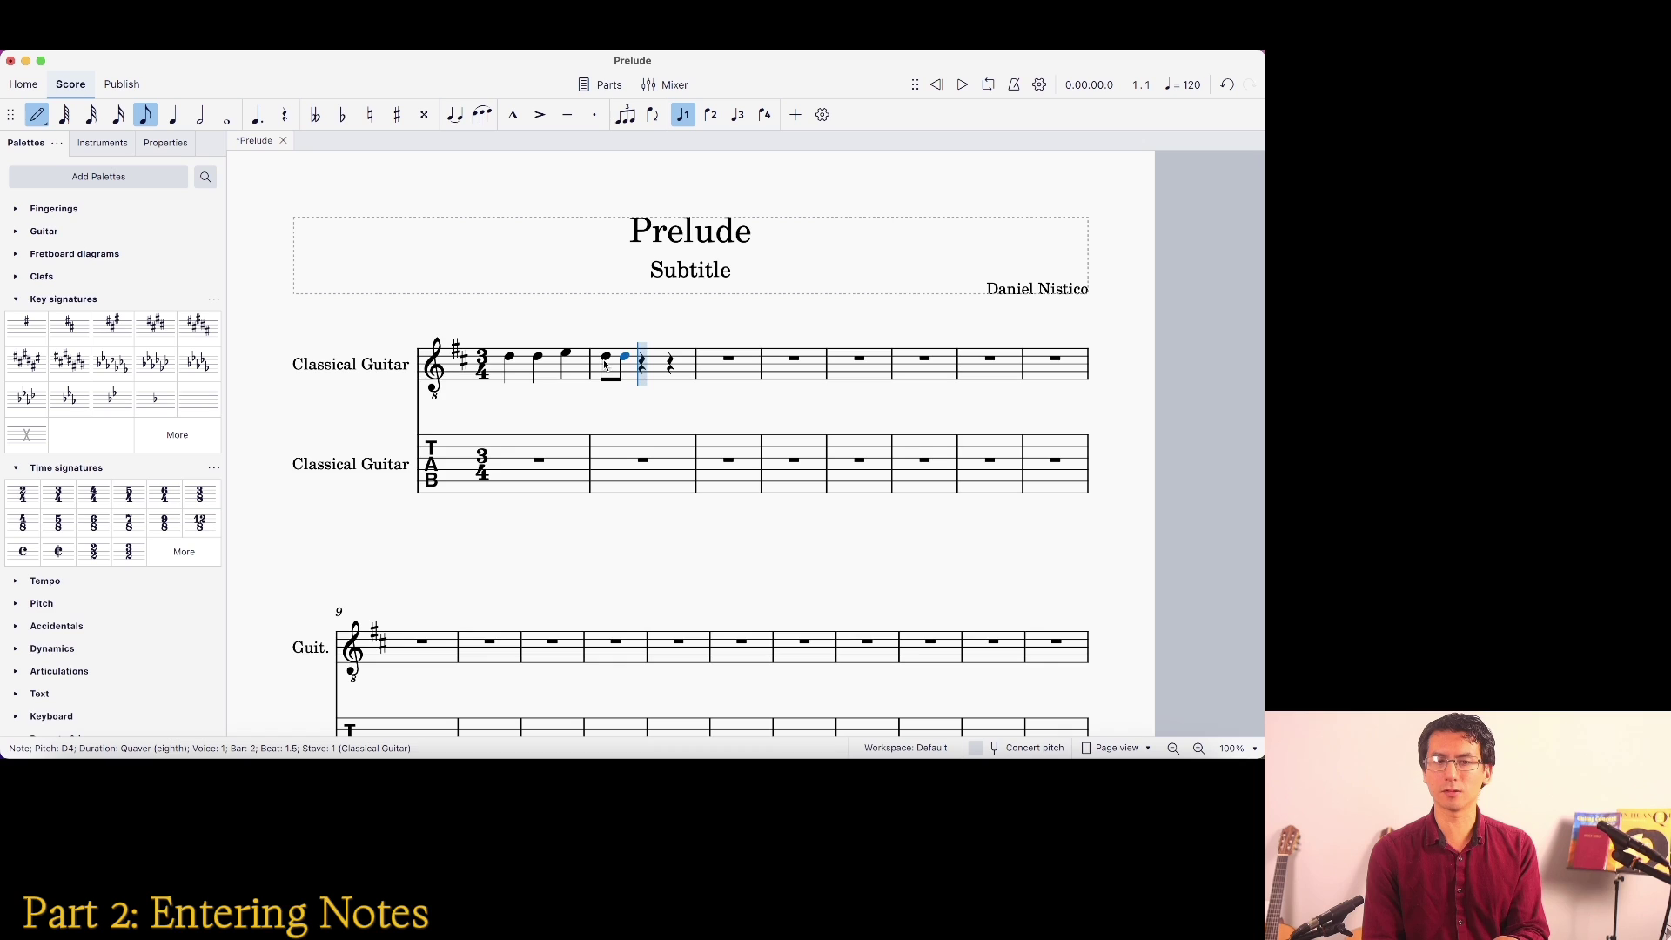
Enter four E semiquavers on the second beat of bar 2
{"action": "key", "text": "4"}
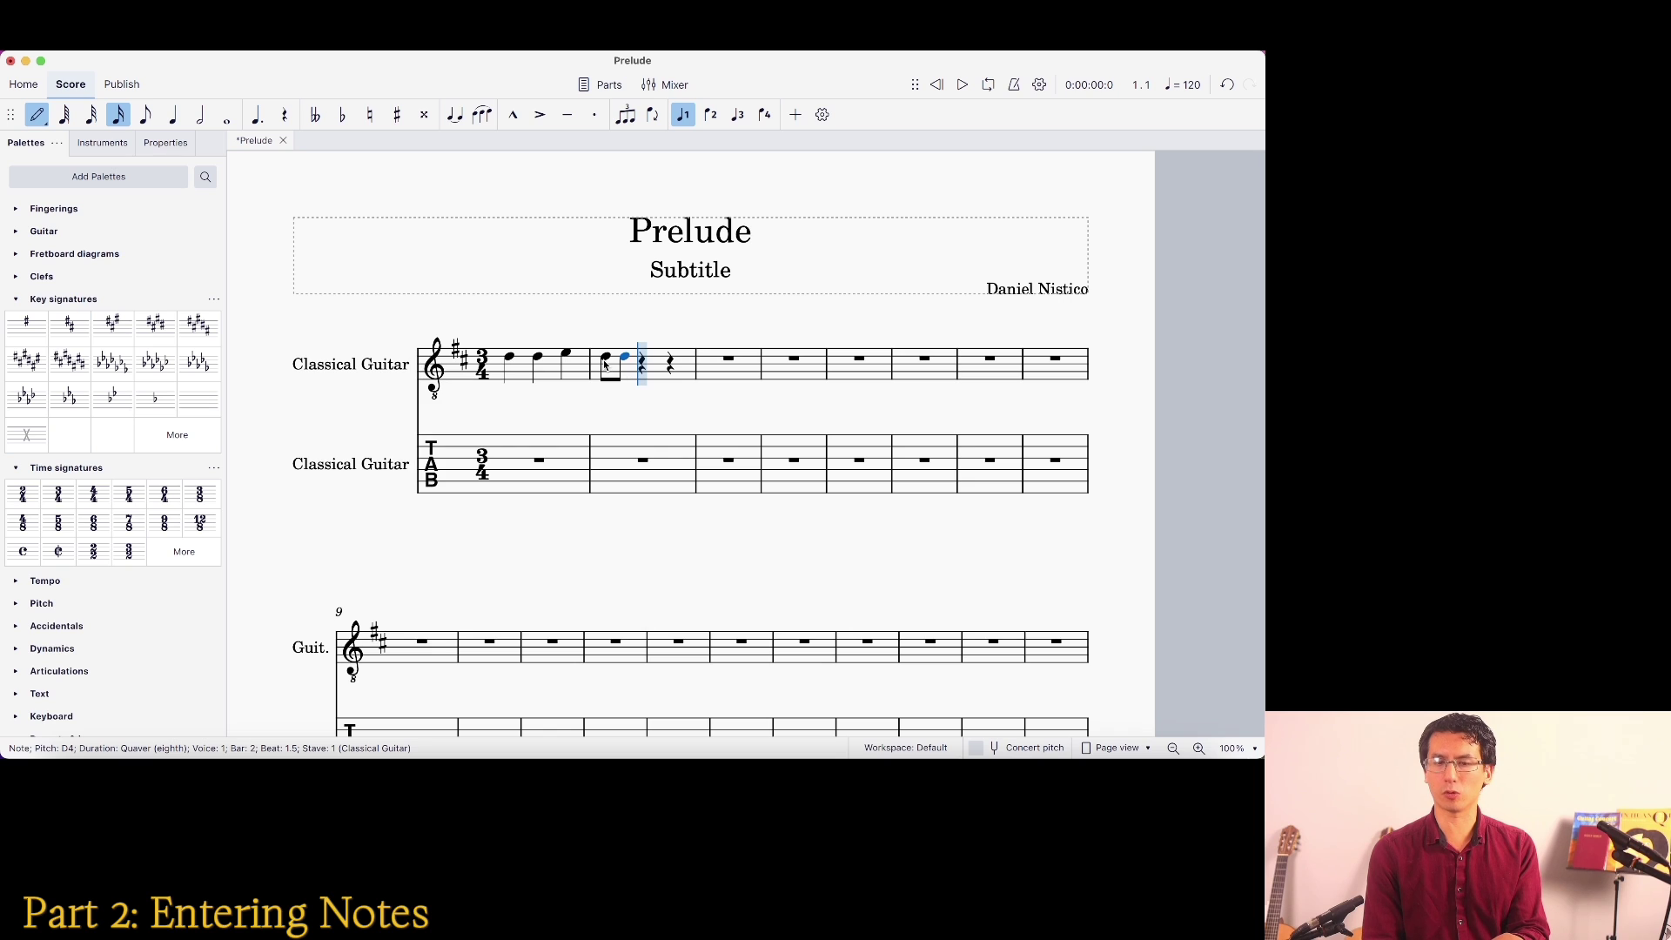
{"action": "key", "text": "e"}
{"action": "key", "text": "e"}
{"action": "key", "text": "e"}
{"action": "key", "text": "e"}
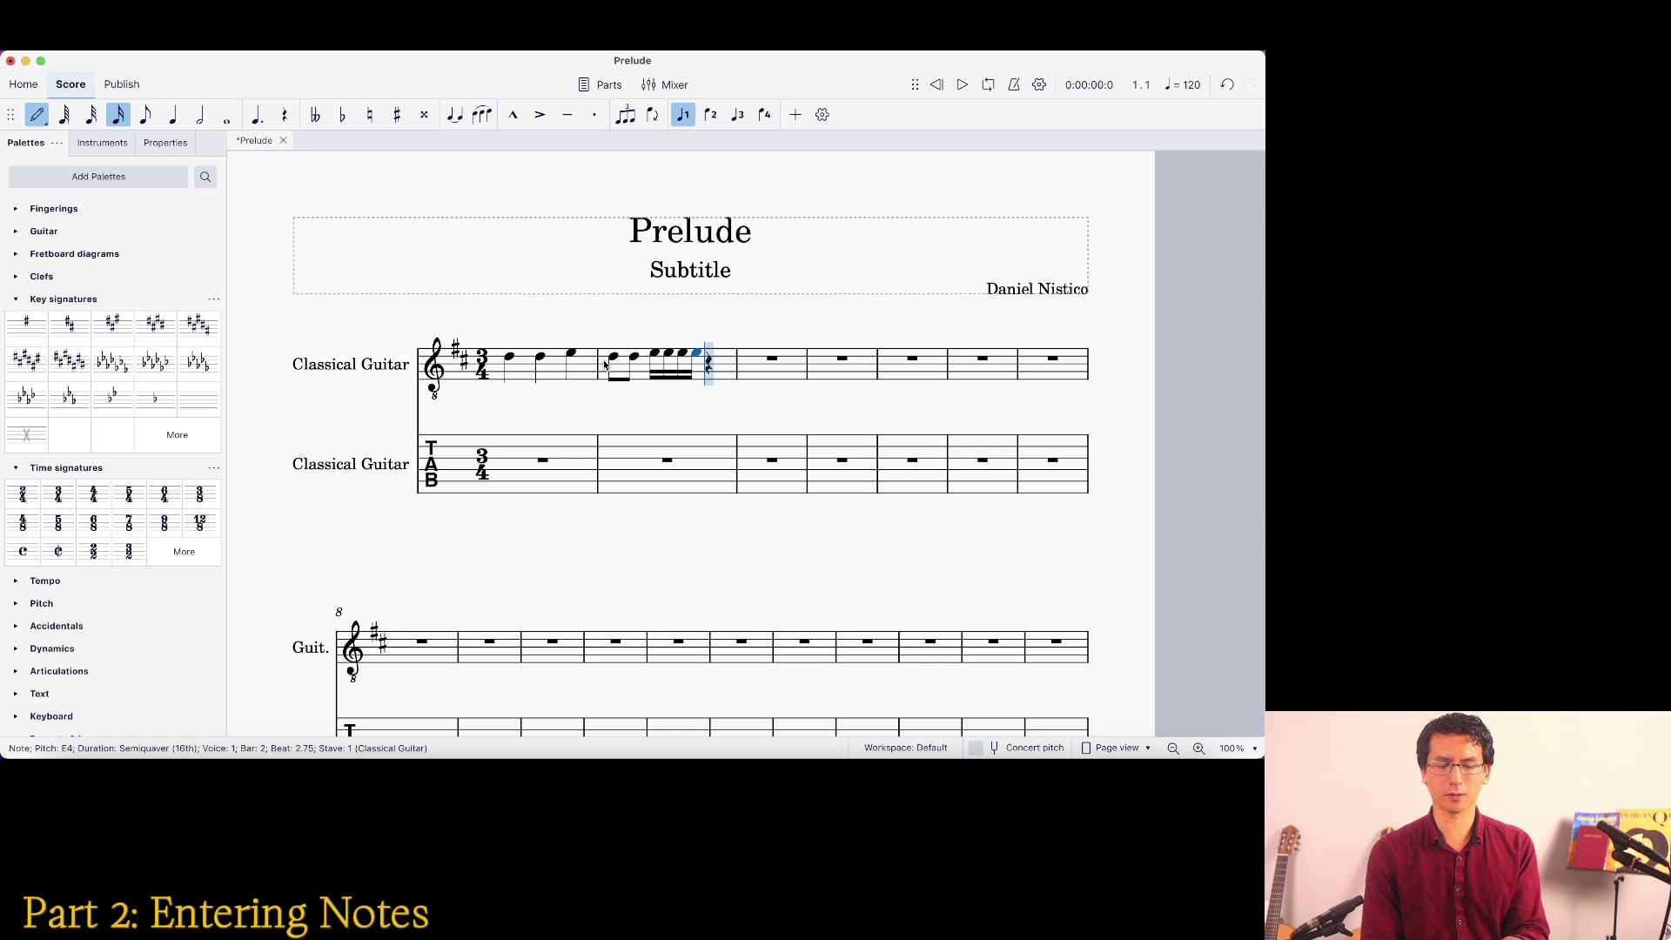
Fill the third beat of bar 2 with an F sharp crotchet and leave note input
{"action": "key", "text": "4"}
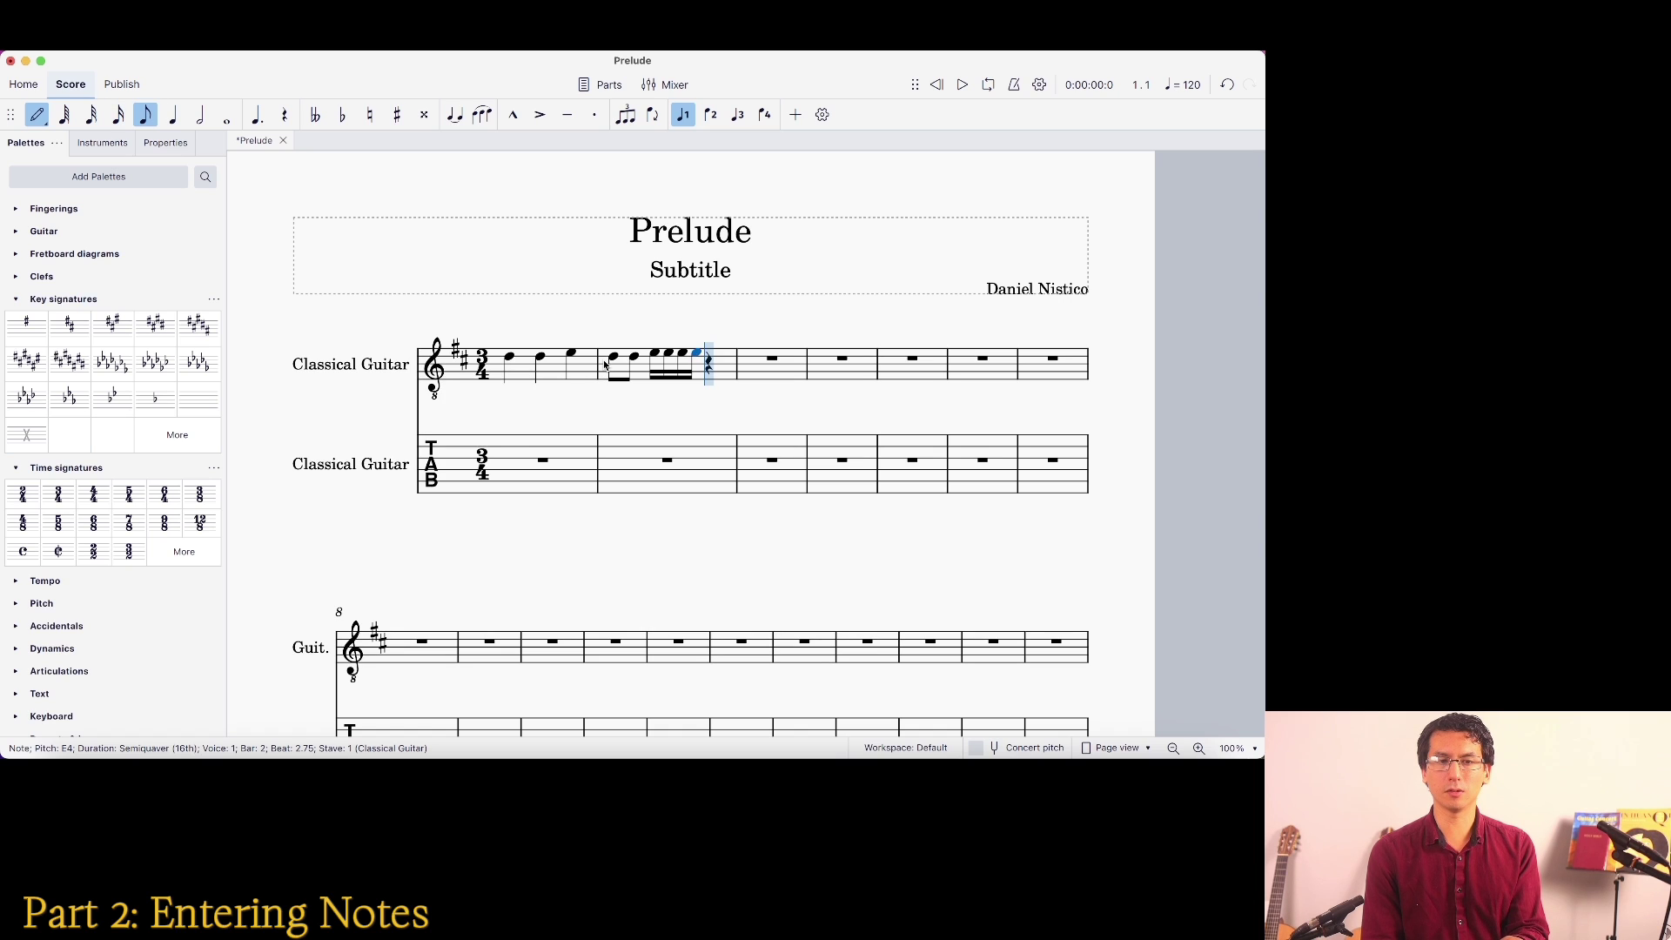
{"action": "key", "text": "5"}
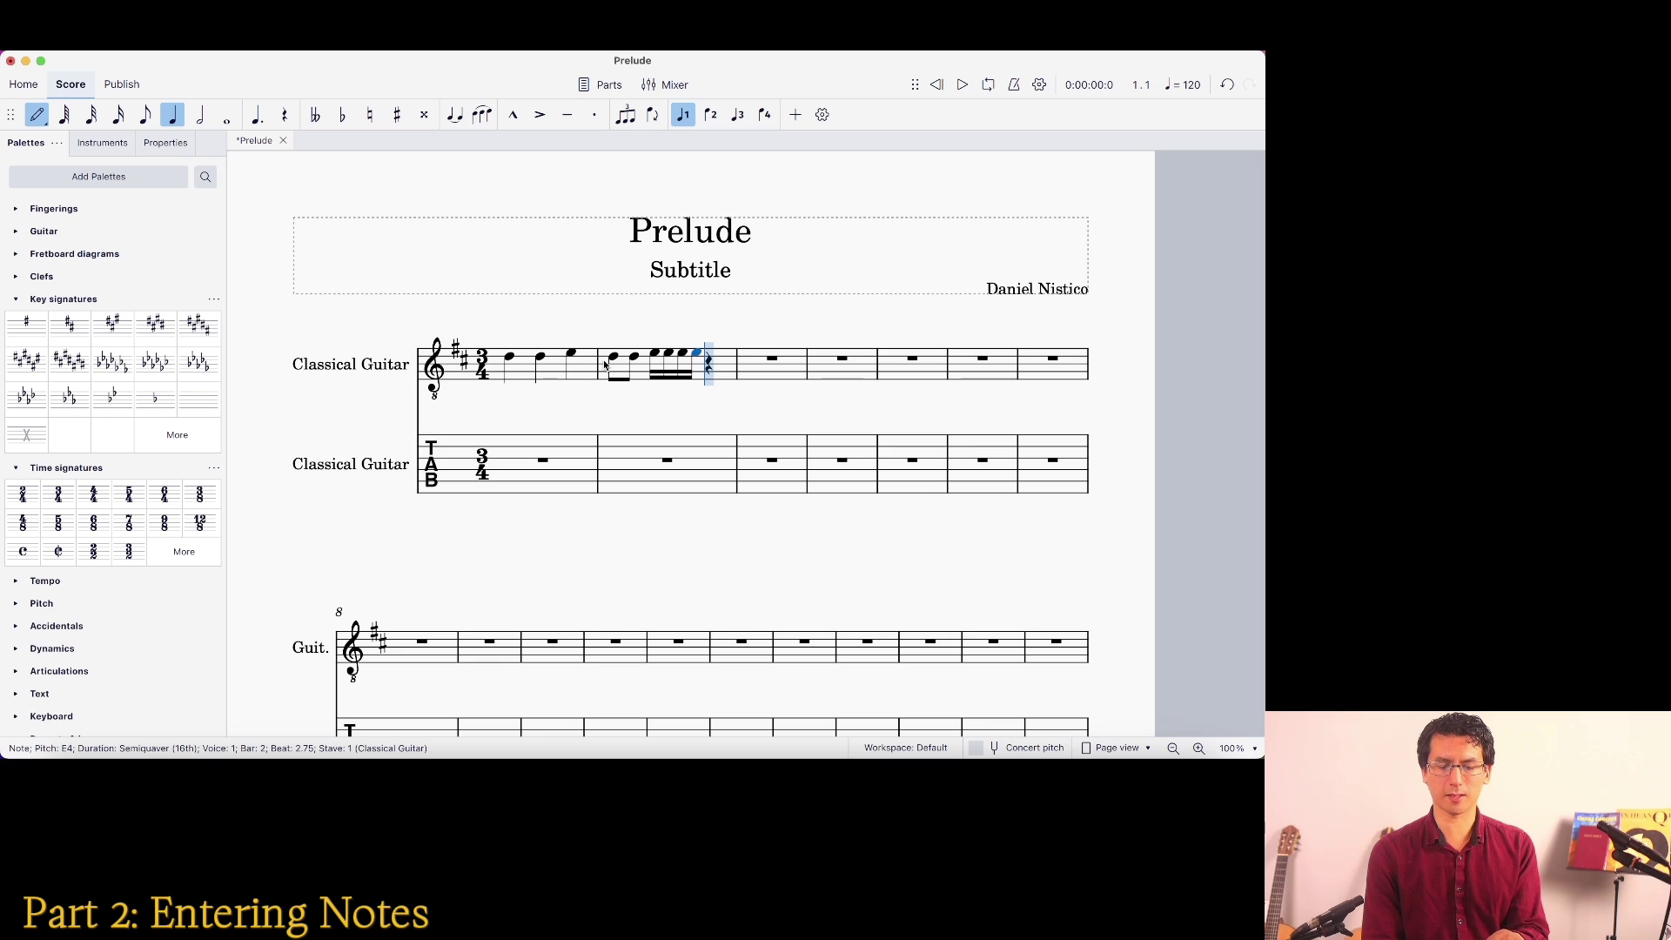
{"action": "key", "text": "f"}
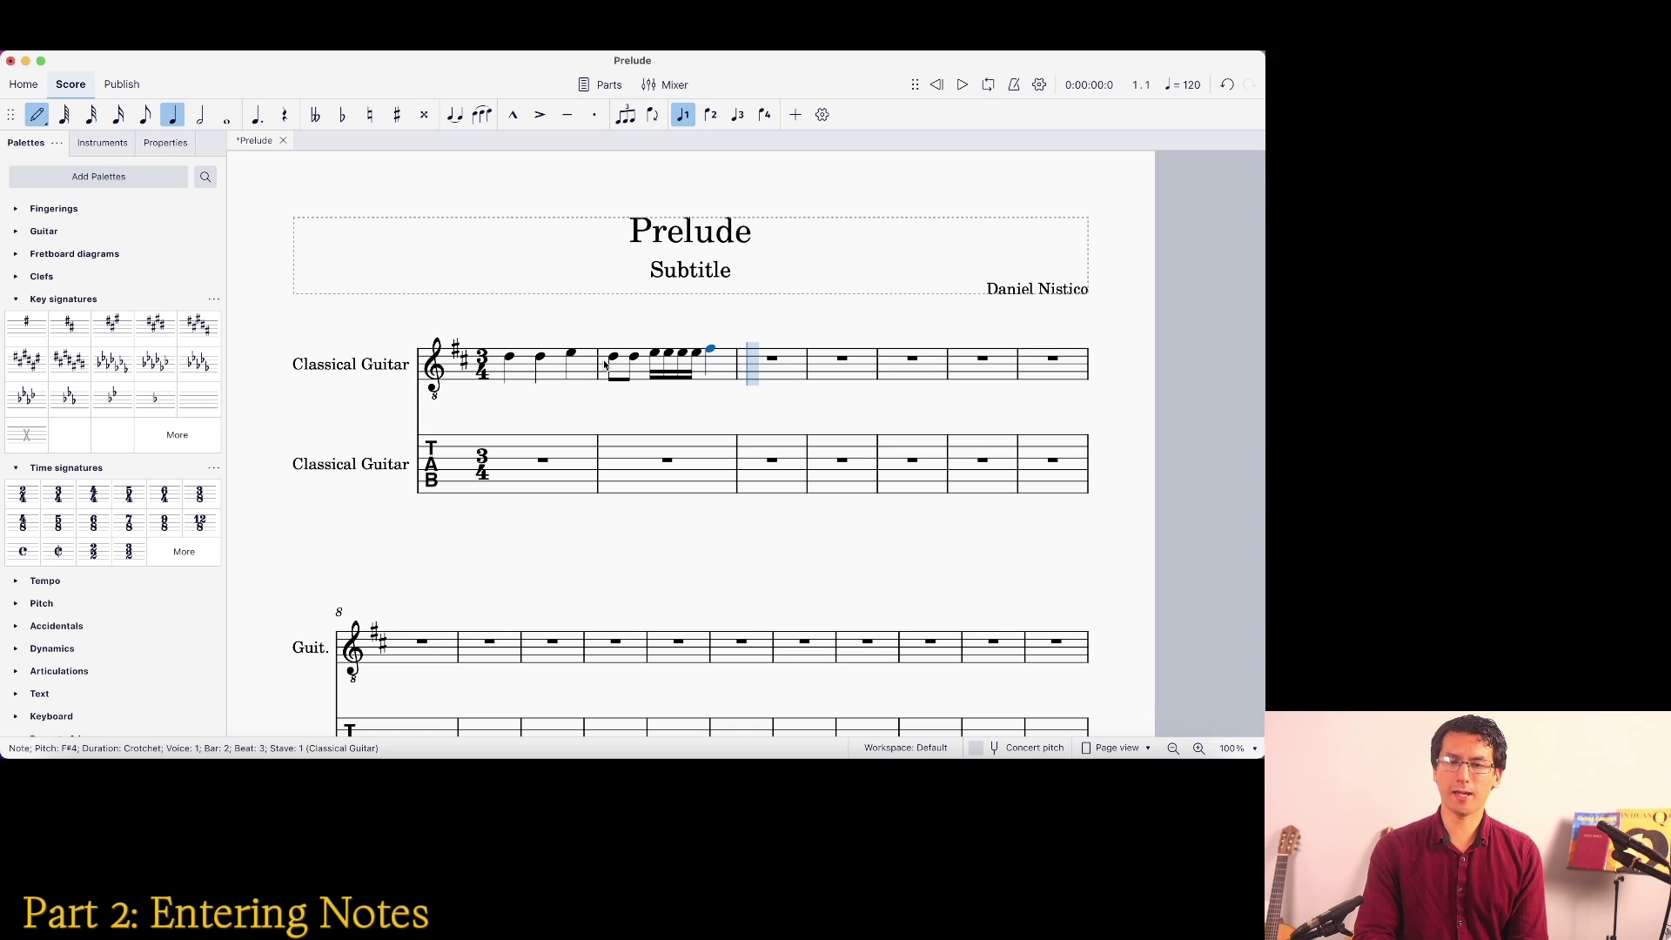
{"action": "key", "text": "Escape"}
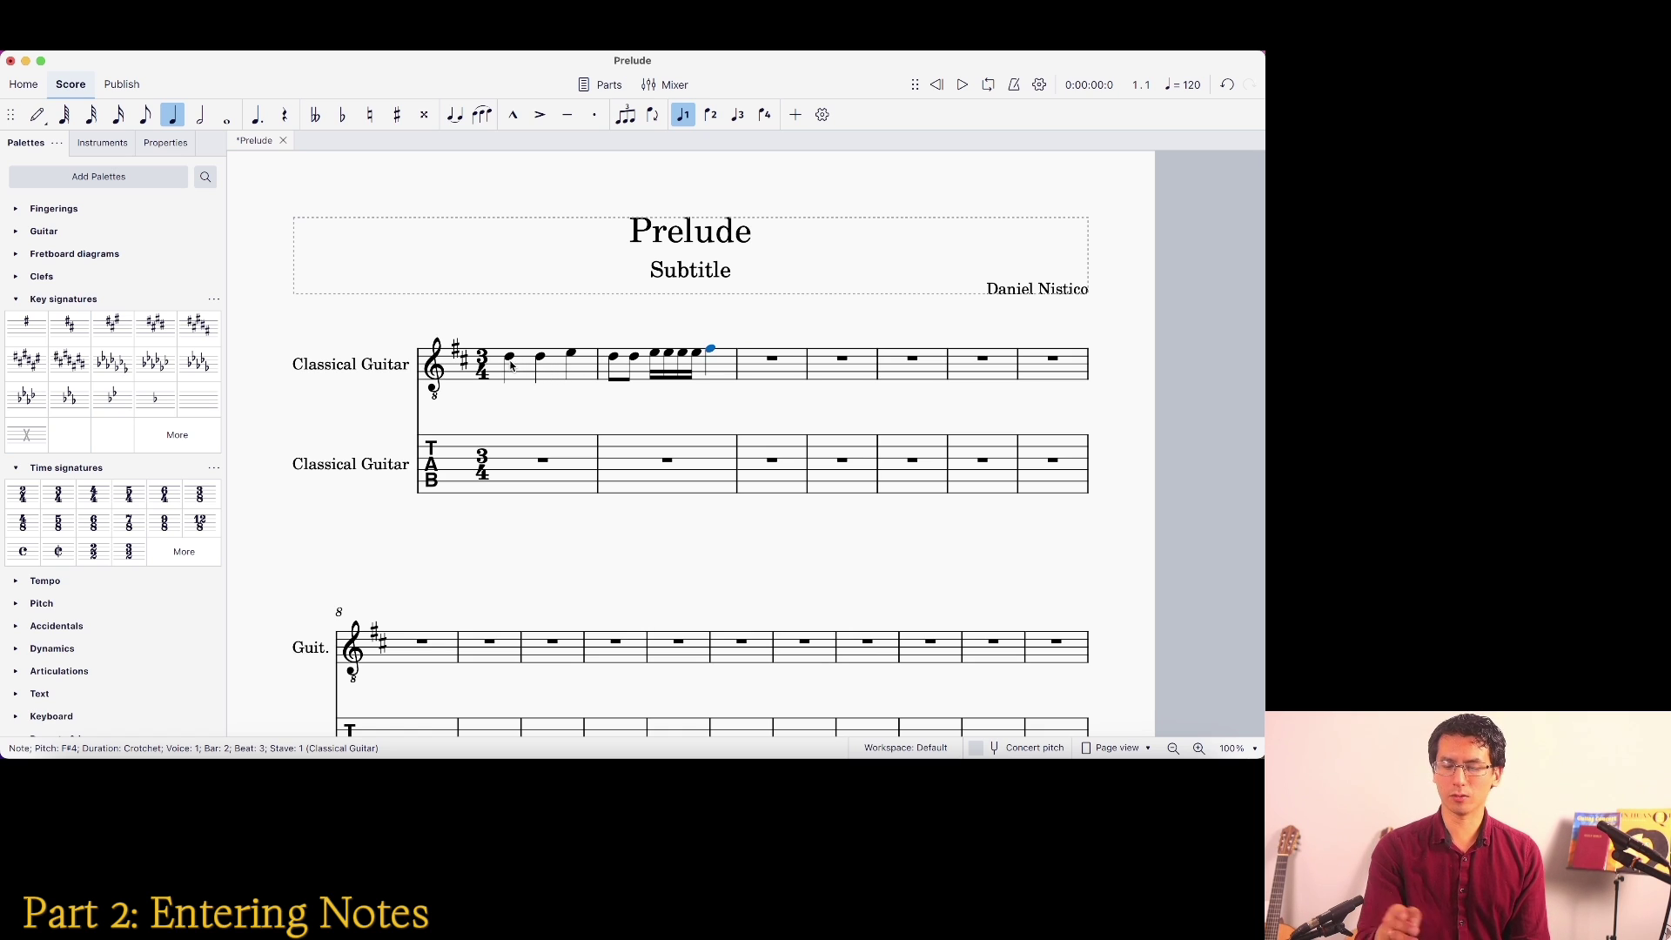
Go back to the first D in bar 2, lengthen it to a crotchet and shorten it to a semiquaver
{"action": "key", "text": "Left"}
{"action": "key", "text": "Left"}
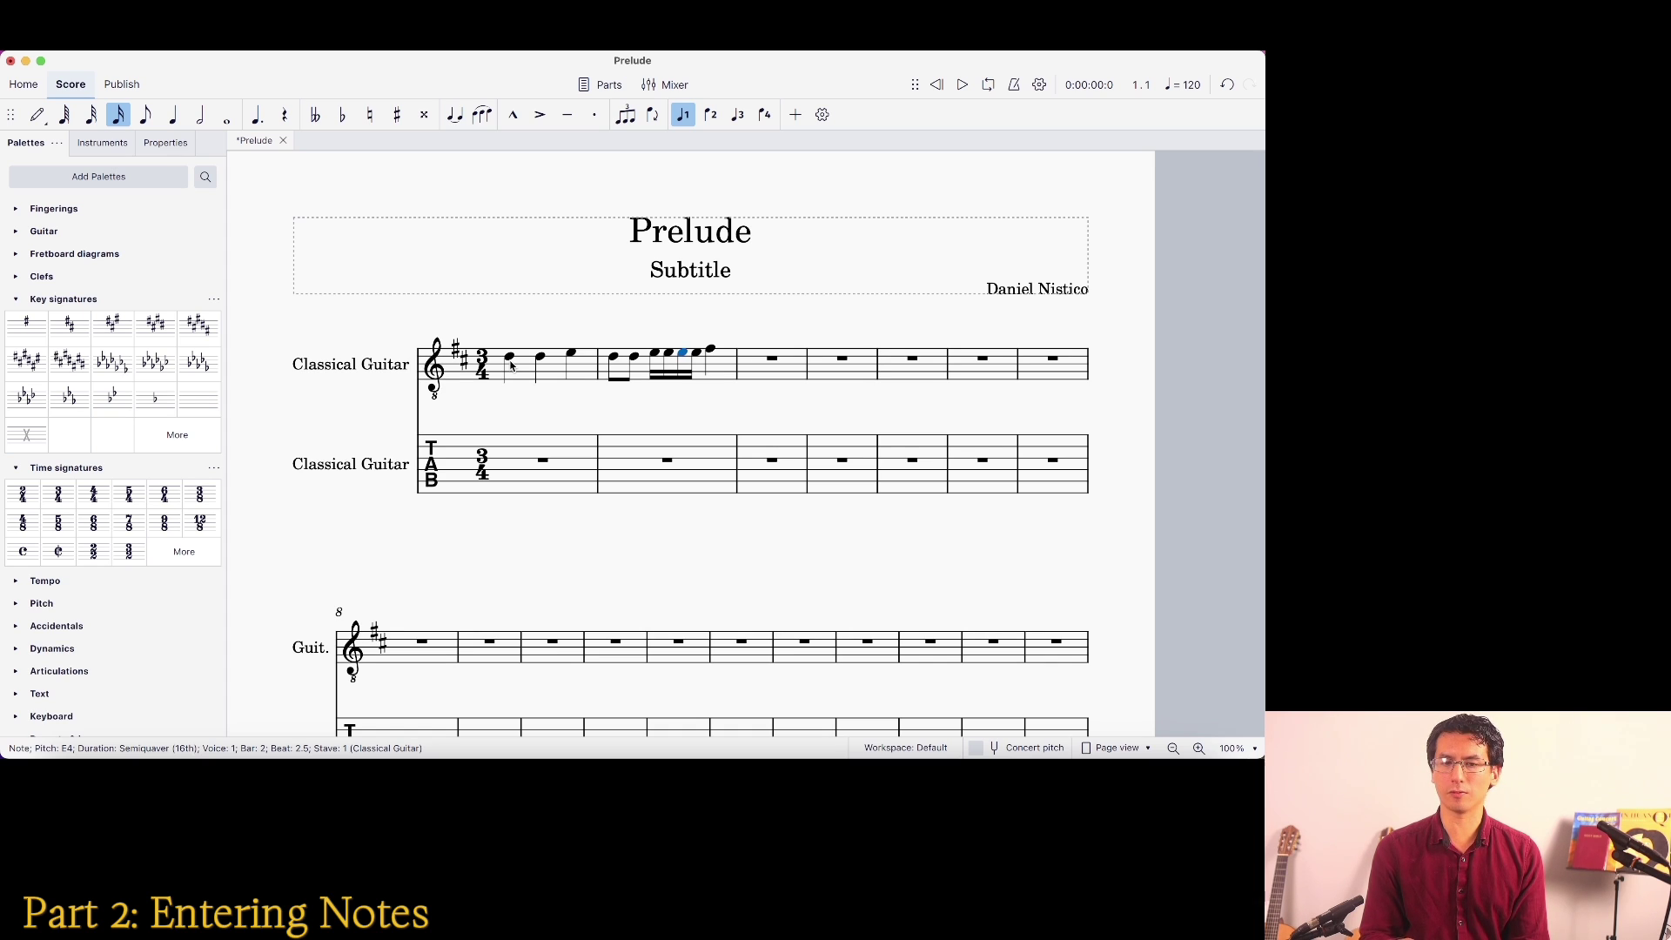
{"action": "key", "text": "Left"}
{"action": "key", "text": "Left"}
{"action": "key", "text": "Left"}
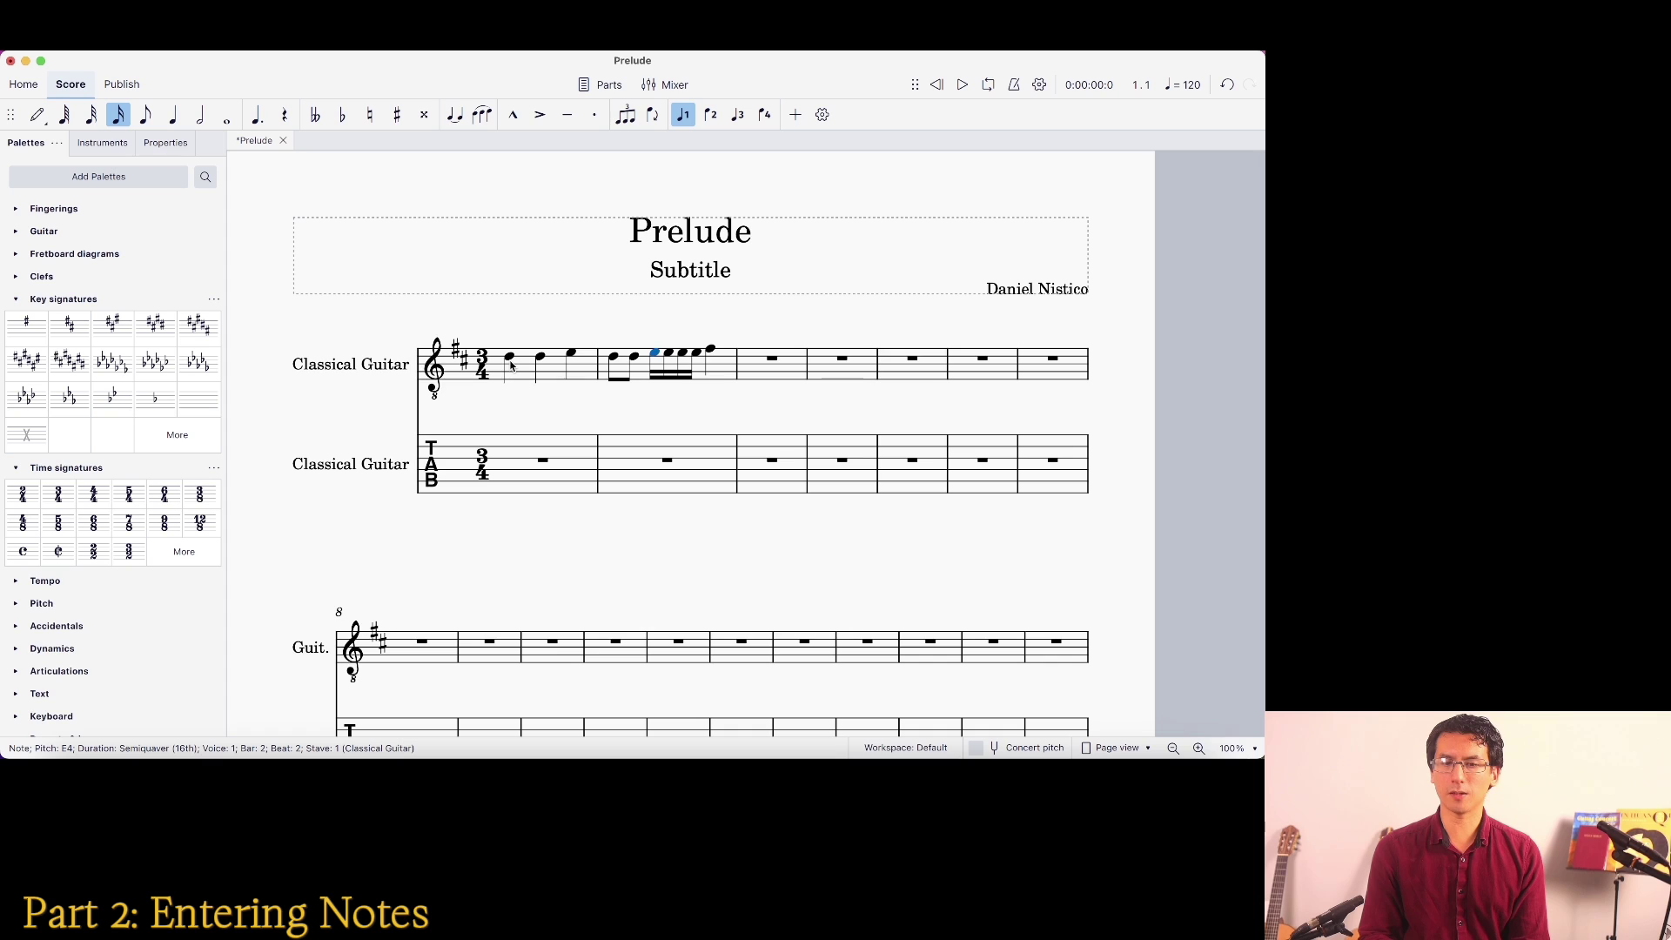
{"action": "key", "text": "Left"}
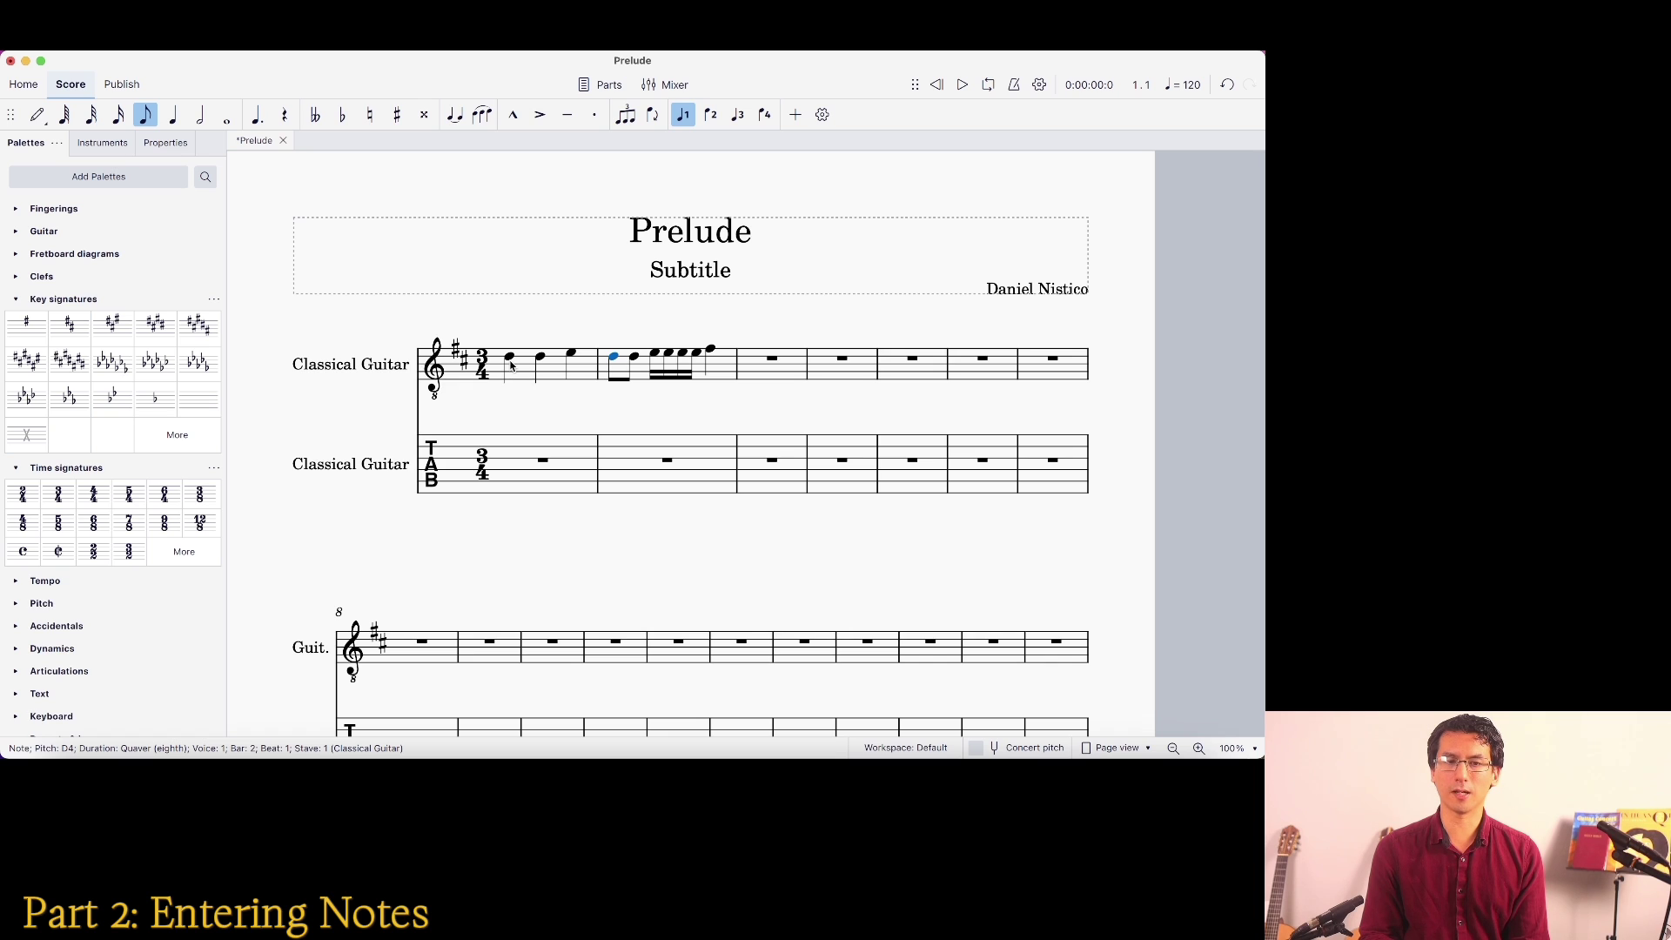
{"action": "key", "text": "5"}
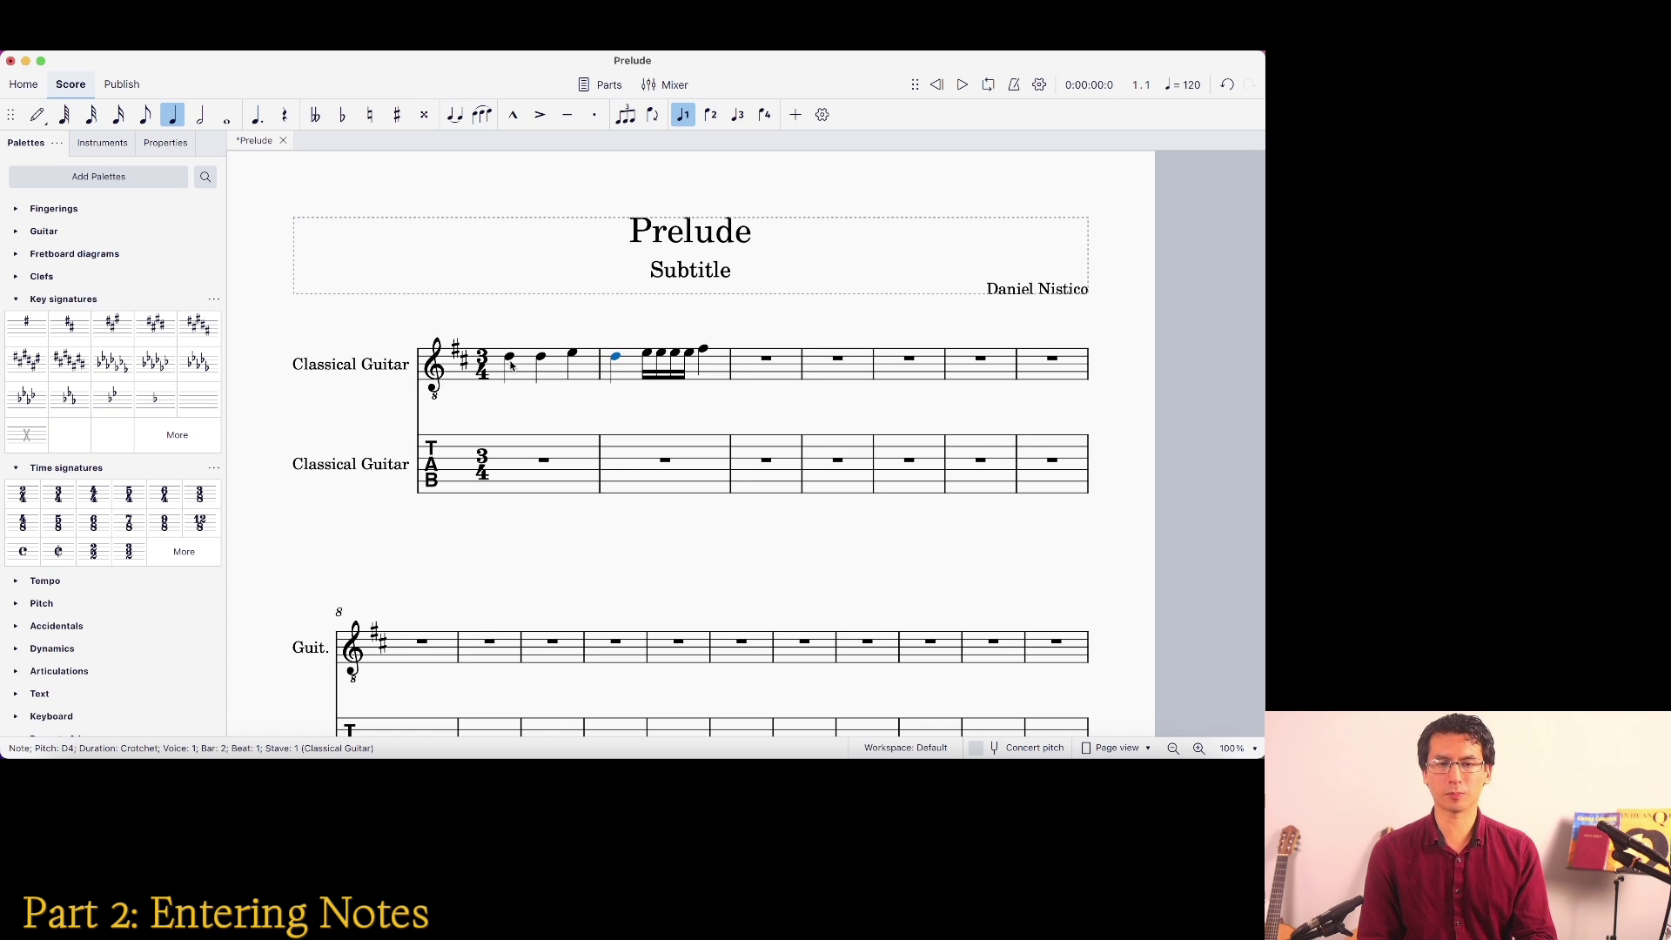
{"action": "key", "text": "4"}
{"action": "key", "text": "3"}
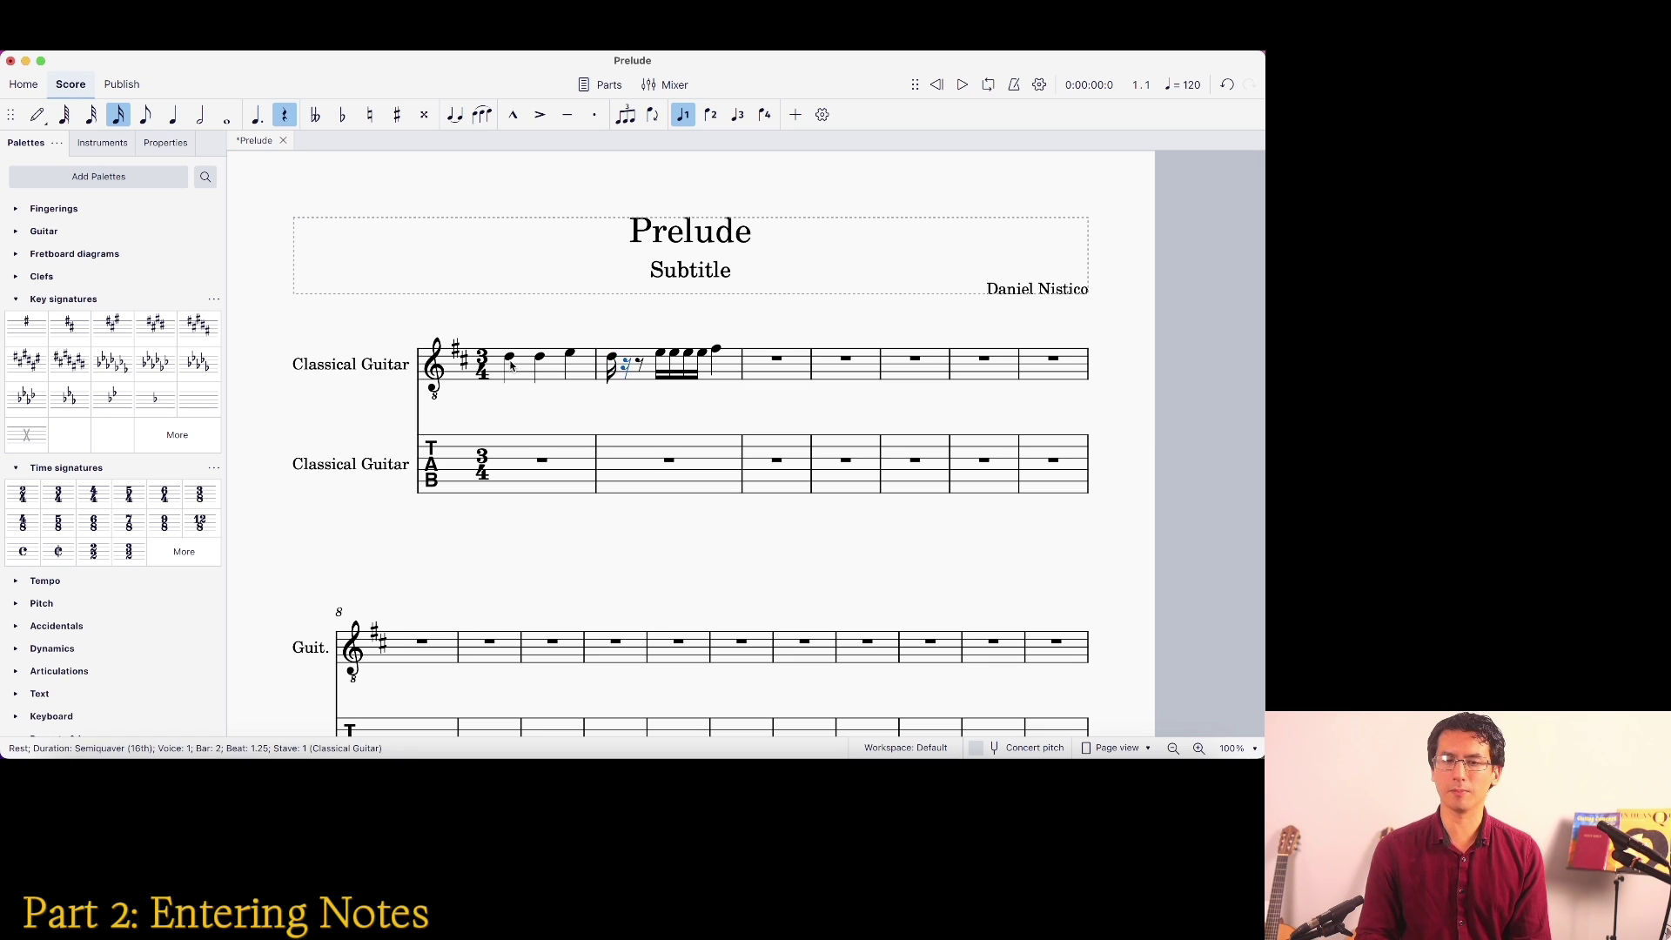
Step through the shortened D and the rests after it on the first beat of bar 2
{"action": "key", "text": "Right"}
{"action": "key", "text": "Right"}
{"action": "key", "text": "Left"}
{"action": "key", "text": "Left"}
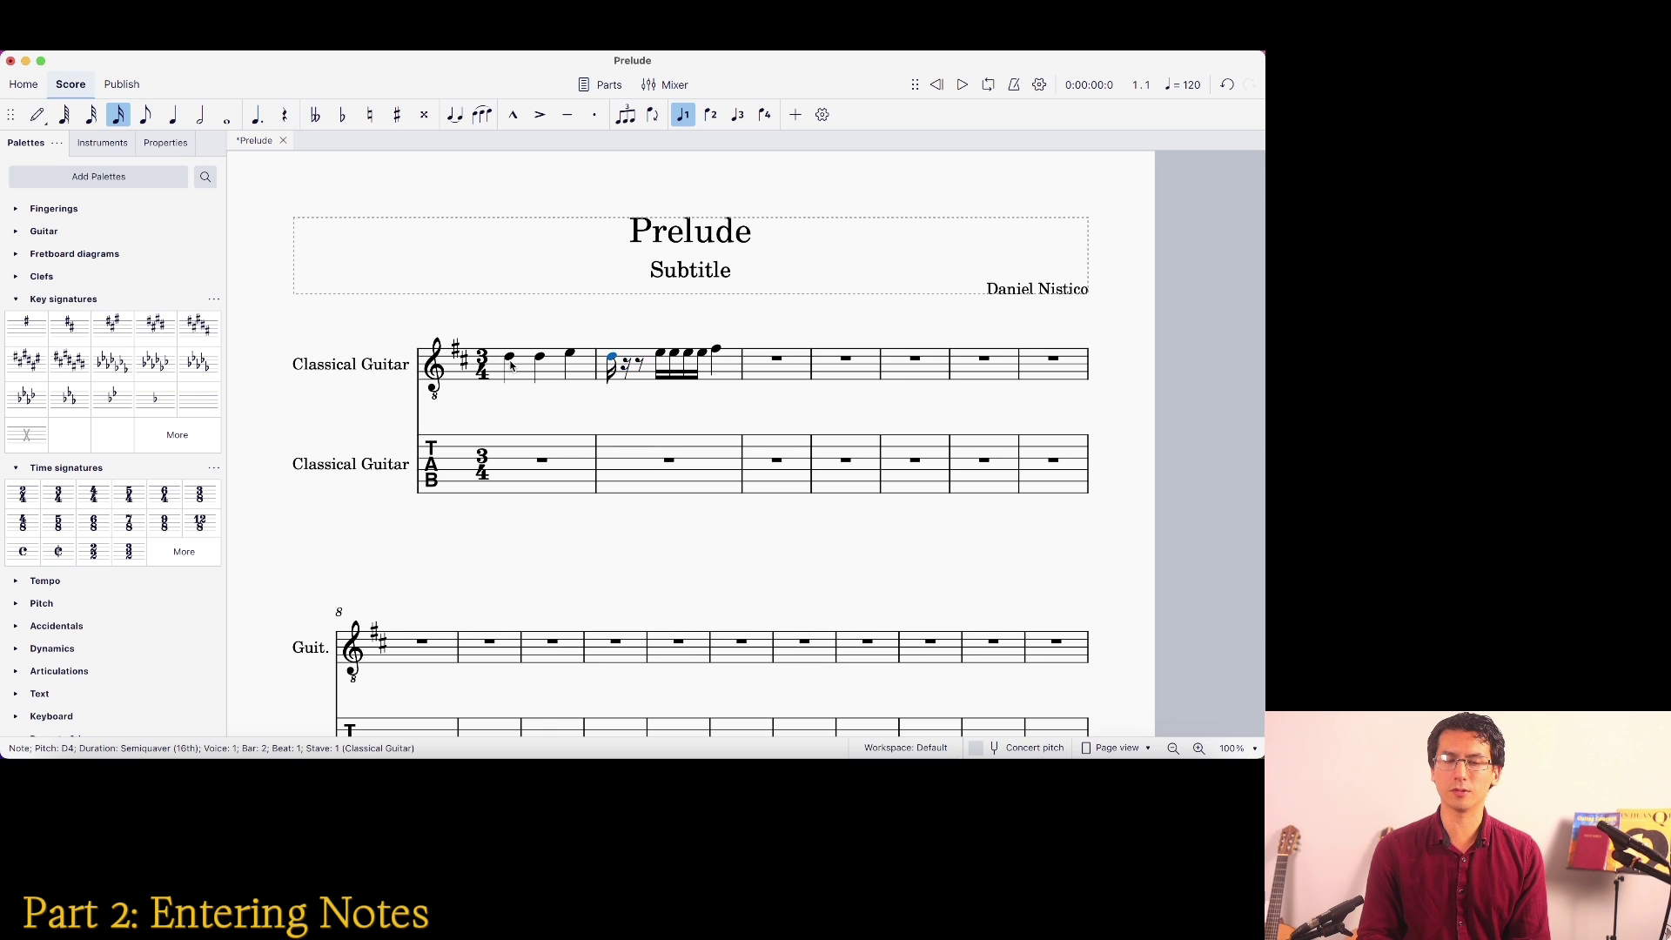
{"action": "key", "text": "Right"}
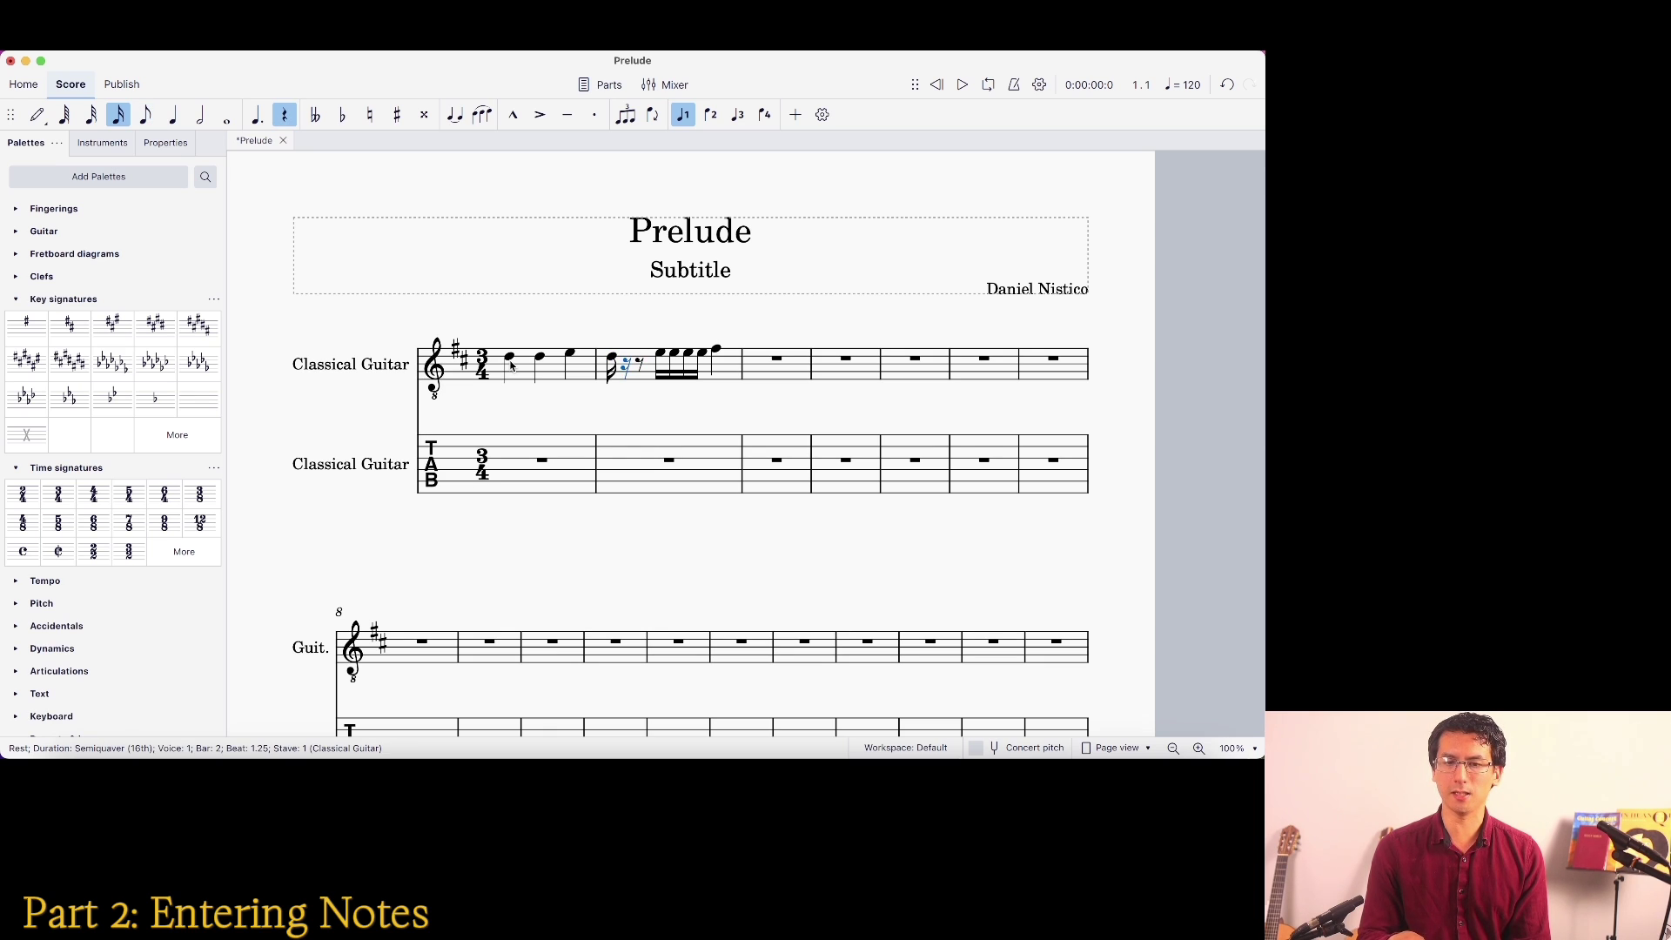
{"action": "key", "text": "Right"}
{"action": "key", "text": "Left"}
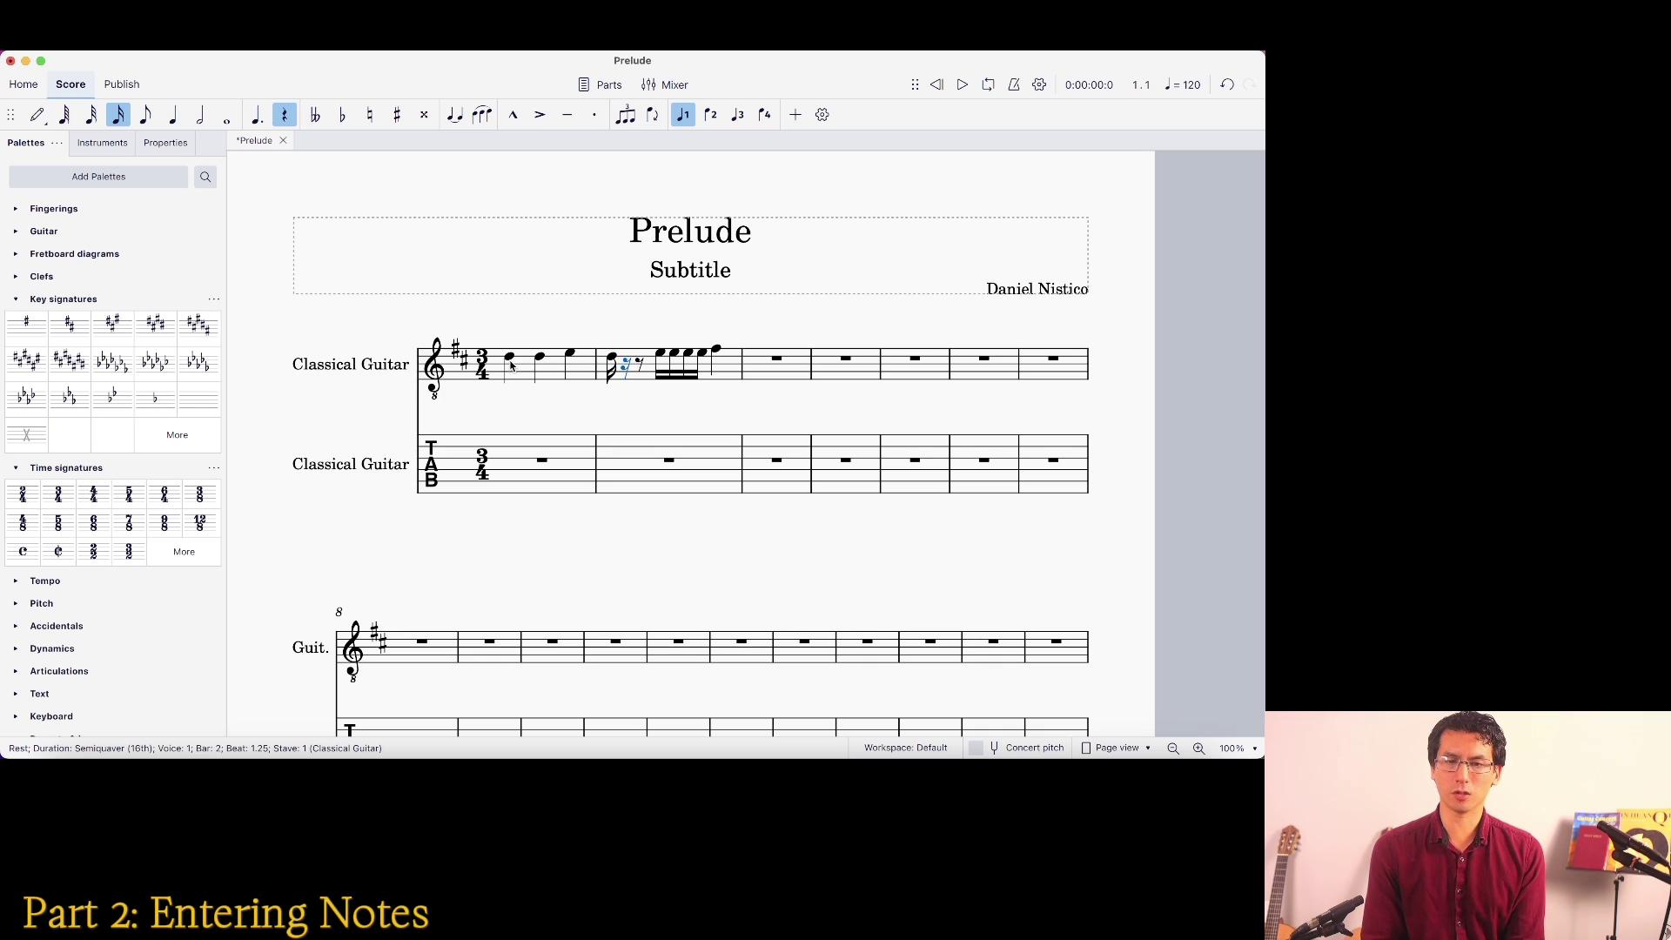
{"action": "key", "text": "Left"}
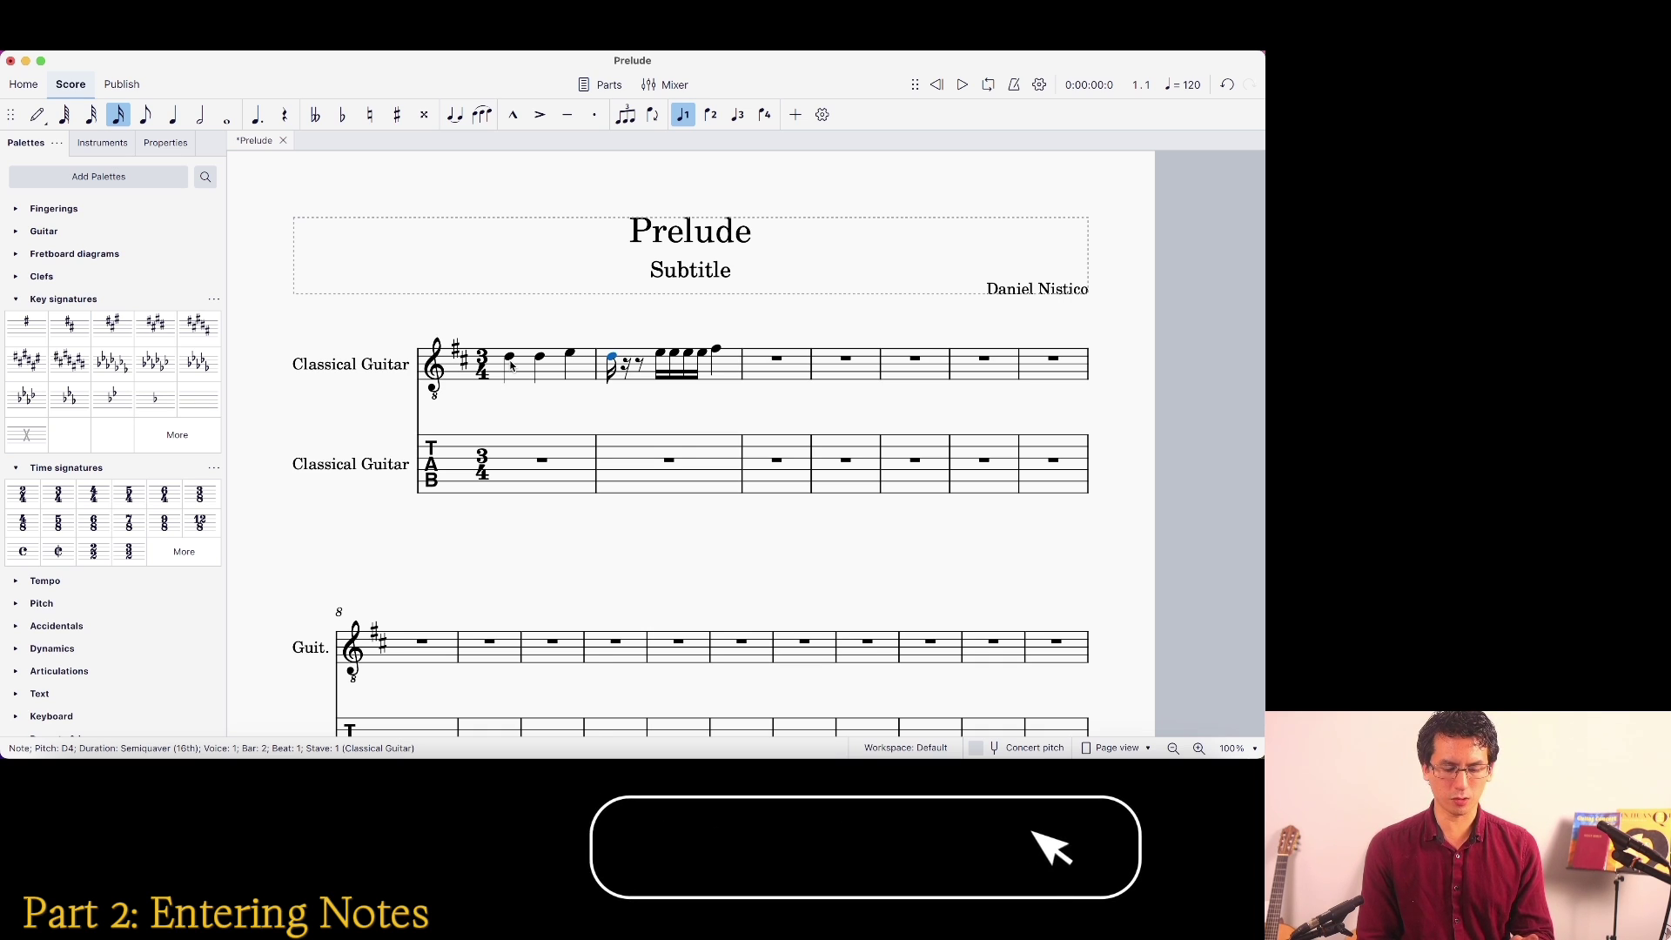
Build a chord on the first D of bar 2 by adding F sharp, A and a high E above it
{"action": "key", "text": "o"}
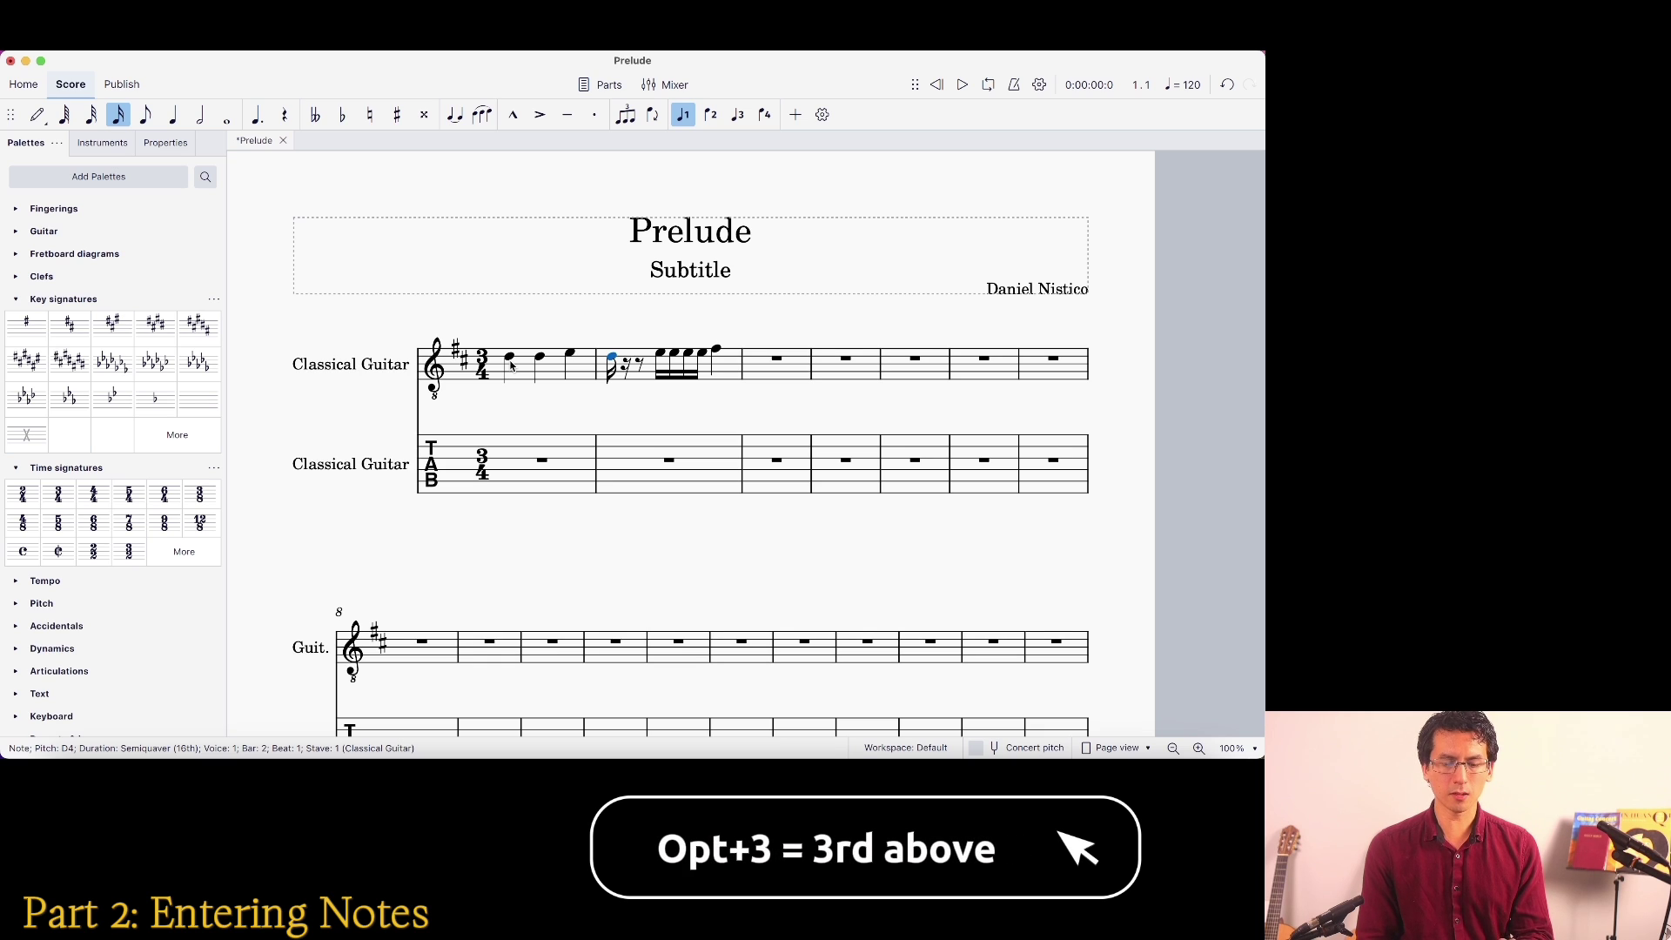
{"action": "key", "text": "alt+3"}
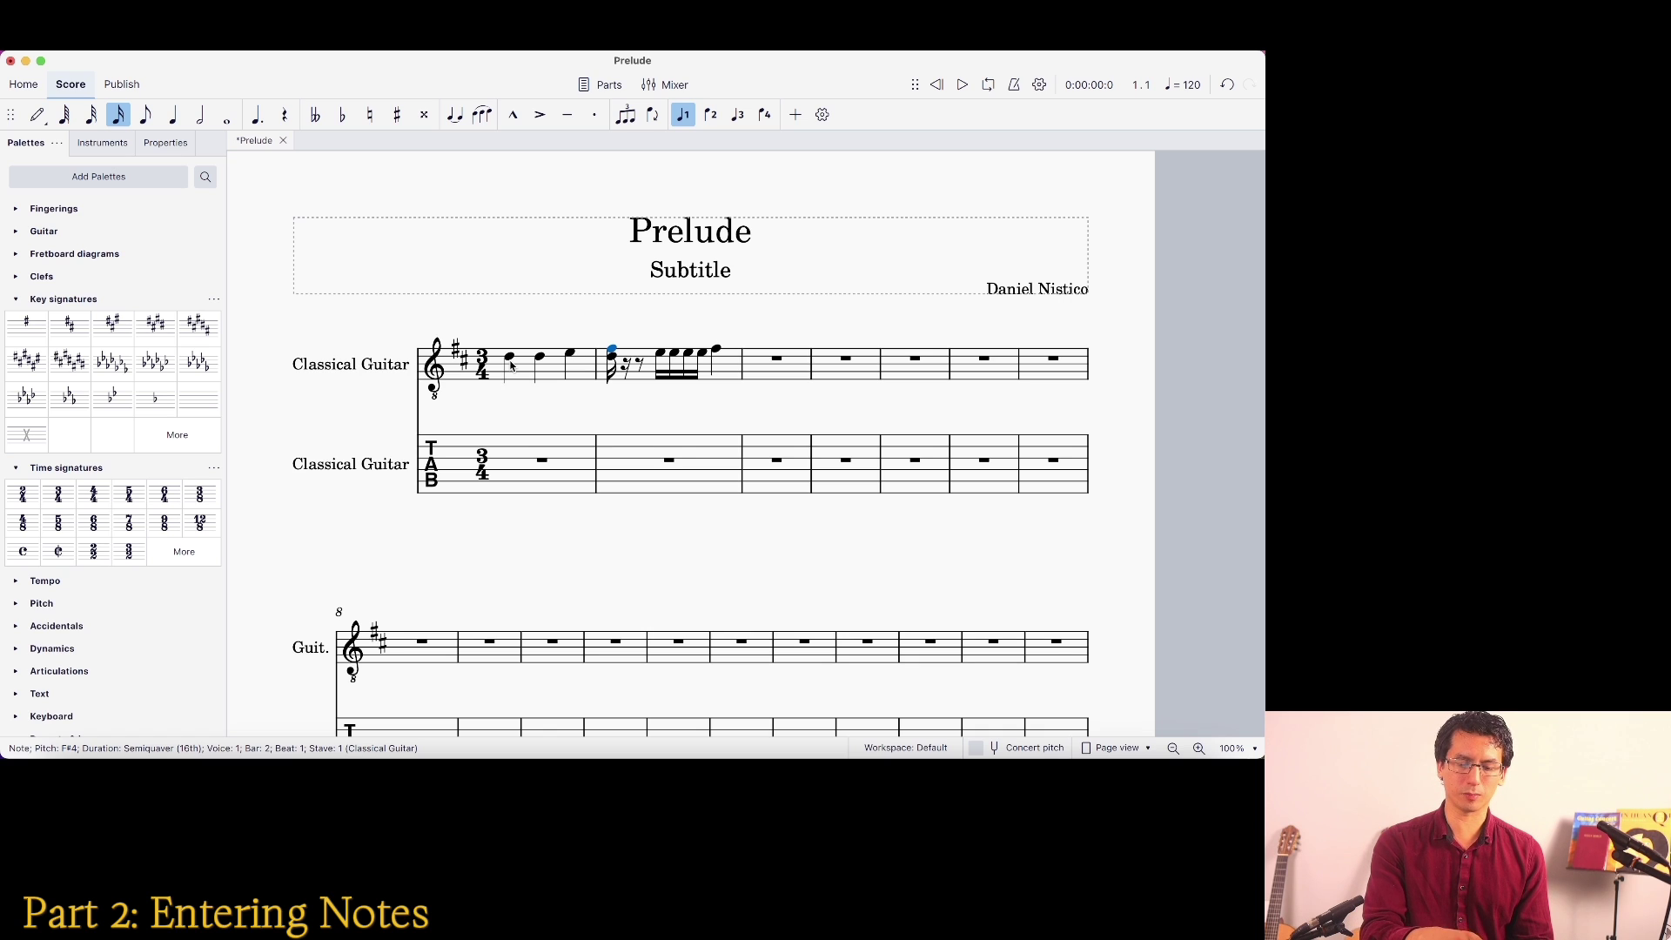
{"action": "key", "text": "alt+3"}
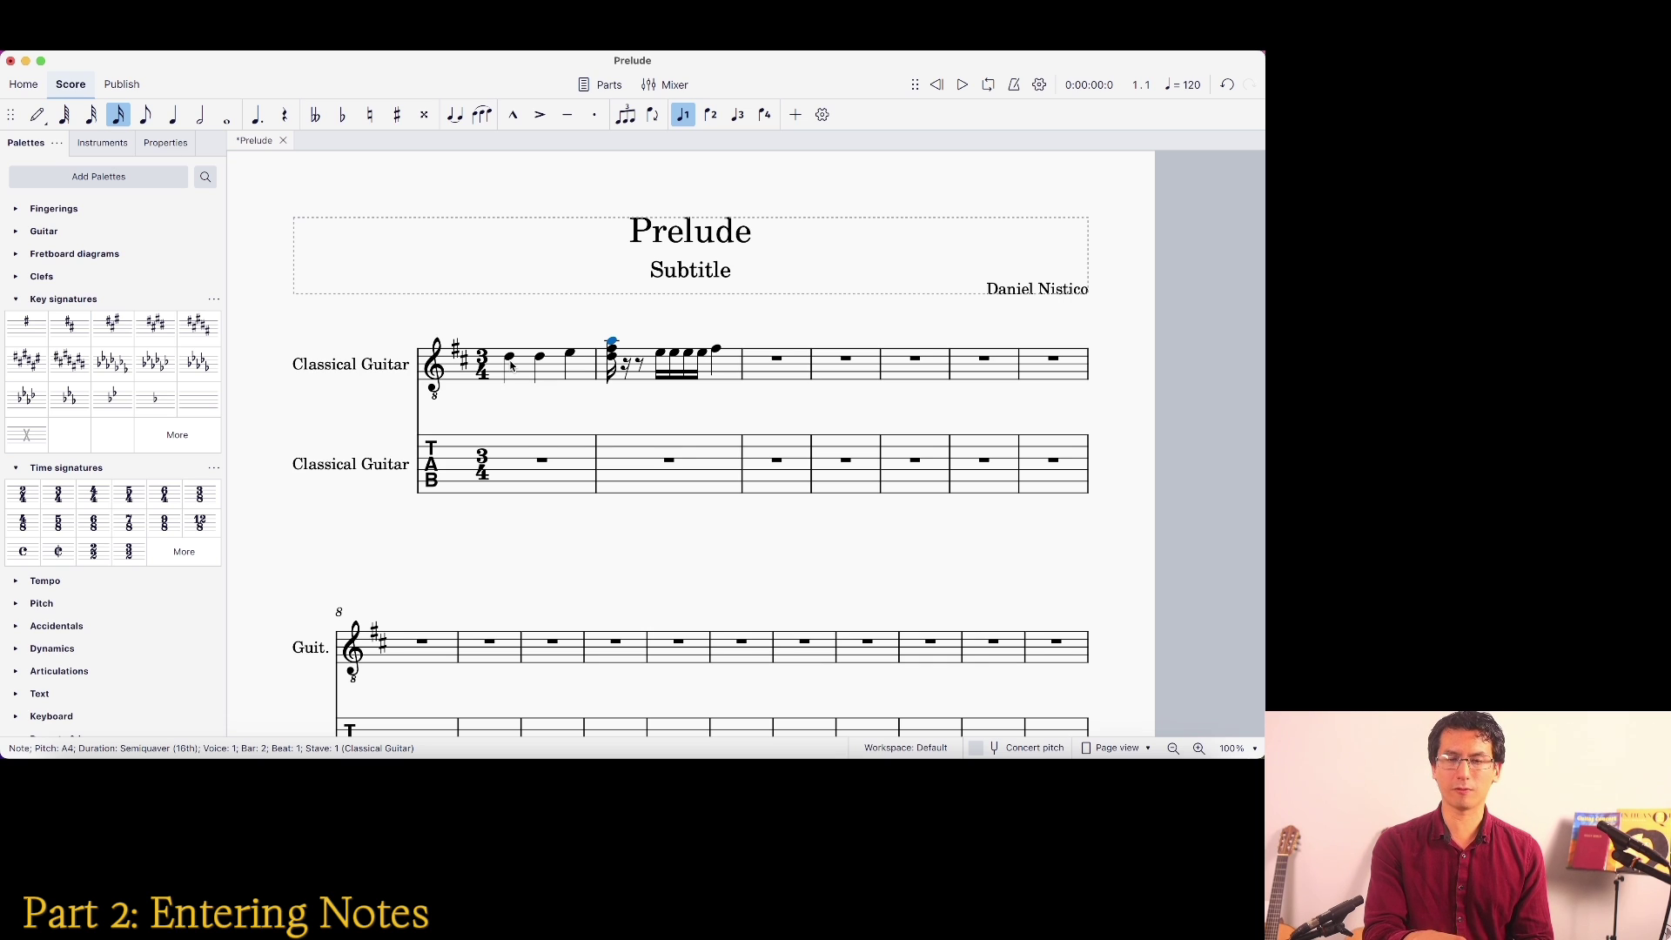
{"action": "key", "text": "alt+5"}
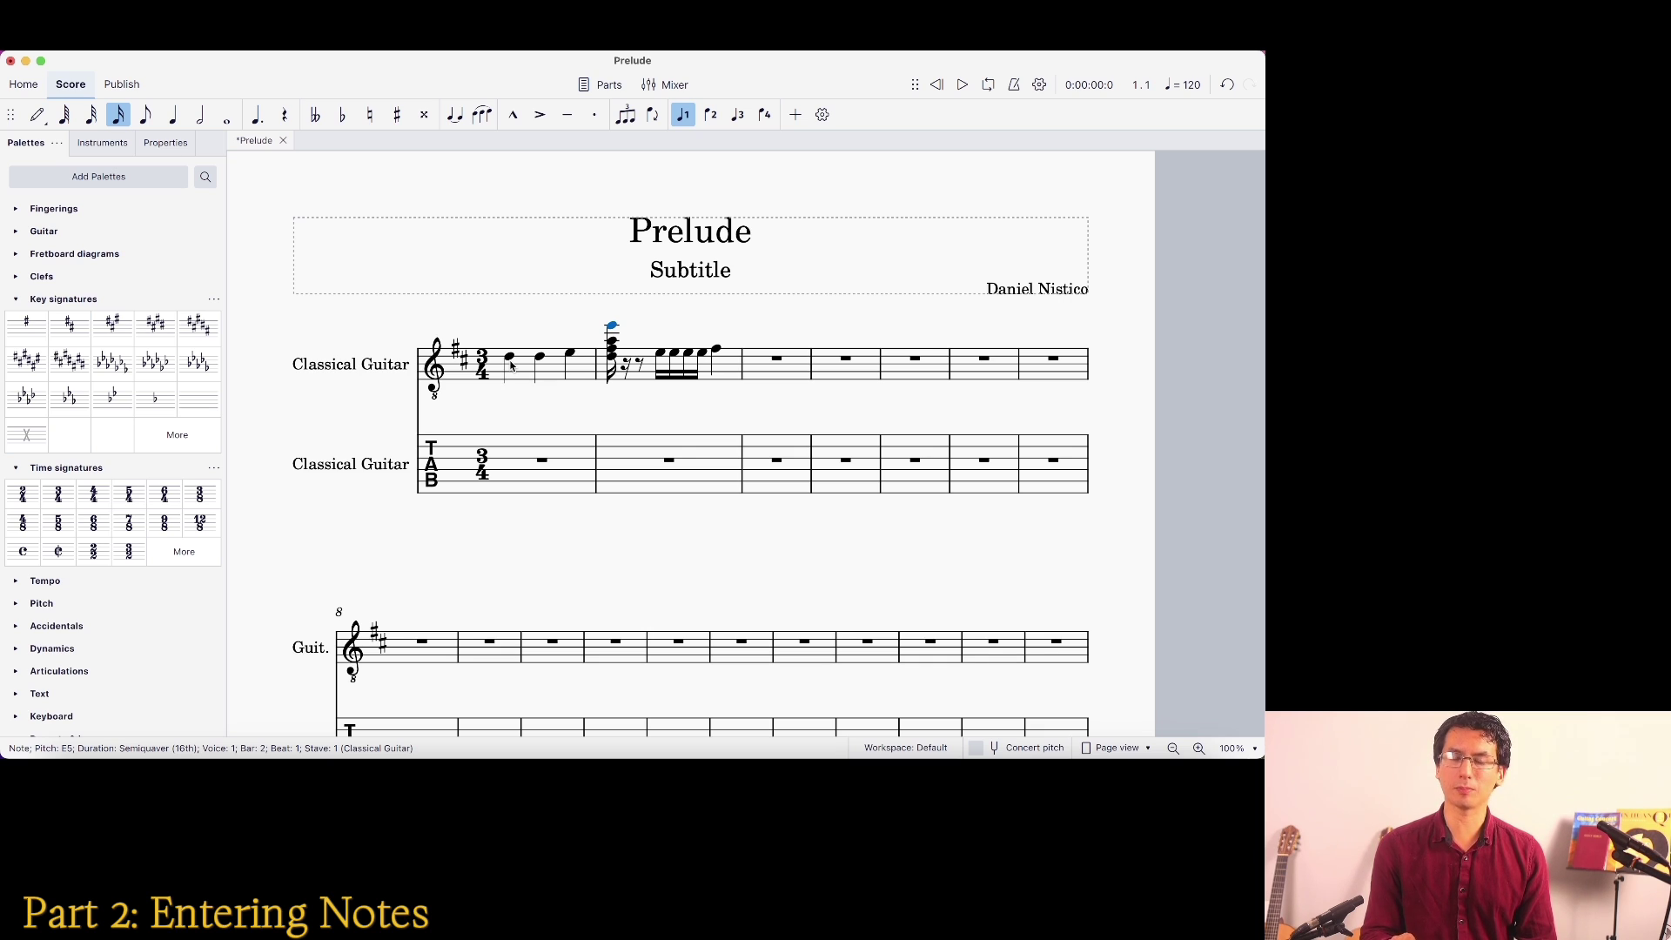
Sharpen the chord's top E, raise it to F sharp and lower it by semitones to D5
{"action": "key", "text": "plus"}
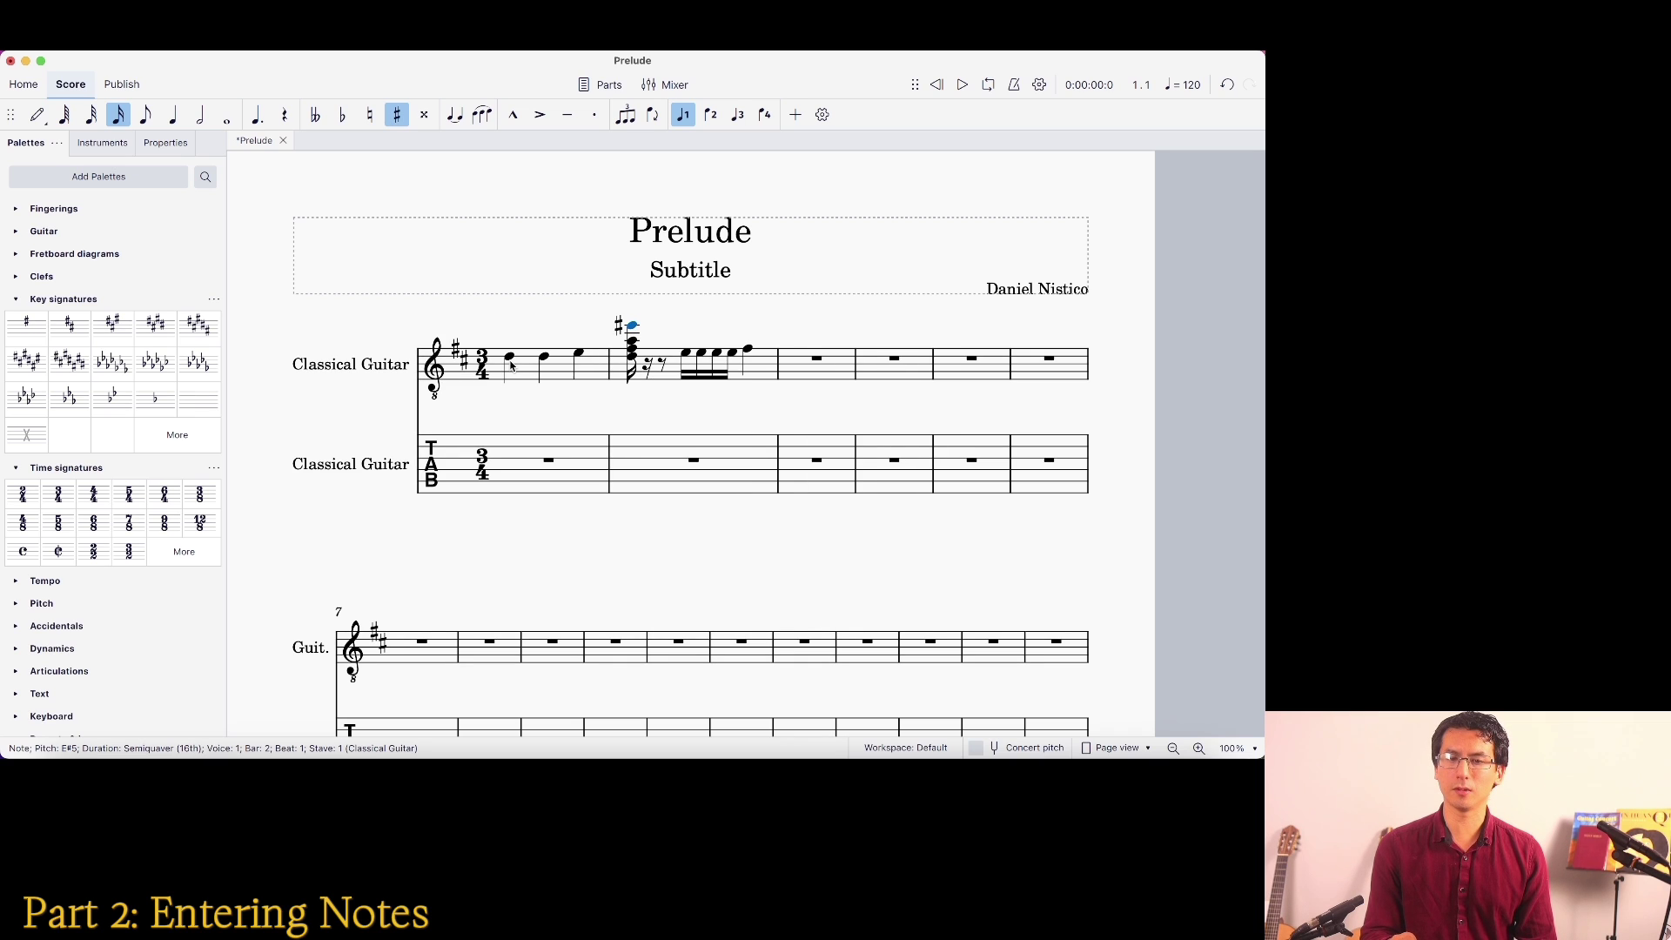
{"action": "key", "text": "Up"}
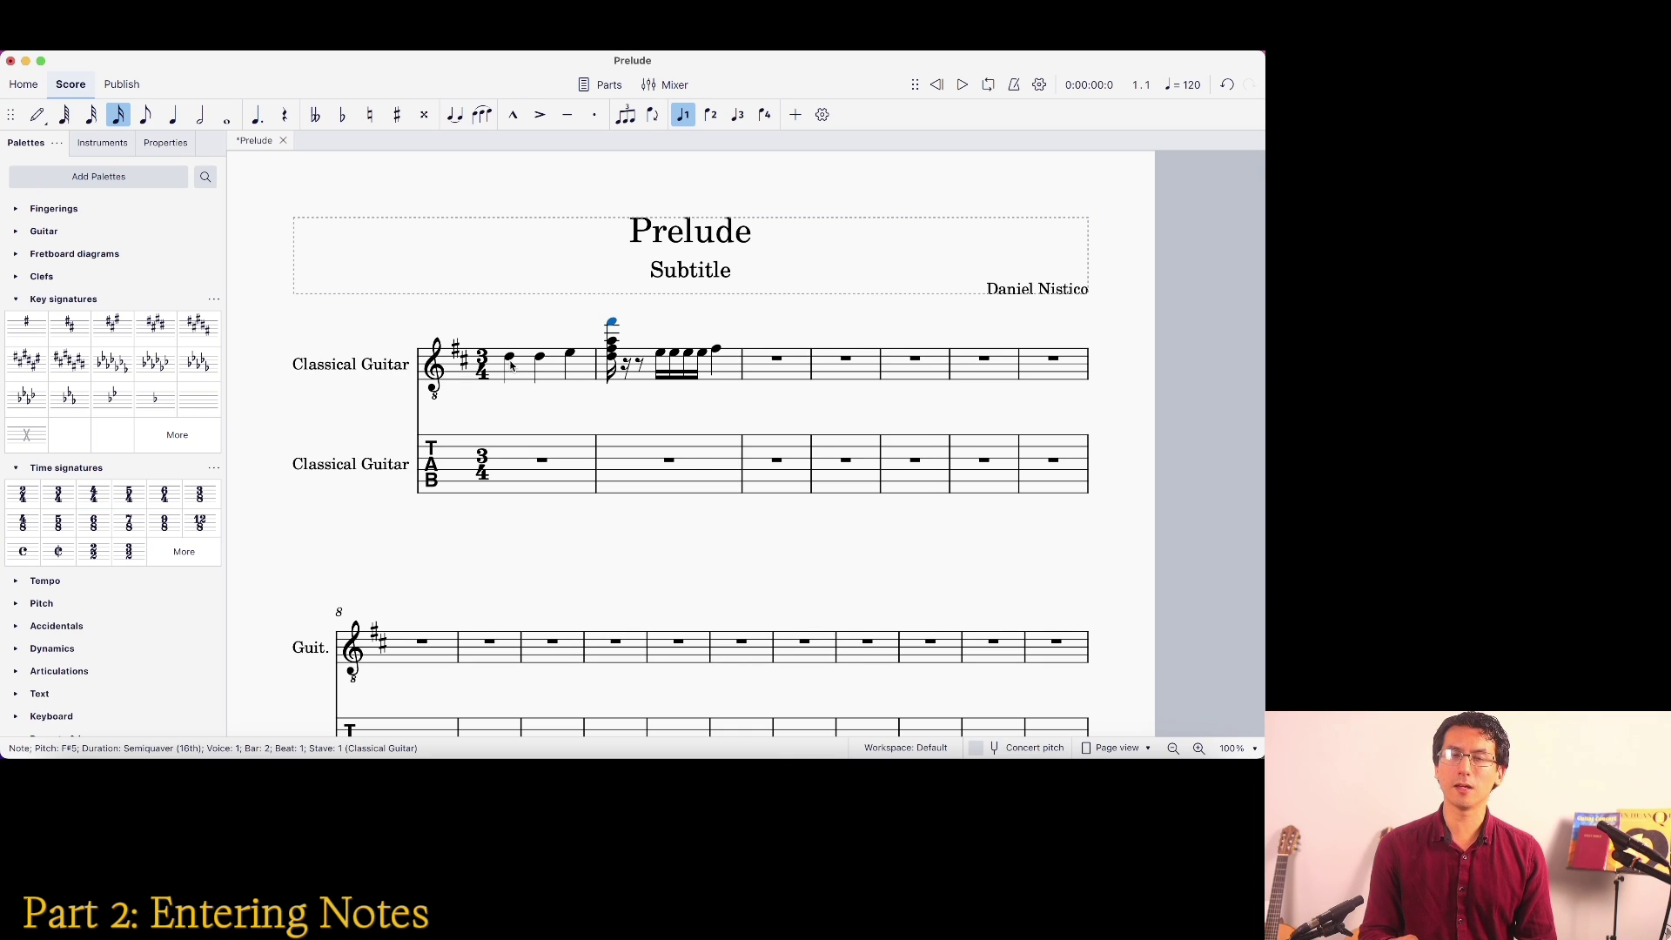
{"action": "key", "text": "Down"}
{"action": "key", "text": "Down"}
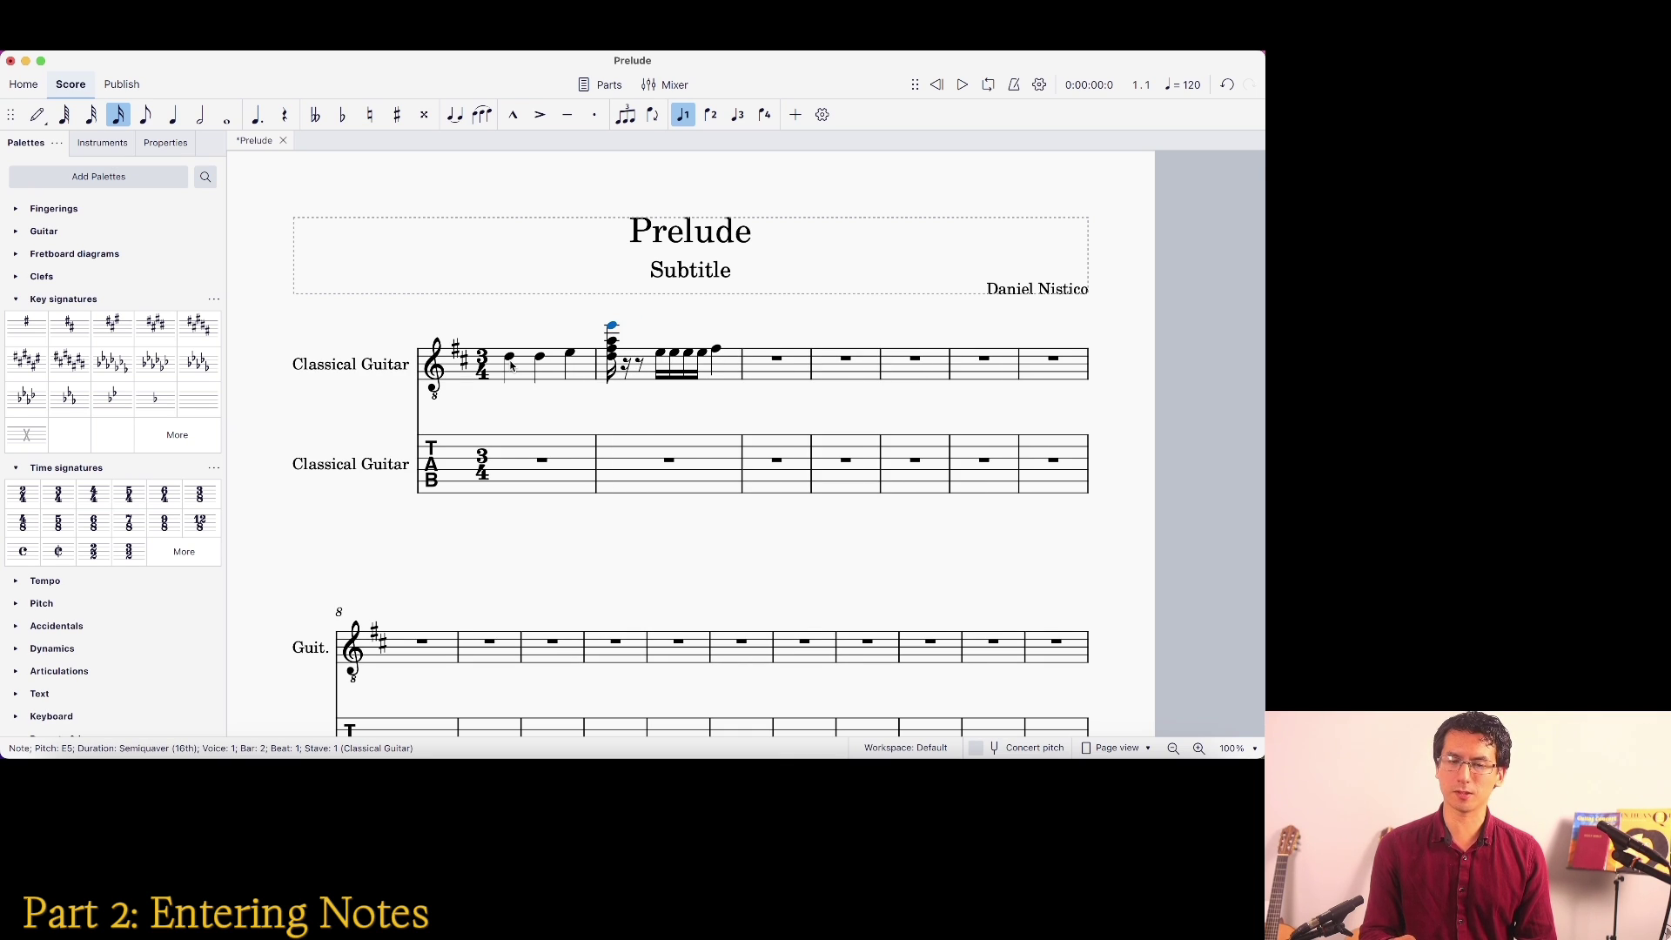
{"action": "key", "text": "Down"}
{"action": "key", "text": "Down"}
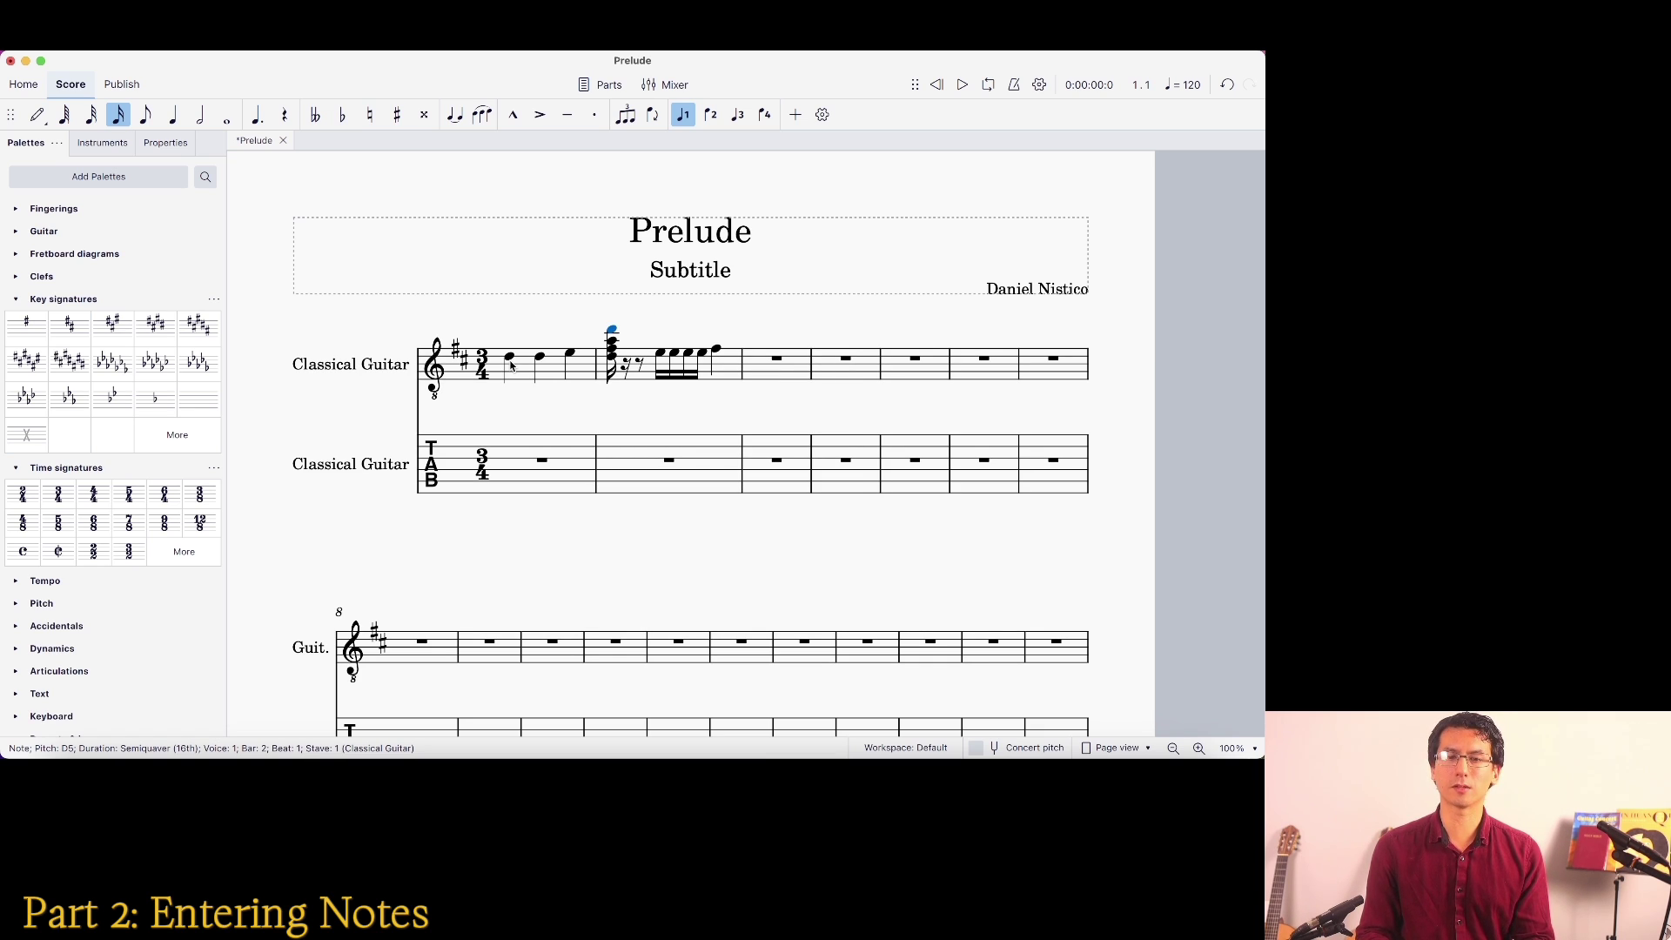
Shift the chord's top D up an octave and back down by octaves to D3 below the staff
{"action": "key", "text": "super+Up"}
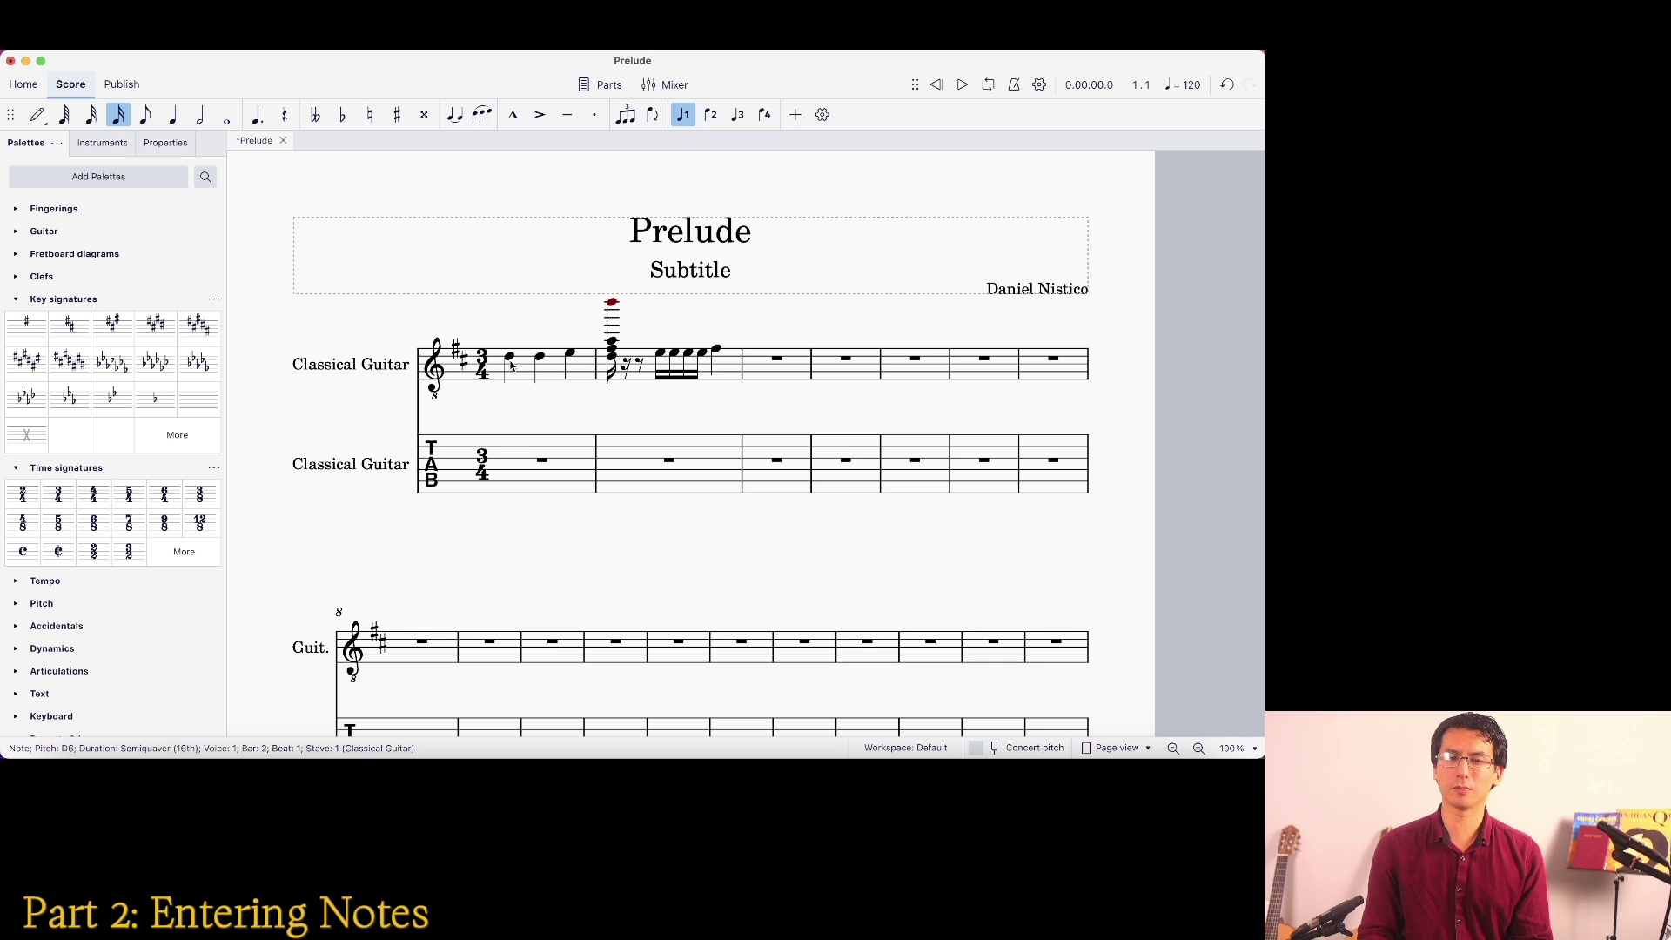
{"action": "key", "text": "super+Down"}
{"action": "key", "text": "super+Down"}
{"action": "key", "text": "super+Down"}
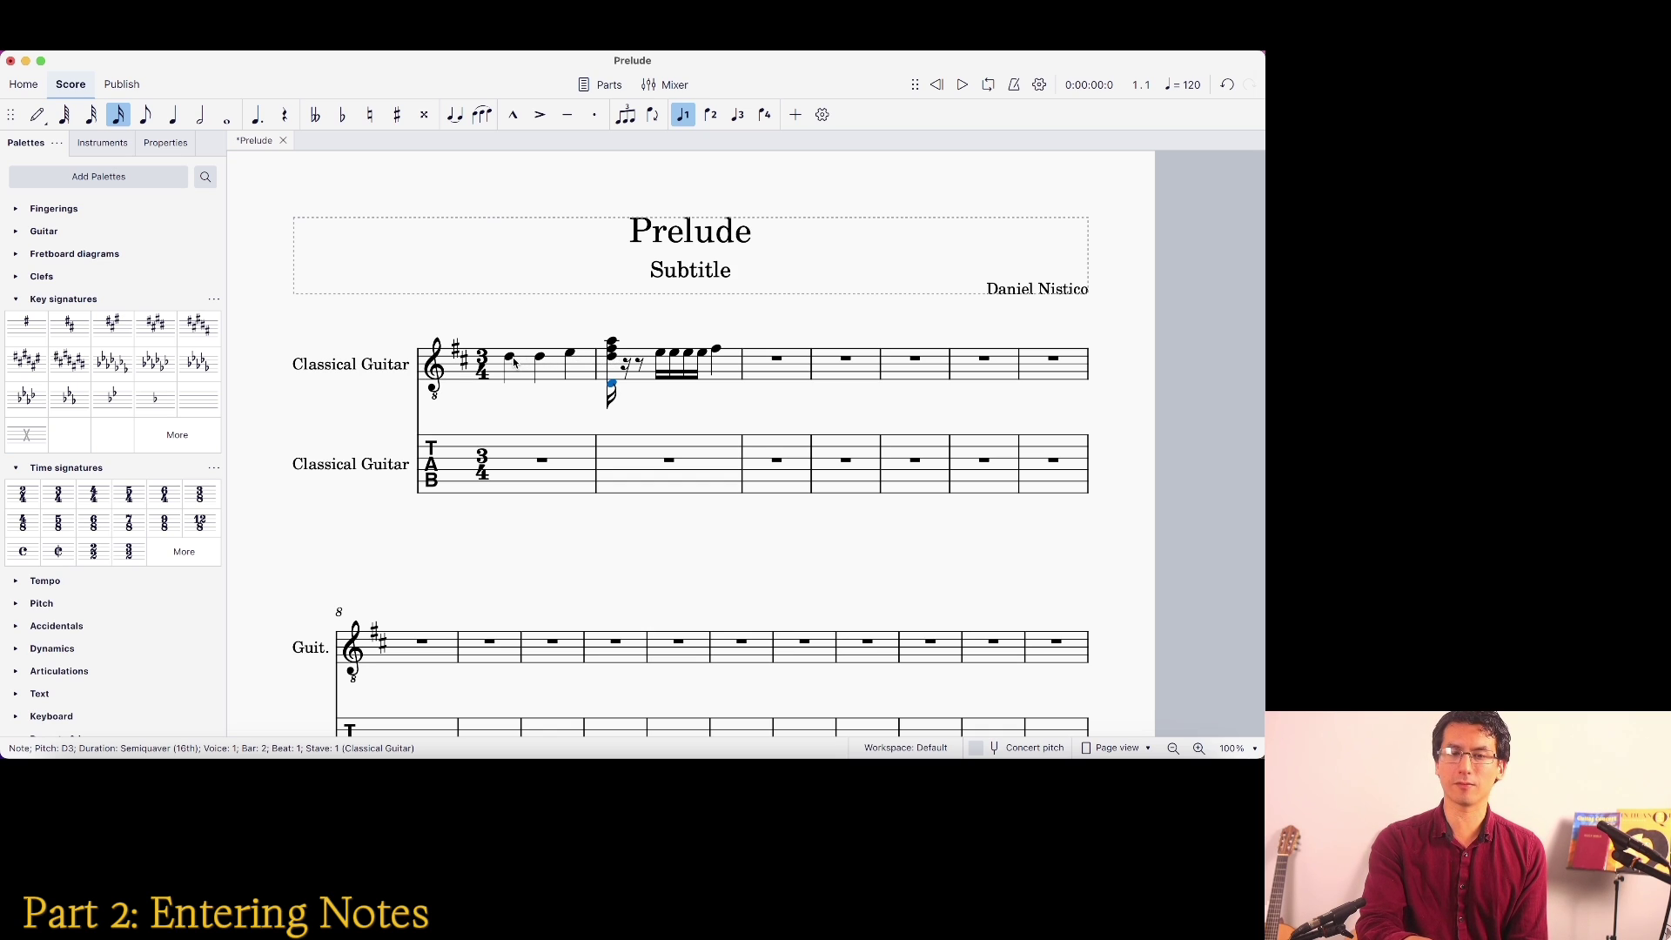
Play back bars 1 and 2 from the first D in bar 1, then stop playback
{"action": "left_click", "coordinate": [510, 358]}
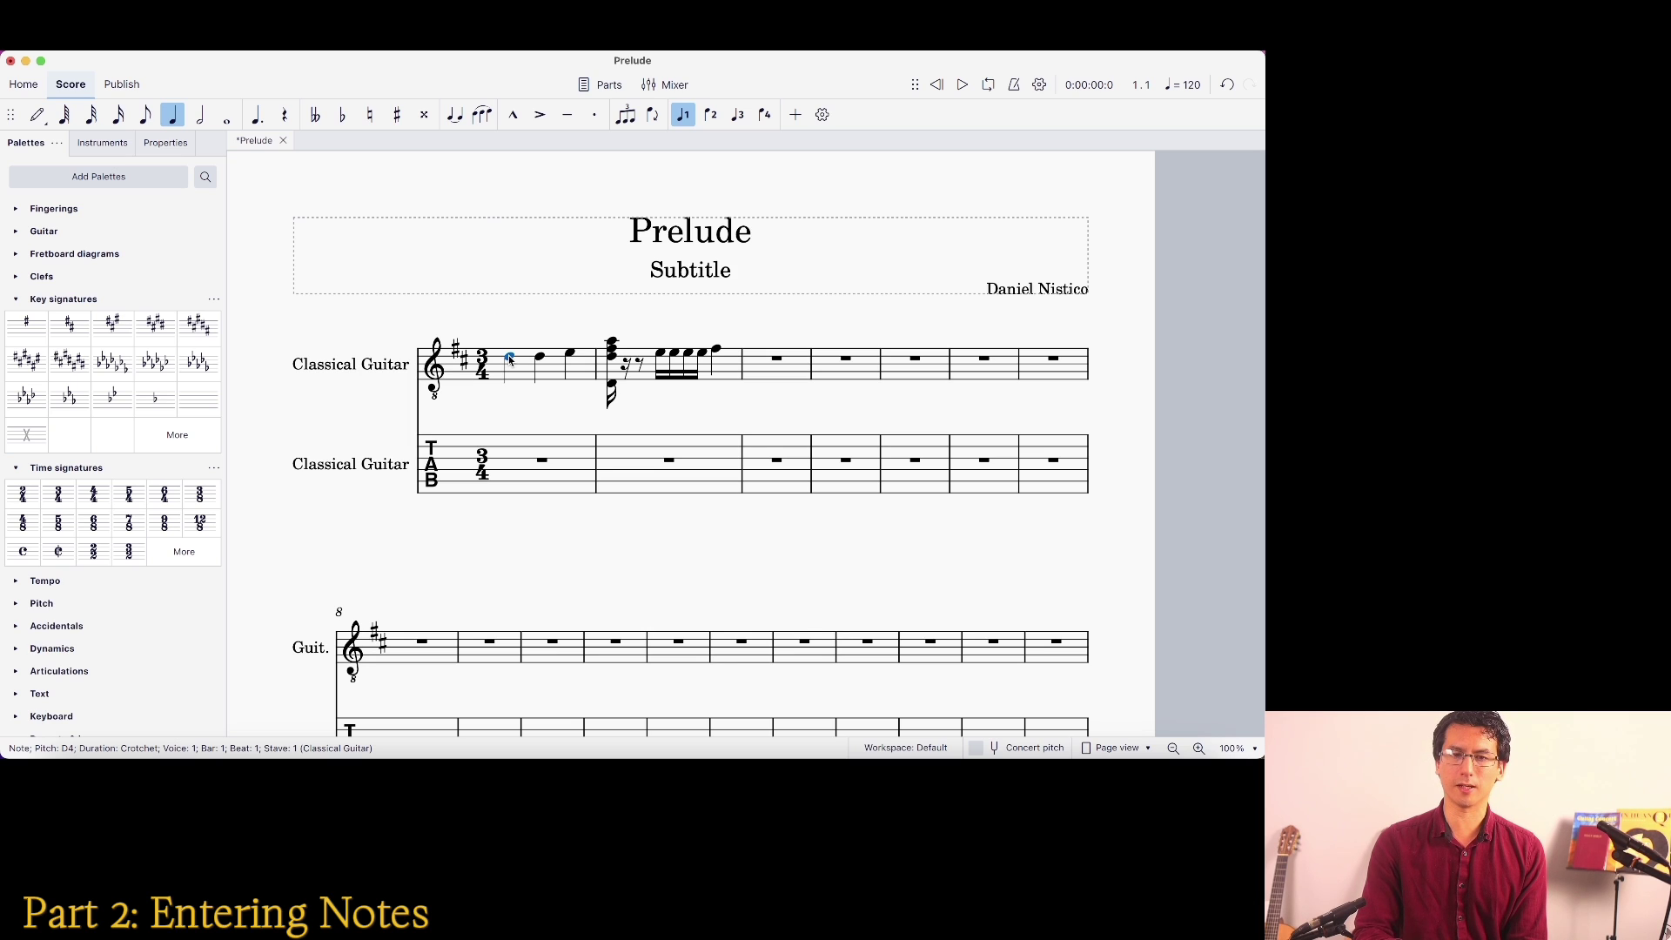
{"action": "key", "text": "space"}
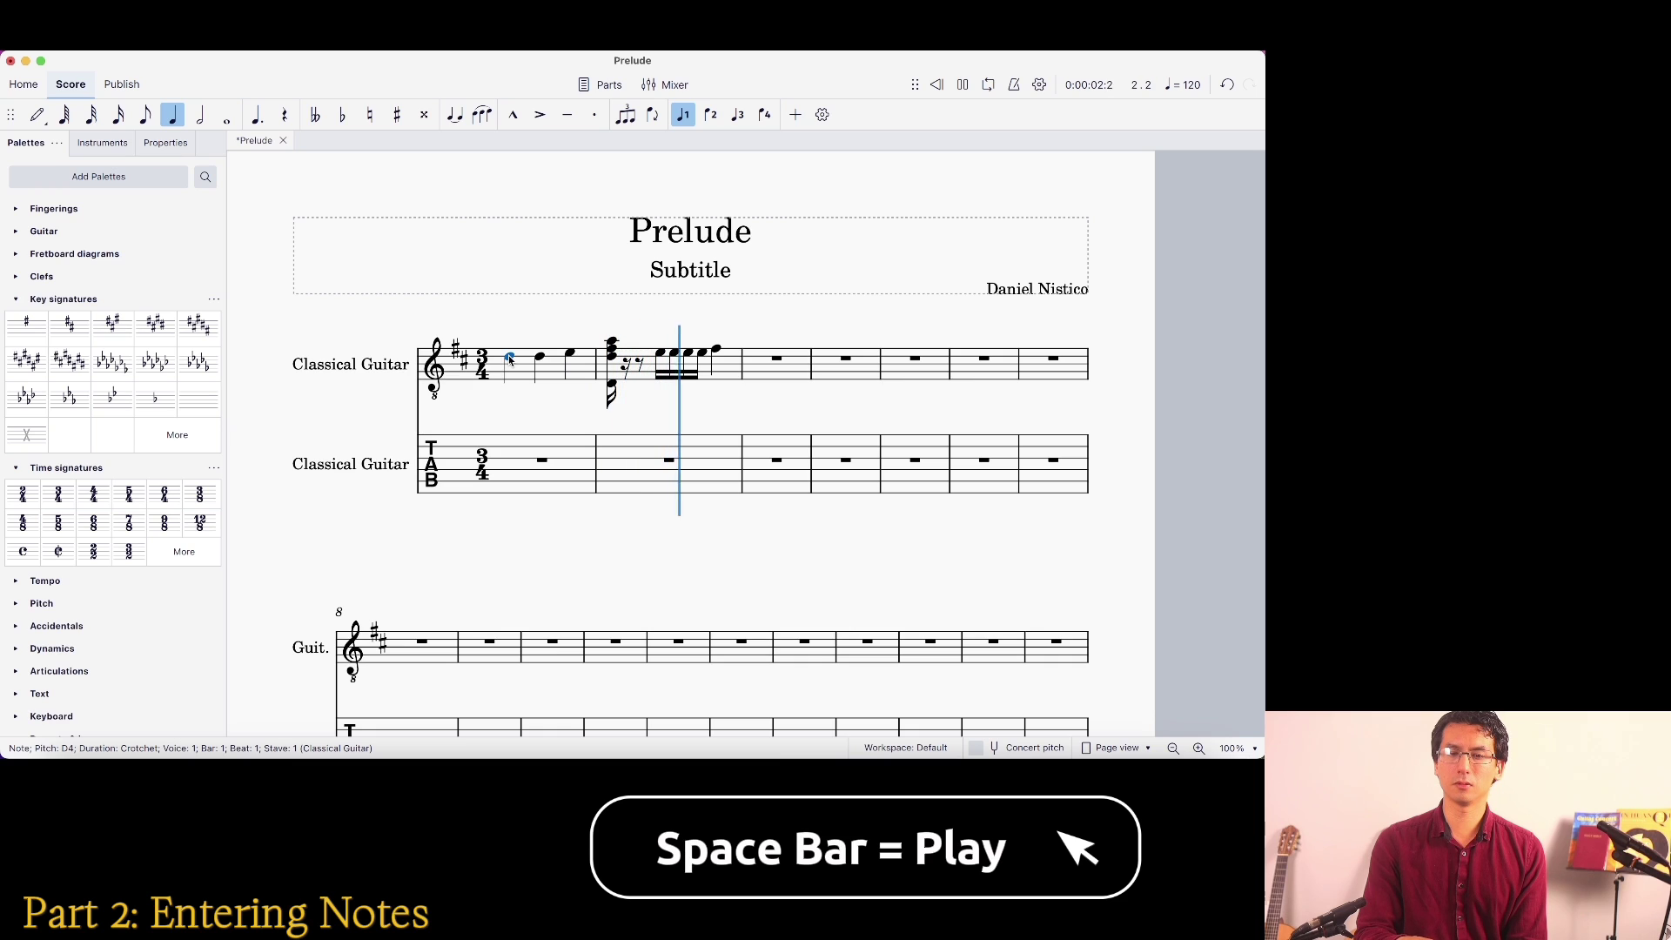
{"action": "key", "text": "space"}
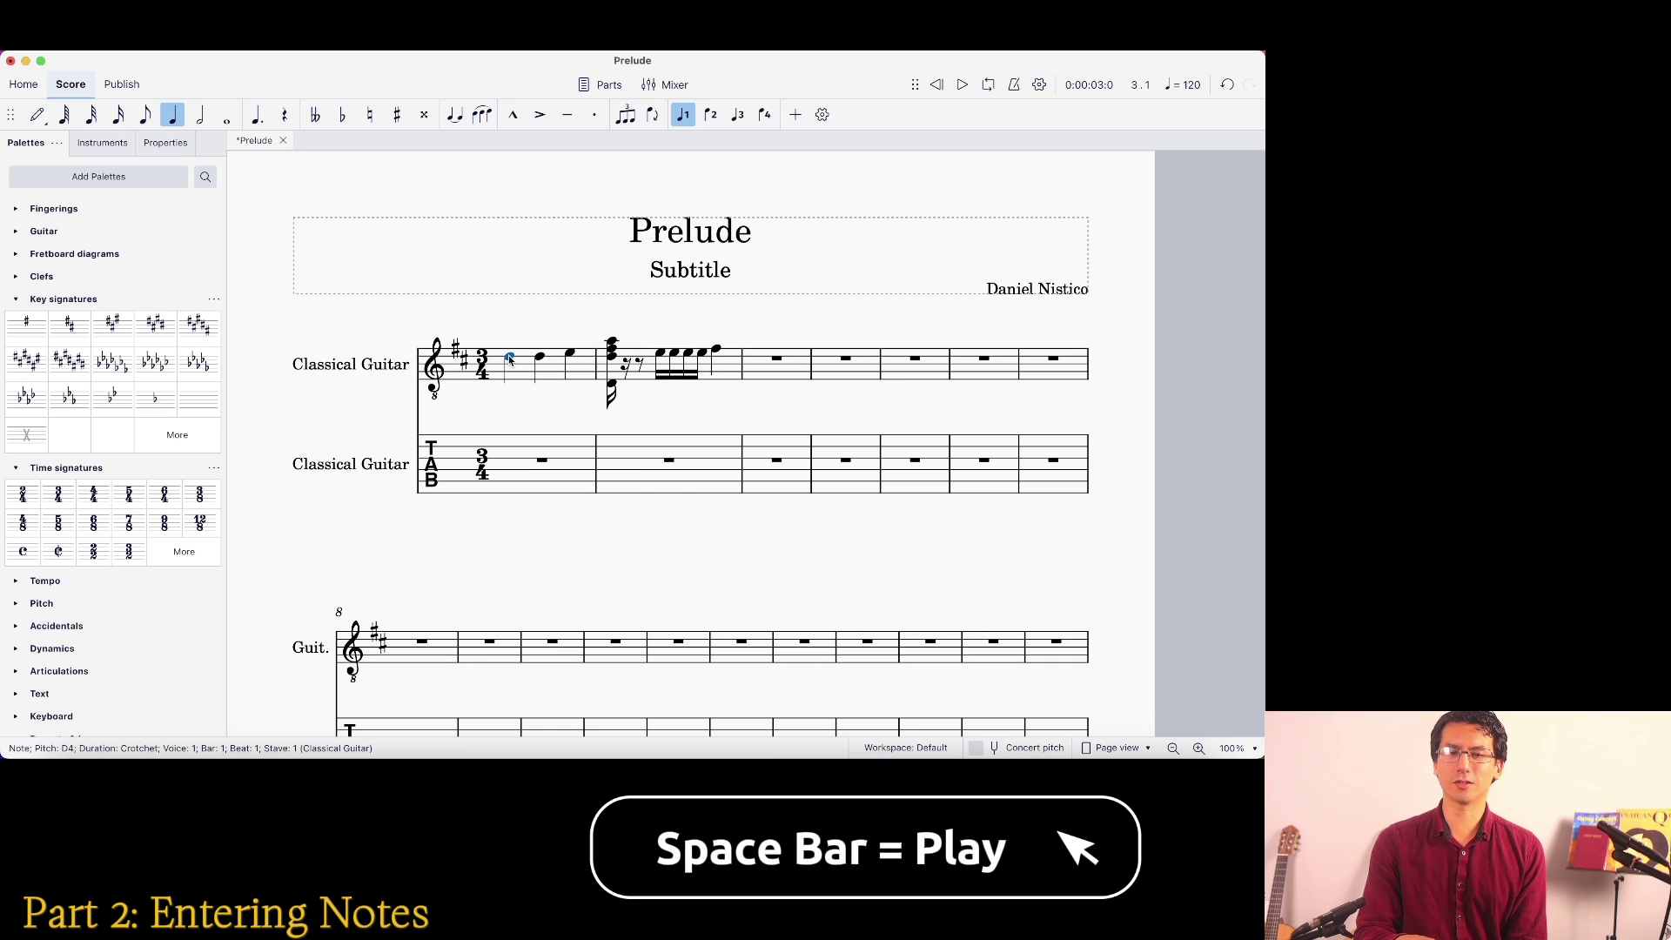
{"action": "key", "text": "space"}
{"action": "key", "text": "space"}
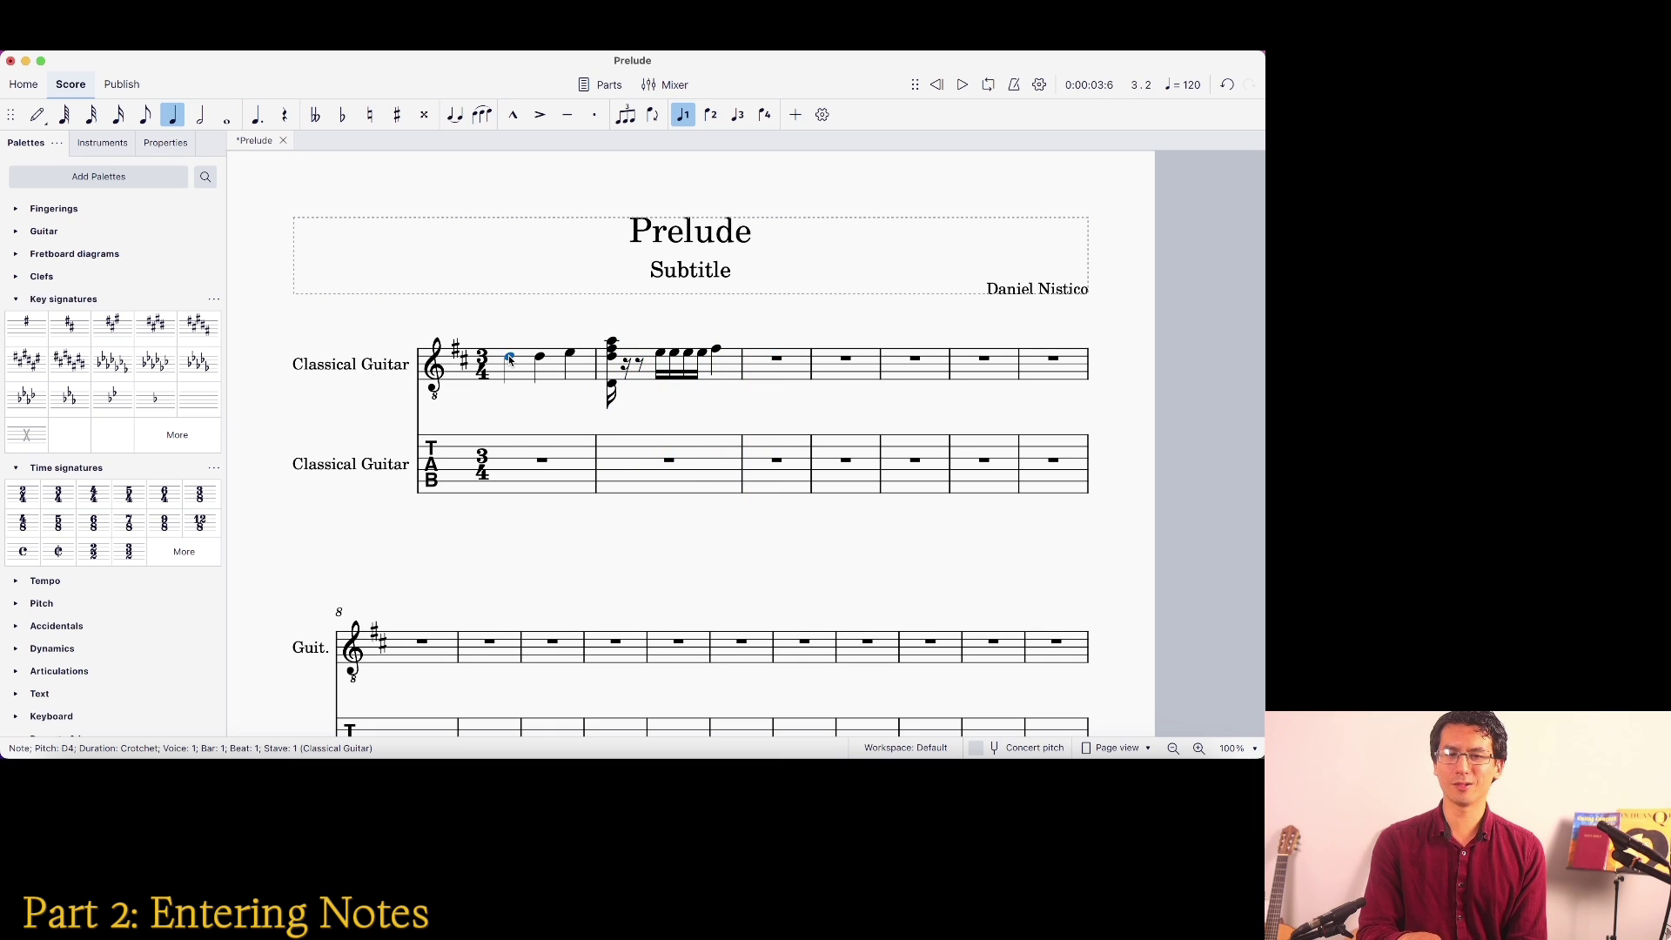
{"action": "key", "text": "space"}
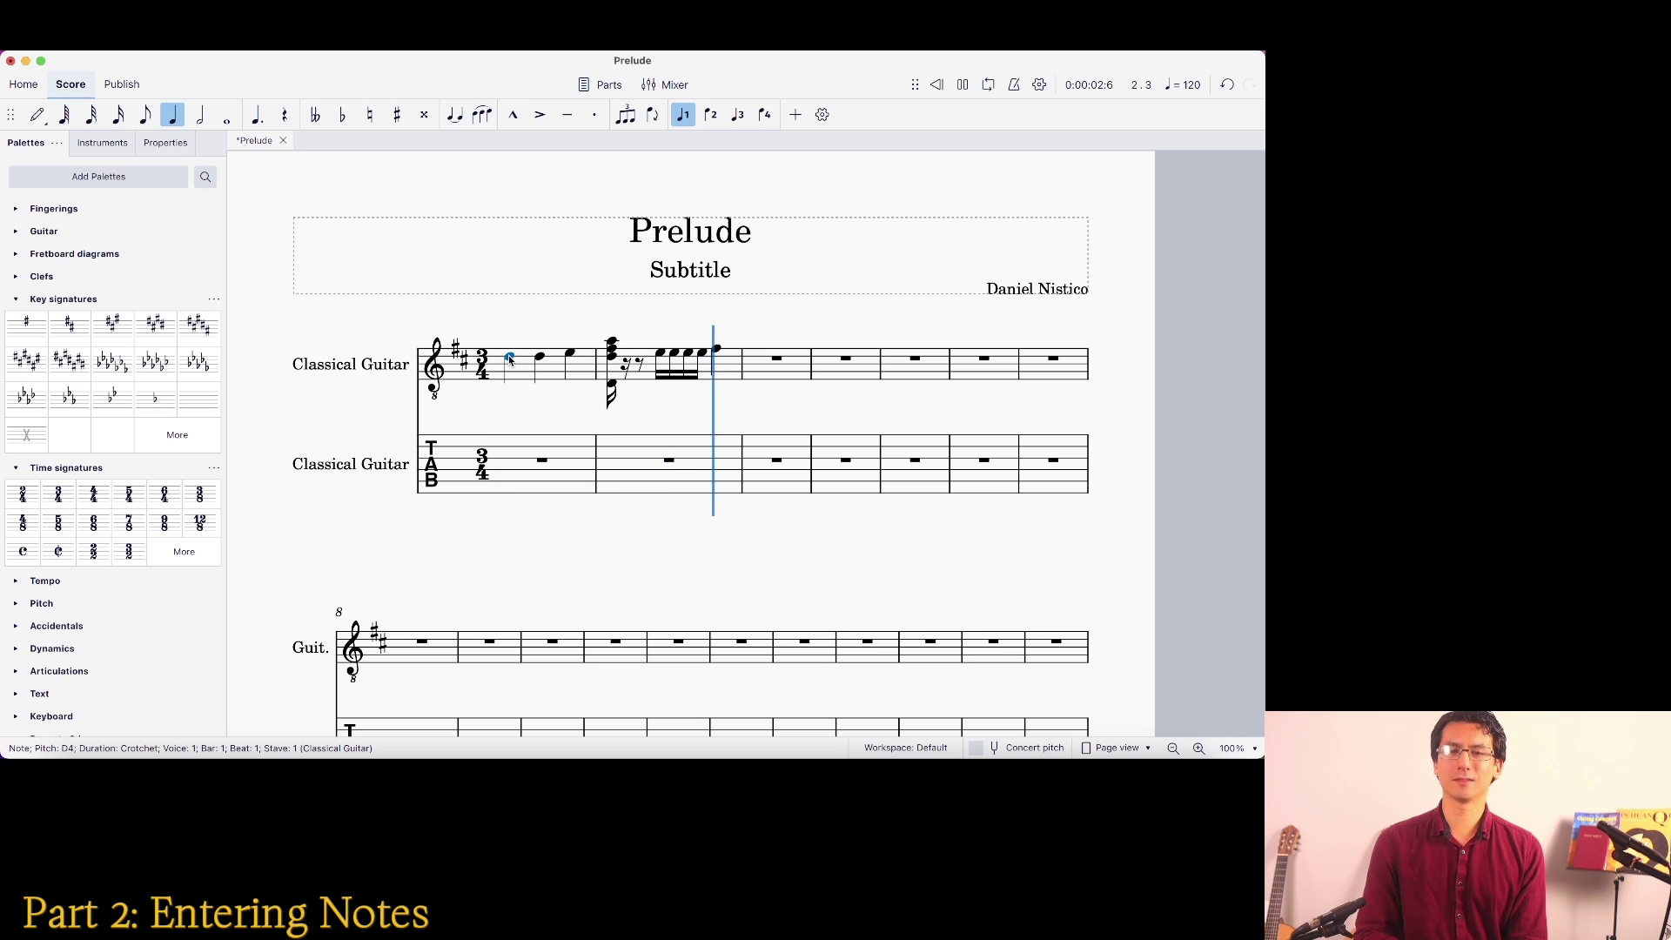
{"action": "key", "text": "space"}
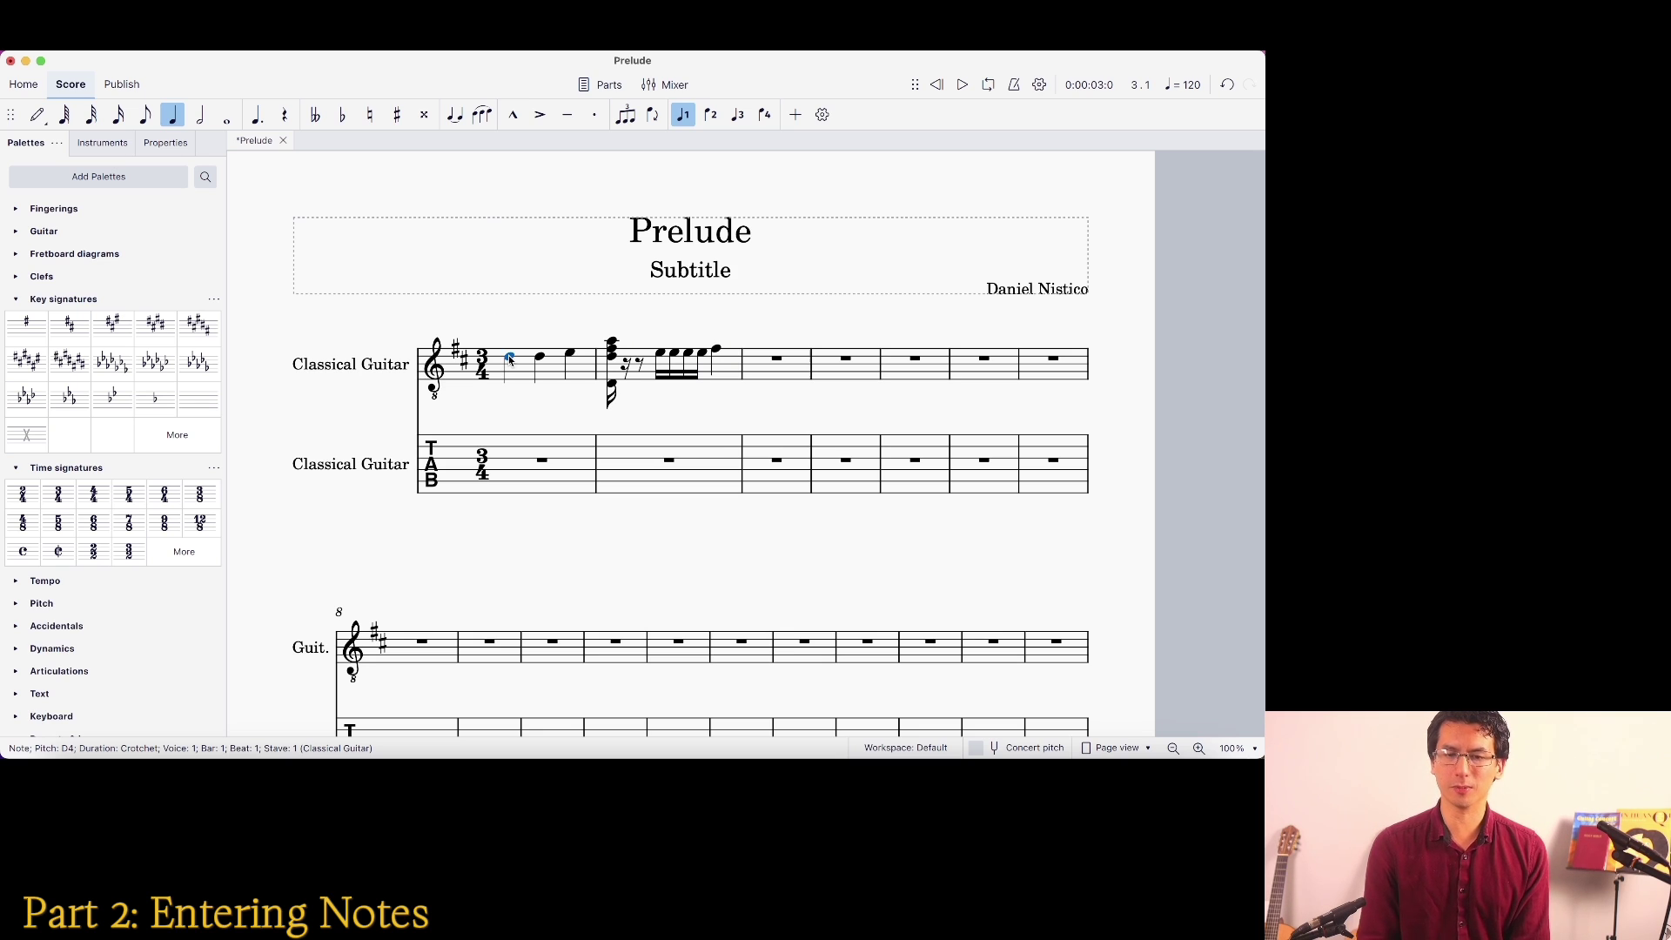
Lengthen the chord on the first beat of bar 2 to a crotchet and clear the selection
{"action": "left_click", "coordinate": [611, 386]}
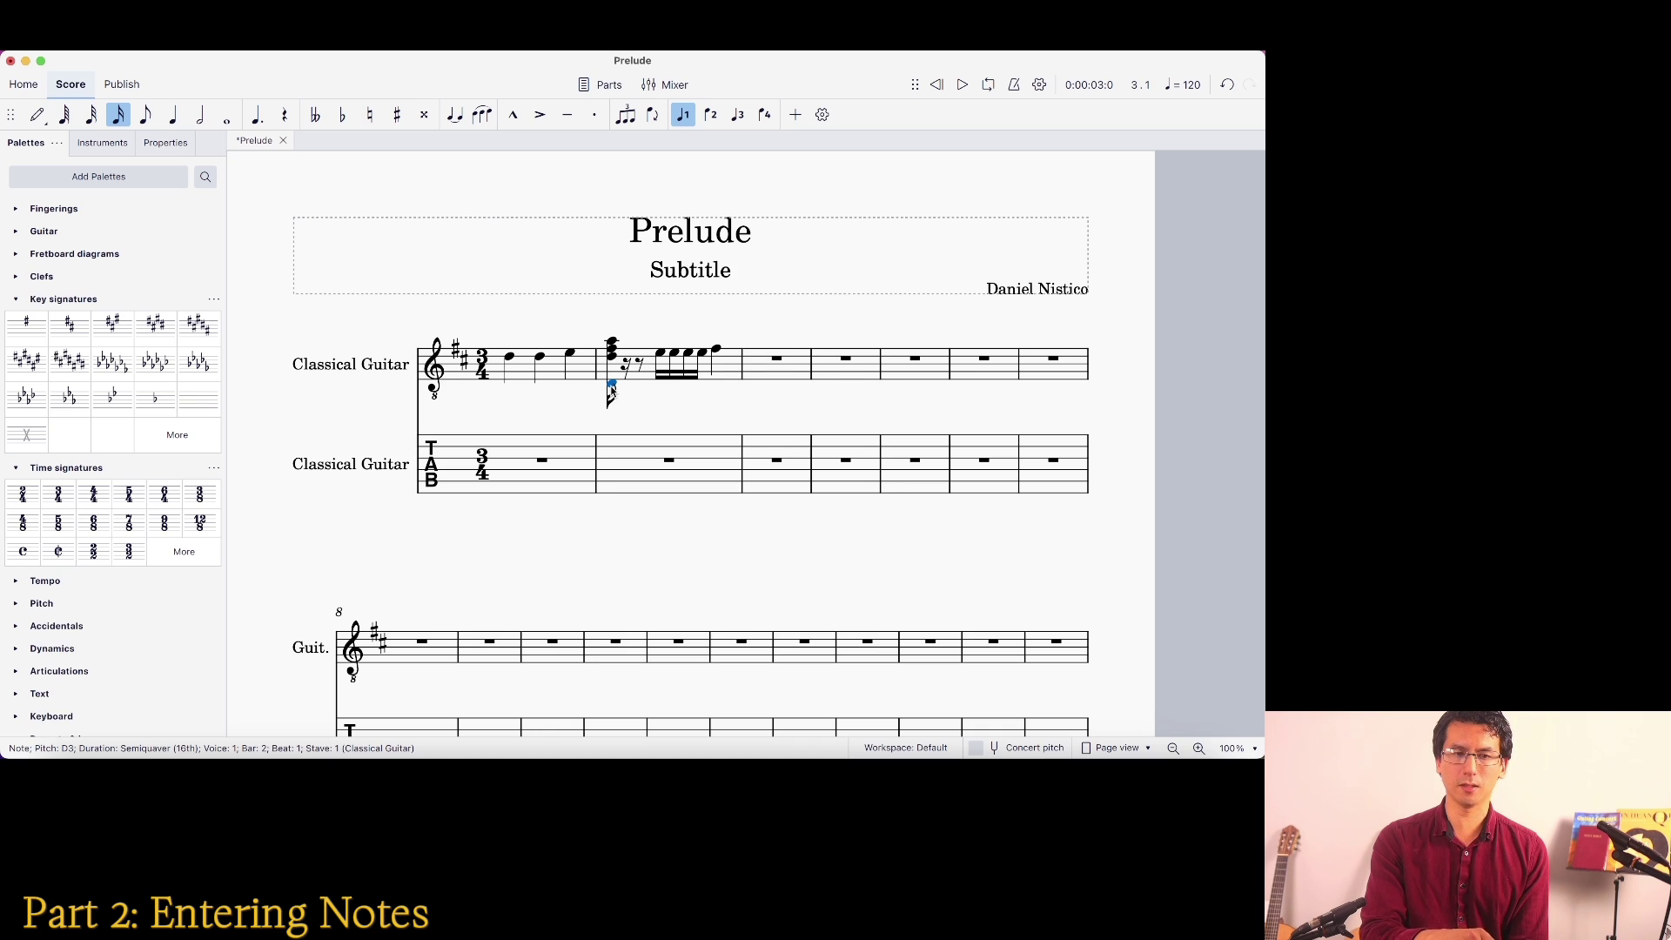
{"action": "key", "text": "5"}
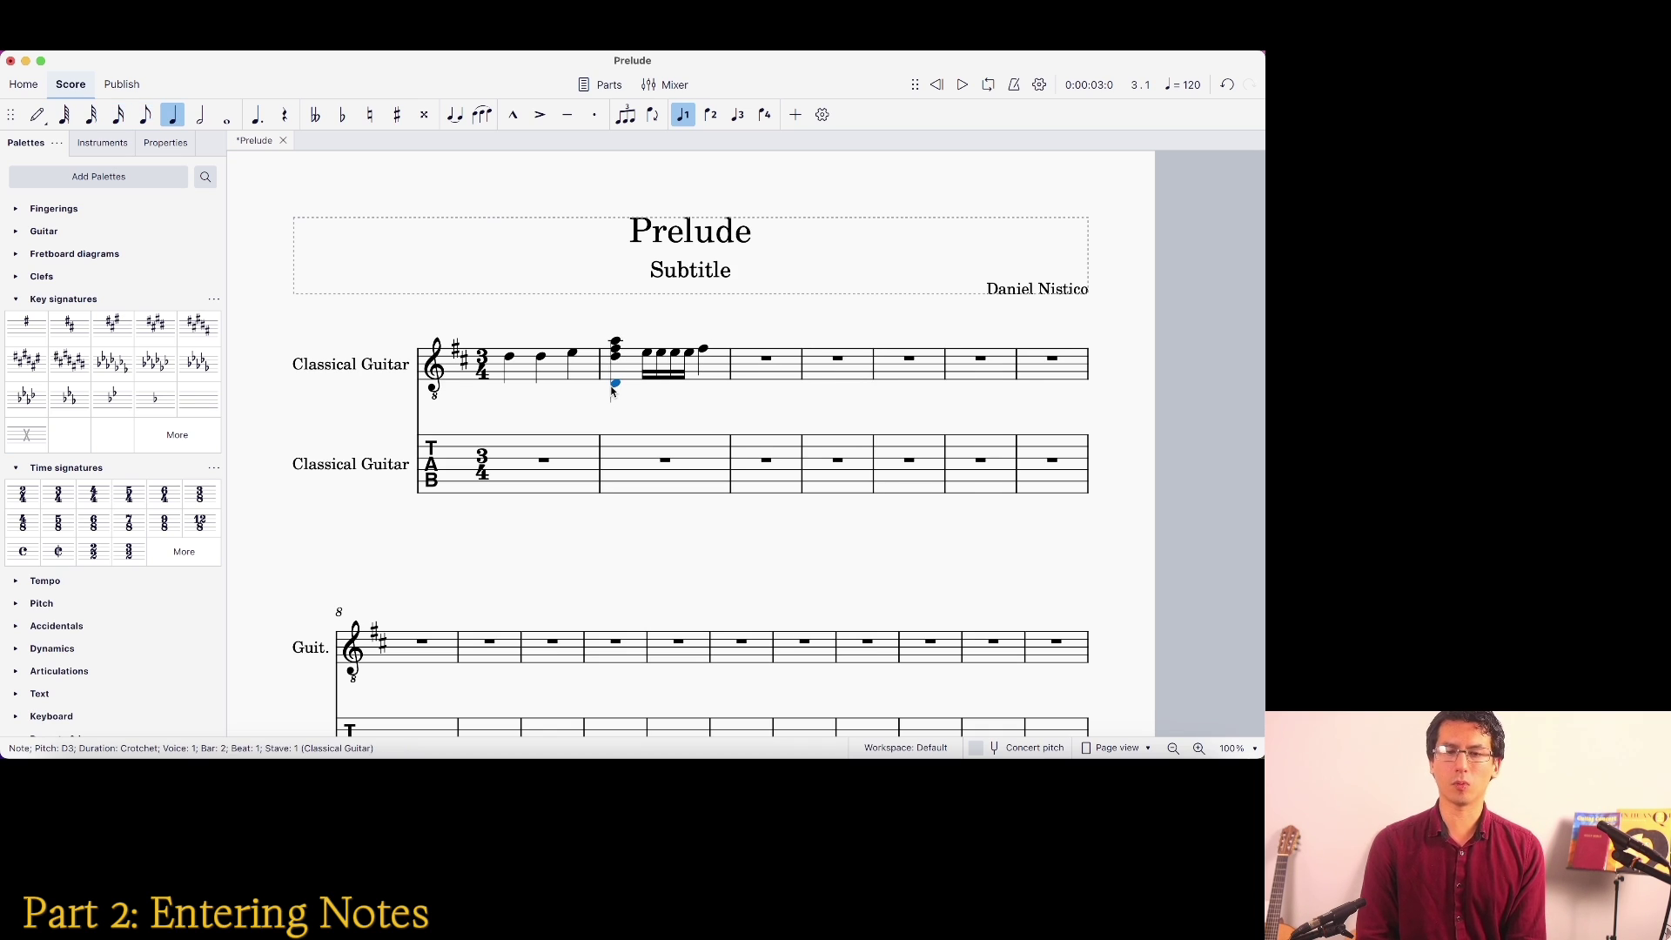
{"action": "key", "text": "Escape"}
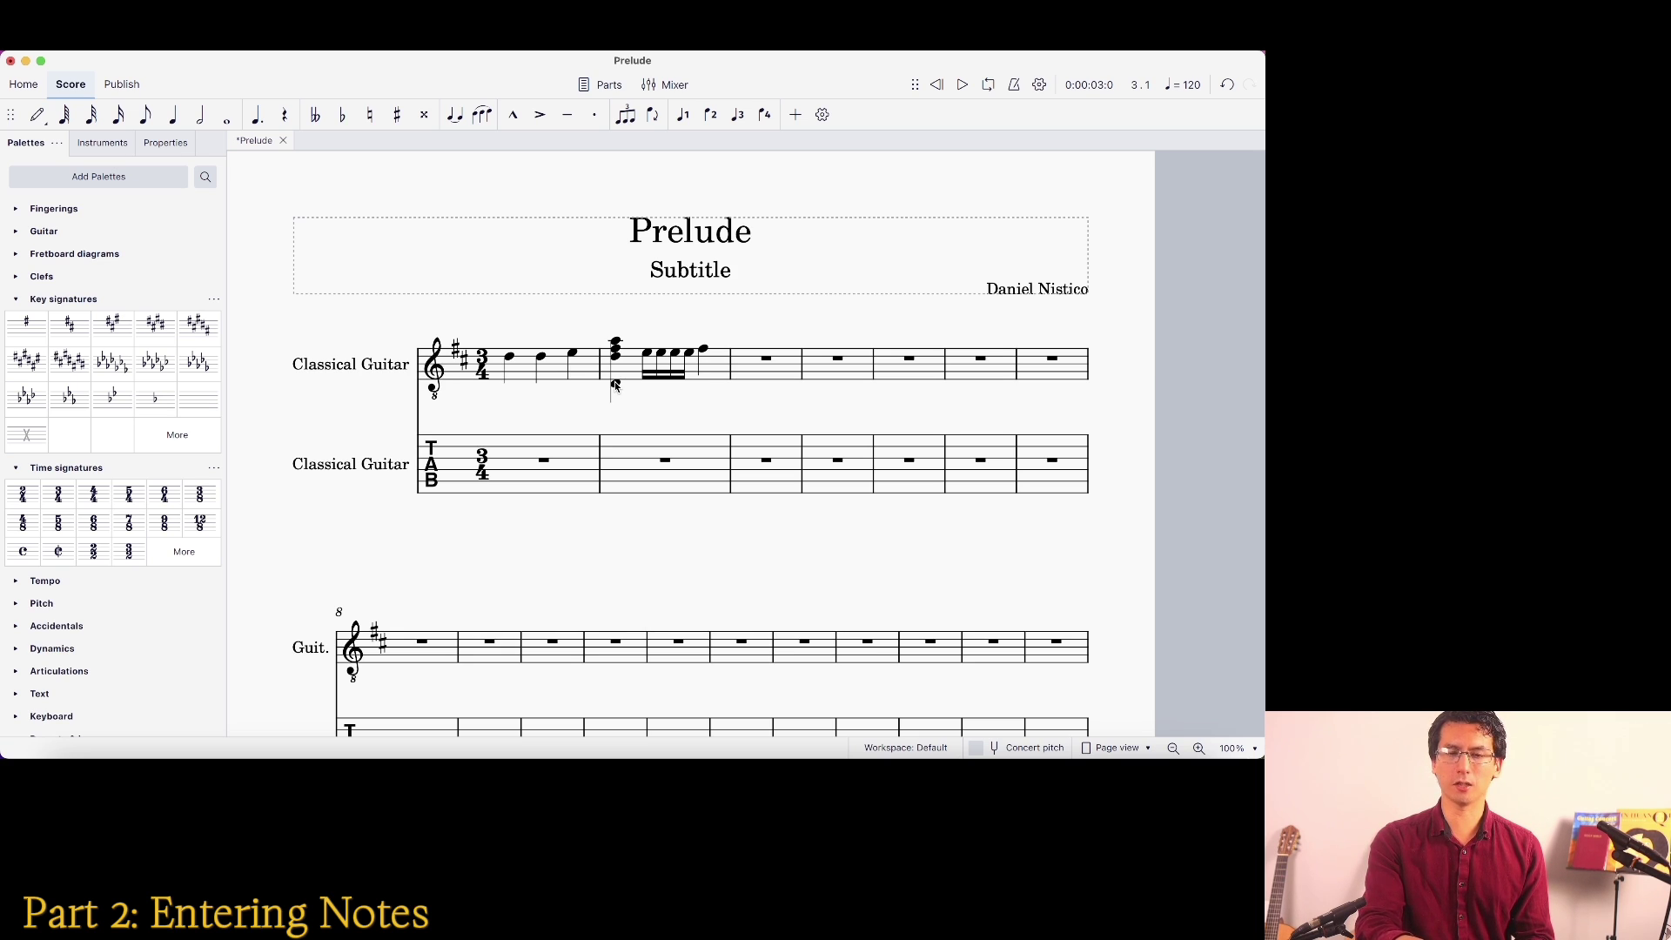
Move the low D of the bar 2 chord to voice 4 and set its duration to a minim after trying shorter values
{"action": "left_click", "coordinate": [615, 385]}
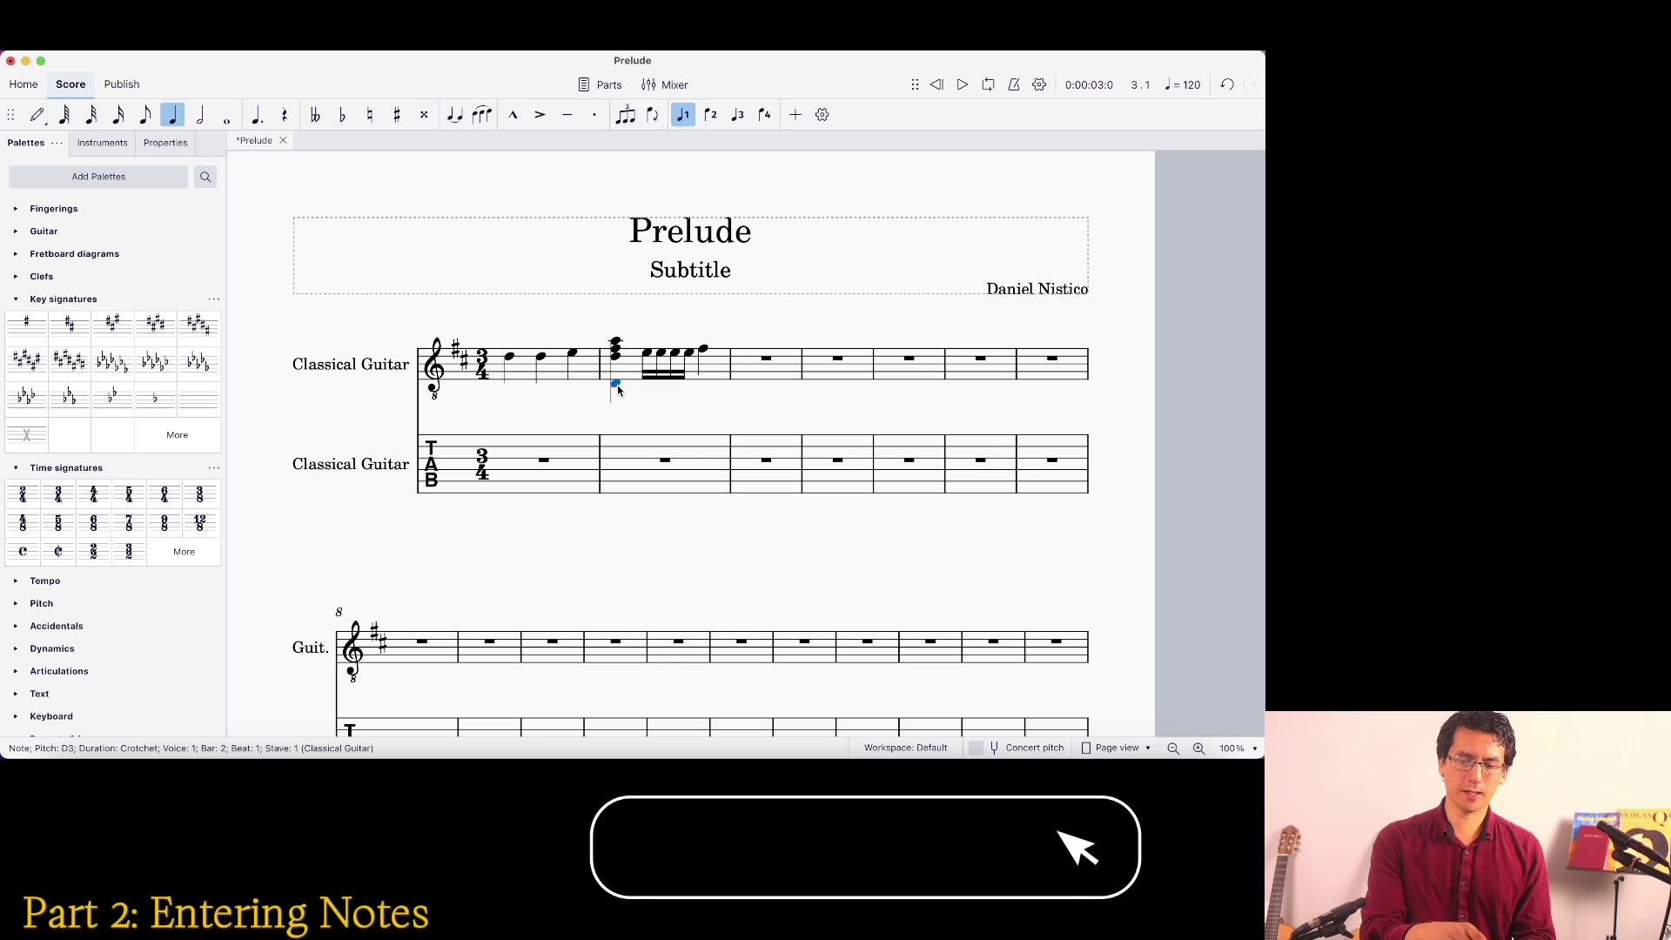
{"action": "key", "text": "super+alt+4"}
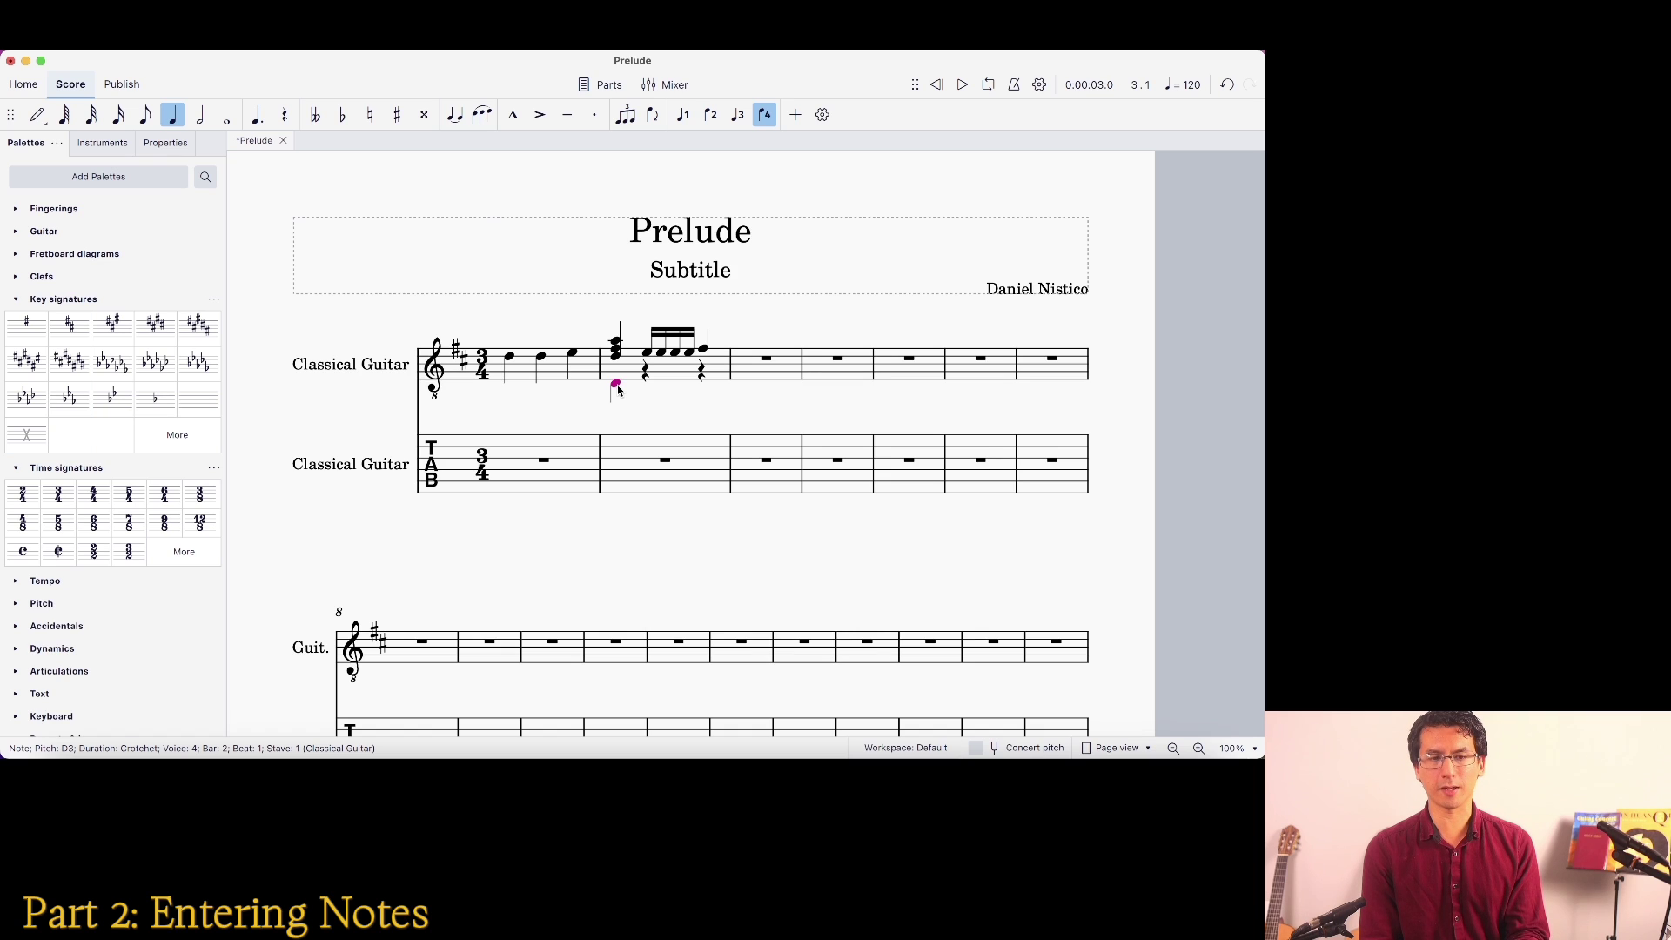
{"action": "key", "text": "4"}
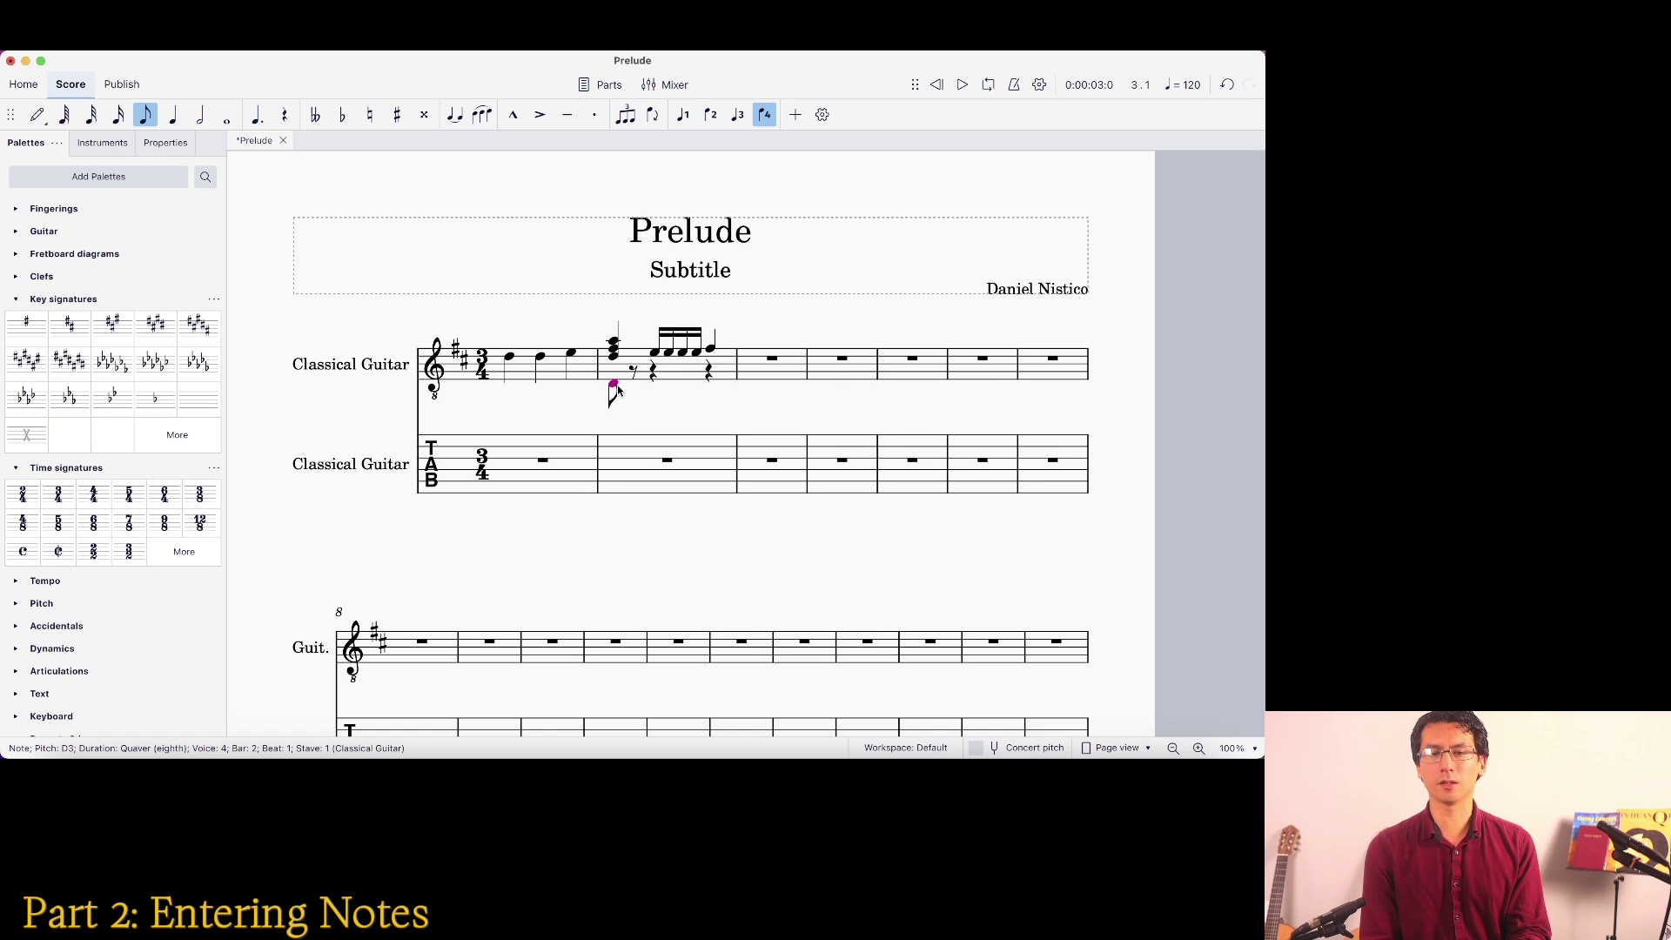
{"action": "key", "text": "3"}
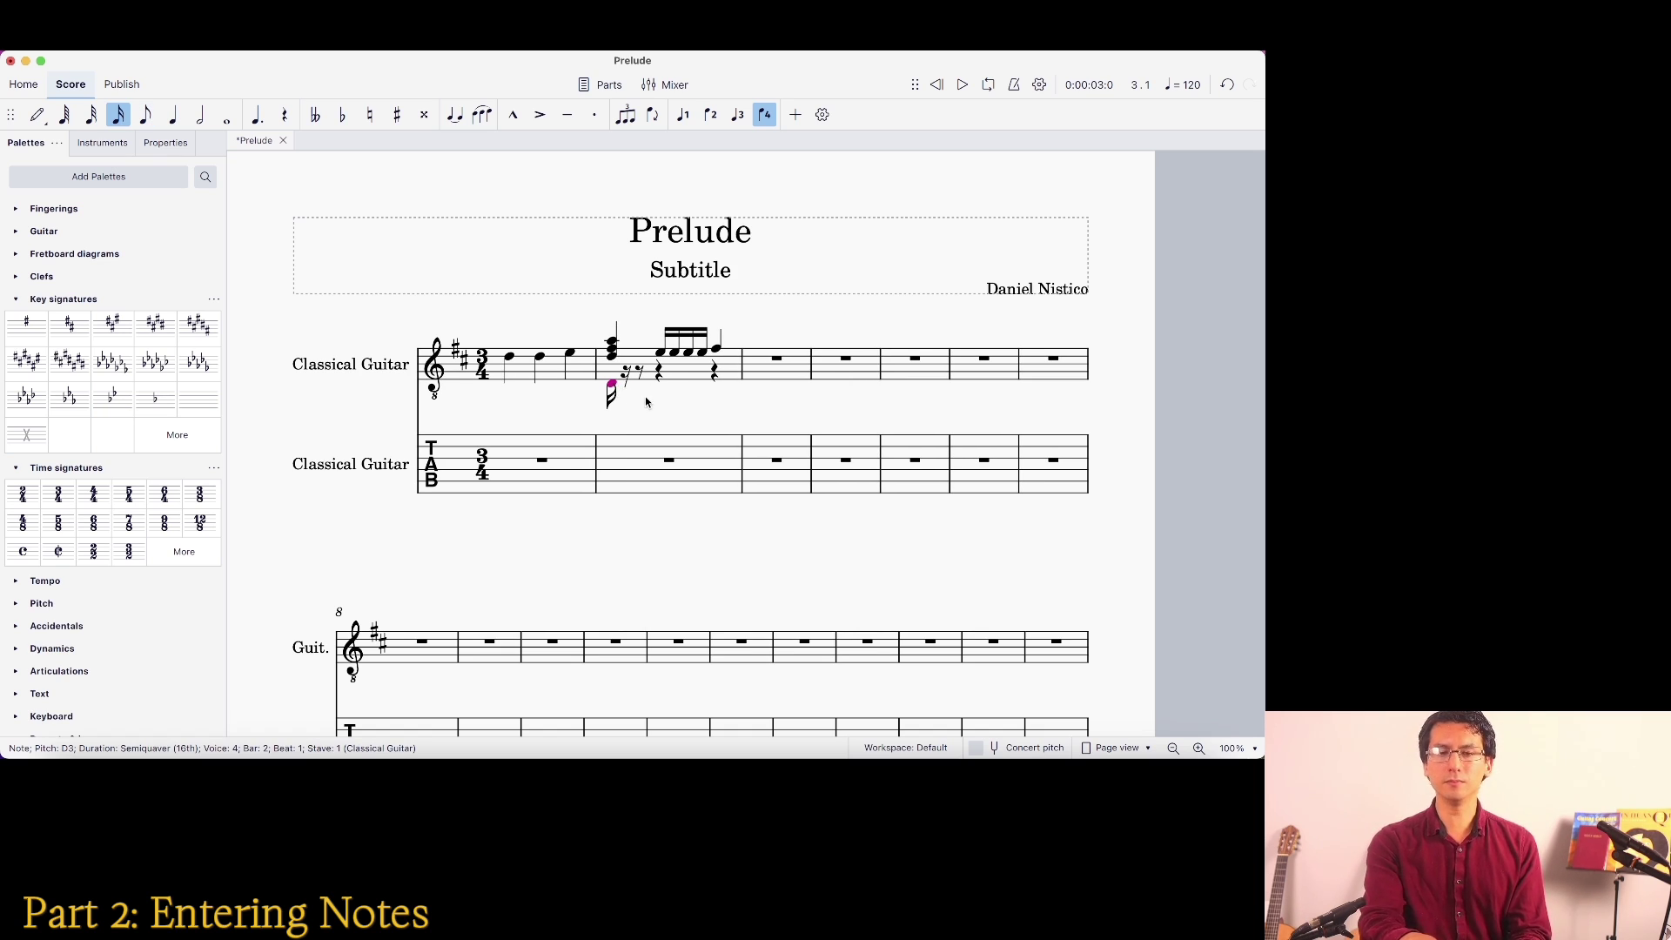
{"action": "key", "text": "4"}
{"action": "key", "text": "5"}
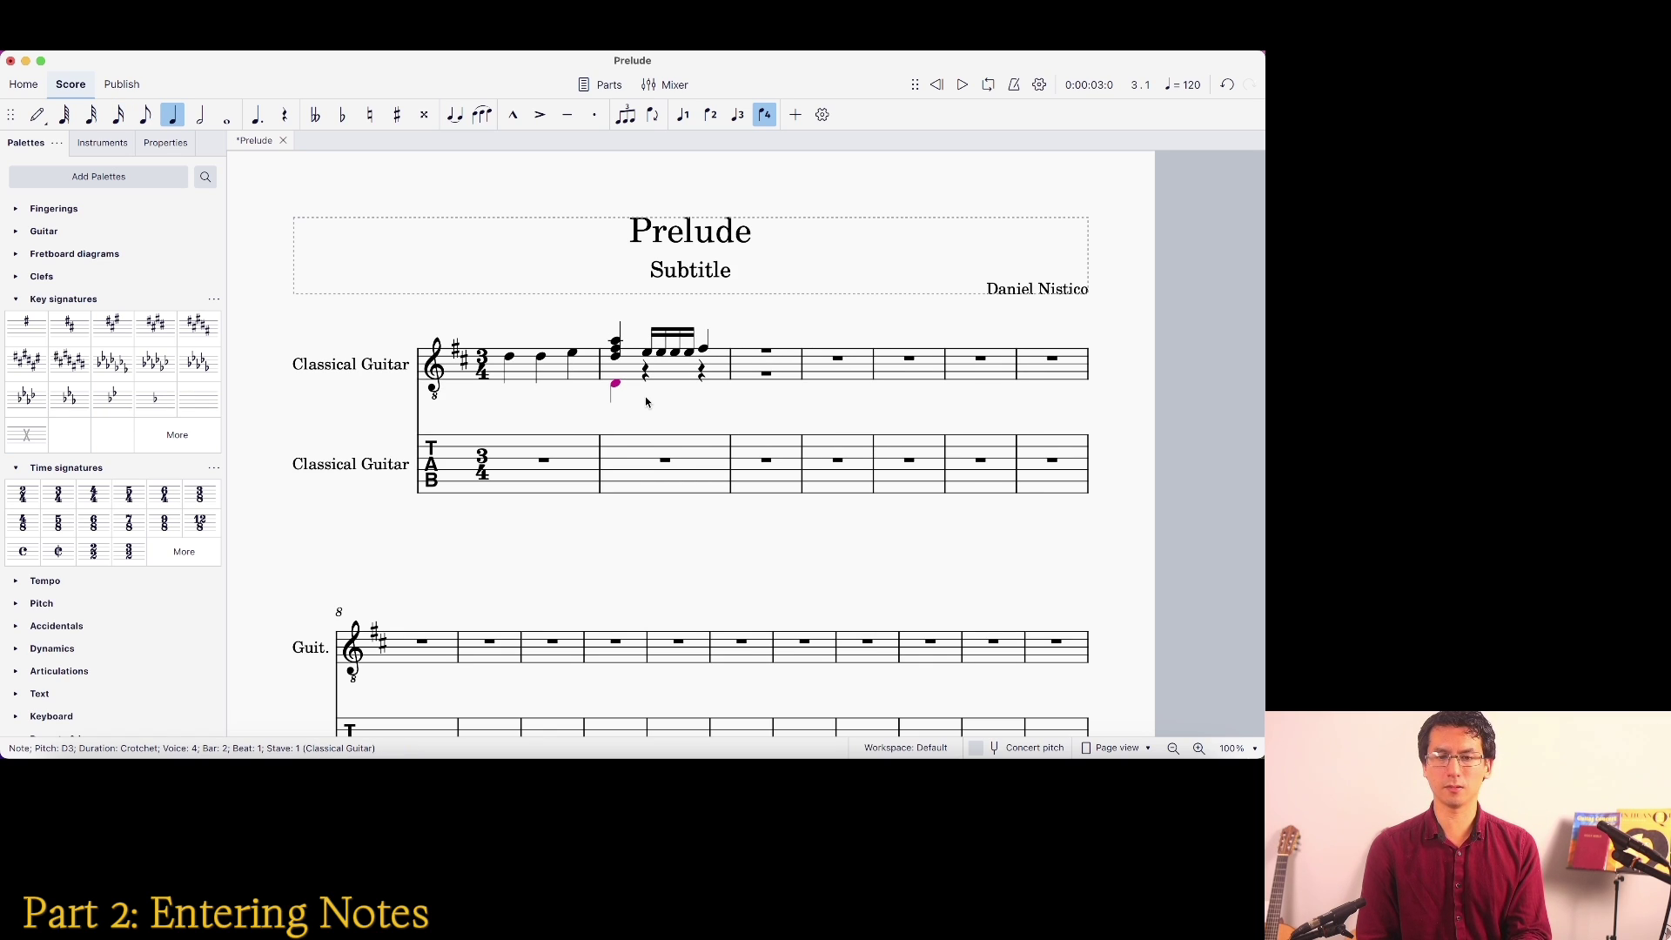
{"action": "key", "text": "6"}
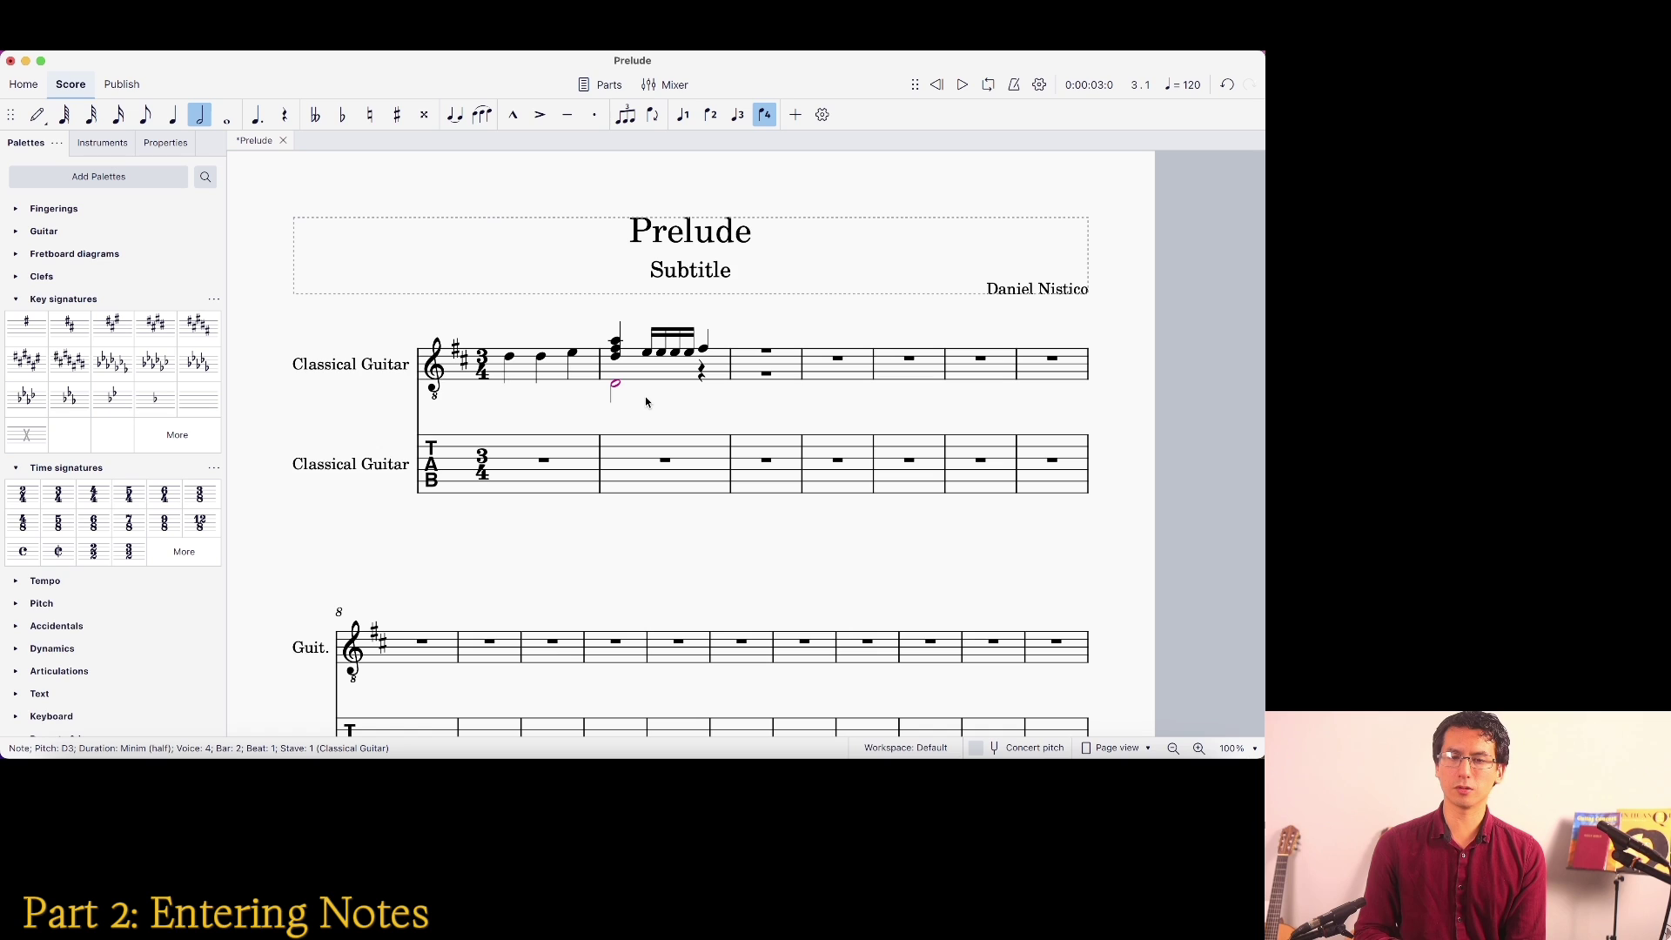
Enter a low D crotchet in voice 4 on the first beat of bar 3
{"action": "left_click", "coordinate": [757, 362]}
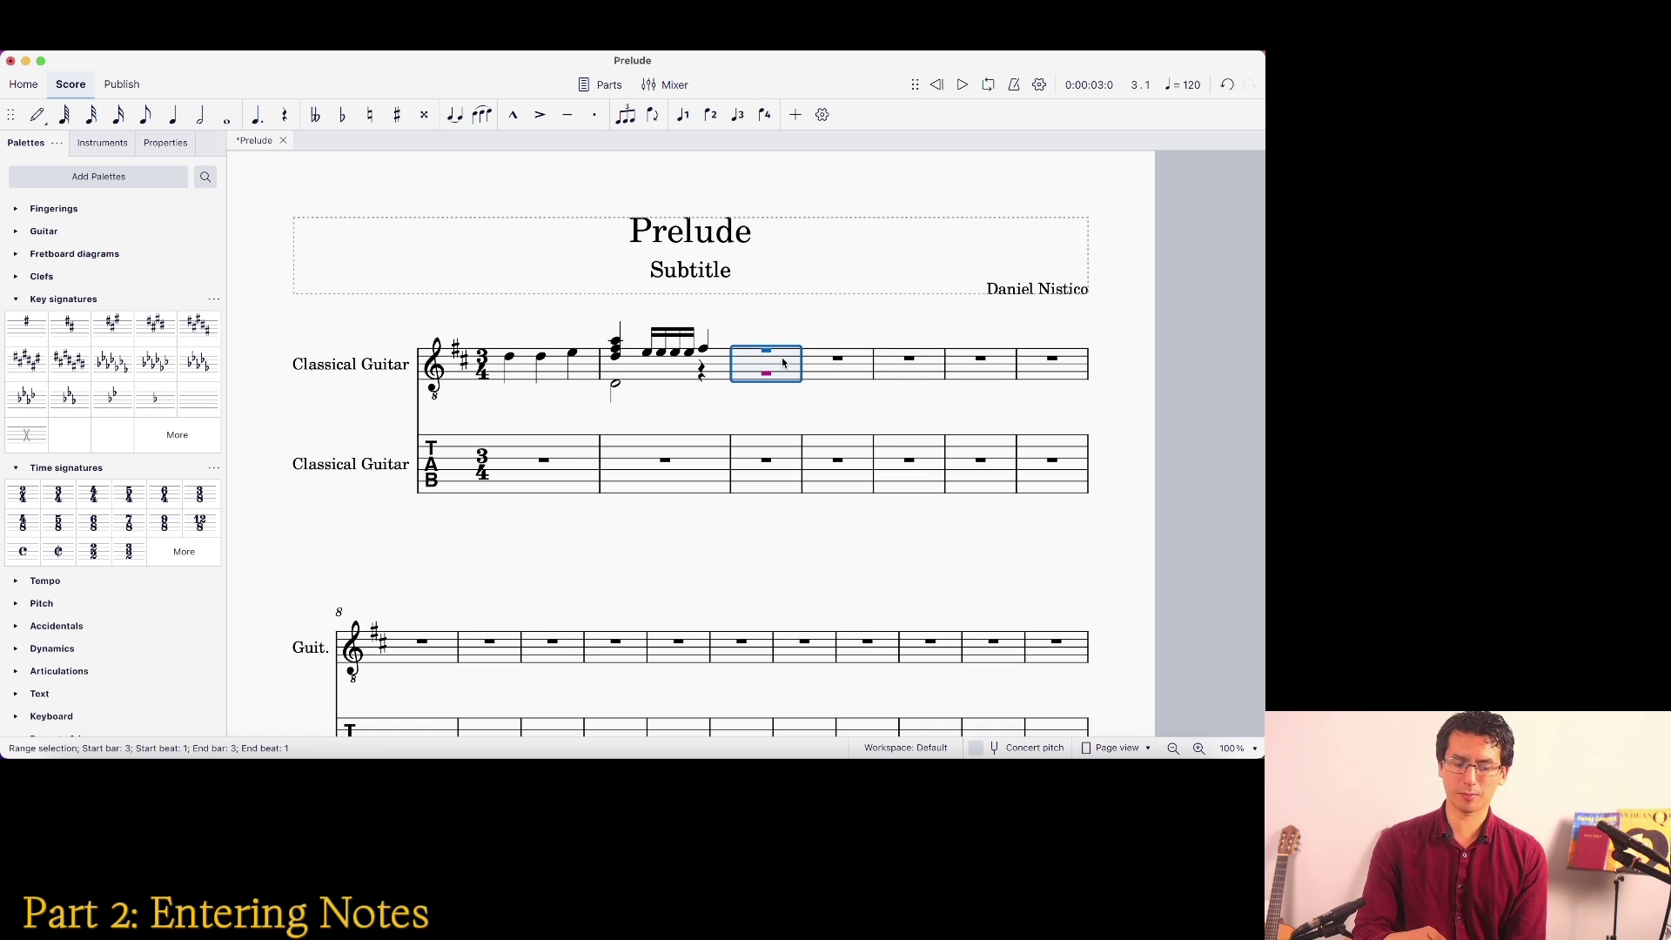
{"action": "key", "text": "n"}
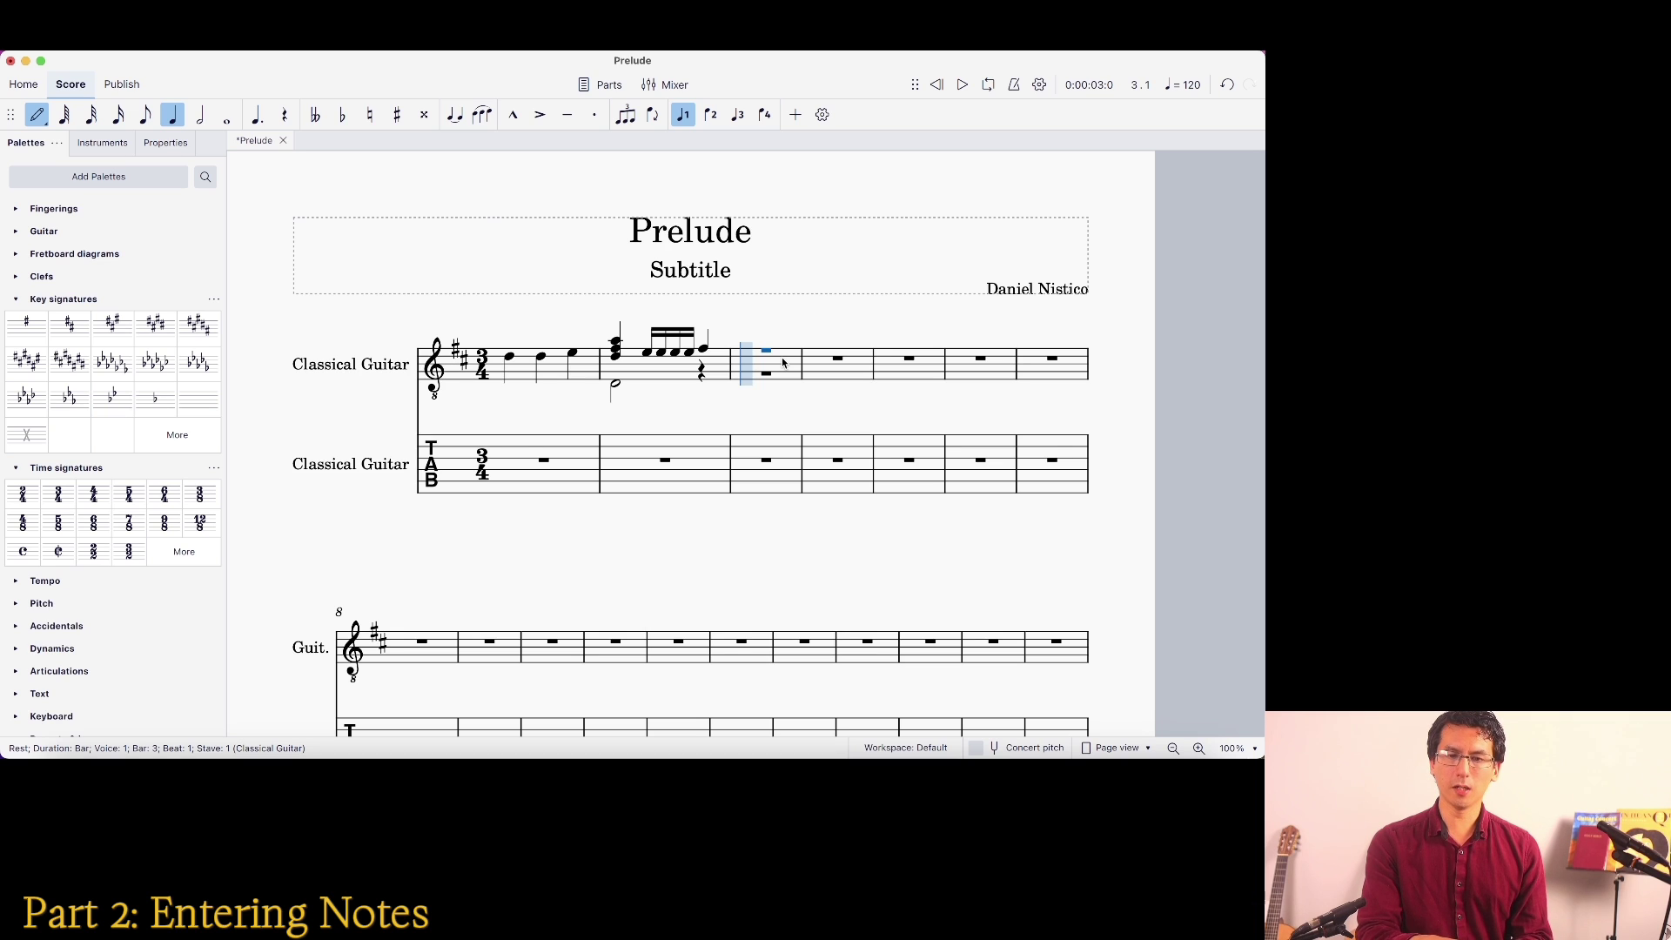
{"action": "key", "text": "super+alt+4"}
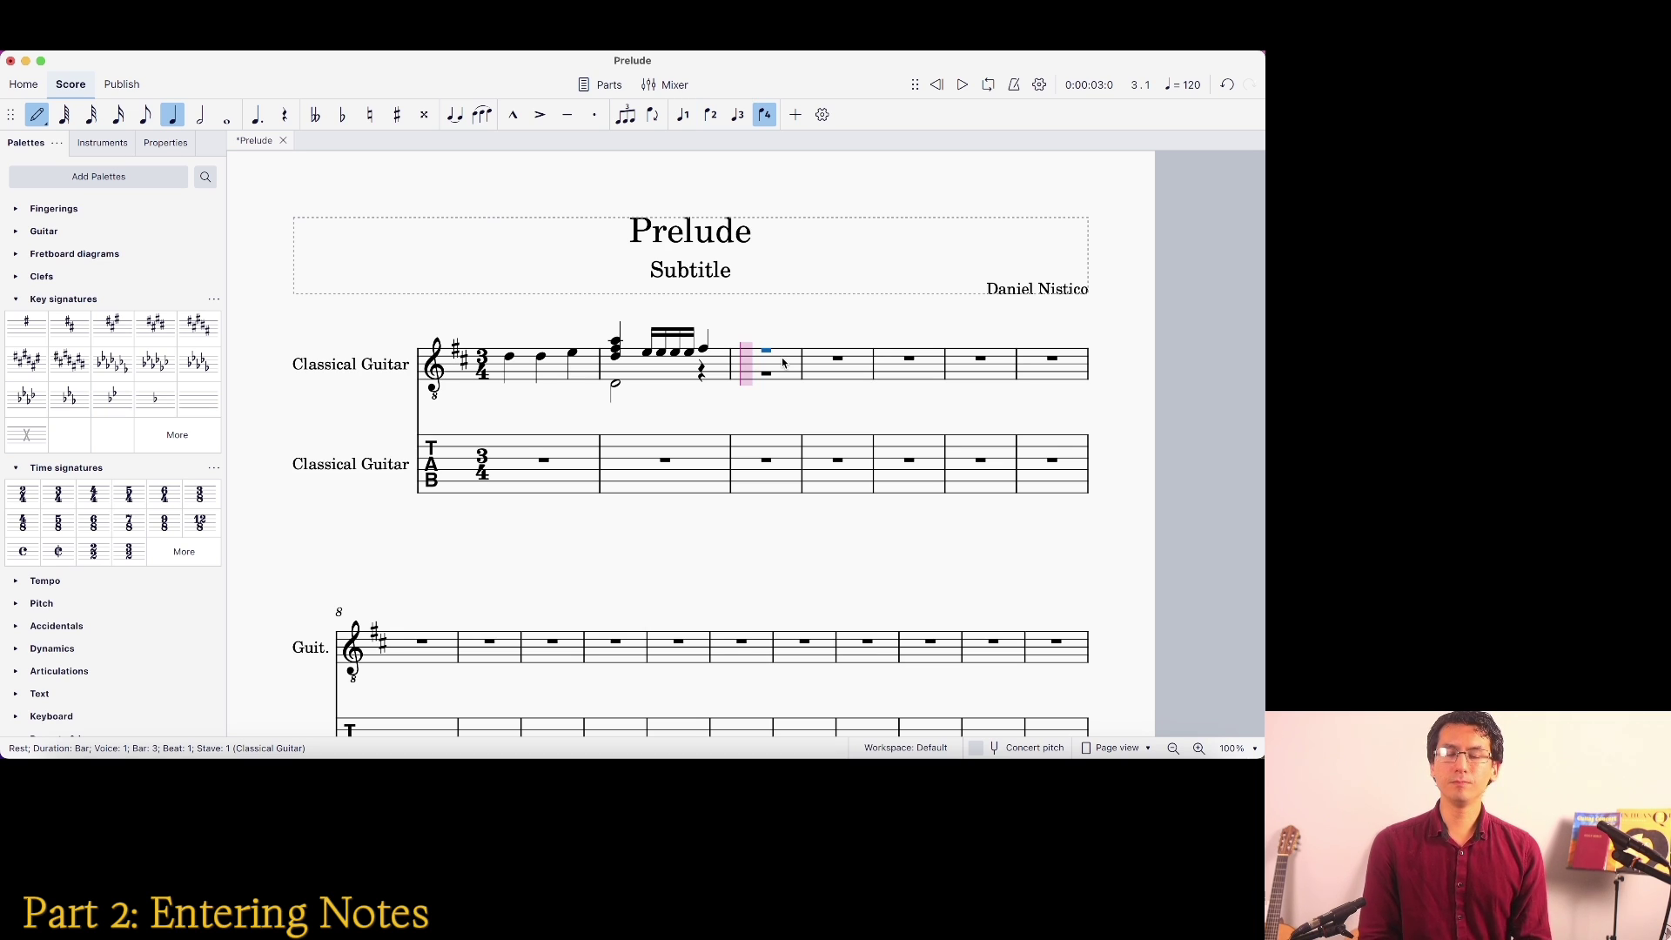
{"action": "key", "text": "d"}
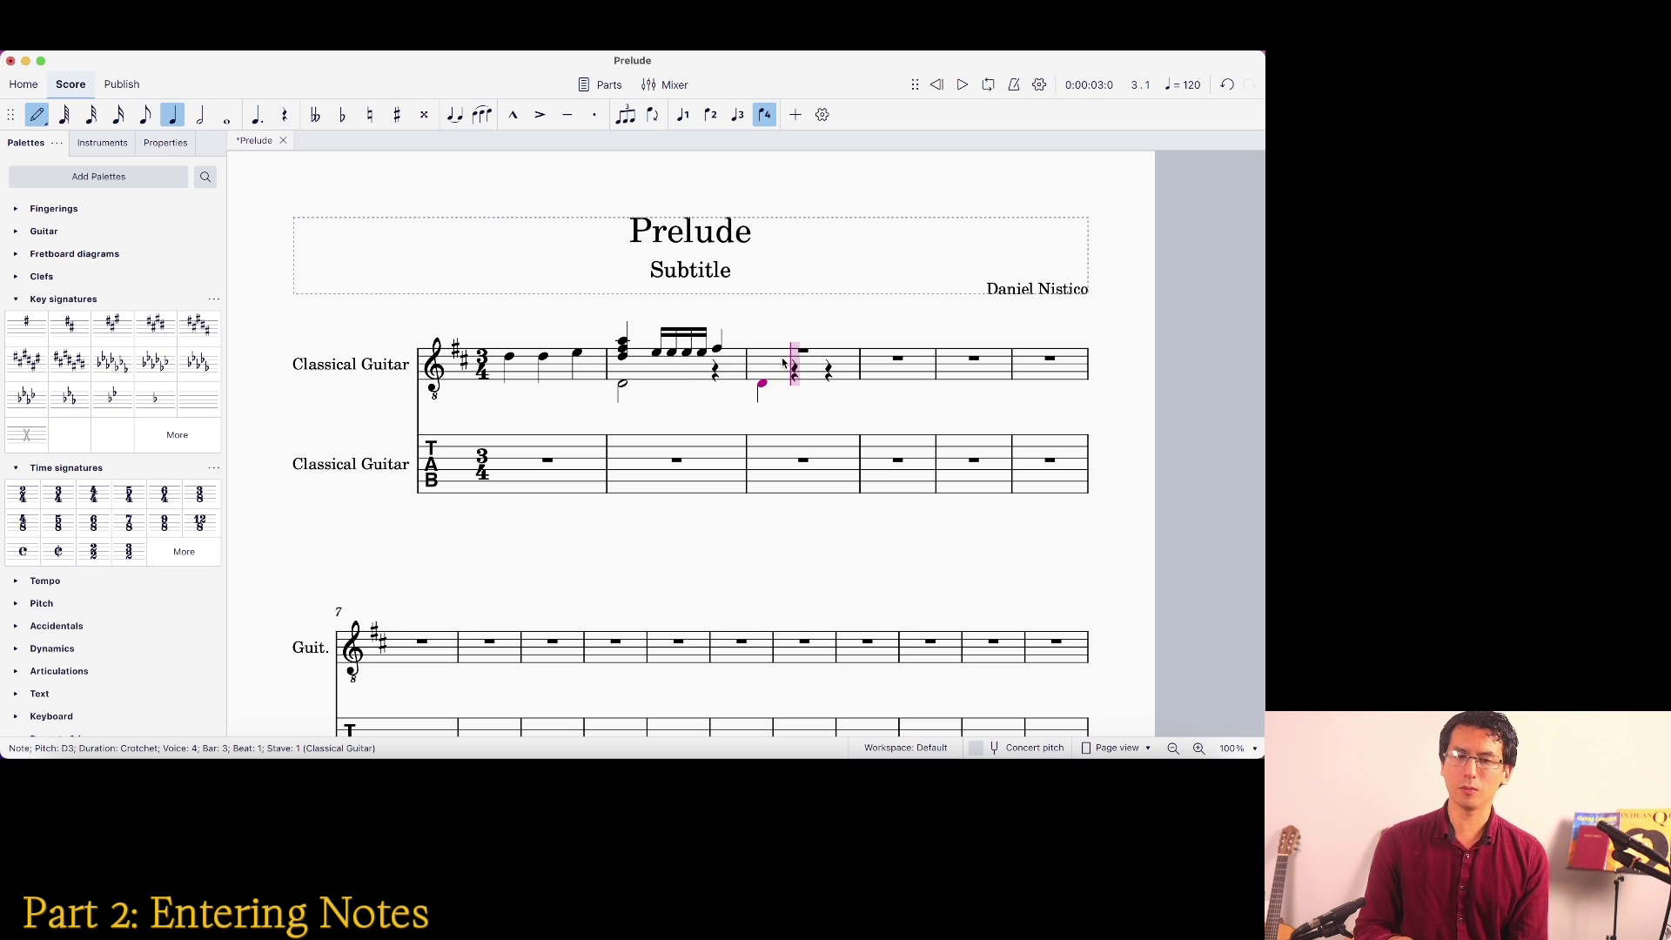
Step the input cursor back and forth through the voice 4 notes of bars 2 and 3, ending on bar 3's low D
{"action": "key", "text": "Left"}
{"action": "key", "text": "Left"}
{"action": "key", "text": "Left"}
{"action": "key", "text": "Right"}
{"action": "key", "text": "Right"}
{"action": "key", "text": "Left"}
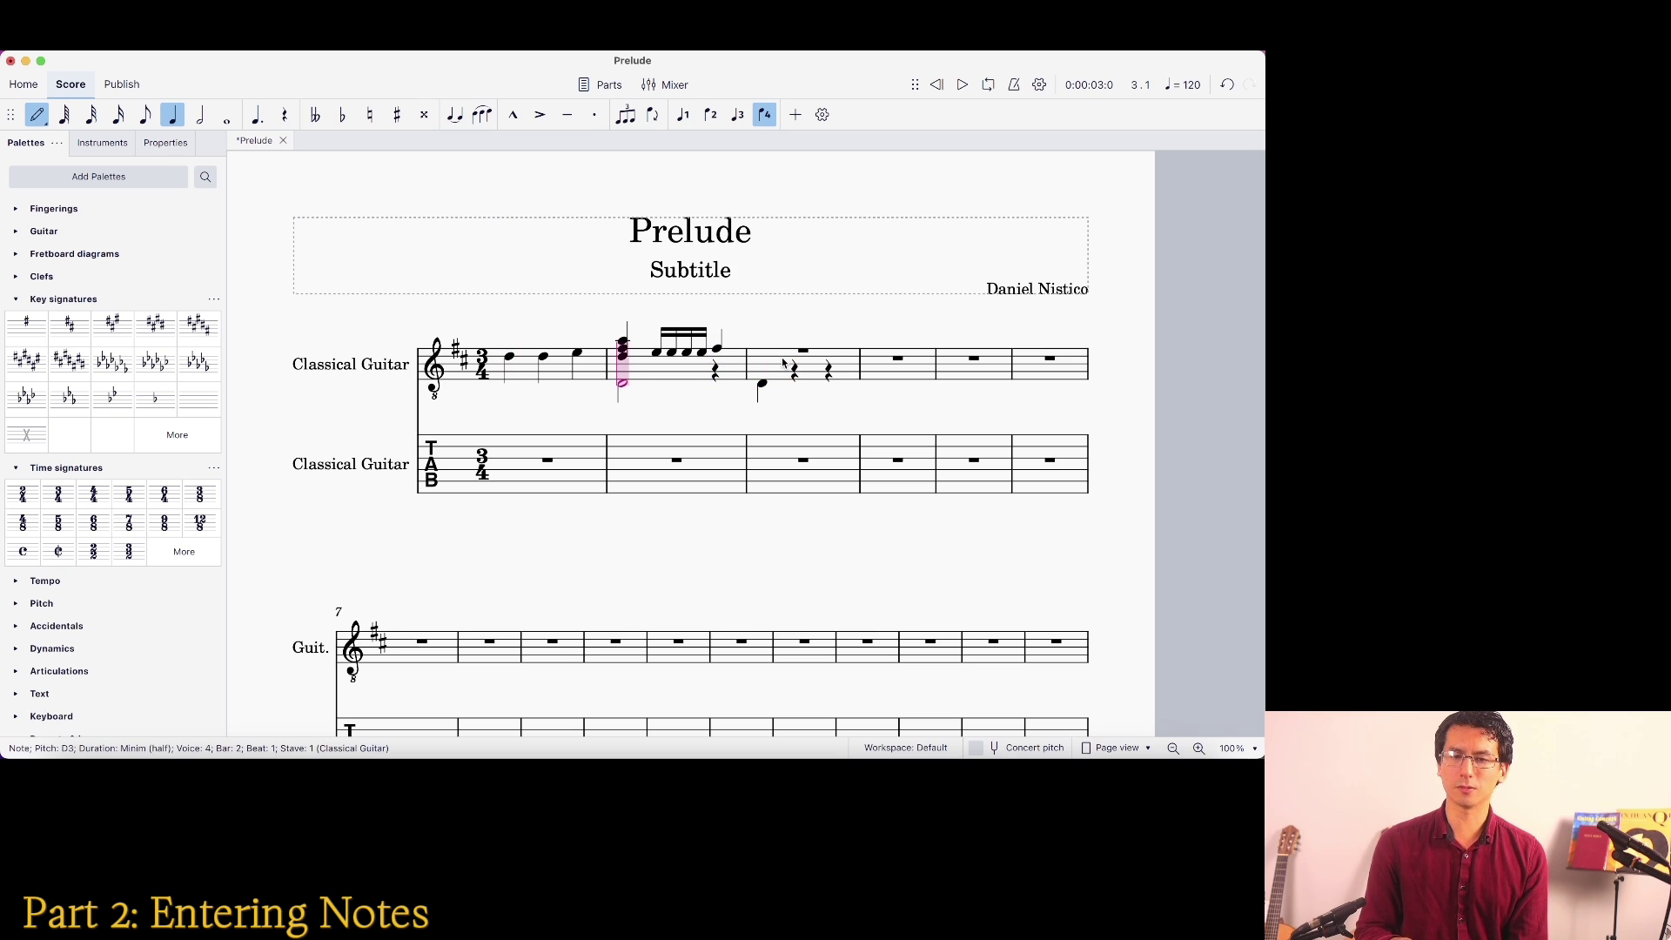
{"action": "key", "text": "Right"}
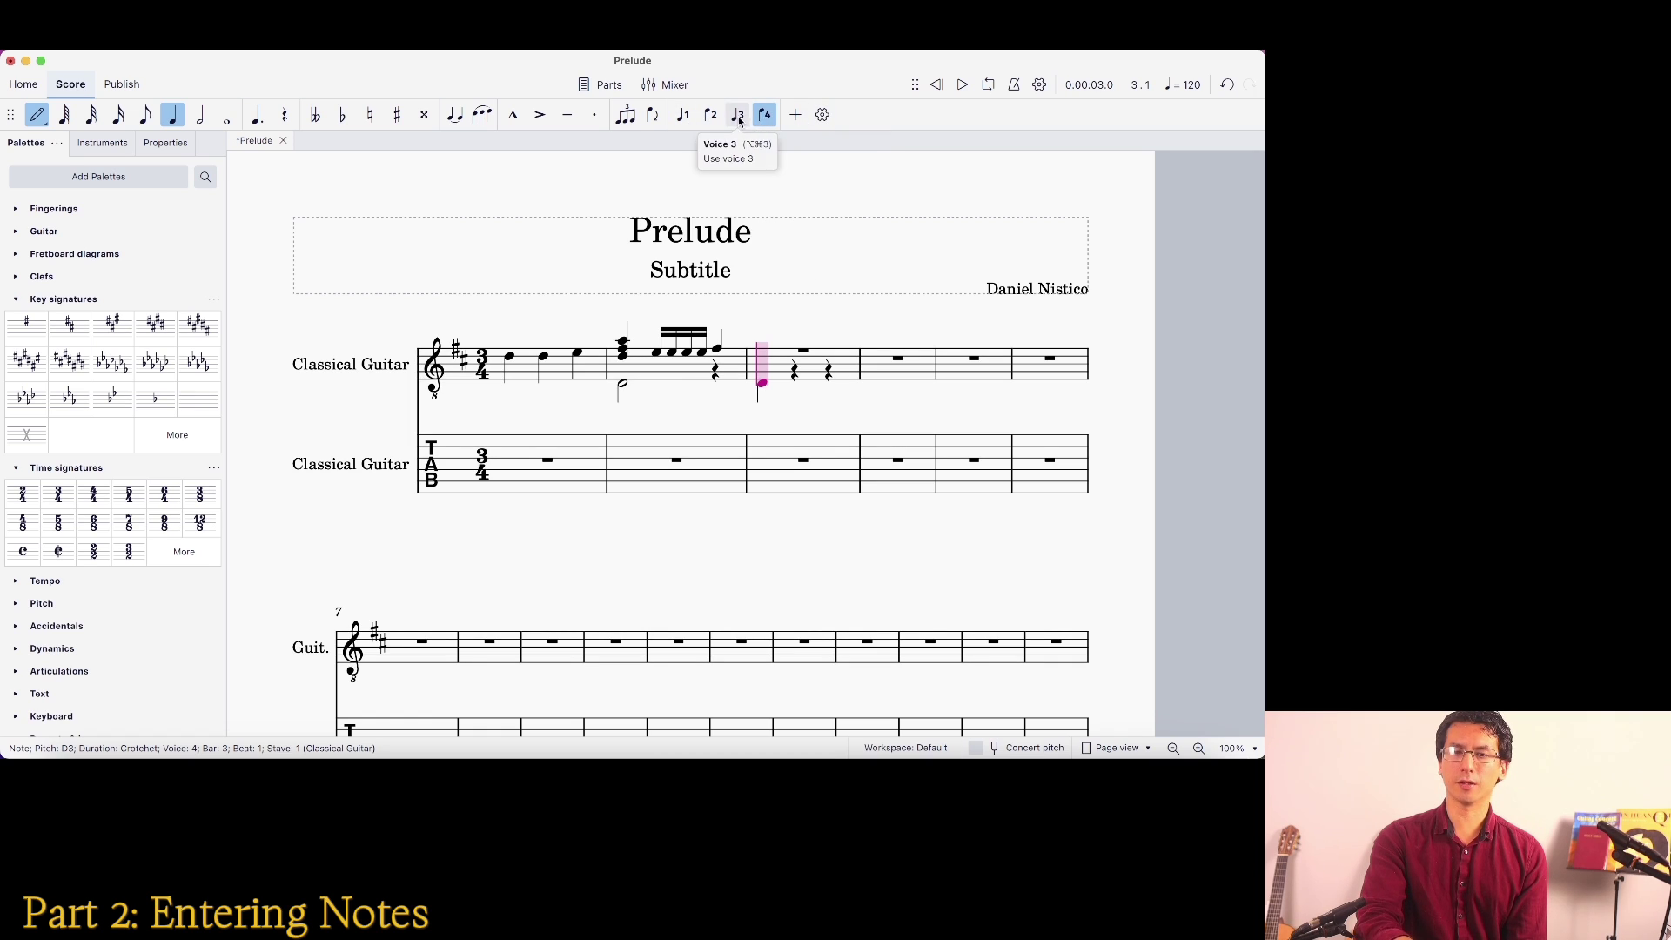
Hide voices 3 and 4 from the note input toolbar and make both visible again
{"action": "left_click", "coordinate": [824, 115]}
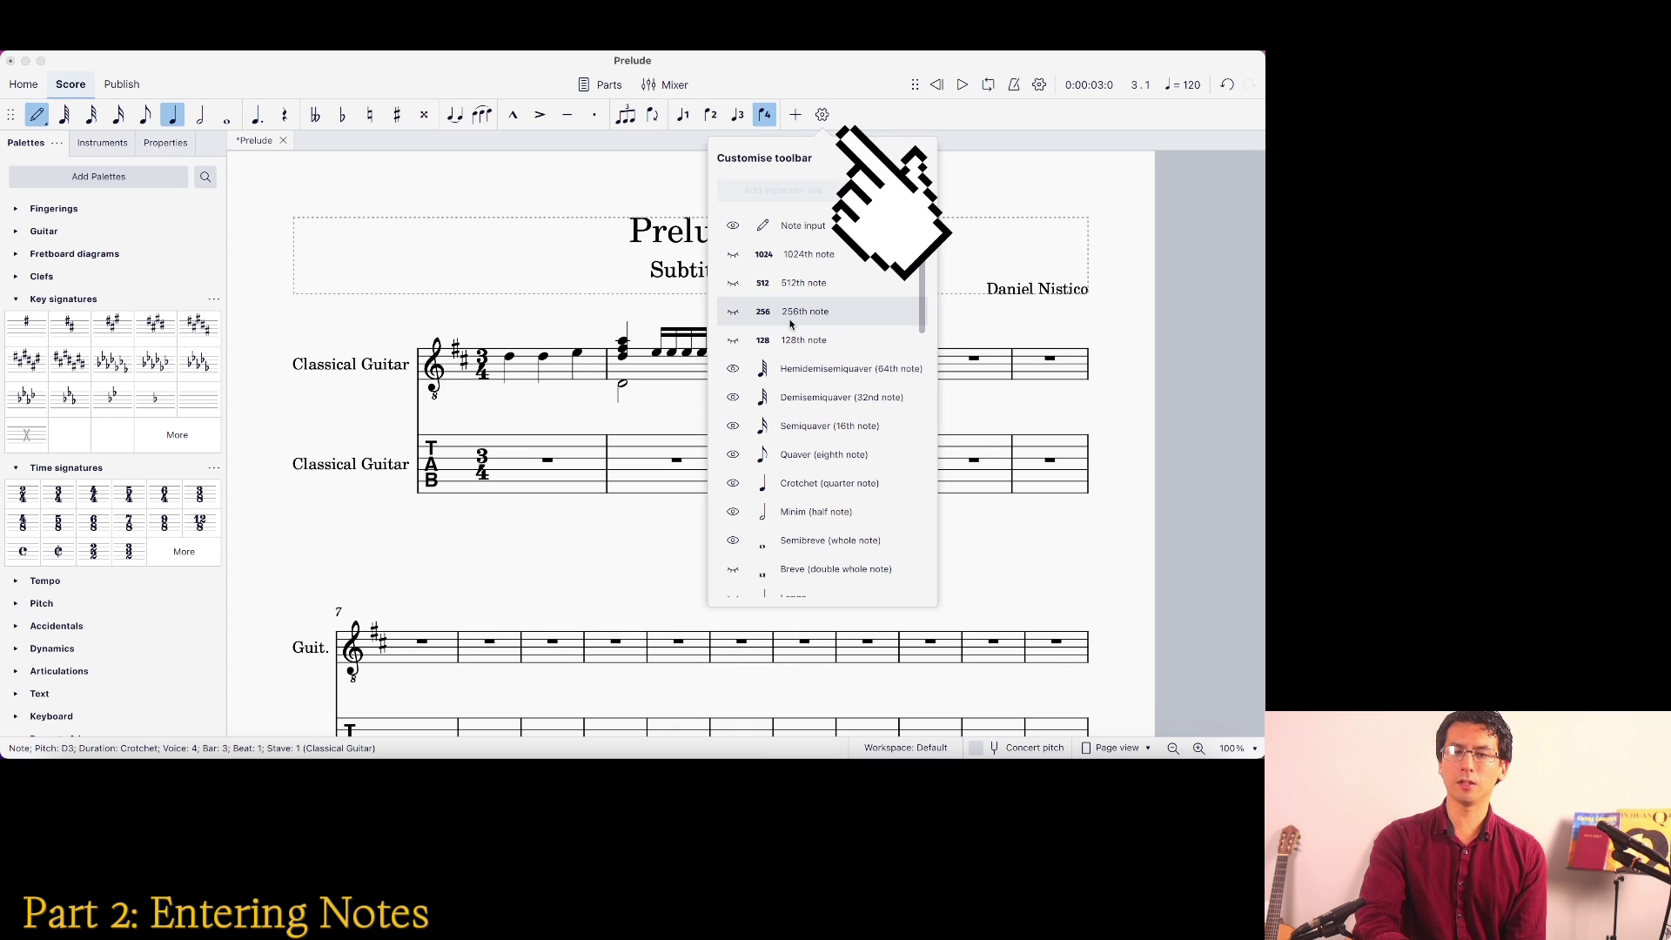
{"action": "scroll", "coordinate": [791, 324], "scroll_direction": "down", "scroll_amount": 10}
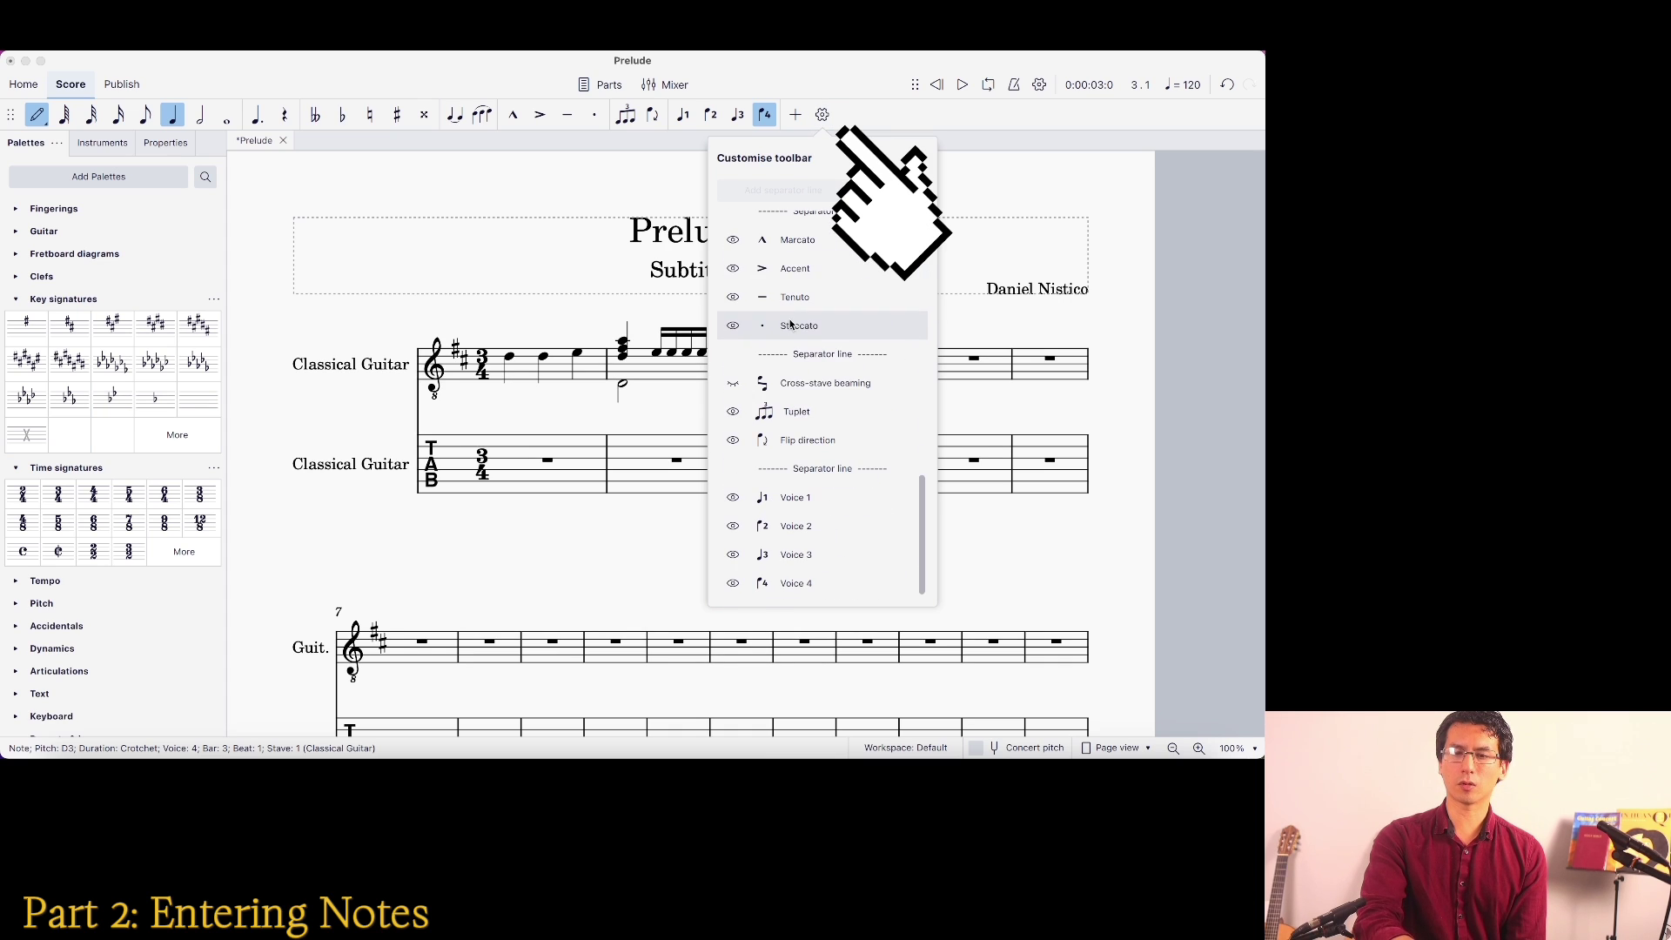
{"action": "left_click", "coordinate": [732, 554]}
{"action": "left_click", "coordinate": [709, 583]}
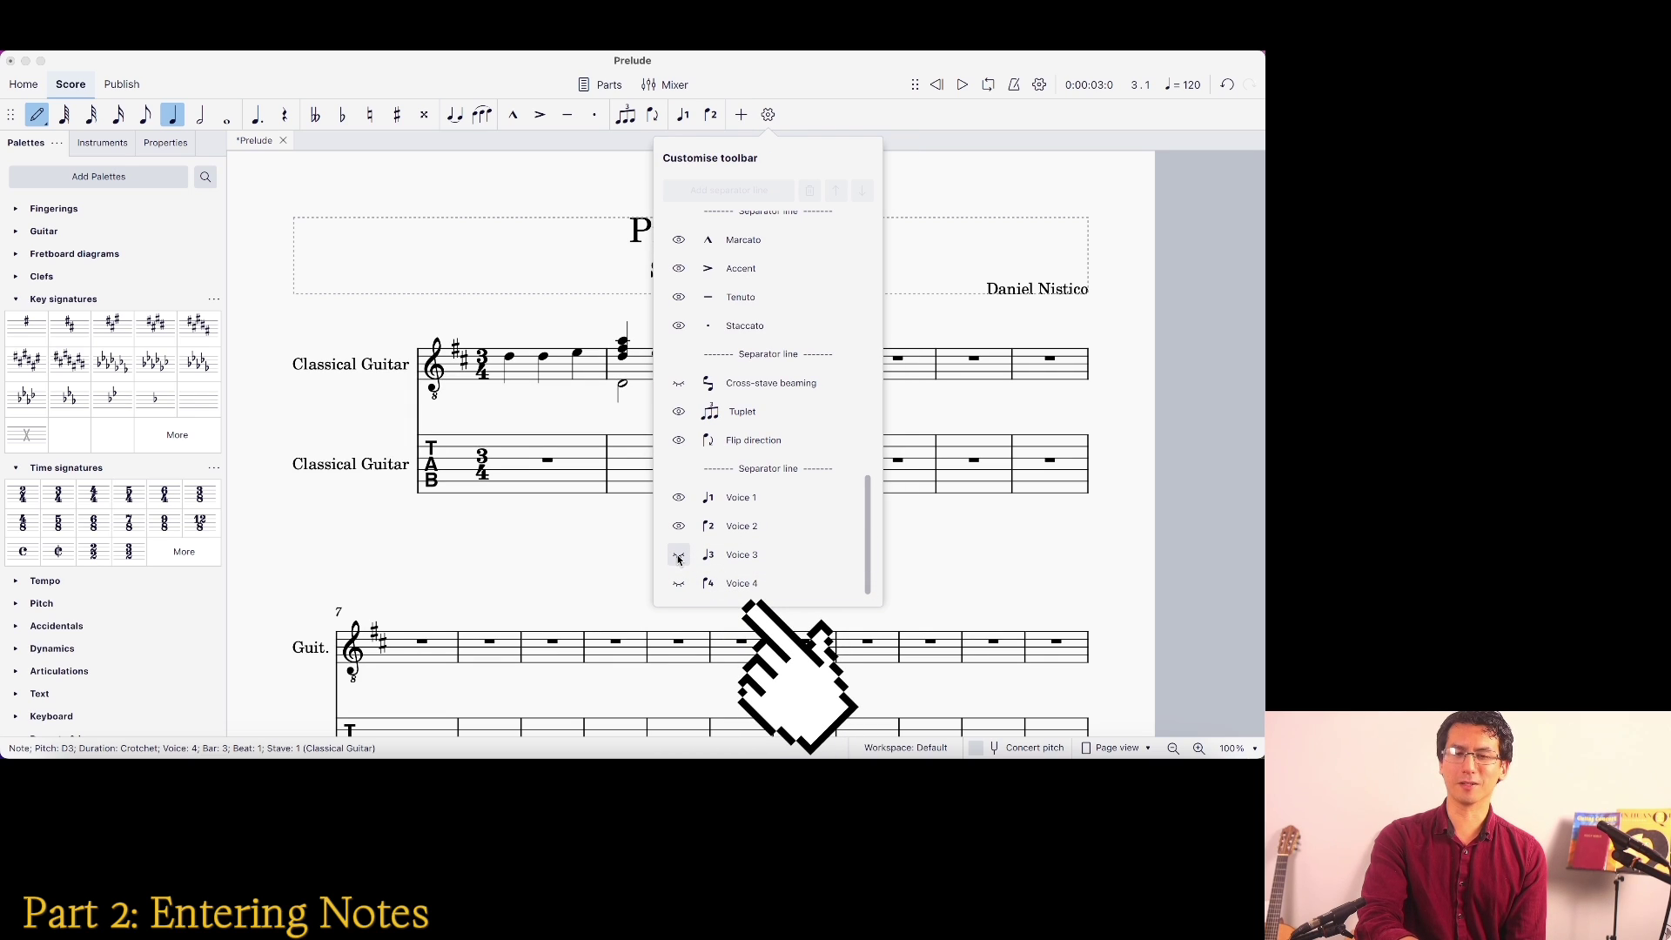
{"action": "left_click", "coordinate": [678, 557]}
{"action": "left_click", "coordinate": [708, 583]}
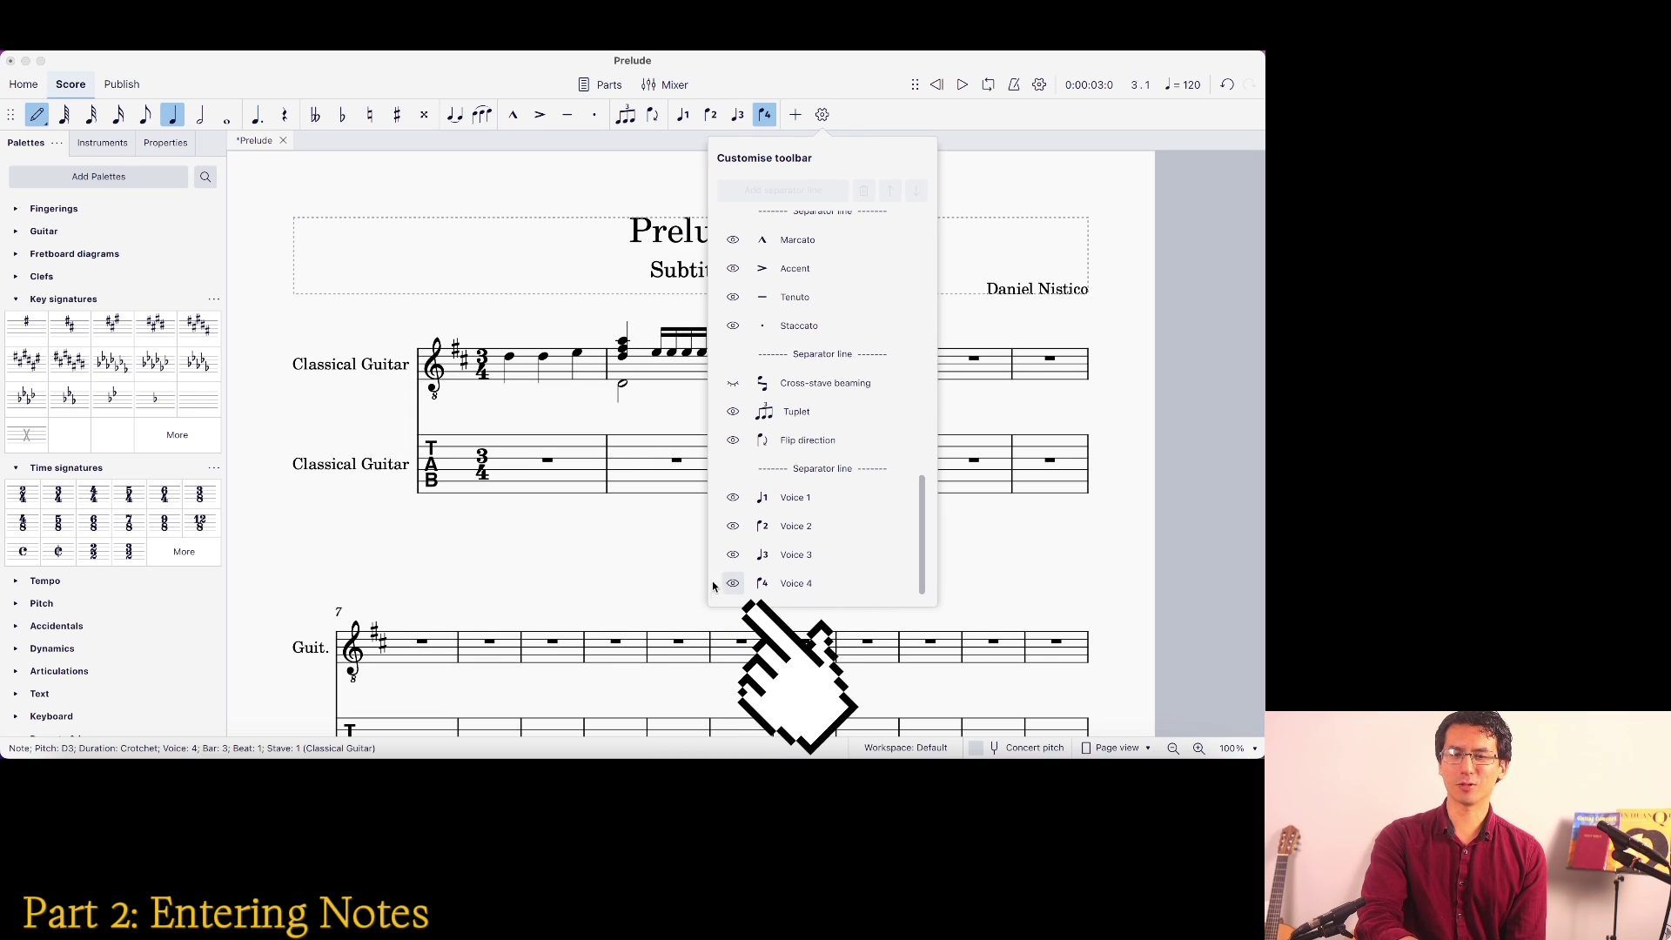
Convert the voice 4 low D crotchet on bar 3's first beat into a triplet
{"action": "left_click", "coordinate": [773, 106]}
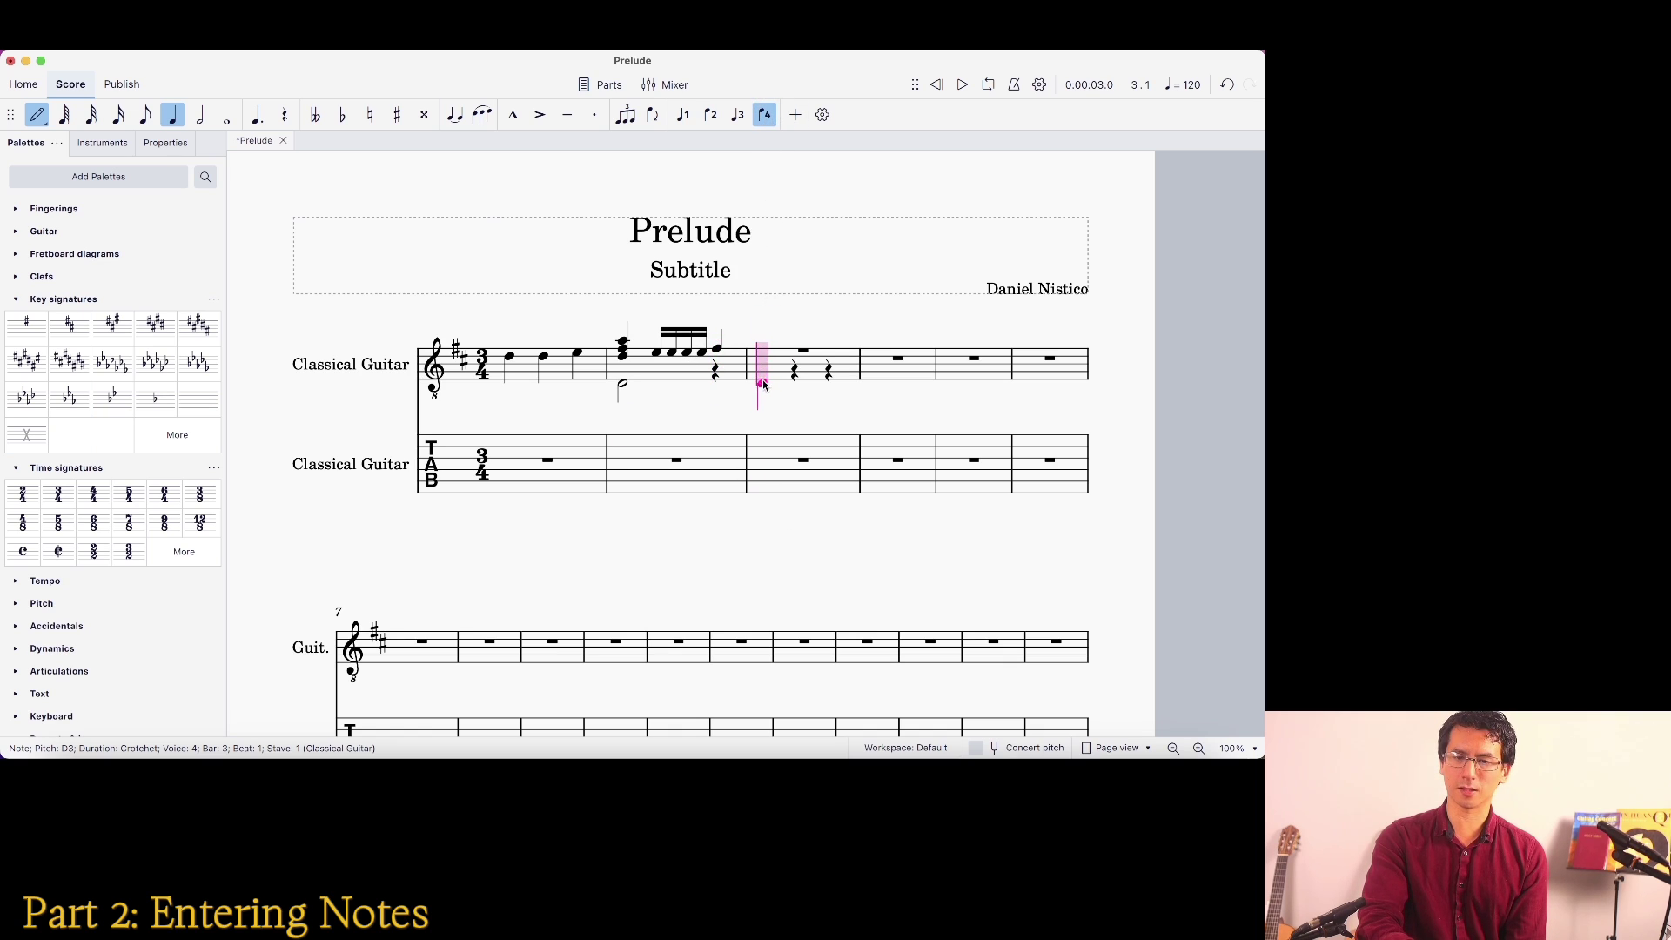
{"action": "left_click", "coordinate": [765, 113]}
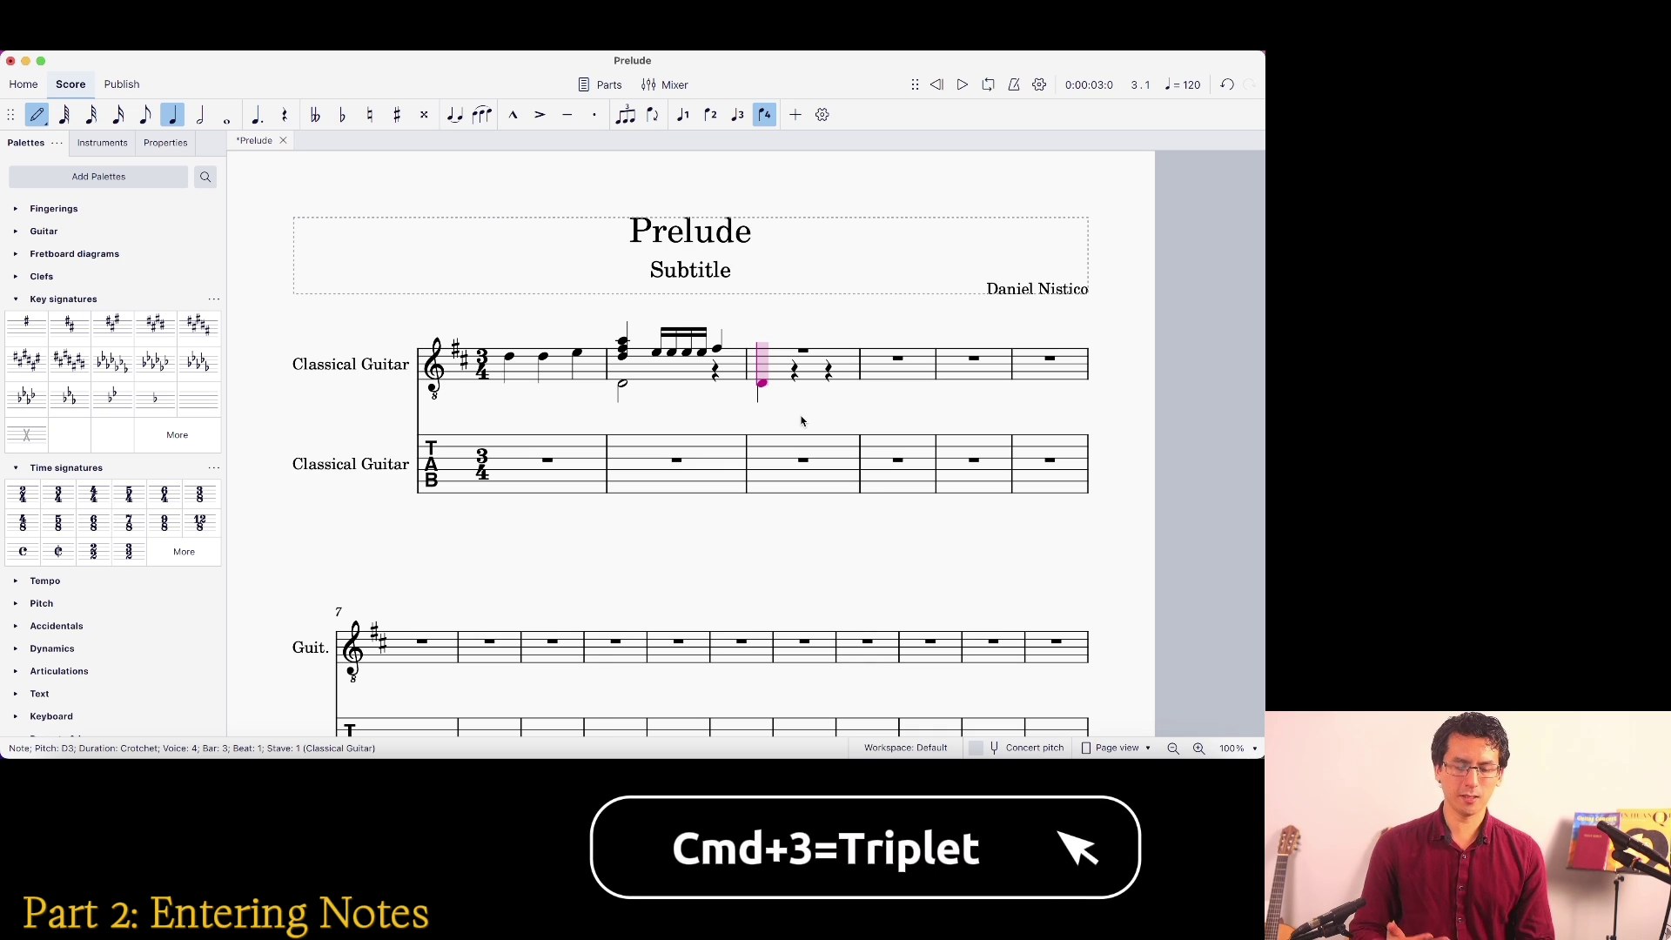
{"action": "key", "text": "super+3"}
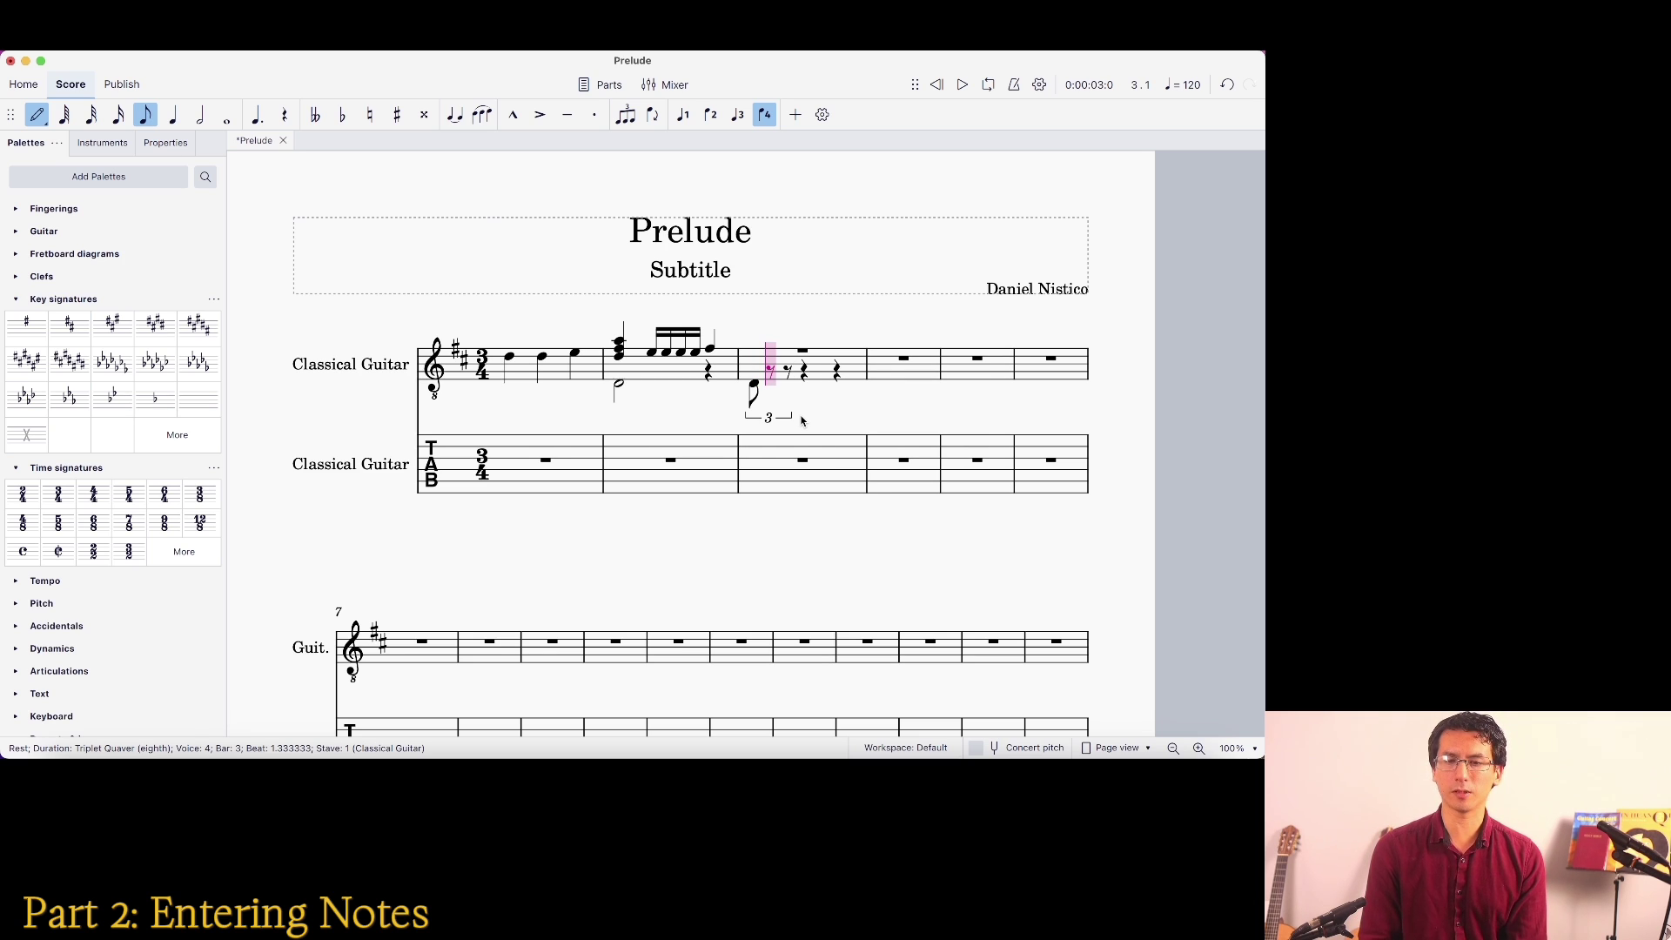
{"action": "key", "text": "super+z"}
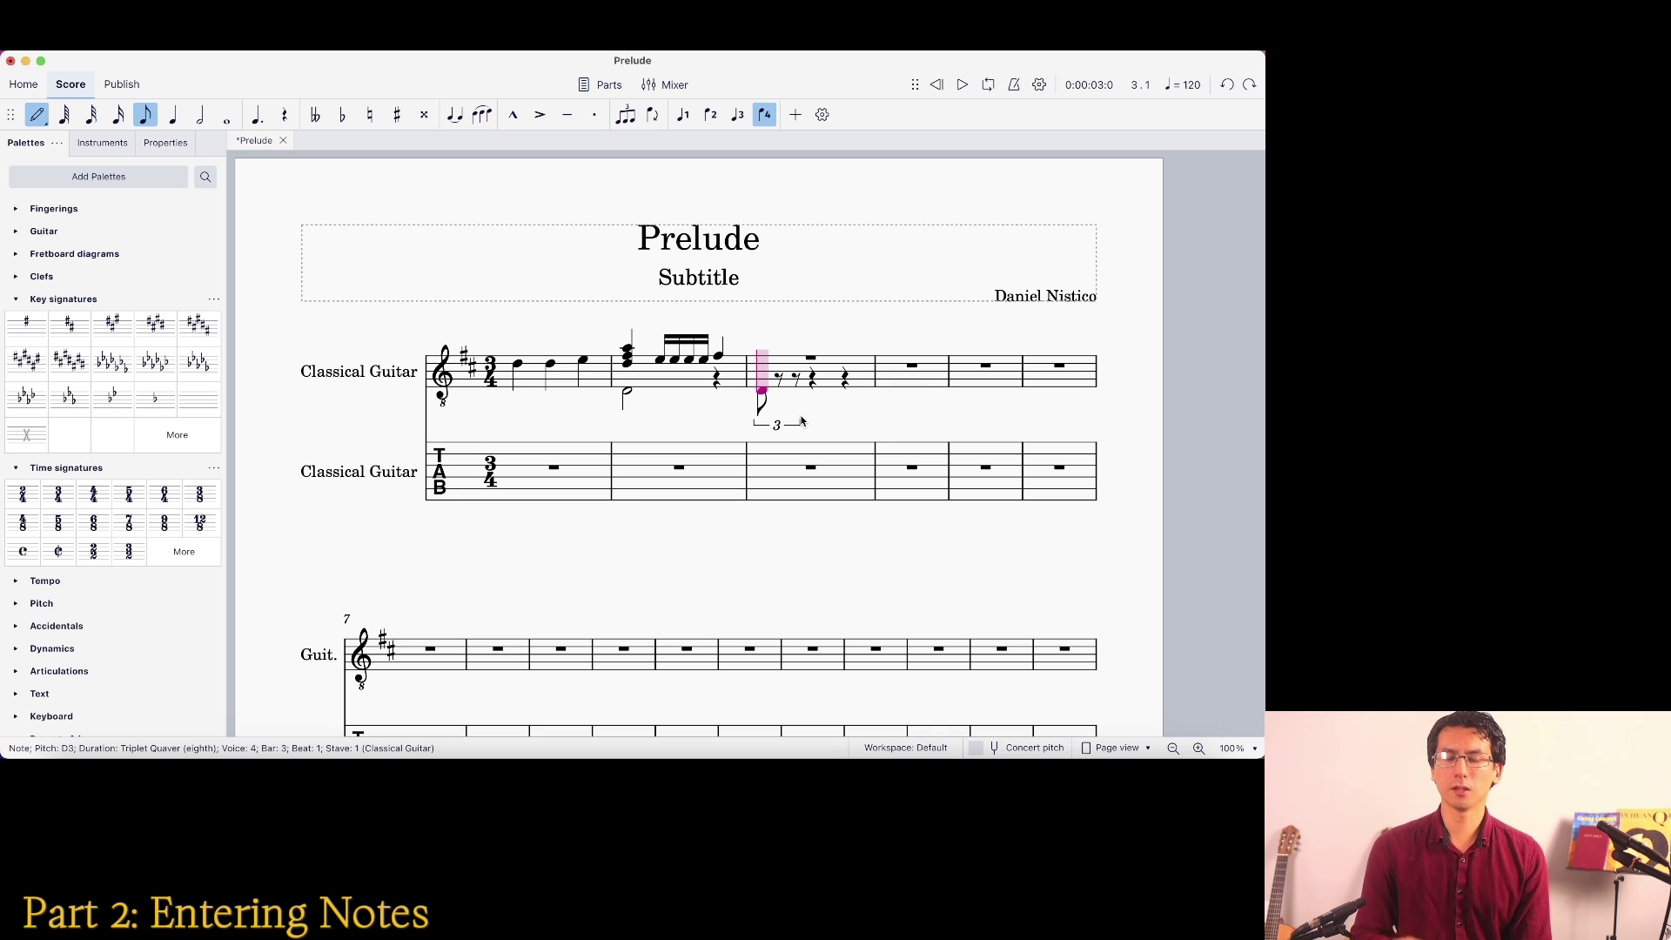
Try nesting an octuplet on the first note of bar 3's triplet, and undo both tuplets
{"action": "left_click", "coordinate": [628, 115]}
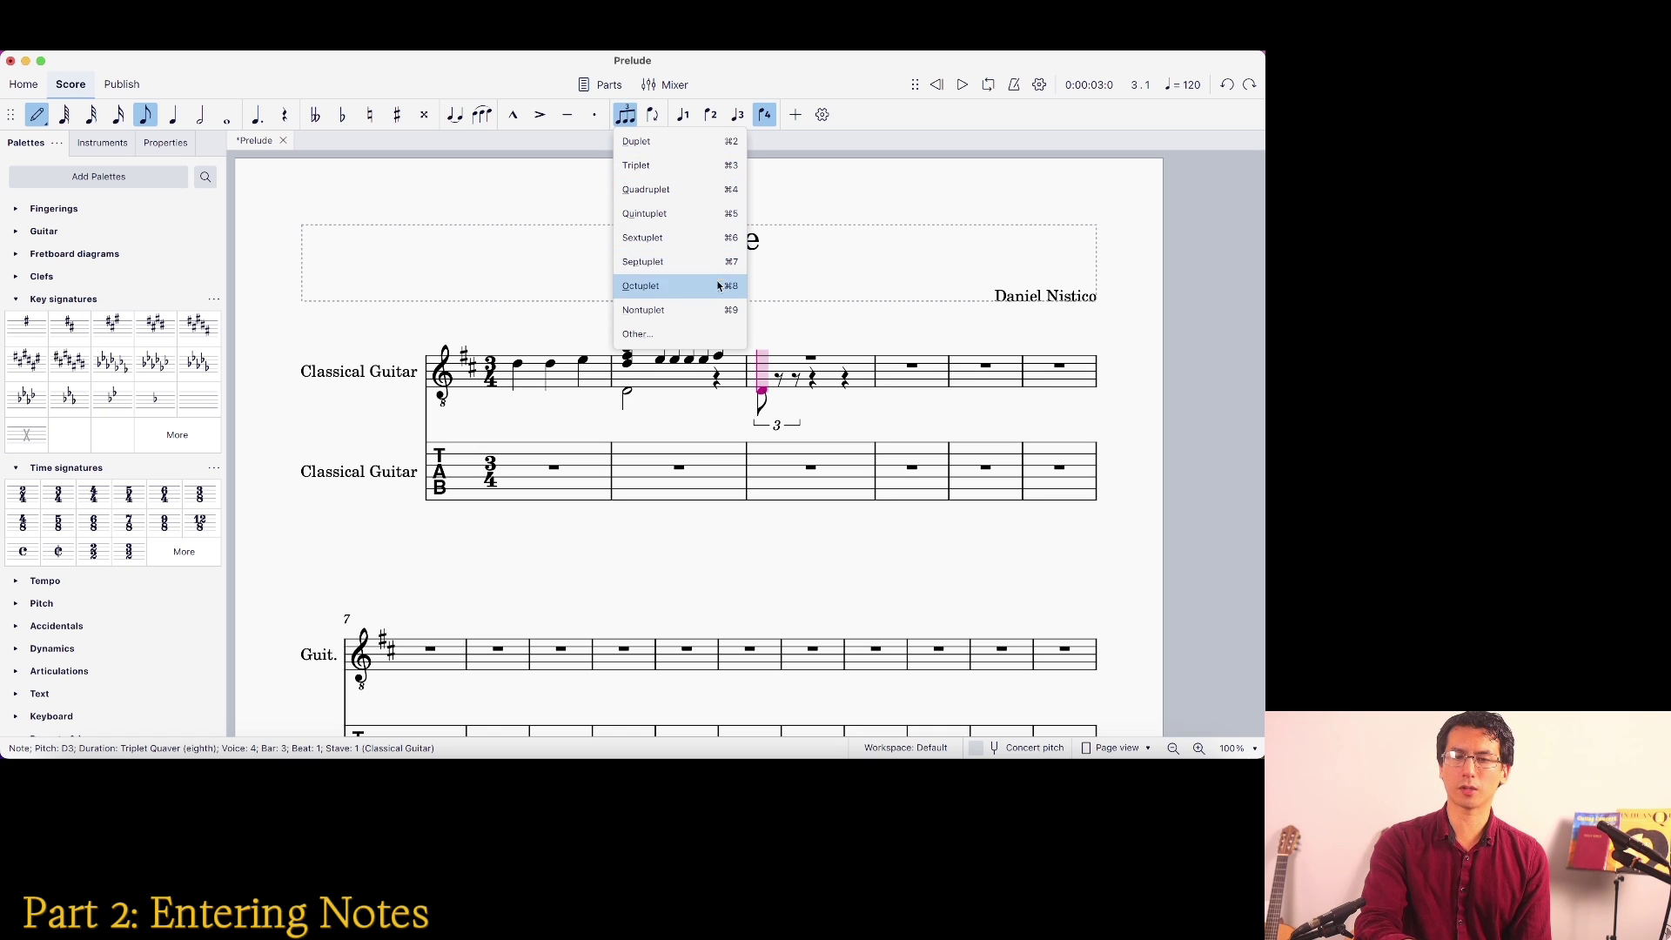
{"action": "left_click", "coordinate": [627, 109]}
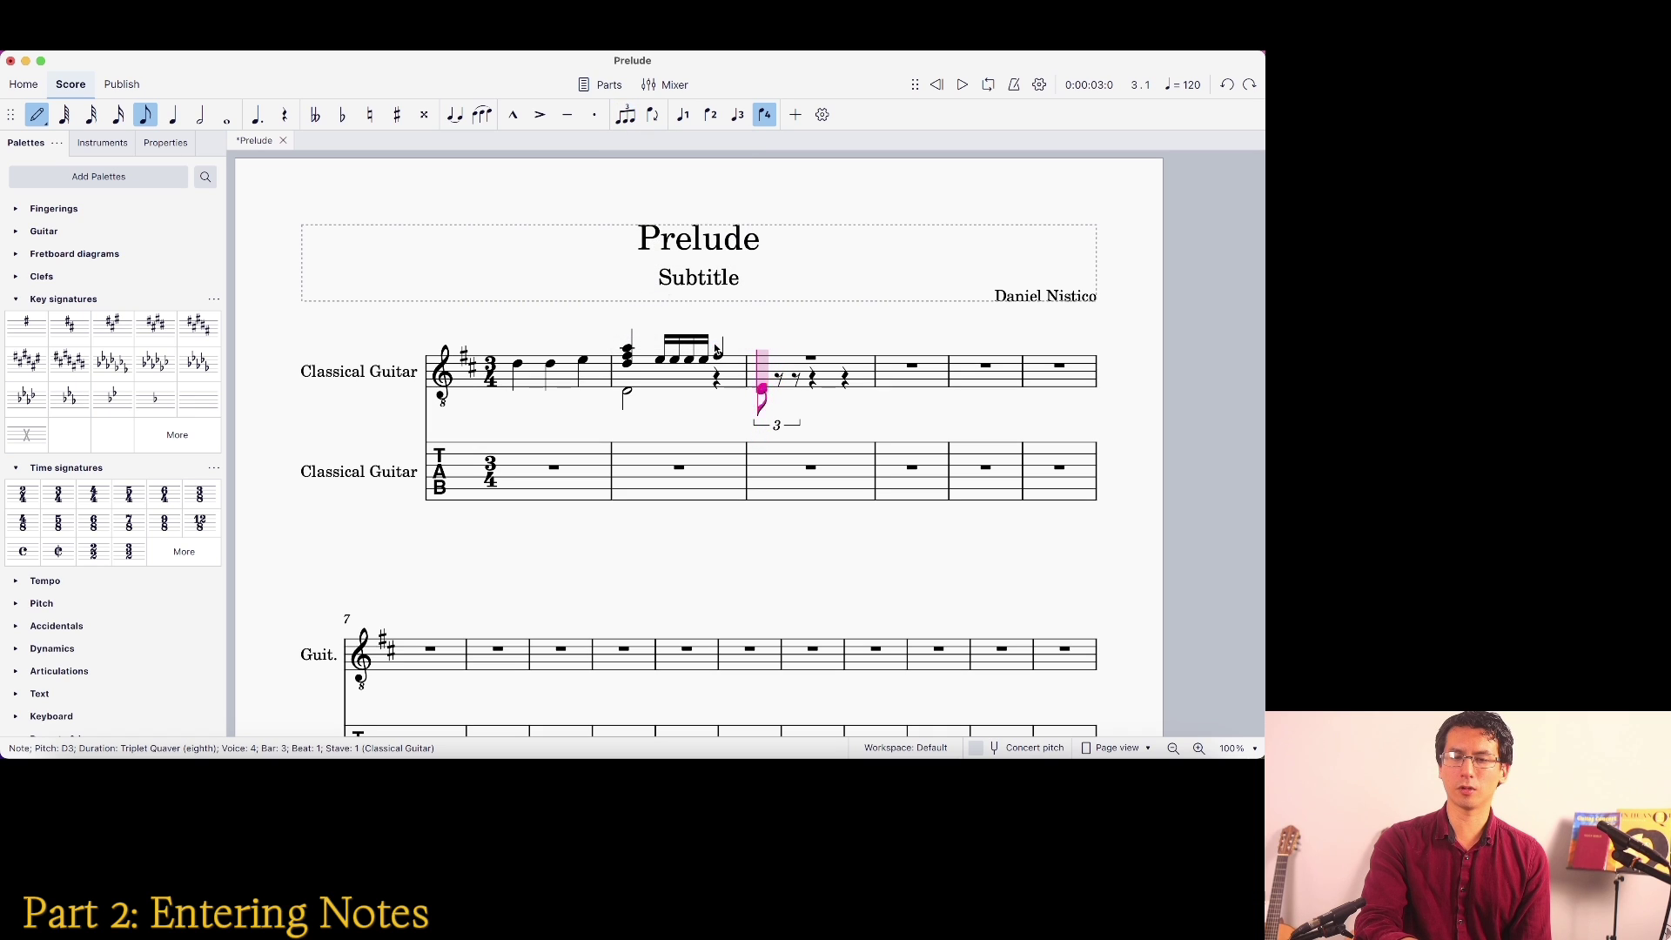
{"action": "left_click", "coordinate": [624, 119]}
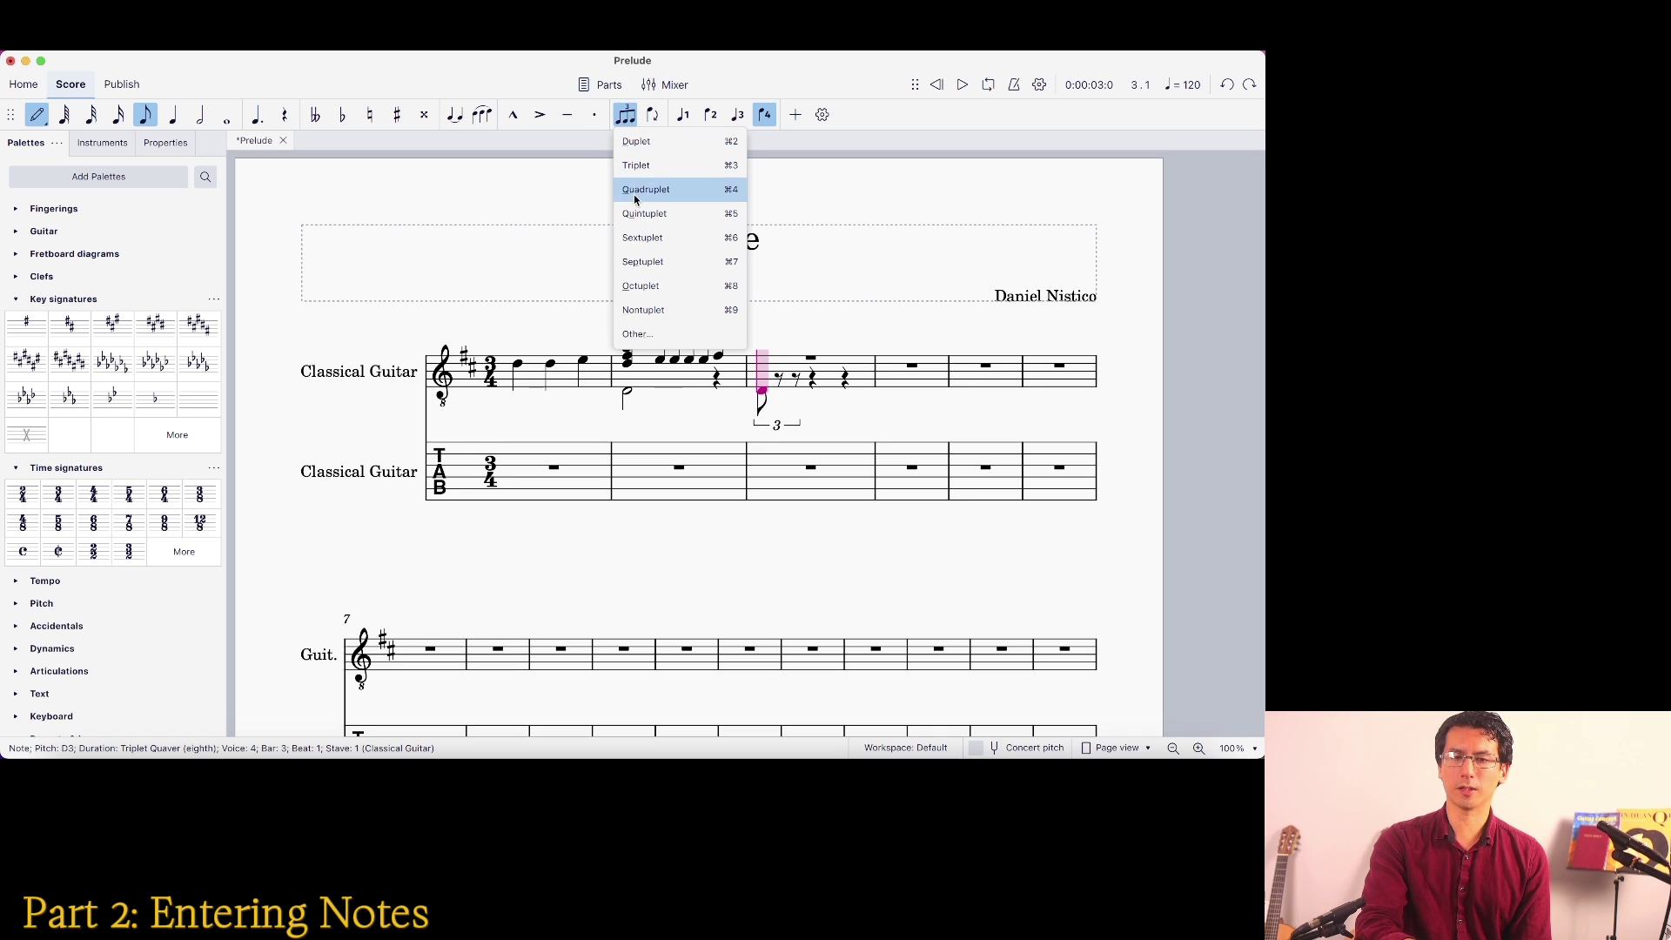
{"action": "left_click", "coordinate": [643, 284]}
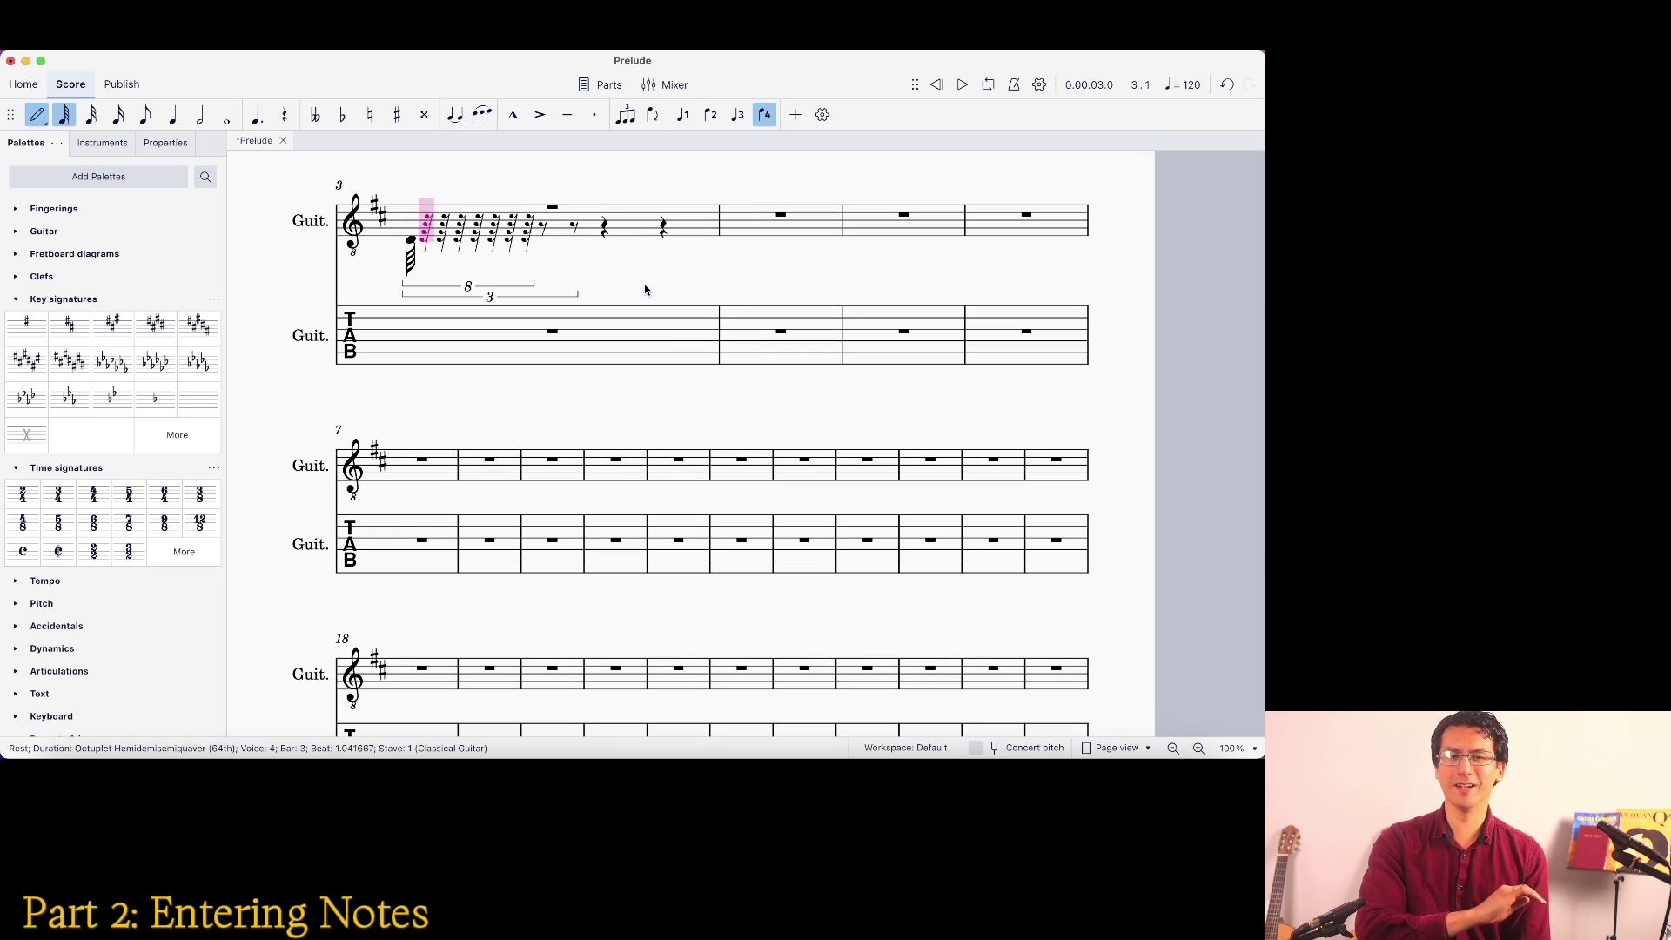
{"action": "left_click", "coordinate": [527, 246]}
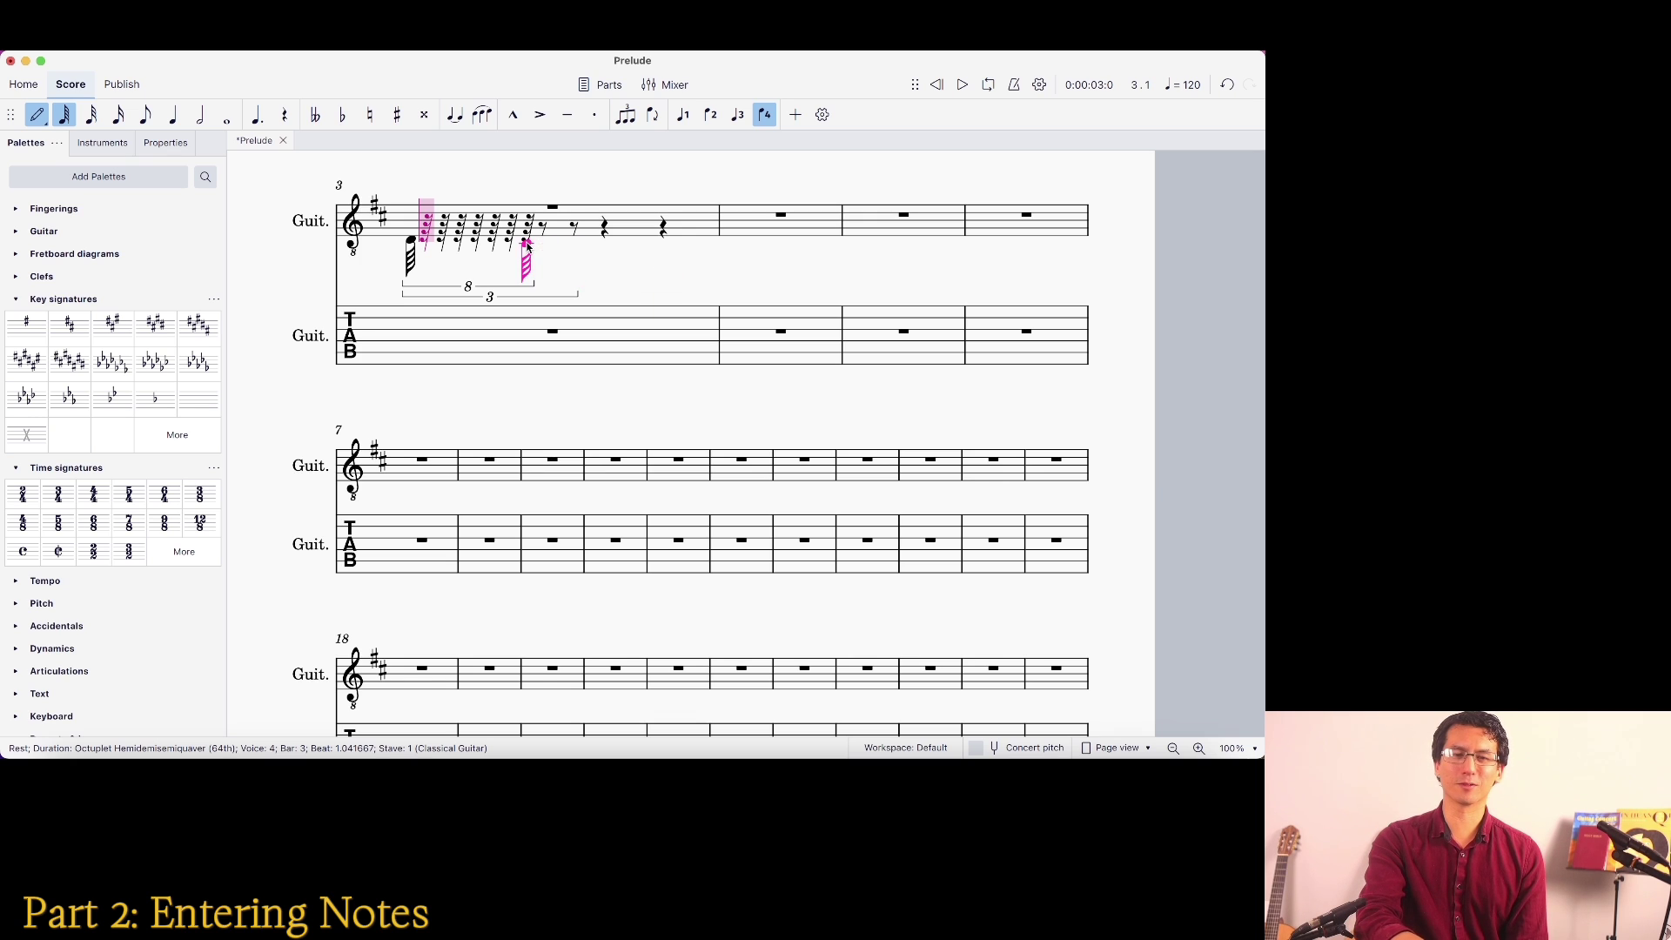
{"action": "scroll", "coordinate": [526, 248], "scroll_direction": "up", "scroll_amount": 2}
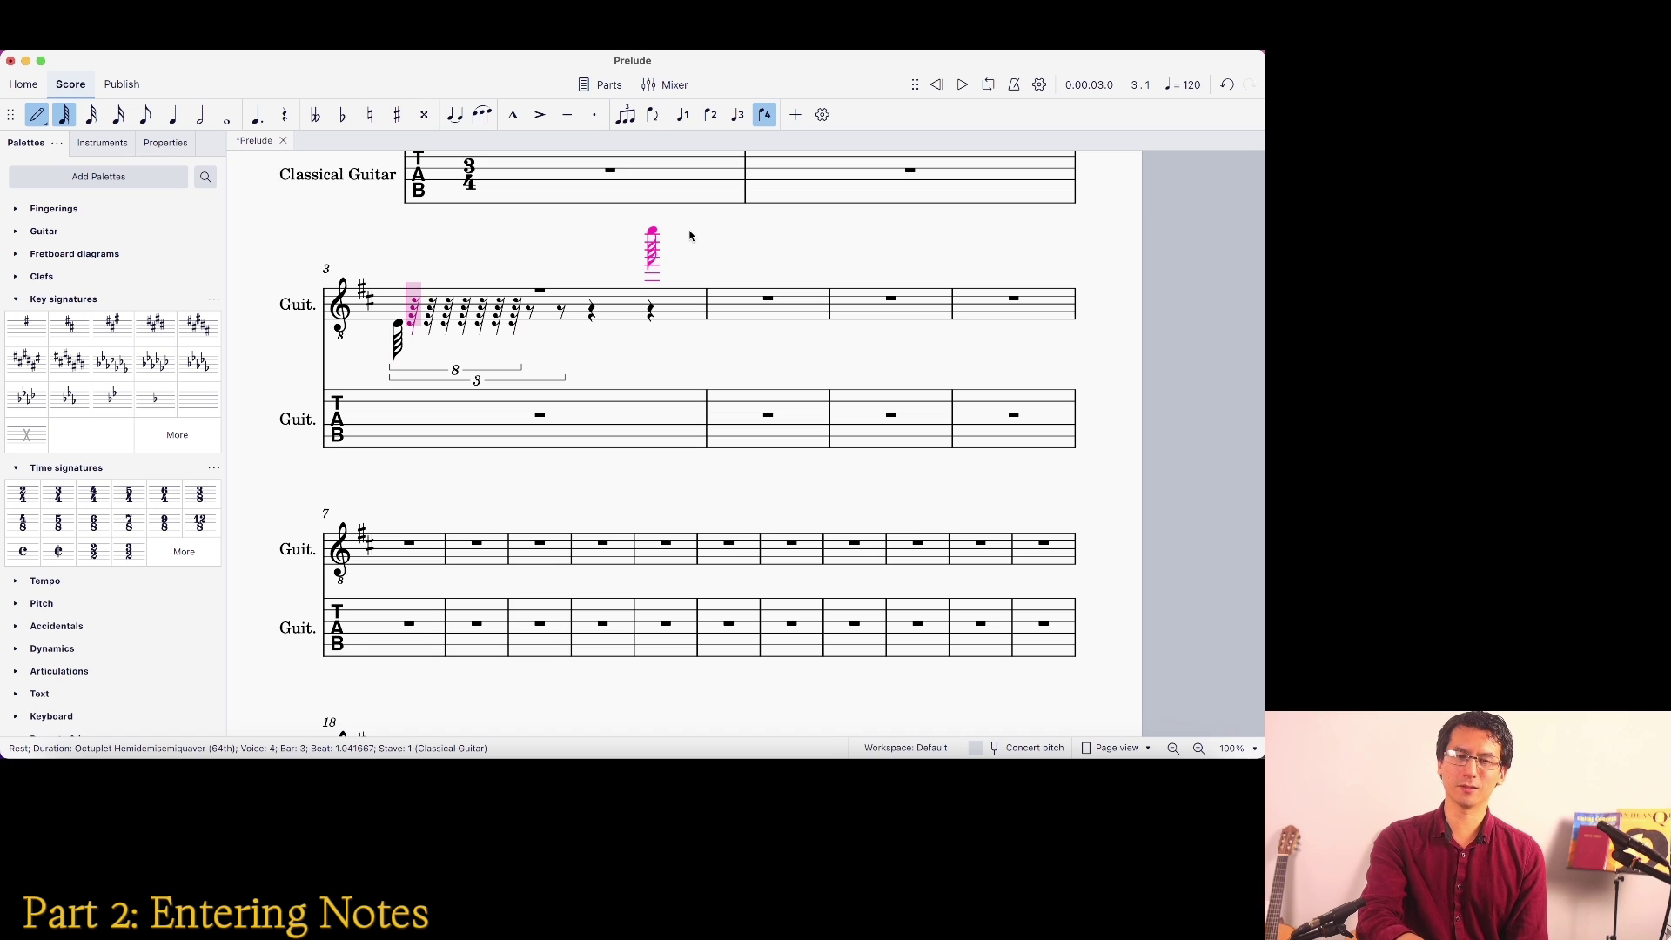
{"action": "key", "text": "super+z"}
{"action": "key", "text": "super+z"}
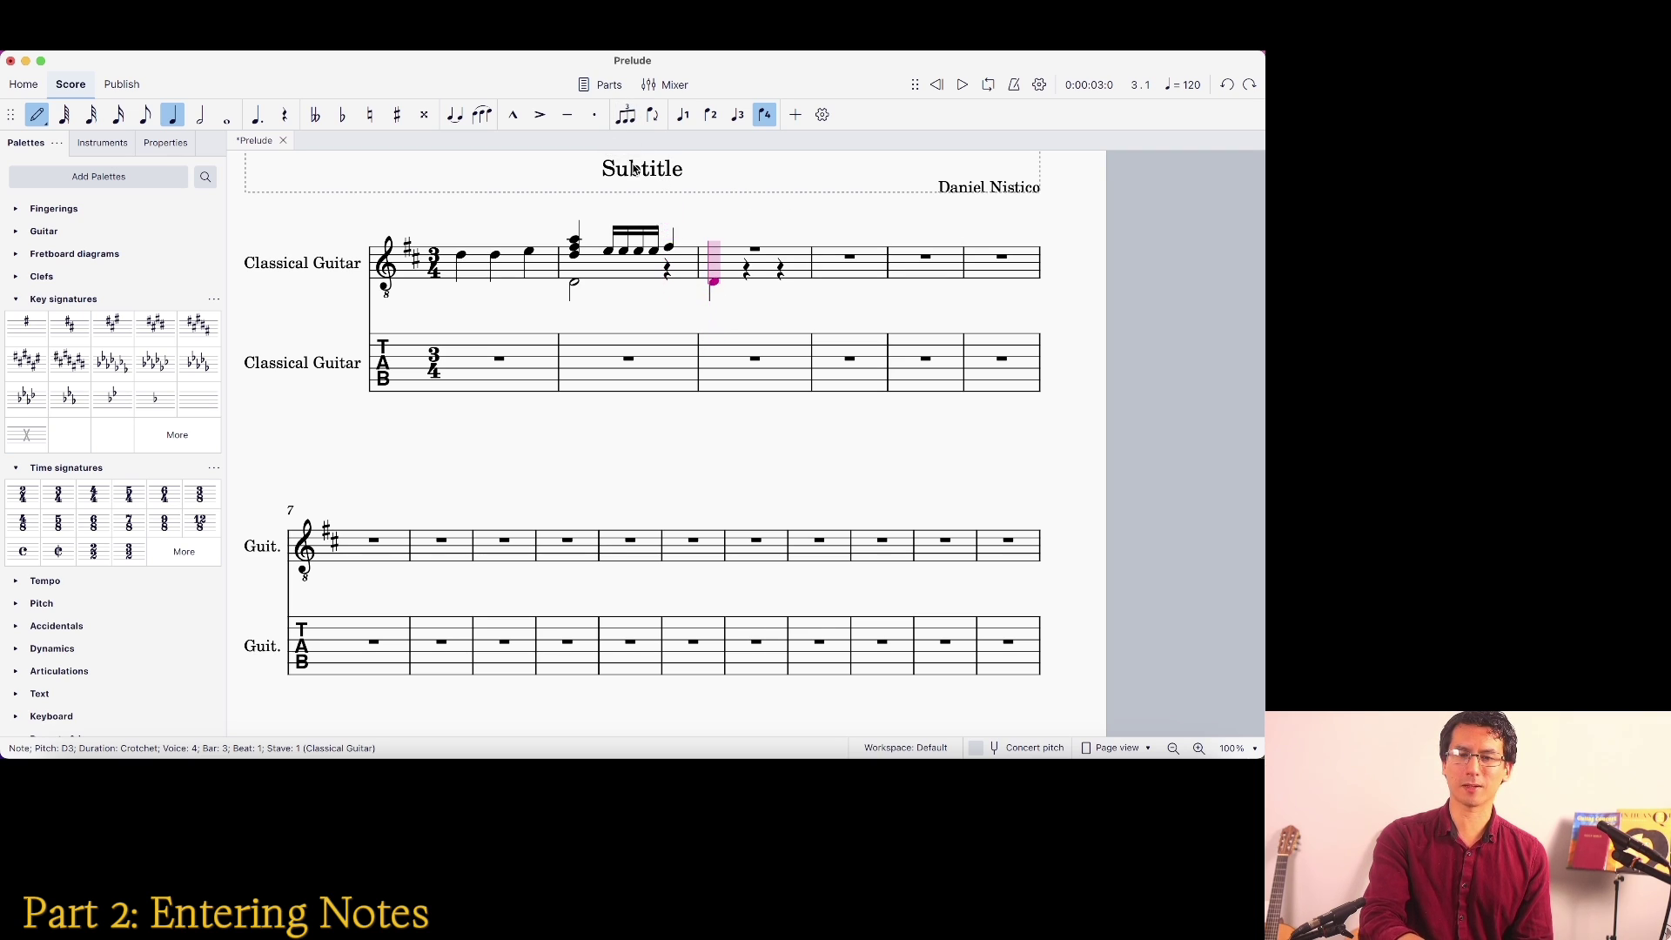
Try an octuplet on bar 3's low D crotchet, and undo it
{"action": "left_click", "coordinate": [625, 113]}
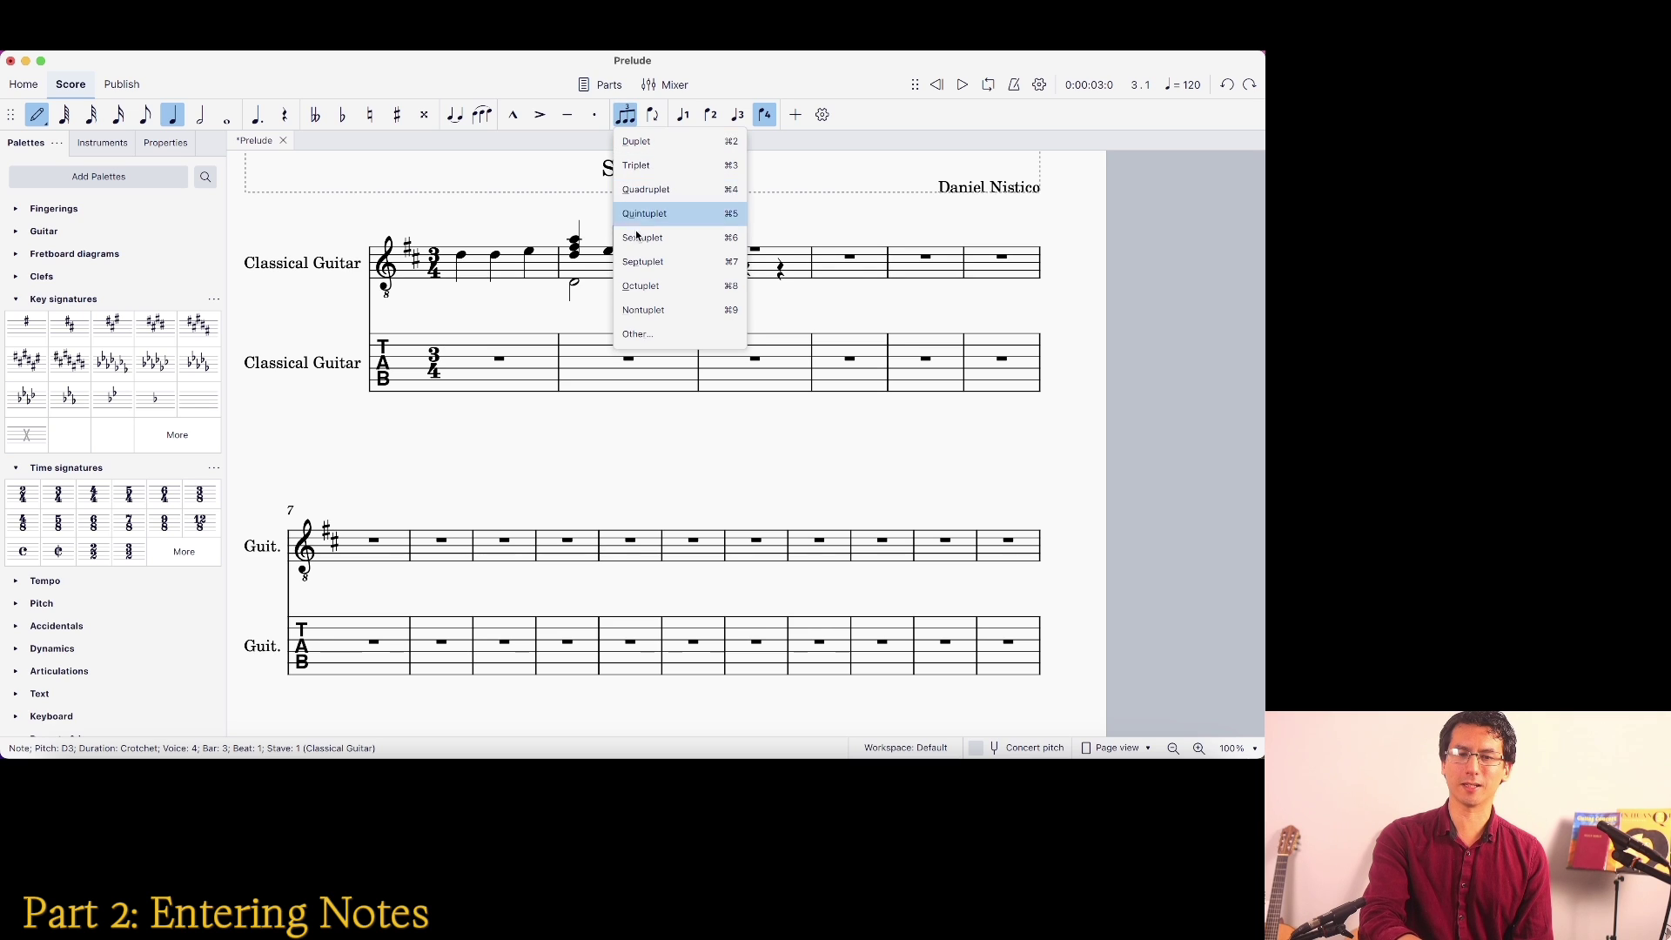
{"action": "left_click", "coordinate": [641, 286]}
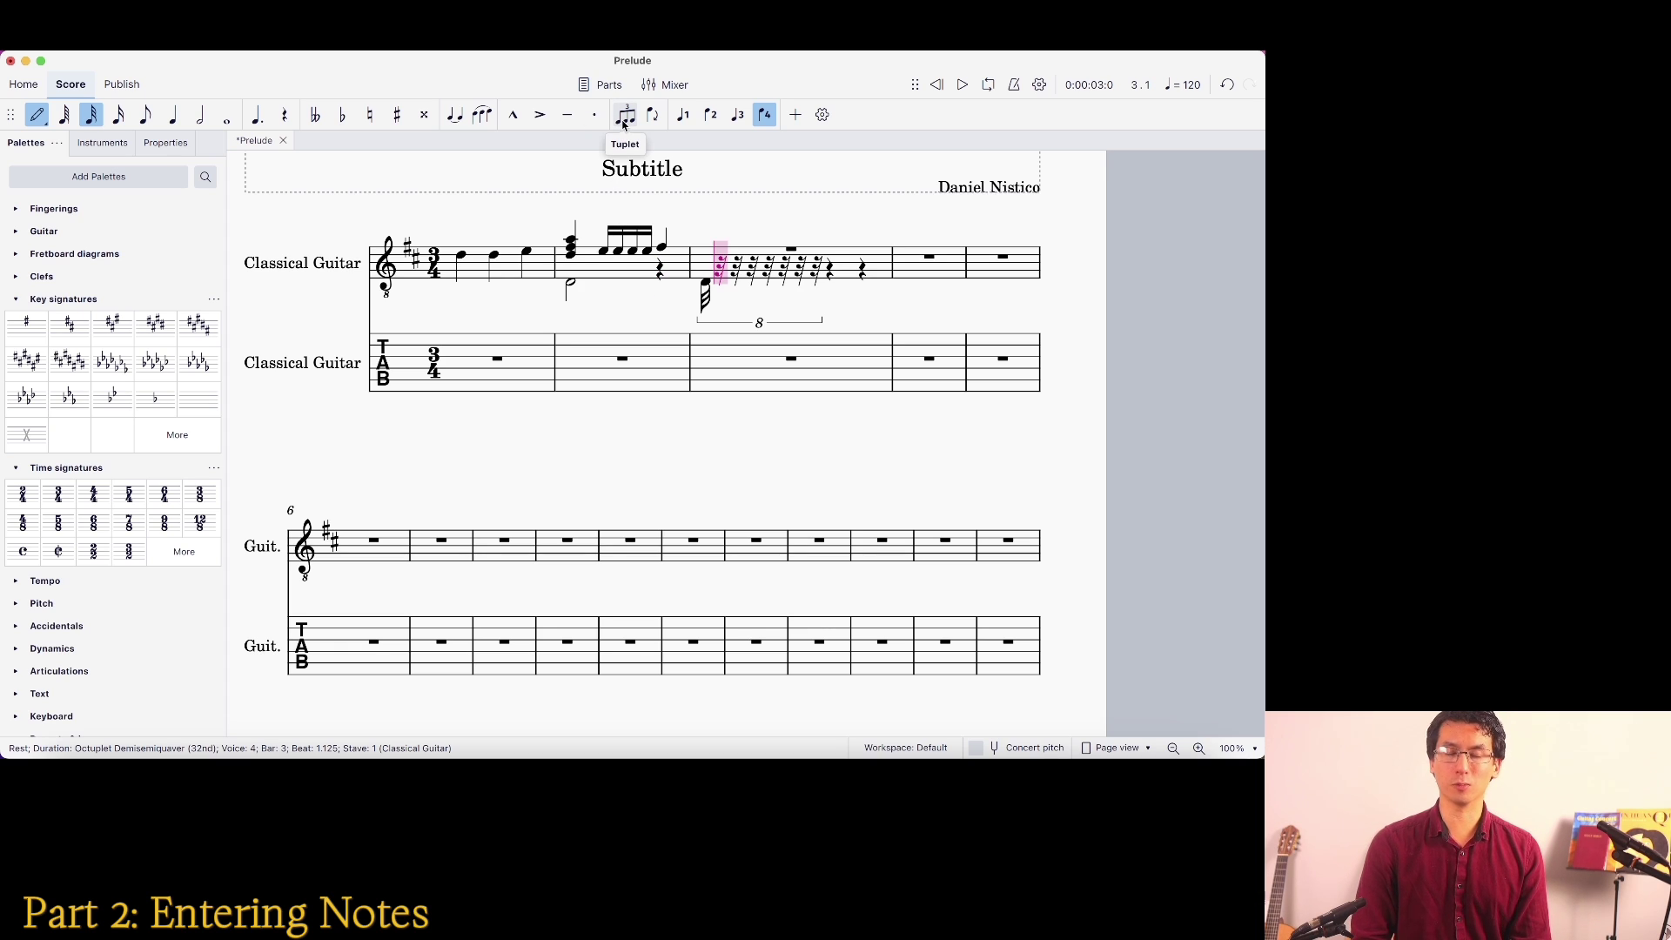
{"action": "key", "text": "super+z"}
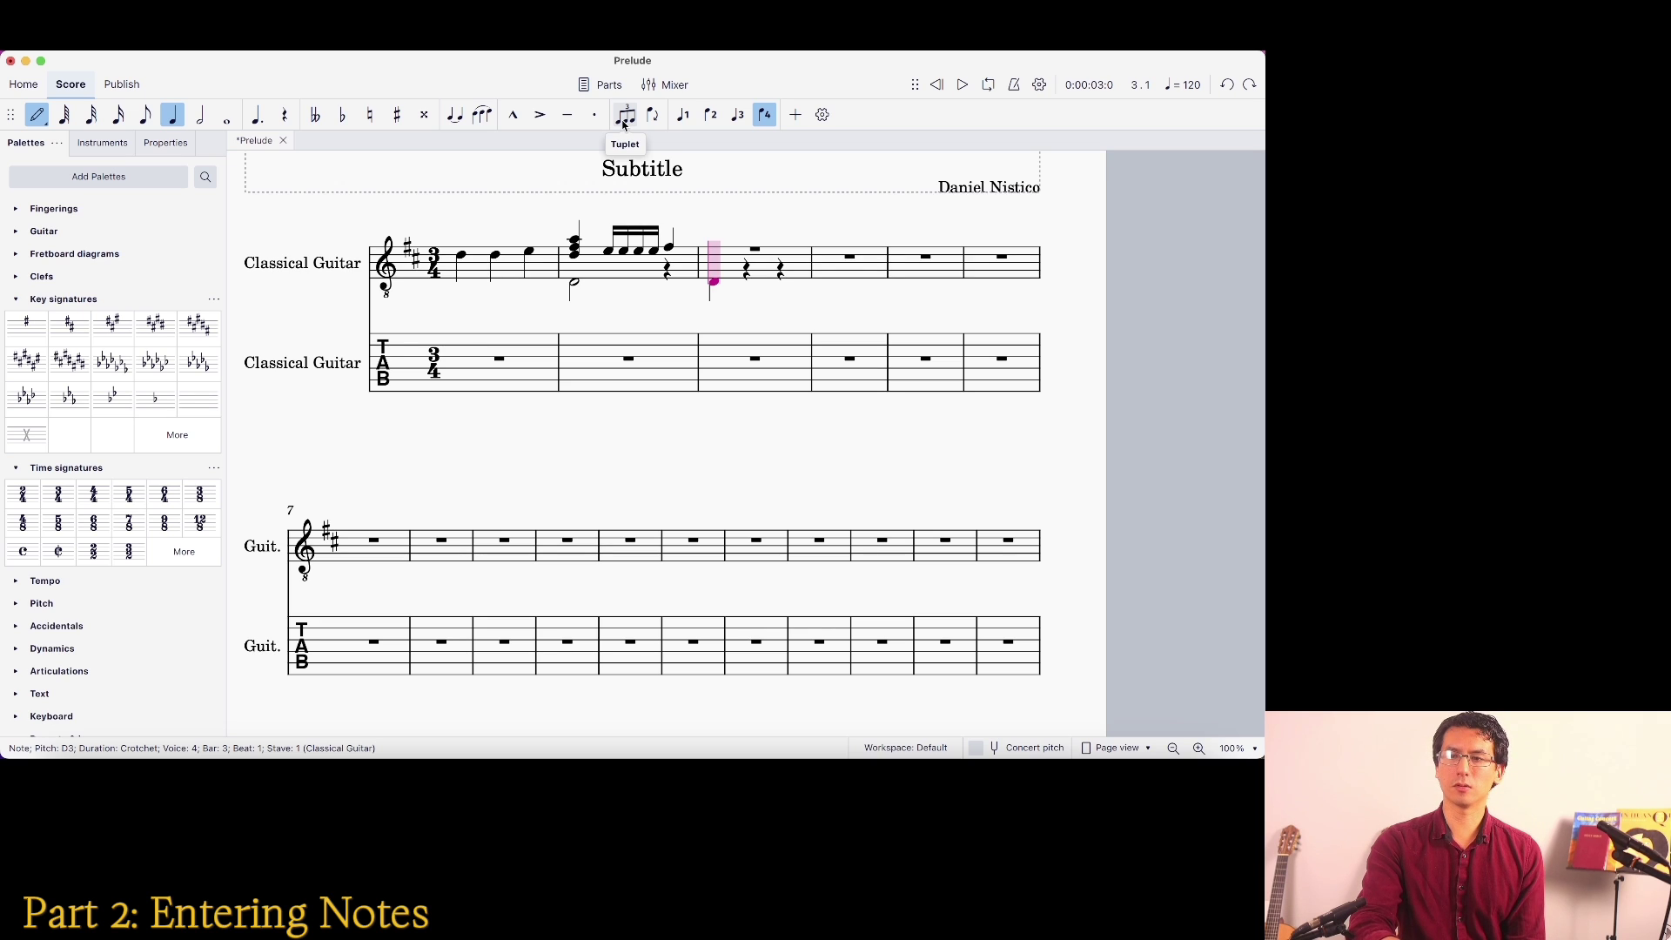
Leave note input mode without adding any notes to bar 1
{"action": "left_click", "coordinate": [470, 275]}
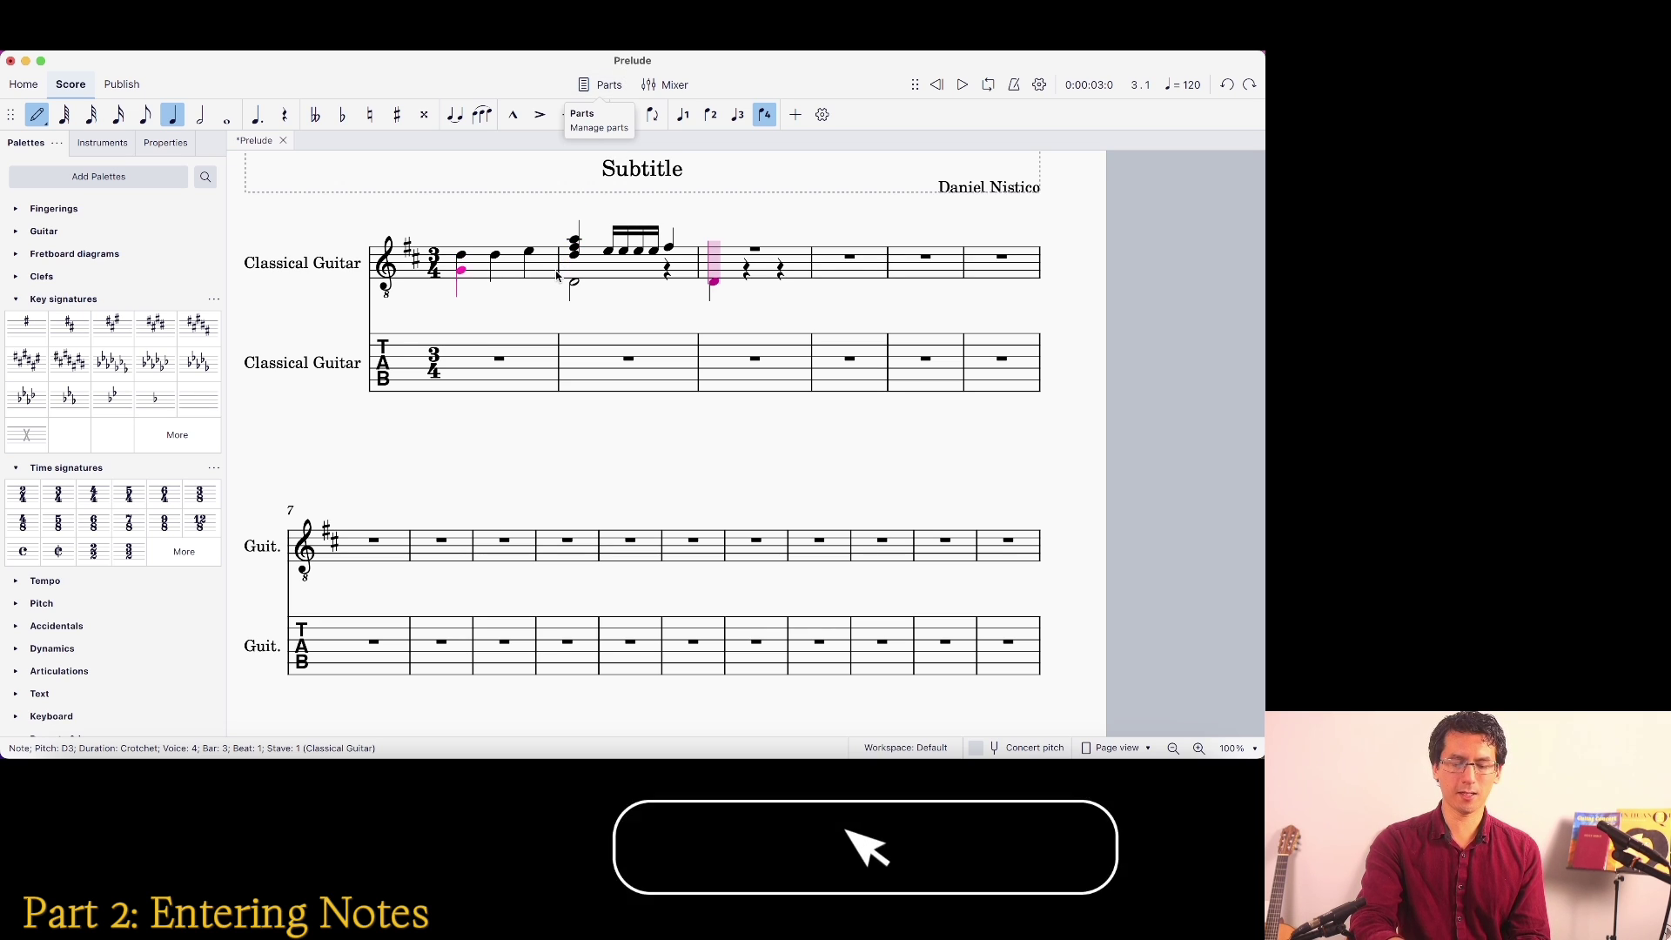
{"action": "left_click", "coordinate": [463, 266], "text": "super"}
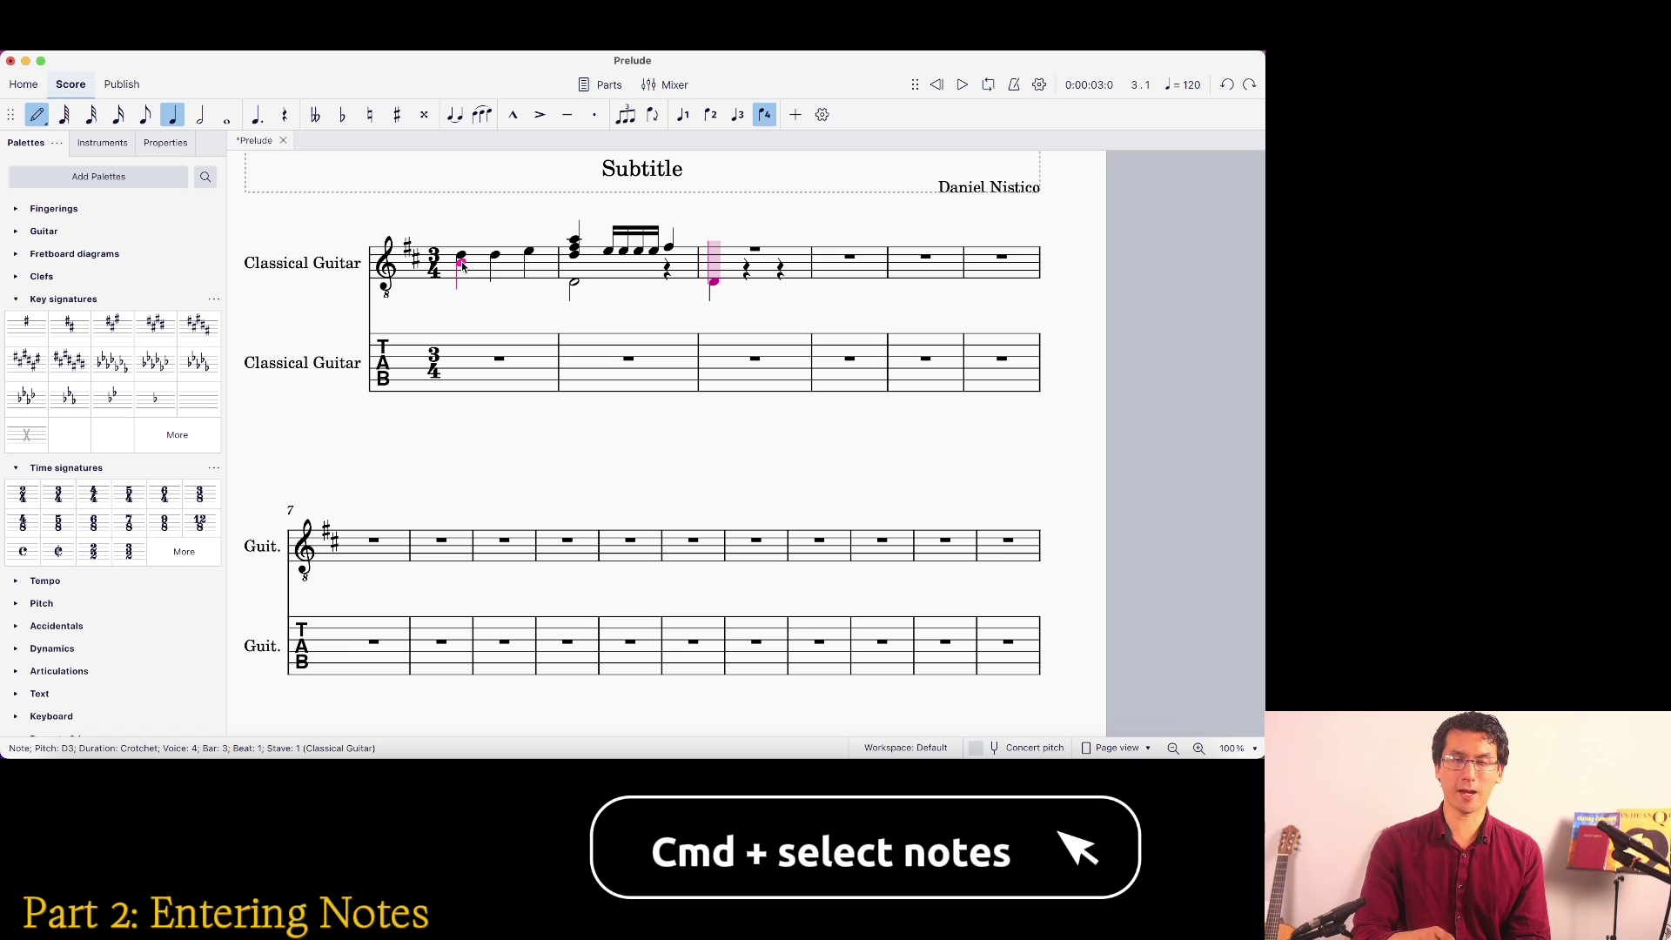
{"action": "key", "text": "Escape"}
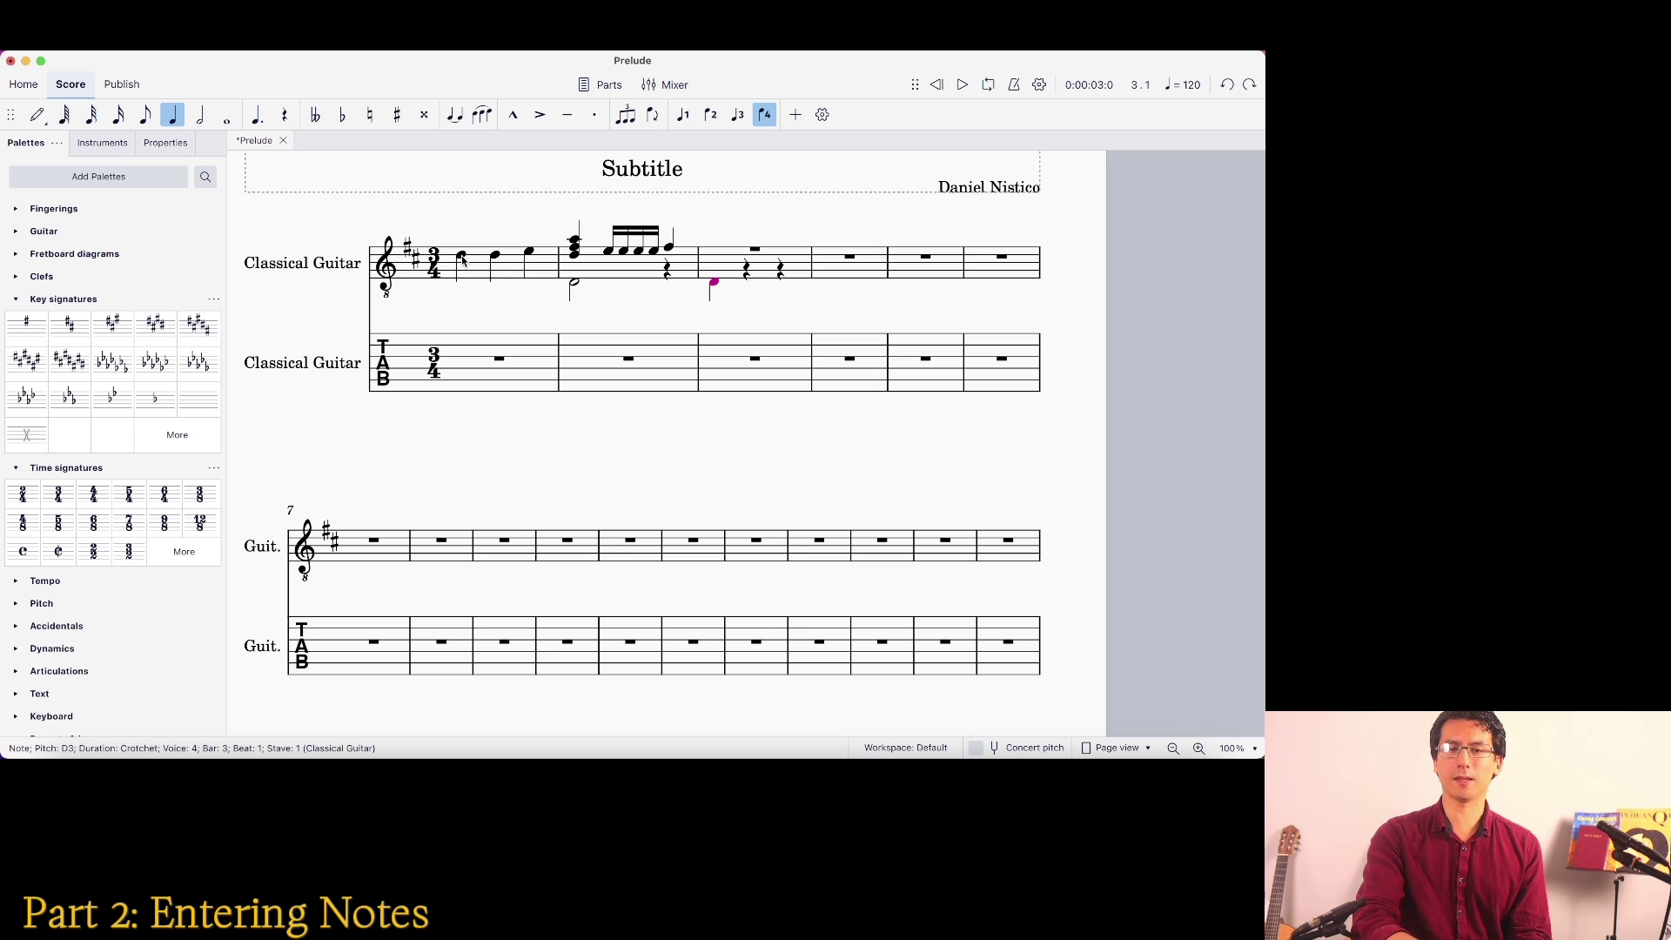
Delete bar 1's three notes together with the top note of bar 2's chord, and undo the deletion
{"action": "left_click", "coordinate": [462, 255], "text": "super"}
{"action": "left_click", "coordinate": [495, 254], "text": "super"}
{"action": "left_click", "coordinate": [529, 253], "text": "super"}
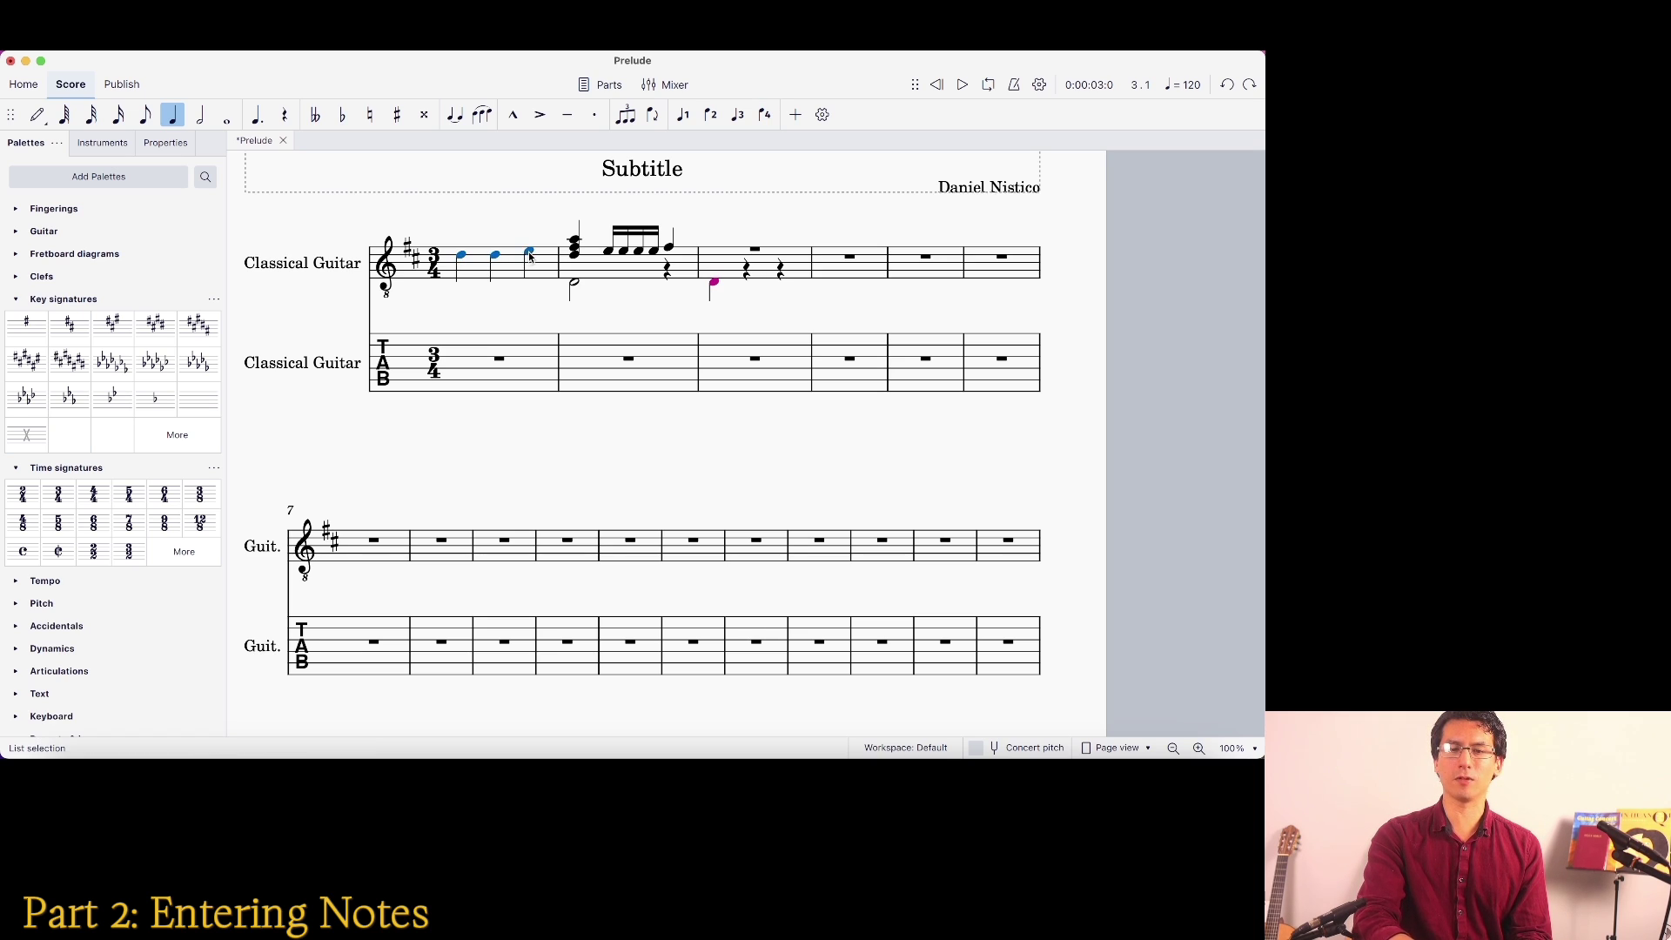
{"action": "left_click", "coordinate": [574, 241], "text": "super"}
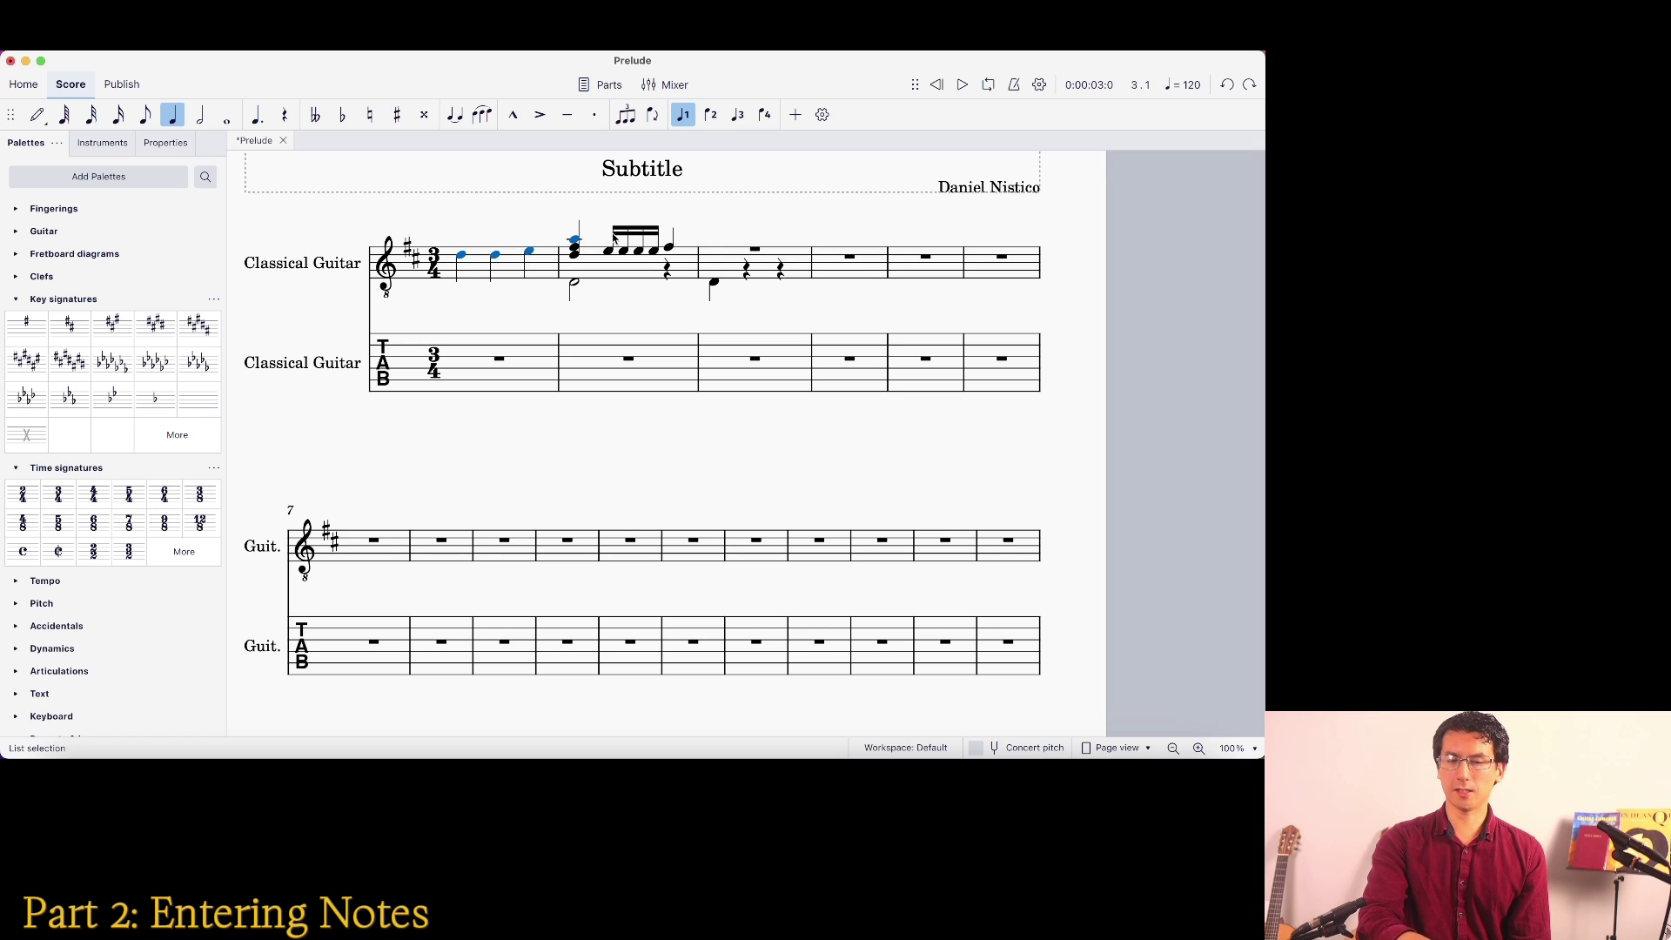
{"action": "key", "text": "Delete"}
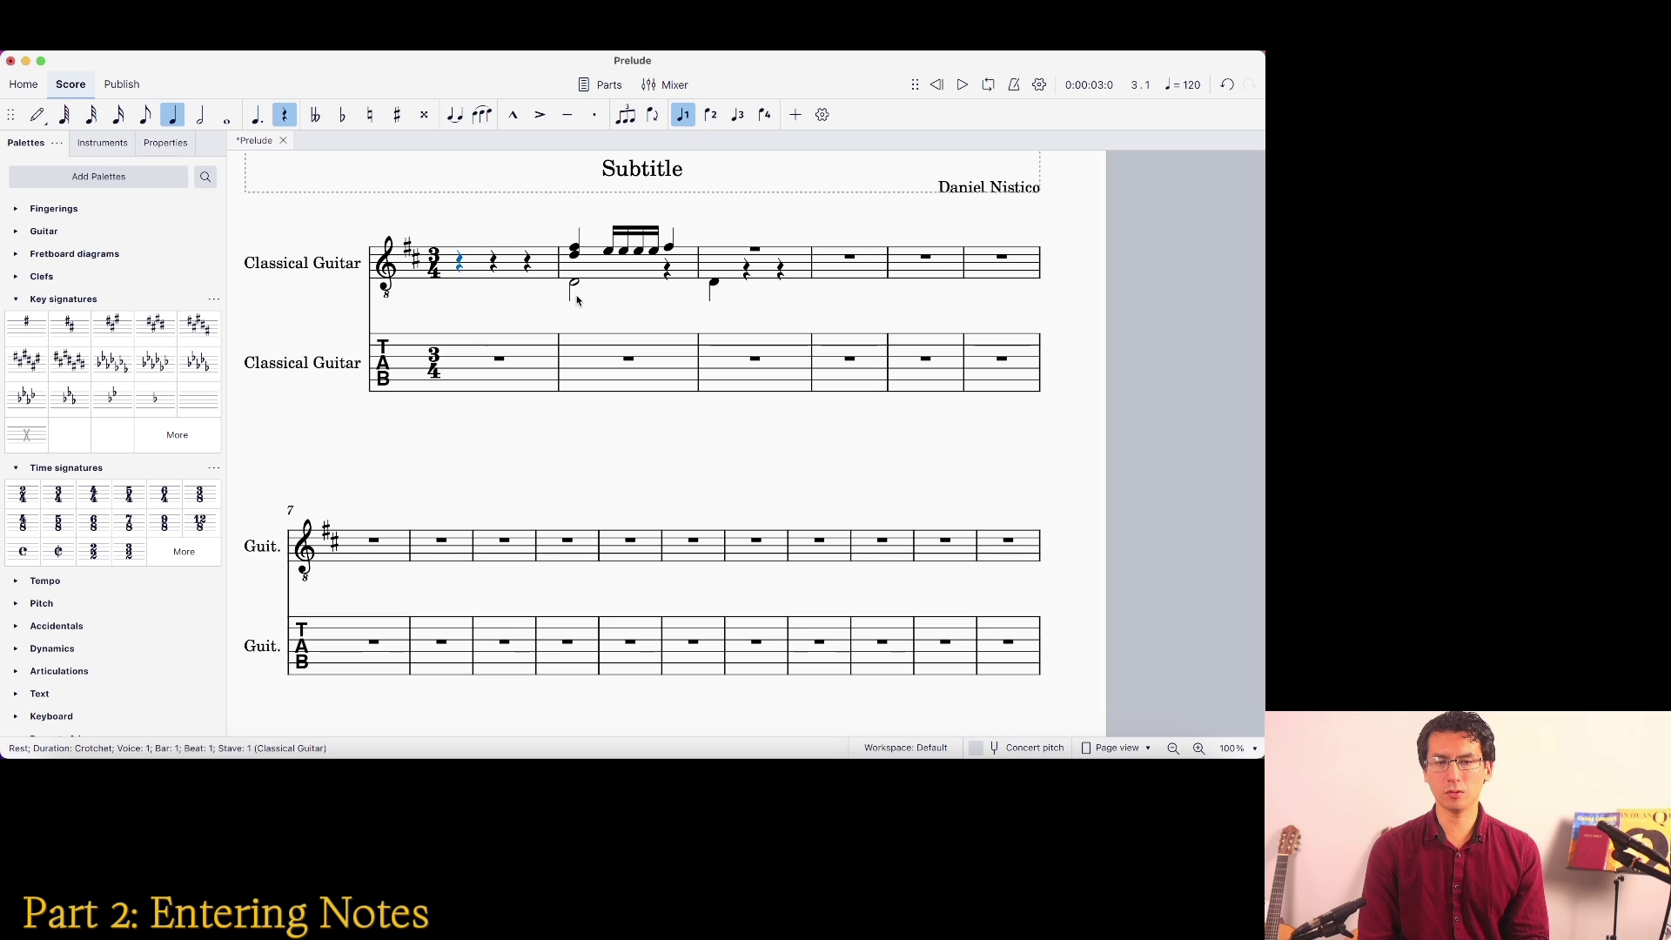
{"action": "key", "text": "super+z"}
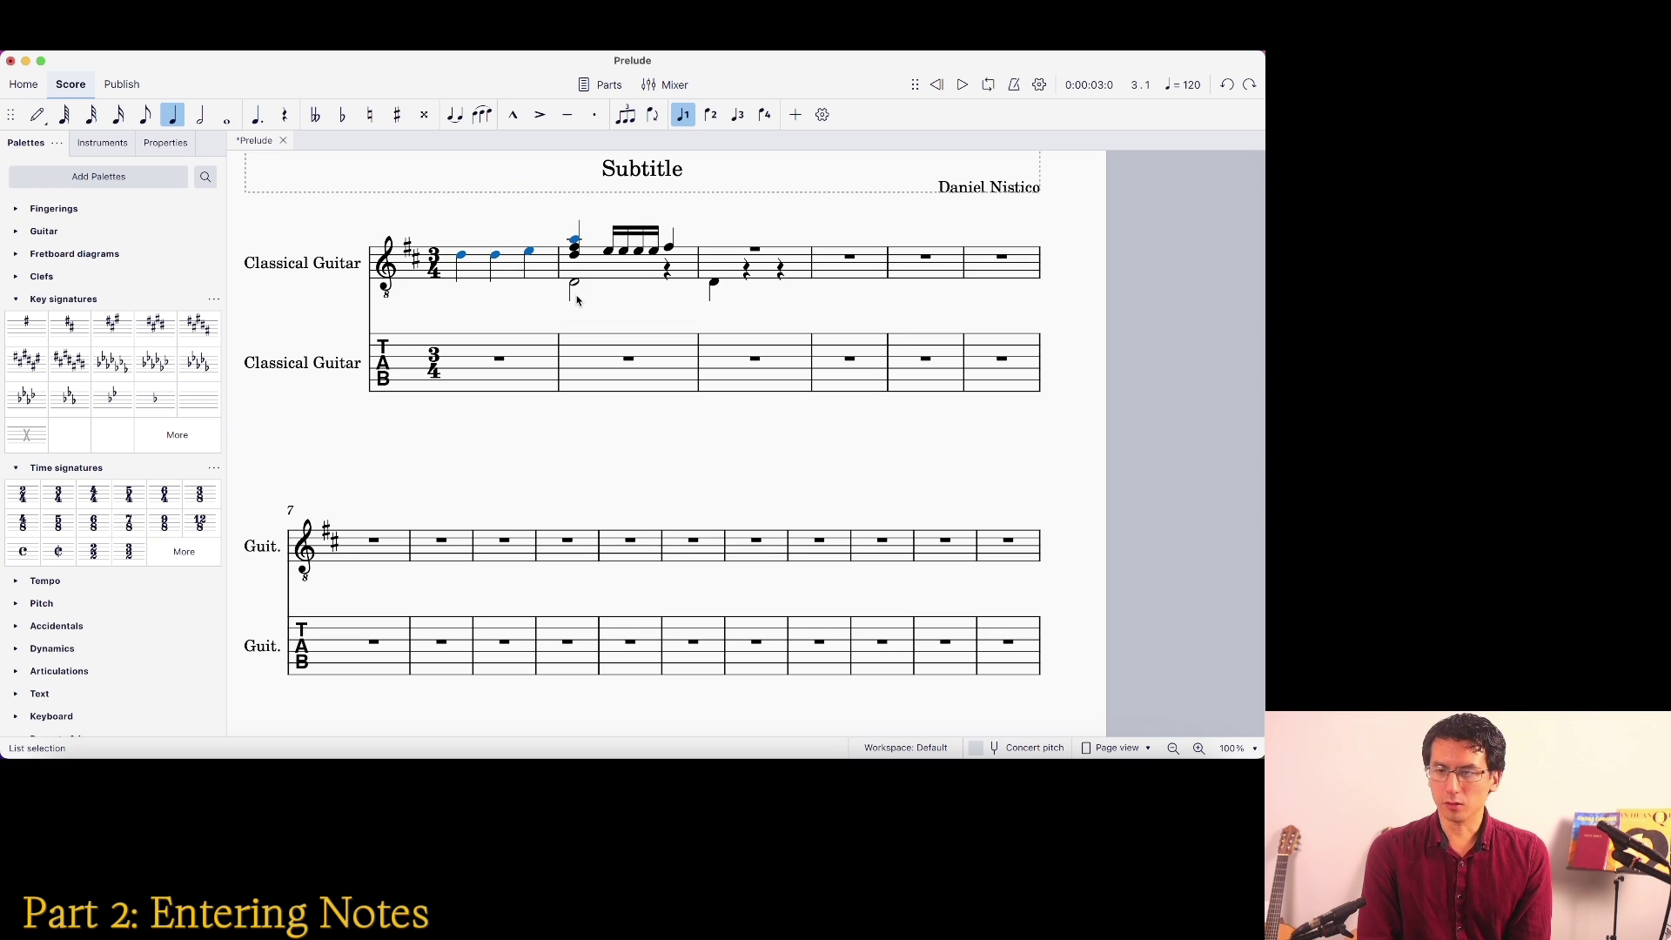
Copy the range from bar 1's first note through bar 2's first-beat chord and paste it at the start of bar 7
{"action": "left_click", "coordinate": [522, 303]}
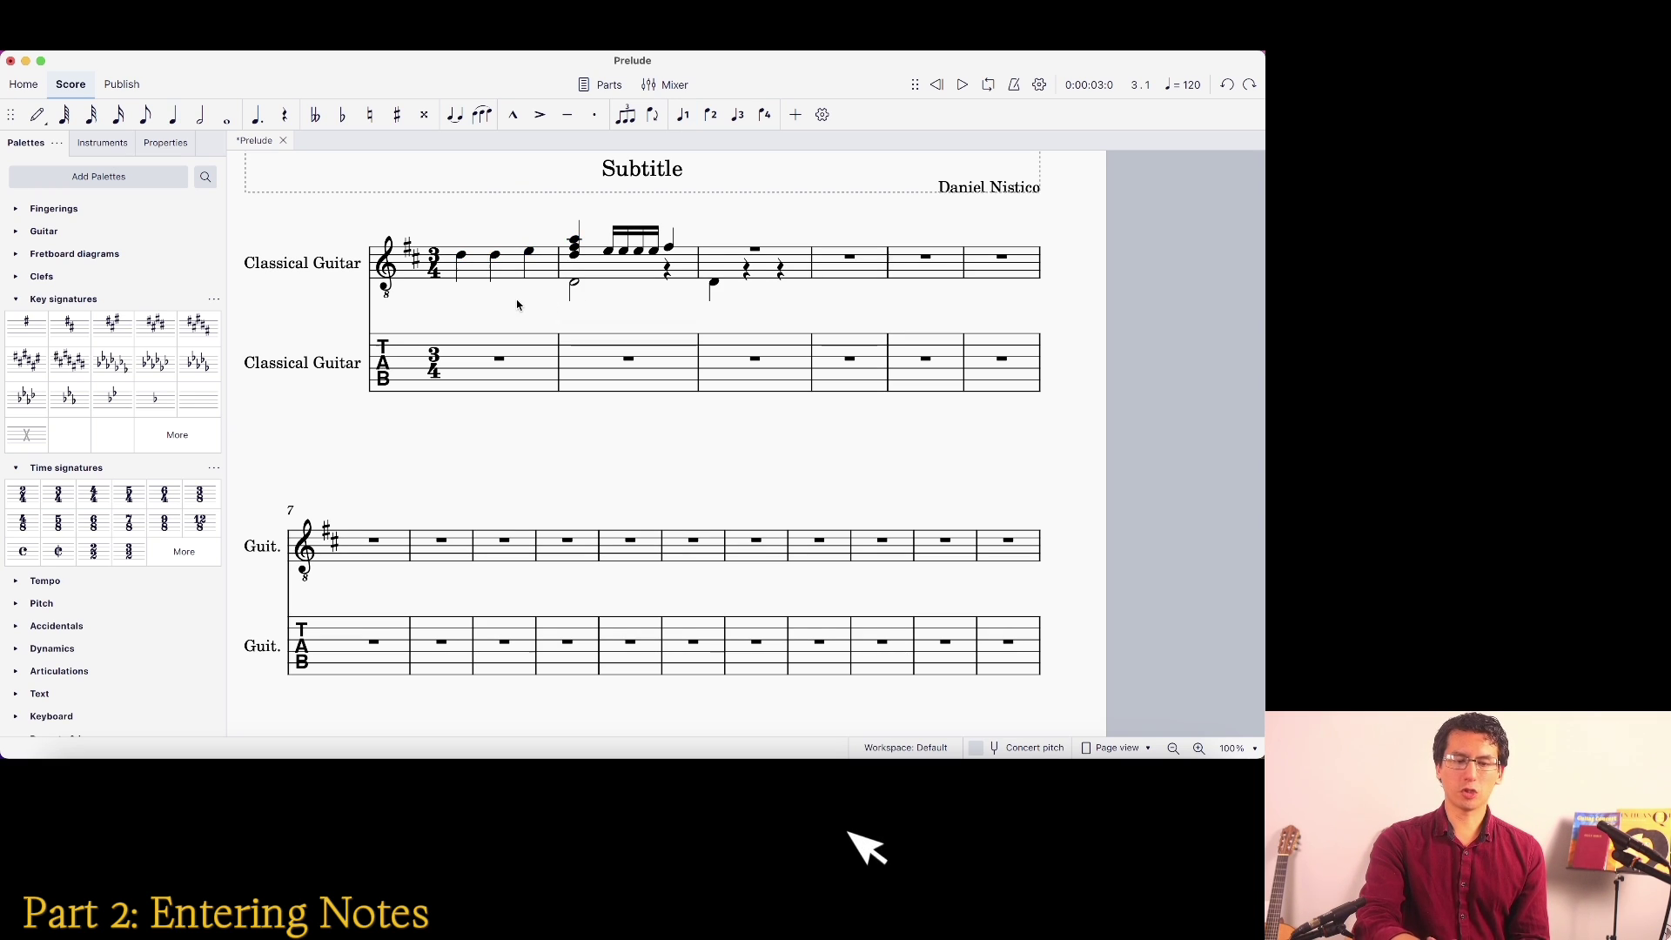
{"action": "left_click", "coordinate": [462, 256]}
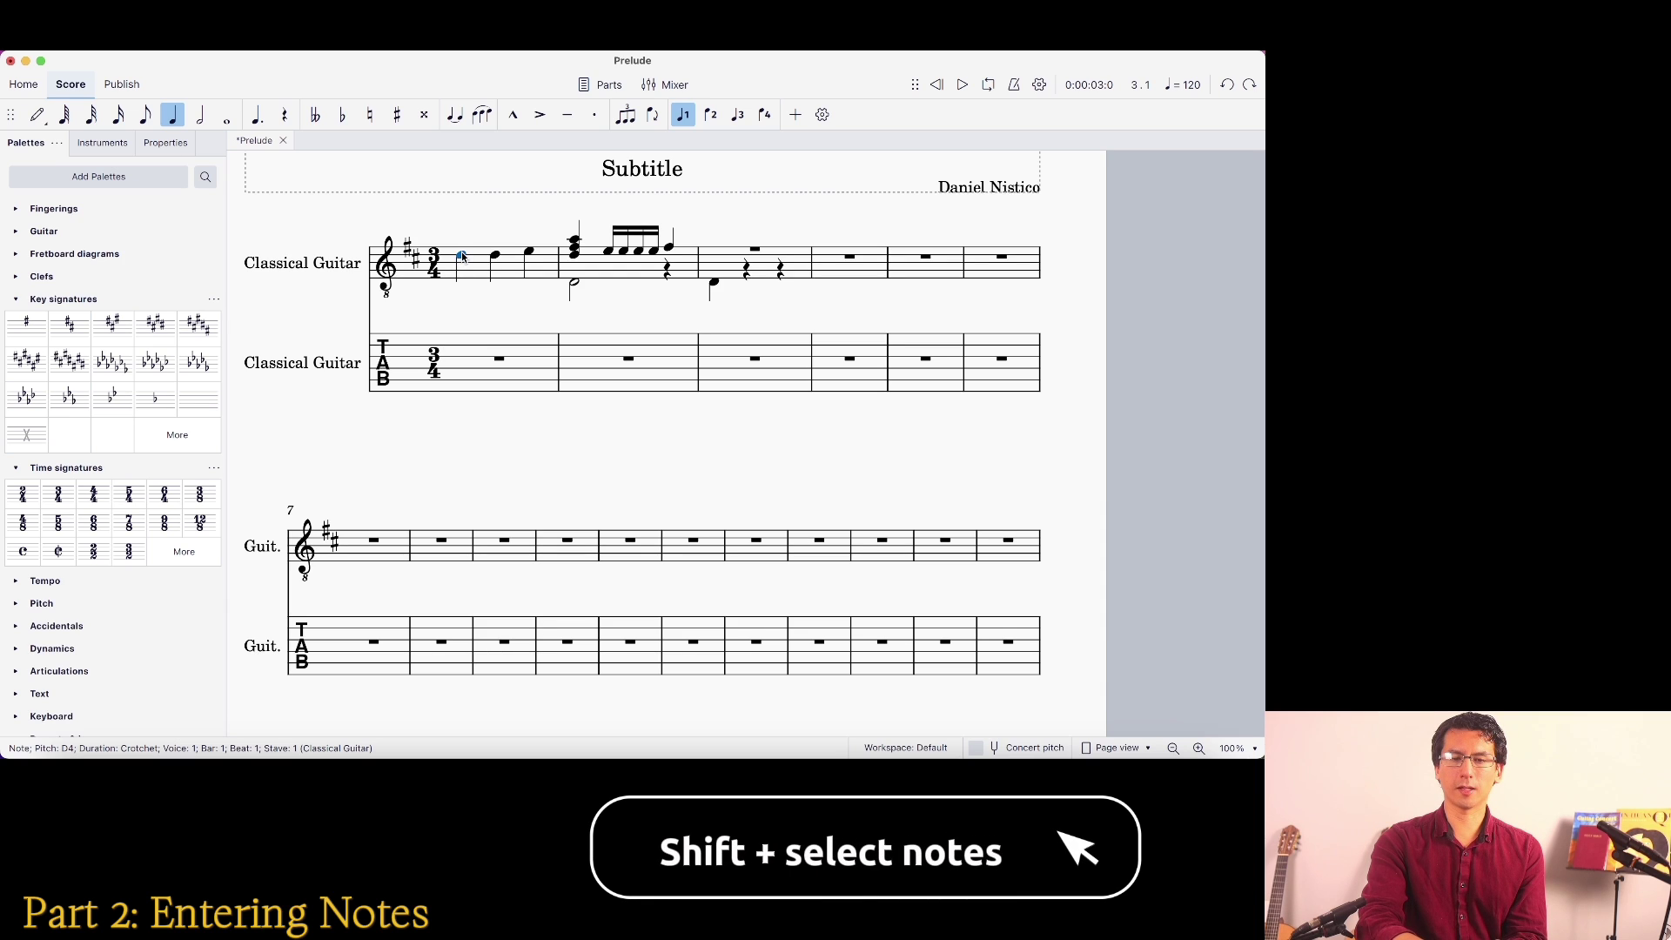
{"action": "left_click", "coordinate": [575, 251], "text": "shift"}
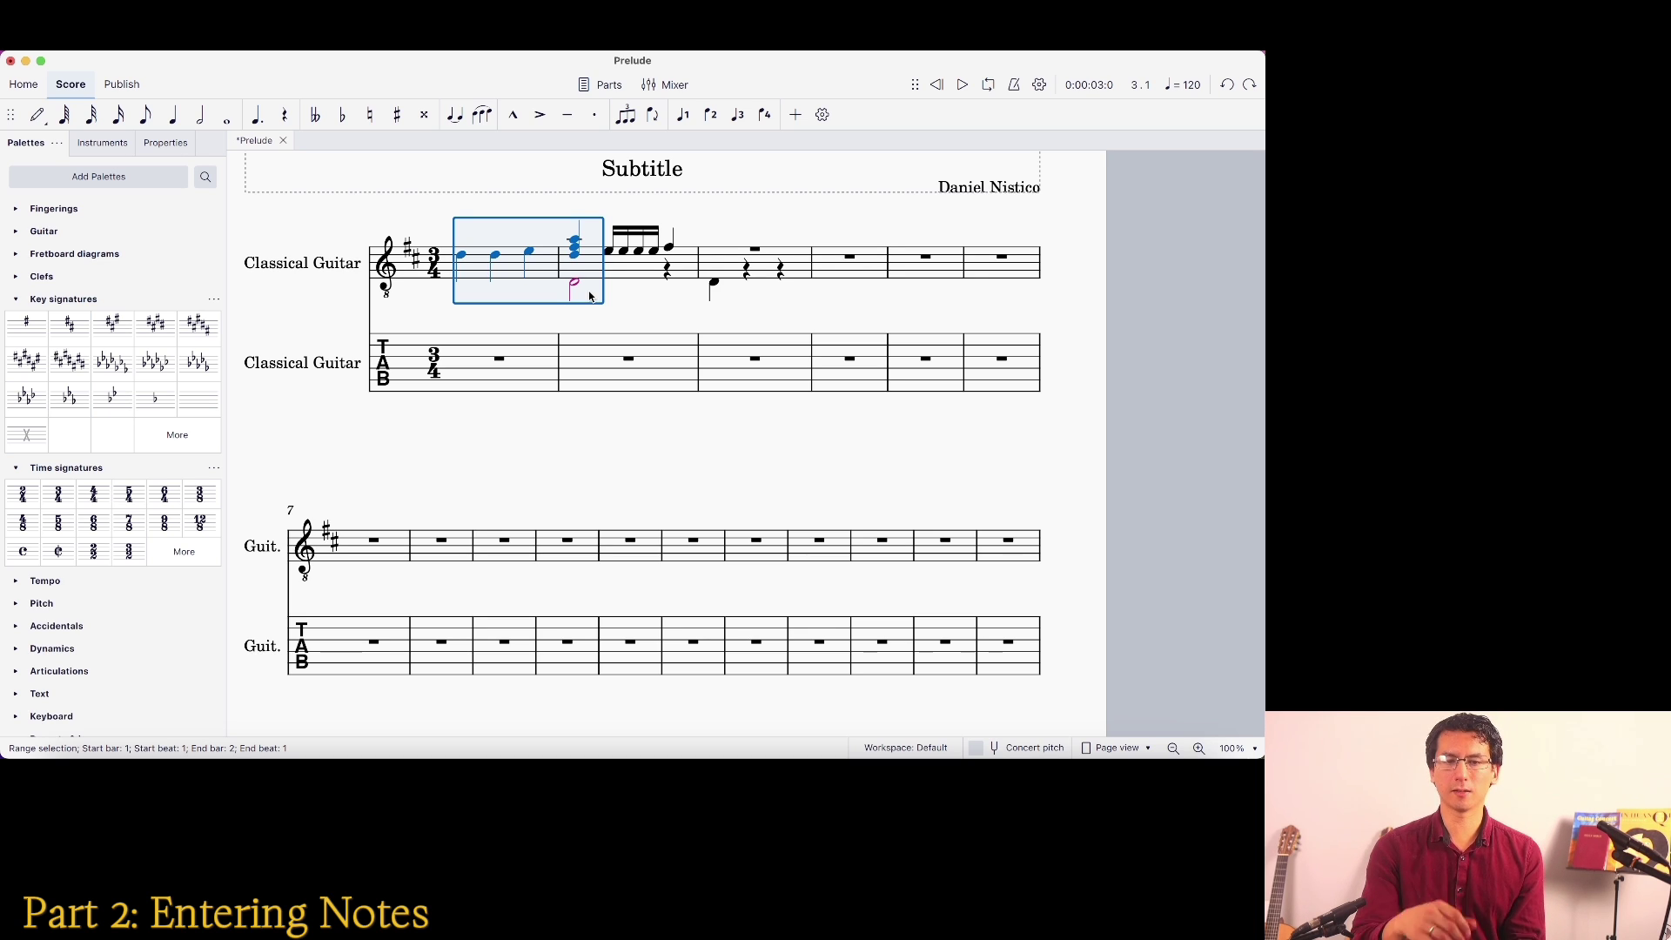
{"action": "left_click", "coordinate": [372, 547]}
{"action": "key", "text": "super+v"}
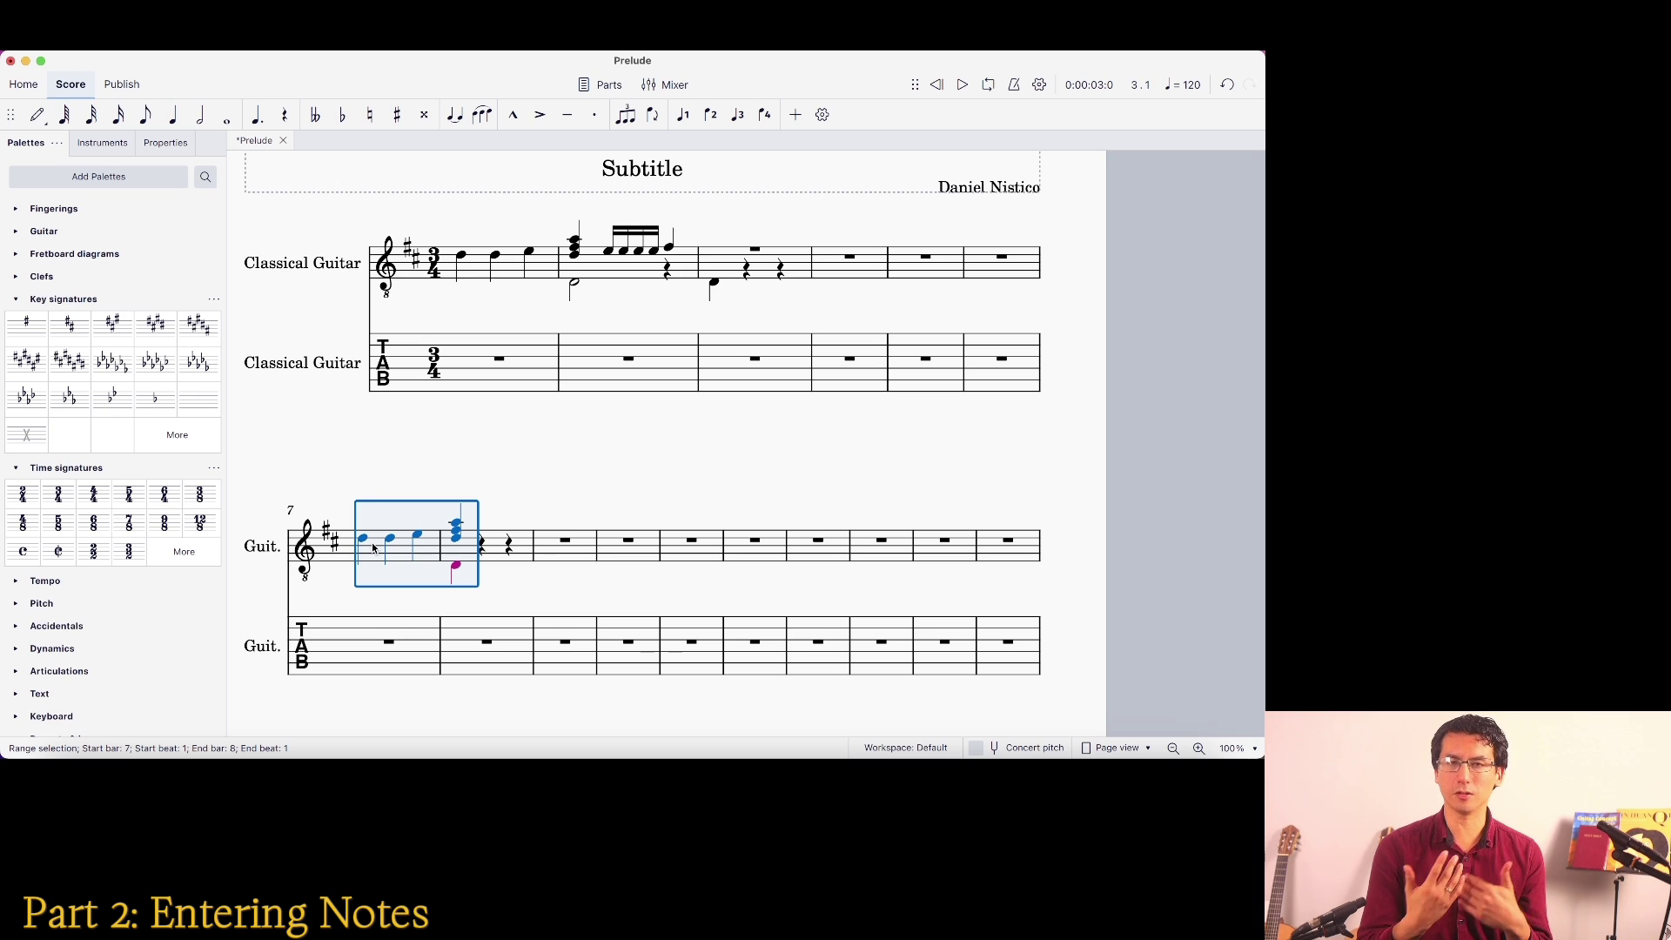
{"action": "left_click", "coordinate": [454, 446]}
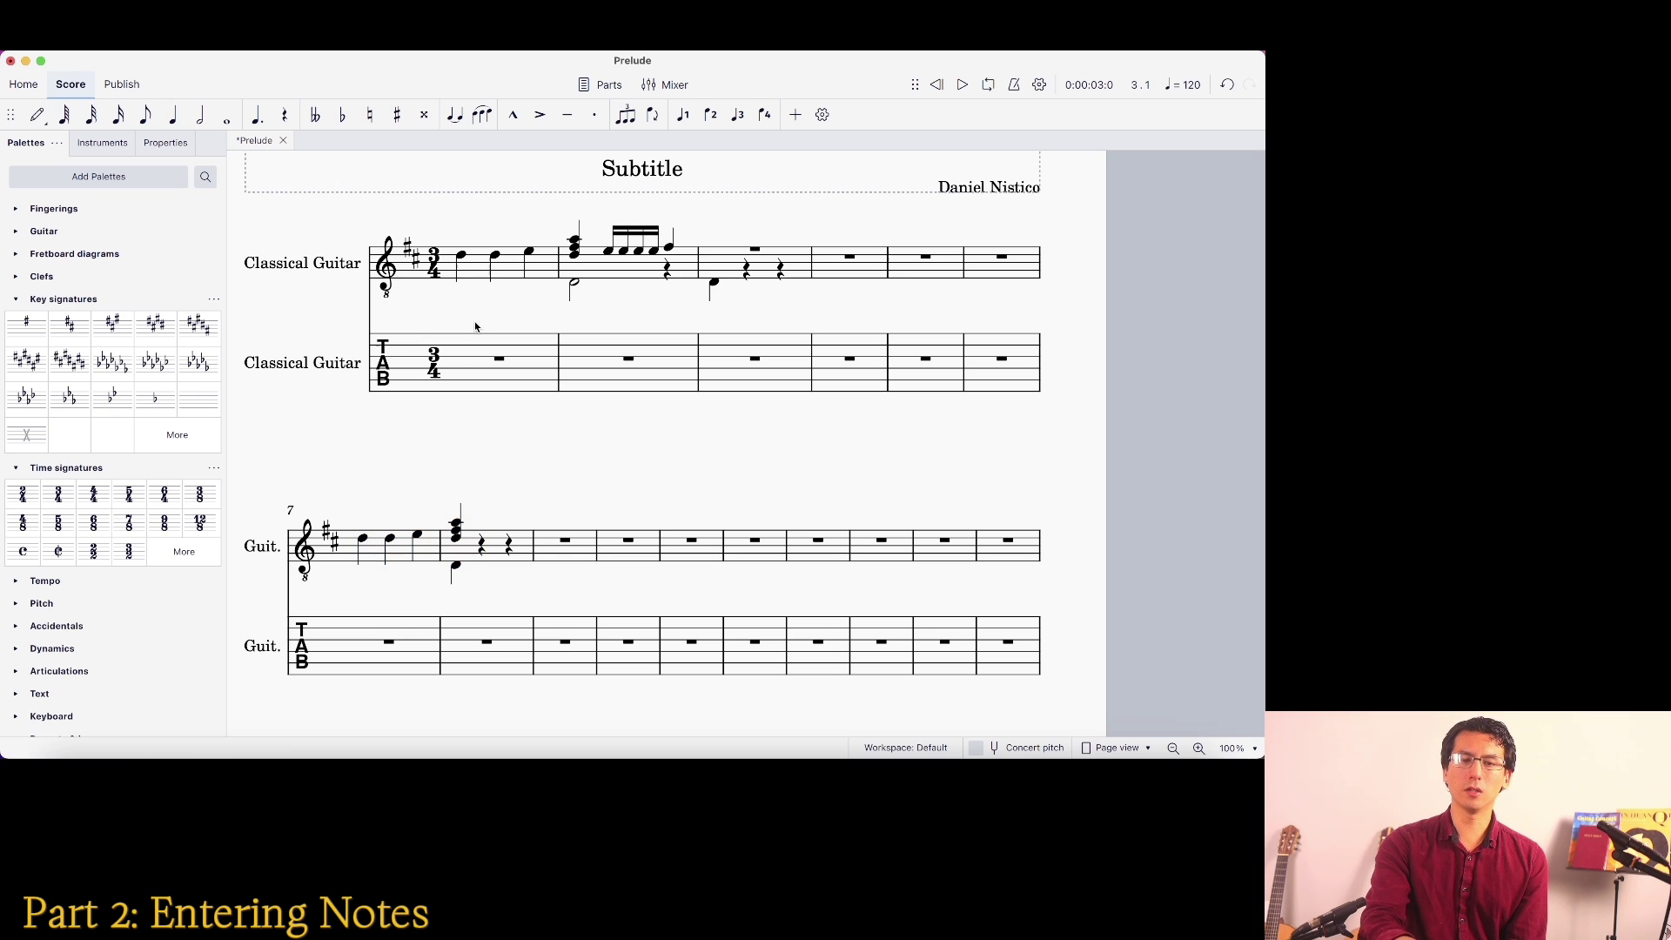
Range-select bars 1 to 3 of the notation stave, and separately bar 1's notes, clearing each selection
{"action": "left_click", "coordinate": [472, 277]}
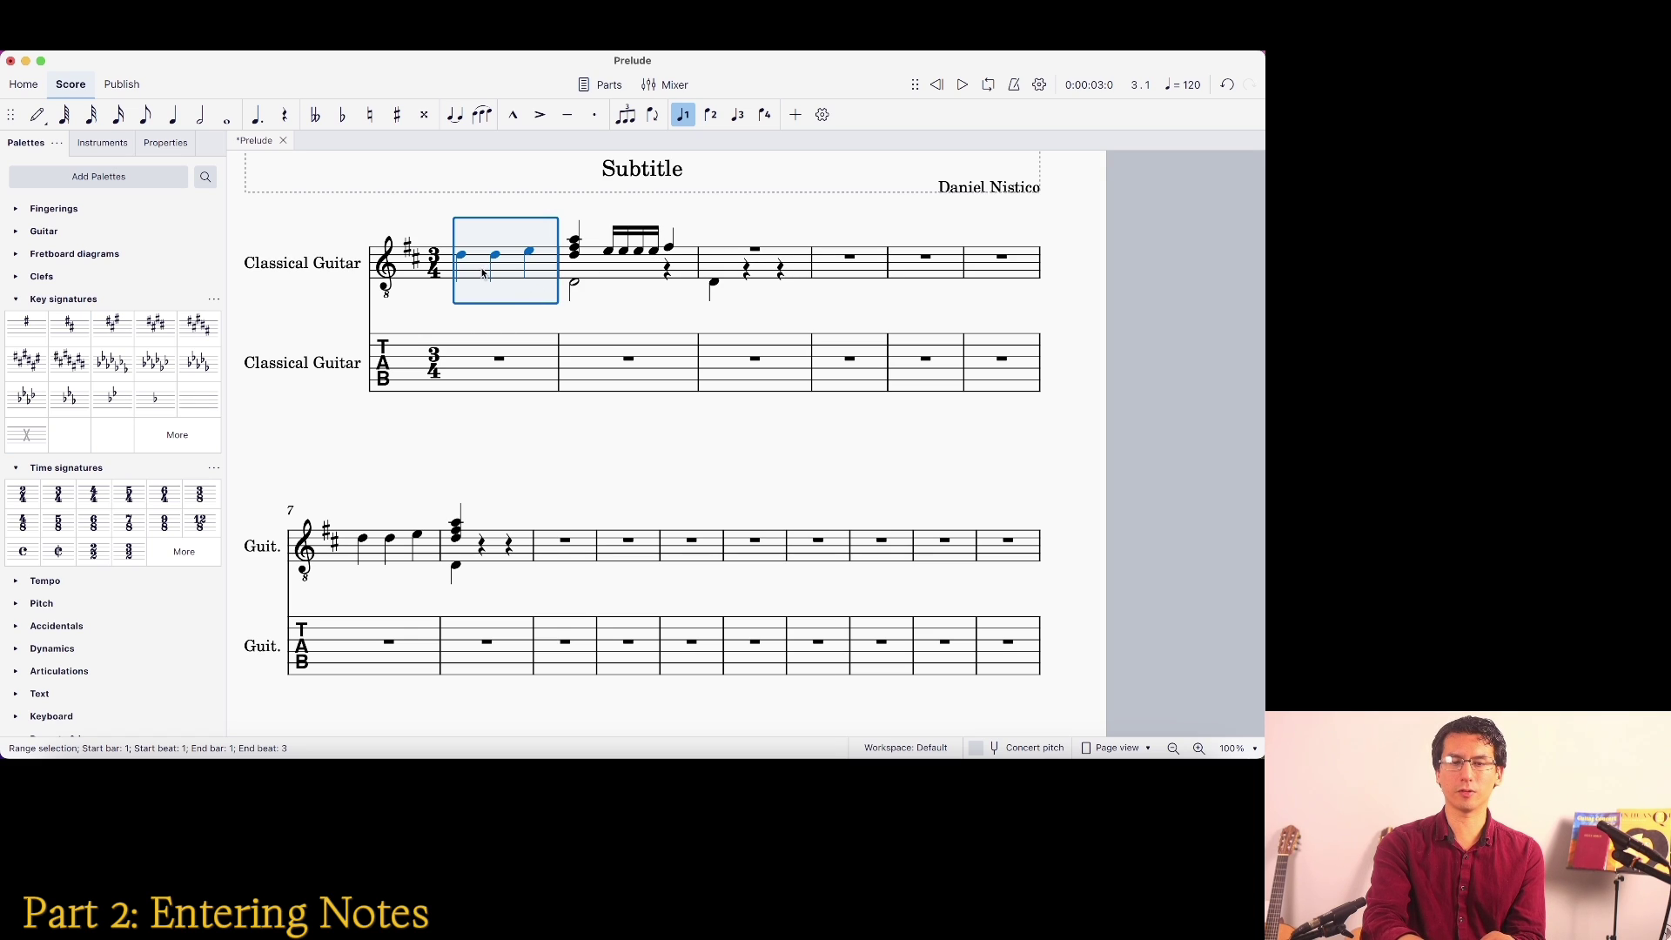
{"action": "left_click", "coordinate": [795, 265], "text": "shift"}
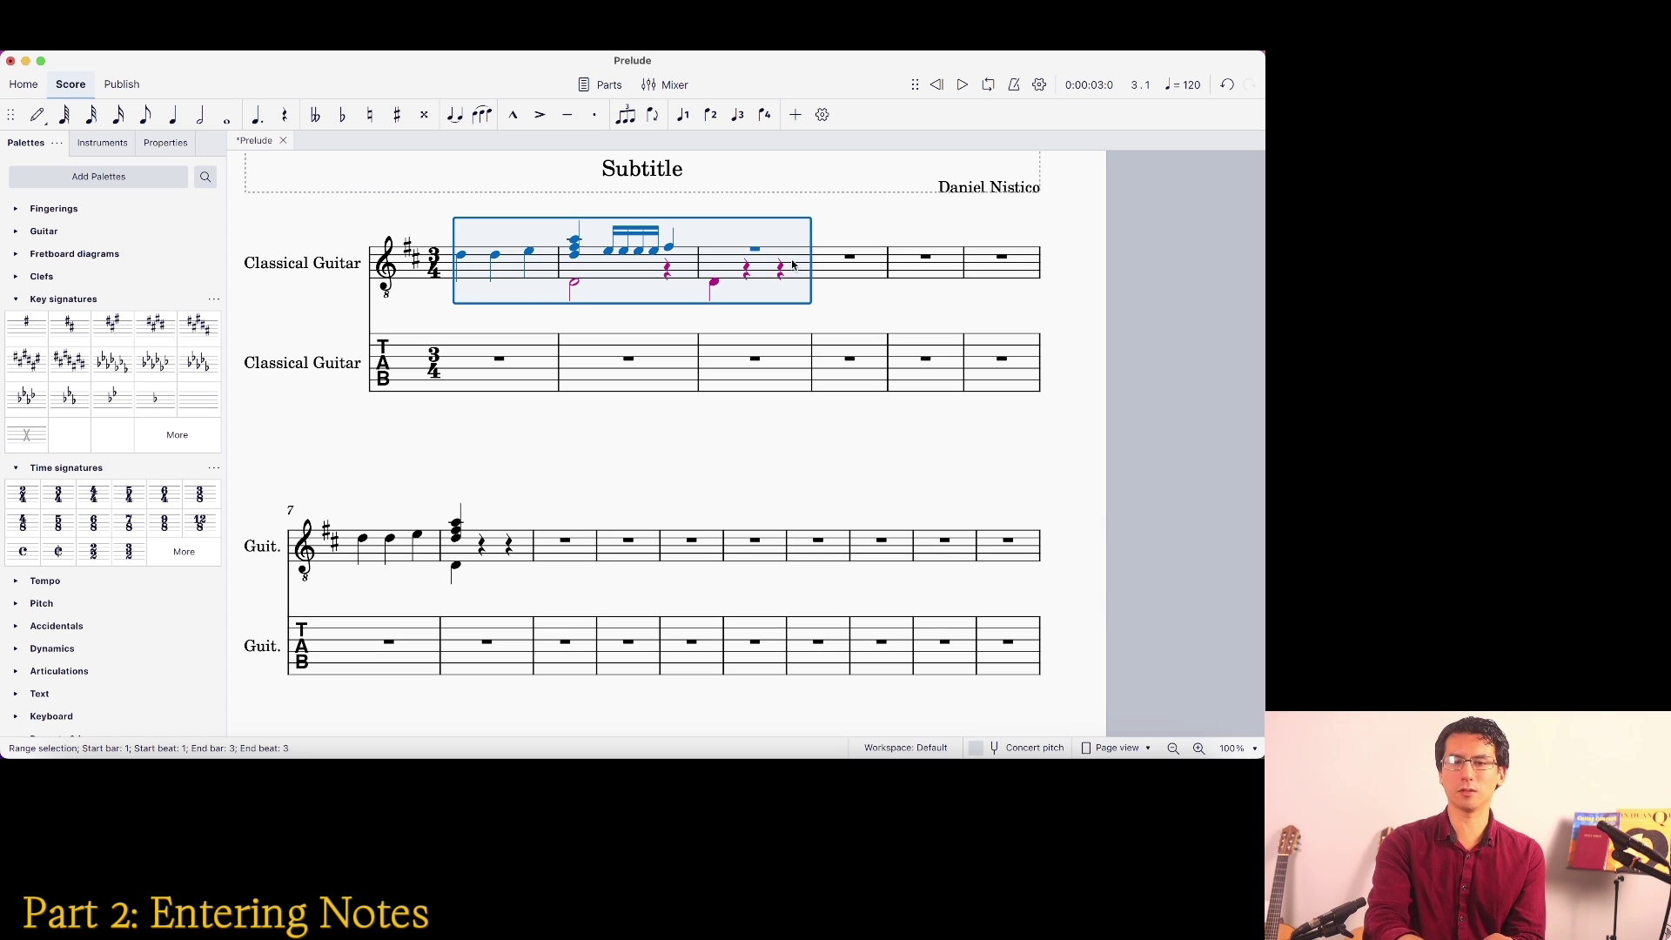
{"action": "left_click", "coordinate": [731, 217]}
{"action": "left_click", "coordinate": [459, 258]}
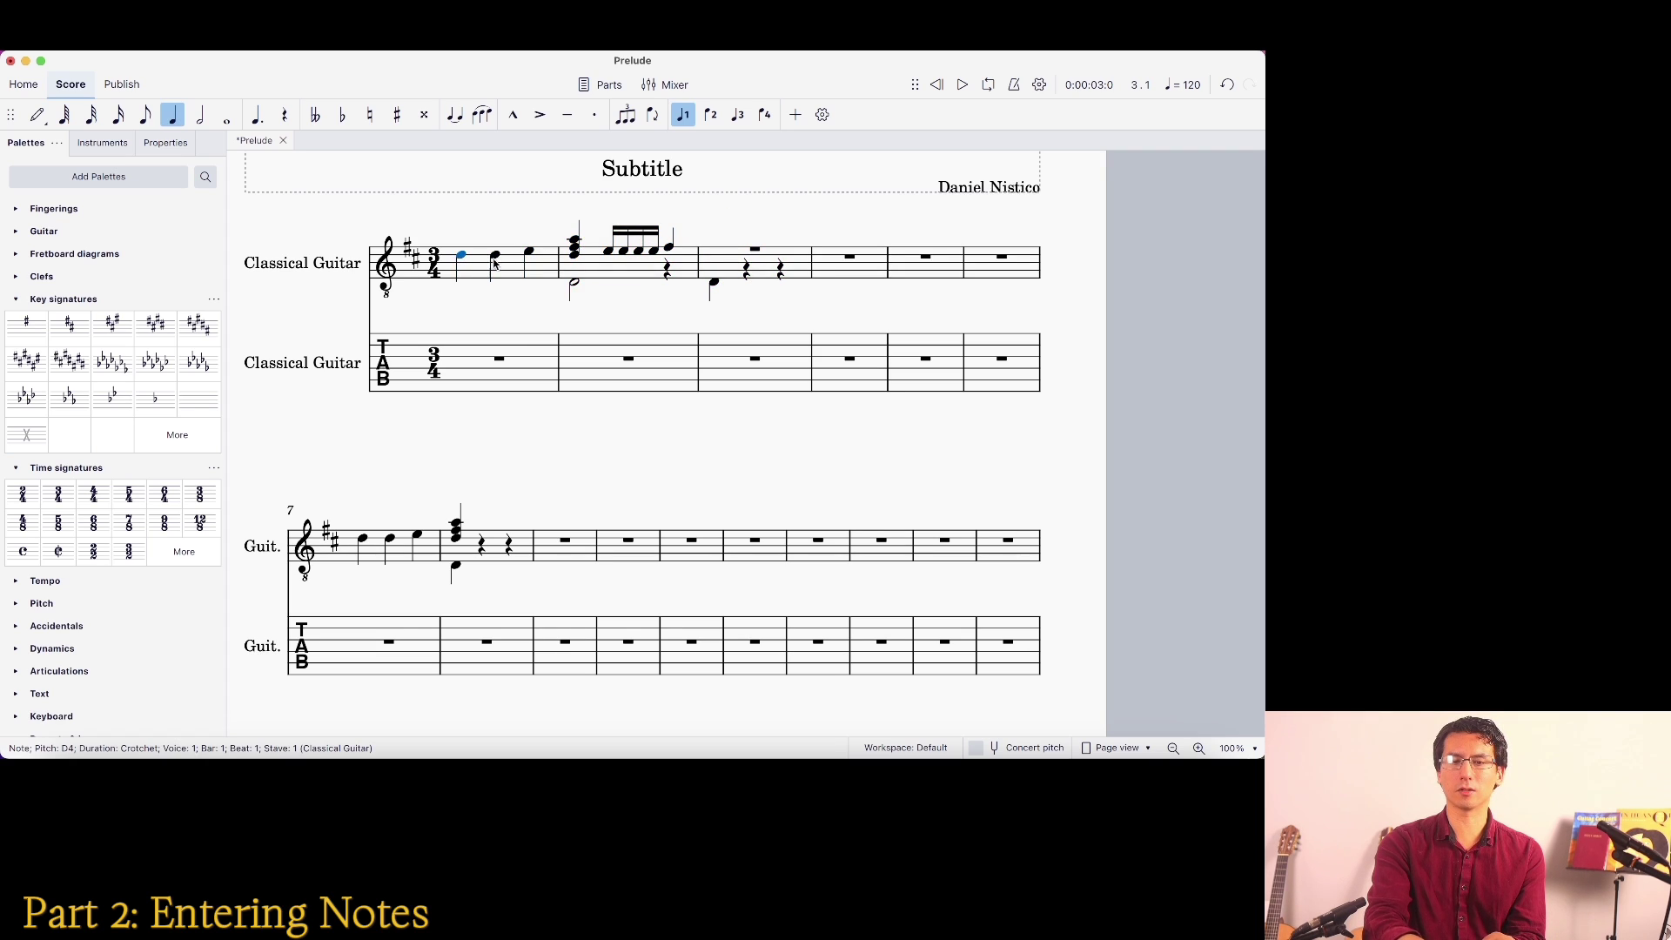
{"action": "left_click", "coordinate": [521, 260], "text": "shift"}
{"action": "left_click", "coordinate": [559, 228]}
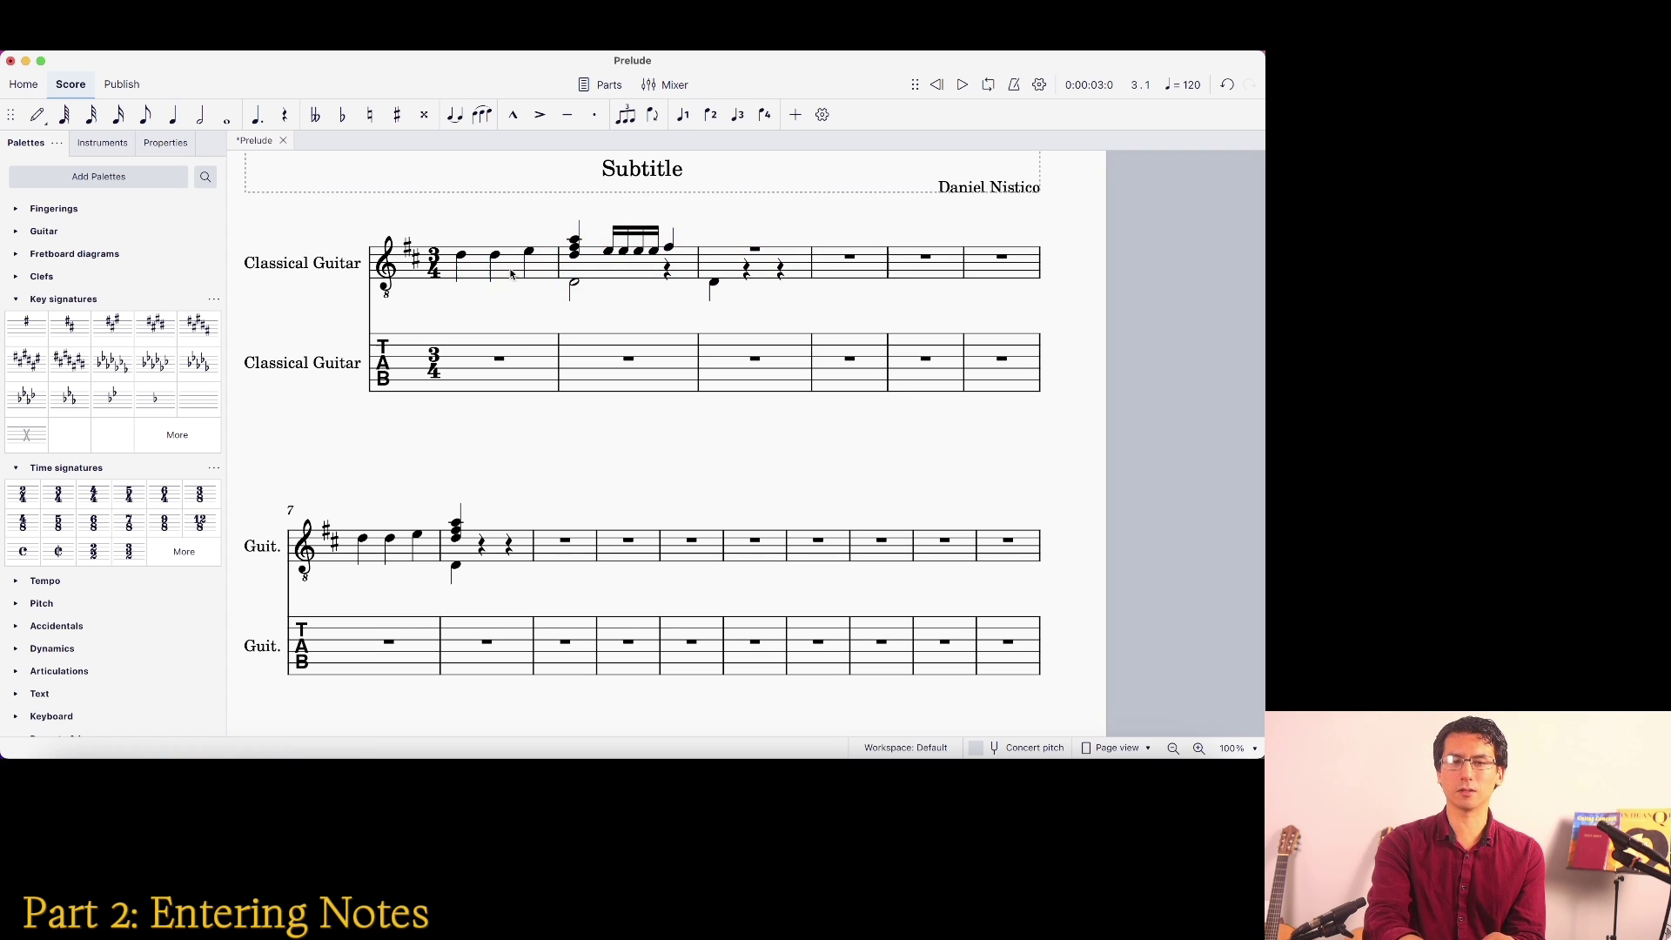
Range-select from bar 1's second note to bar 2's first chord, extend it back to bar 1's first note, and clear the selection
{"action": "left_click", "coordinate": [462, 257]}
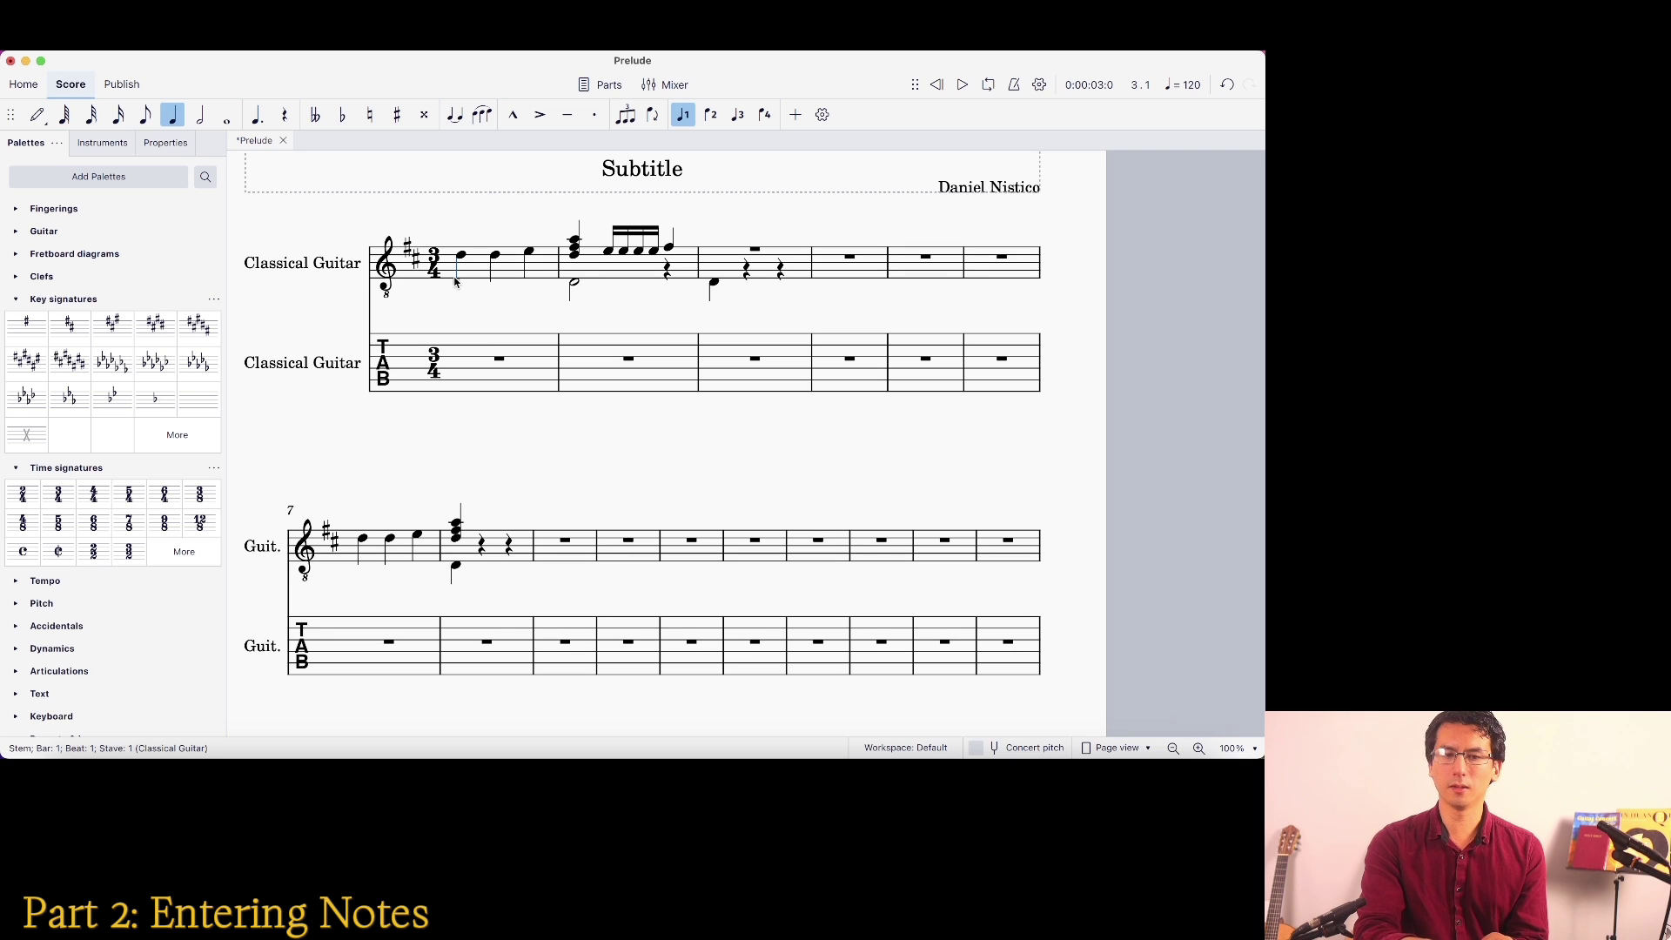
{"action": "left_click", "coordinate": [478, 262]}
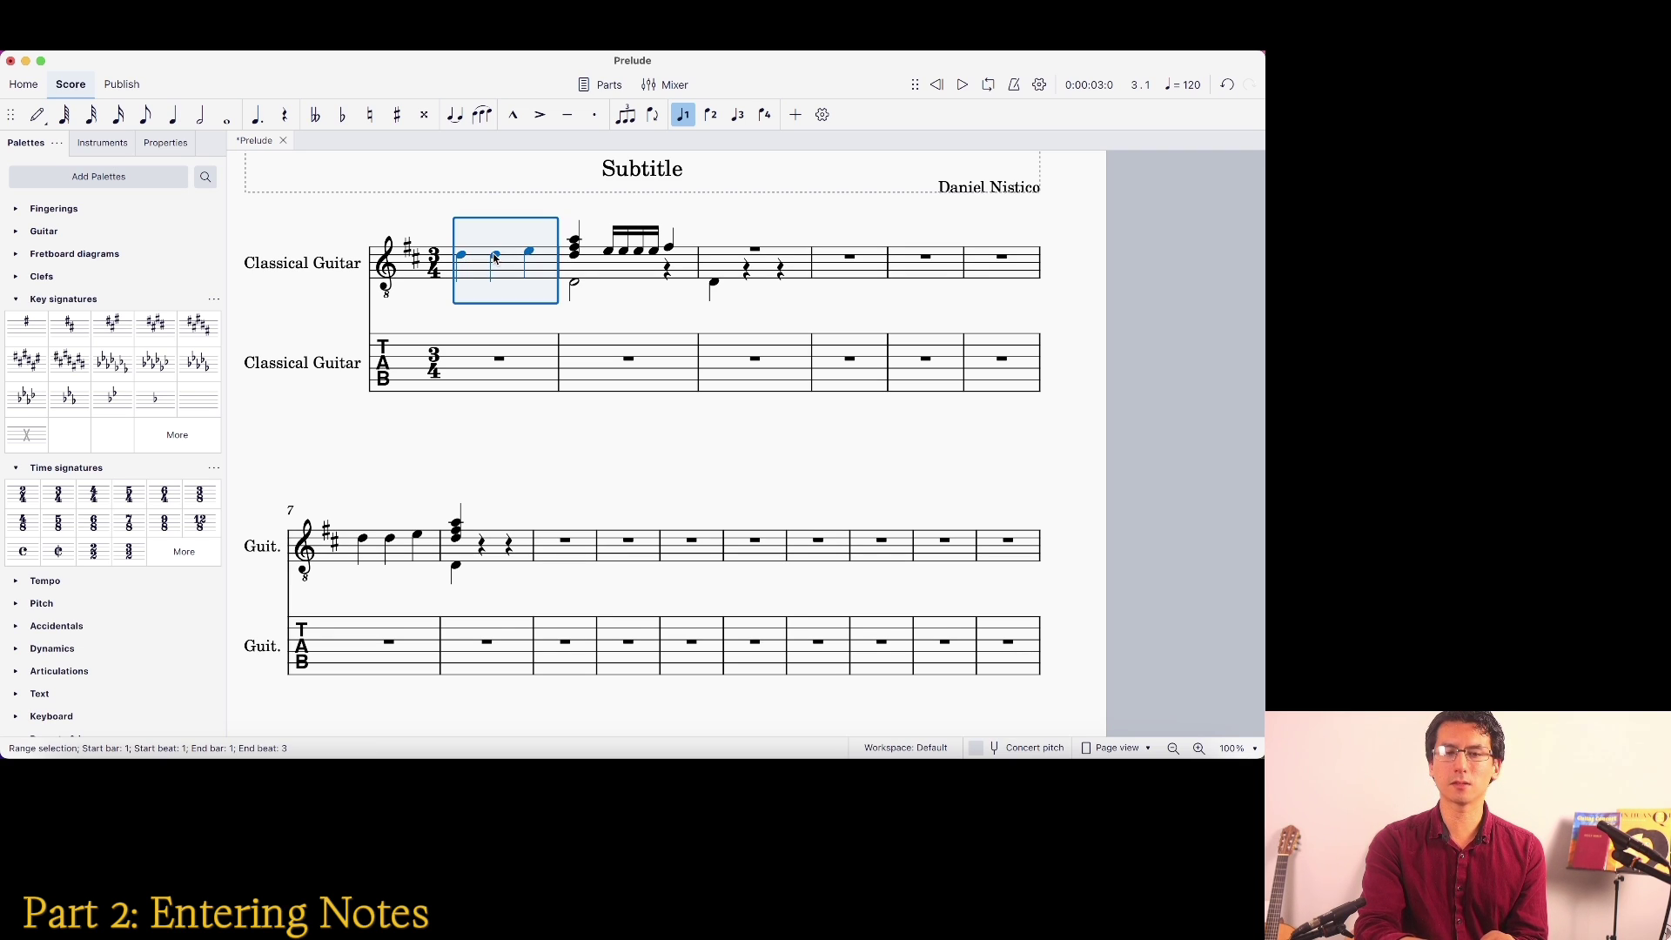
{"action": "left_click", "coordinate": [494, 256]}
{"action": "key", "text": "shift+Right"}
{"action": "key", "text": "shift+Right"}
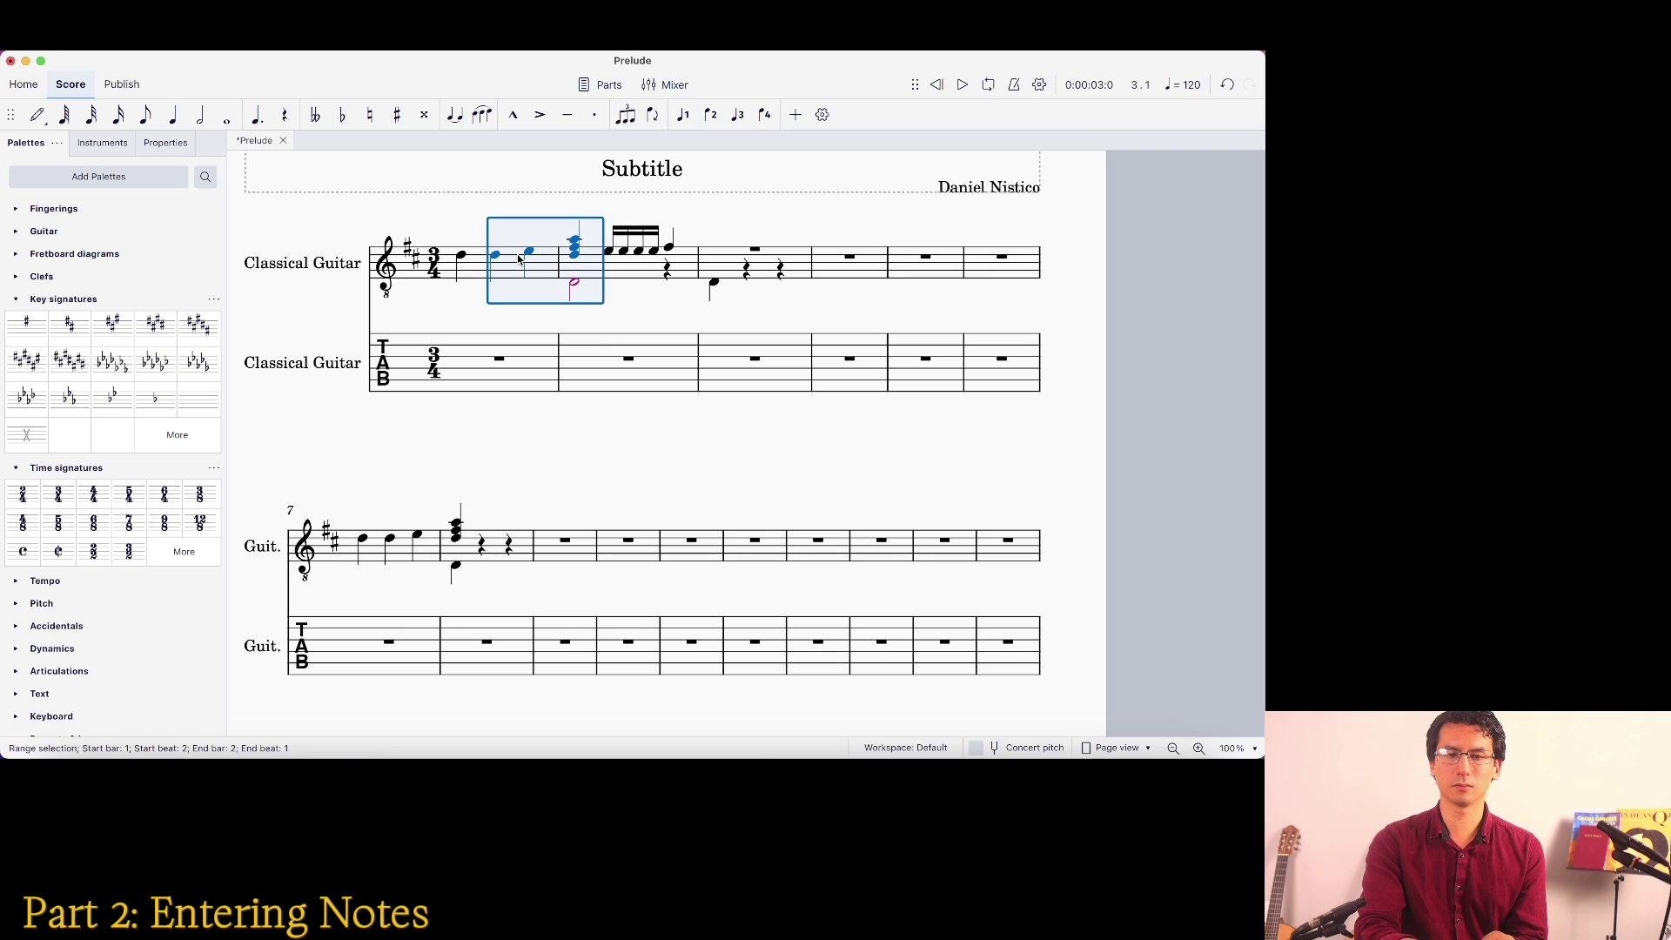
{"action": "left_click", "coordinate": [481, 257], "text": "shift"}
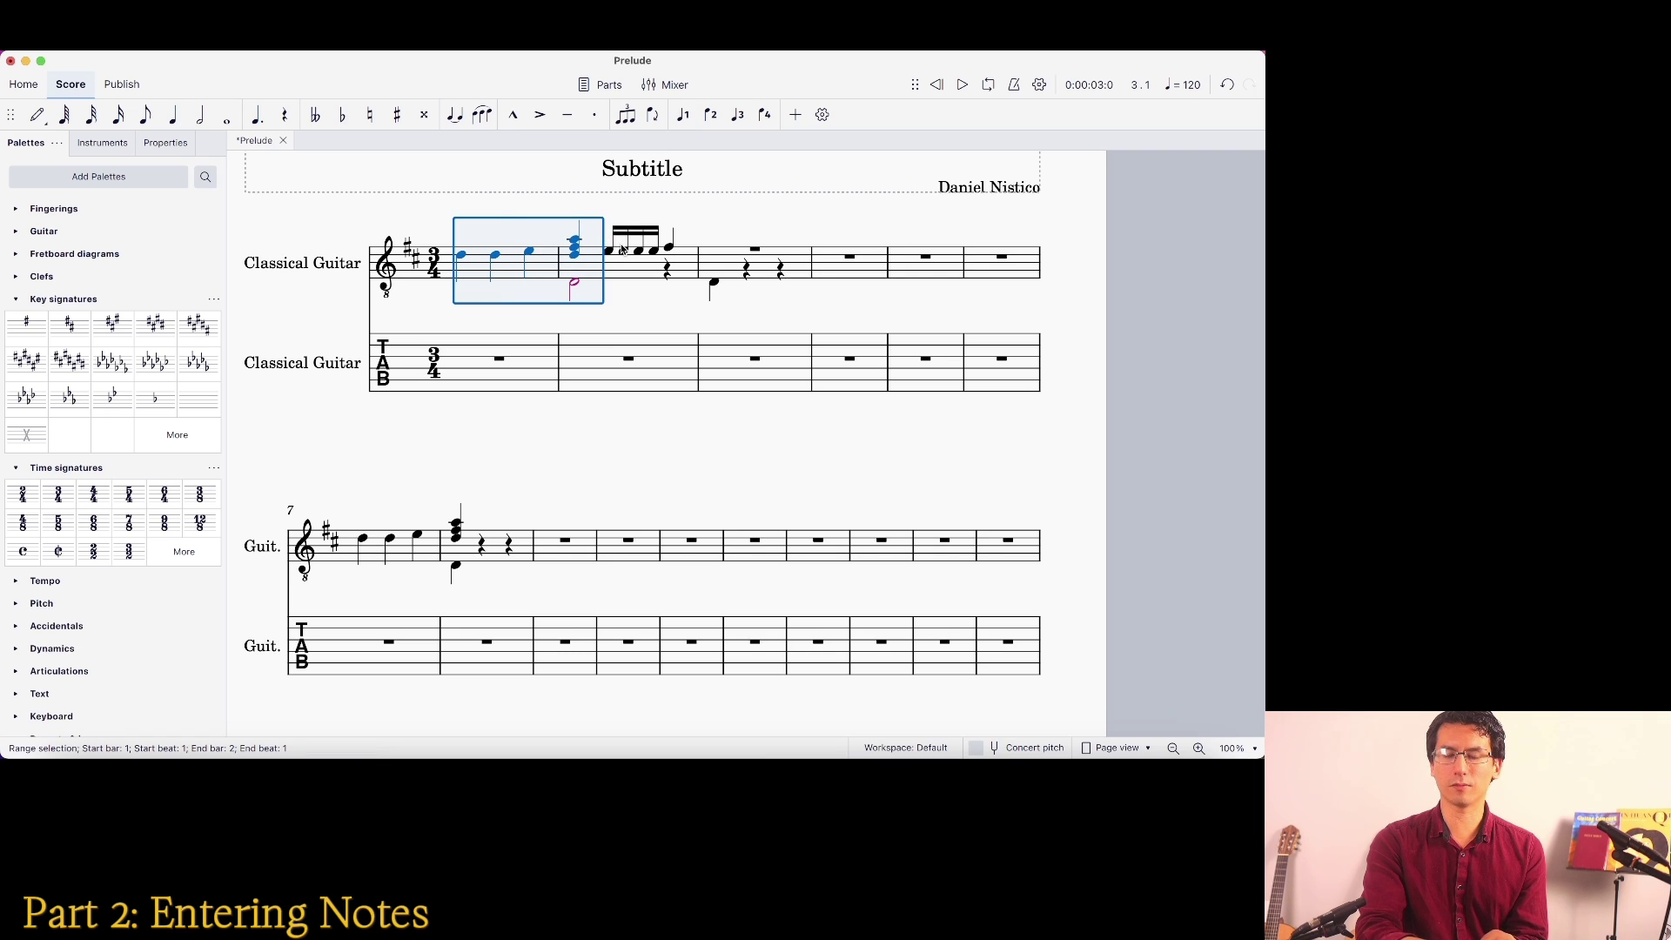
{"action": "left_click", "coordinate": [648, 254]}
{"action": "left_click", "coordinate": [606, 254]}
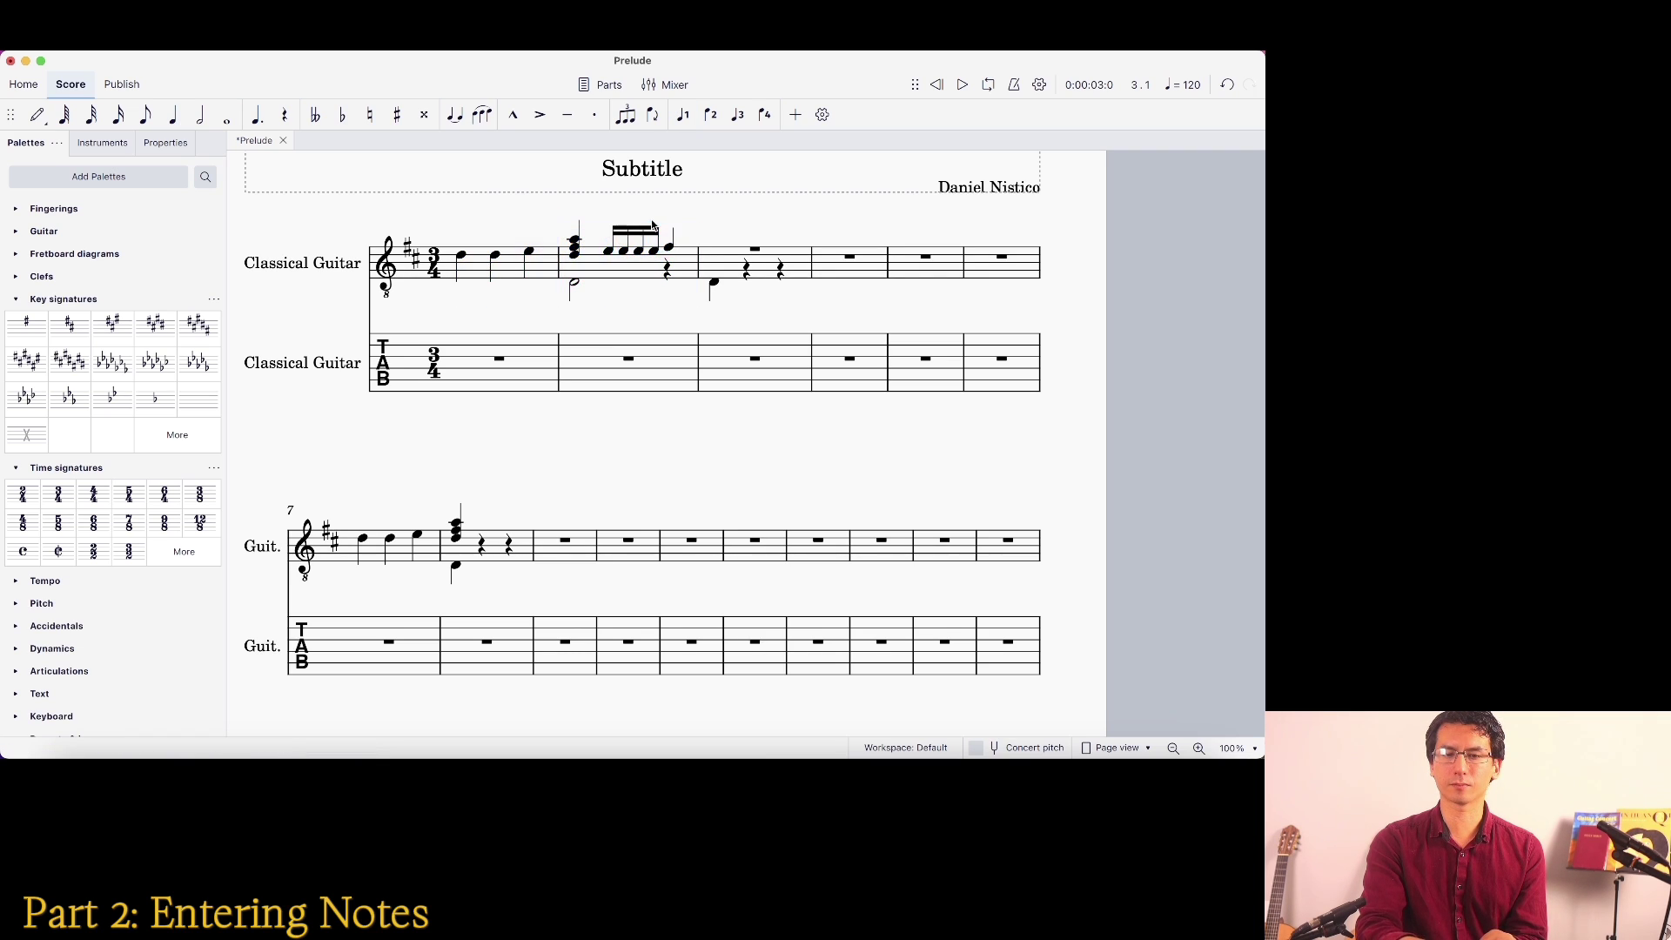
Range-select bar 2's first-beat chord through its first sixteenth note, and separately bars 1 to 3 of the notation stave
{"action": "left_click", "coordinate": [606, 255], "text": "shift"}
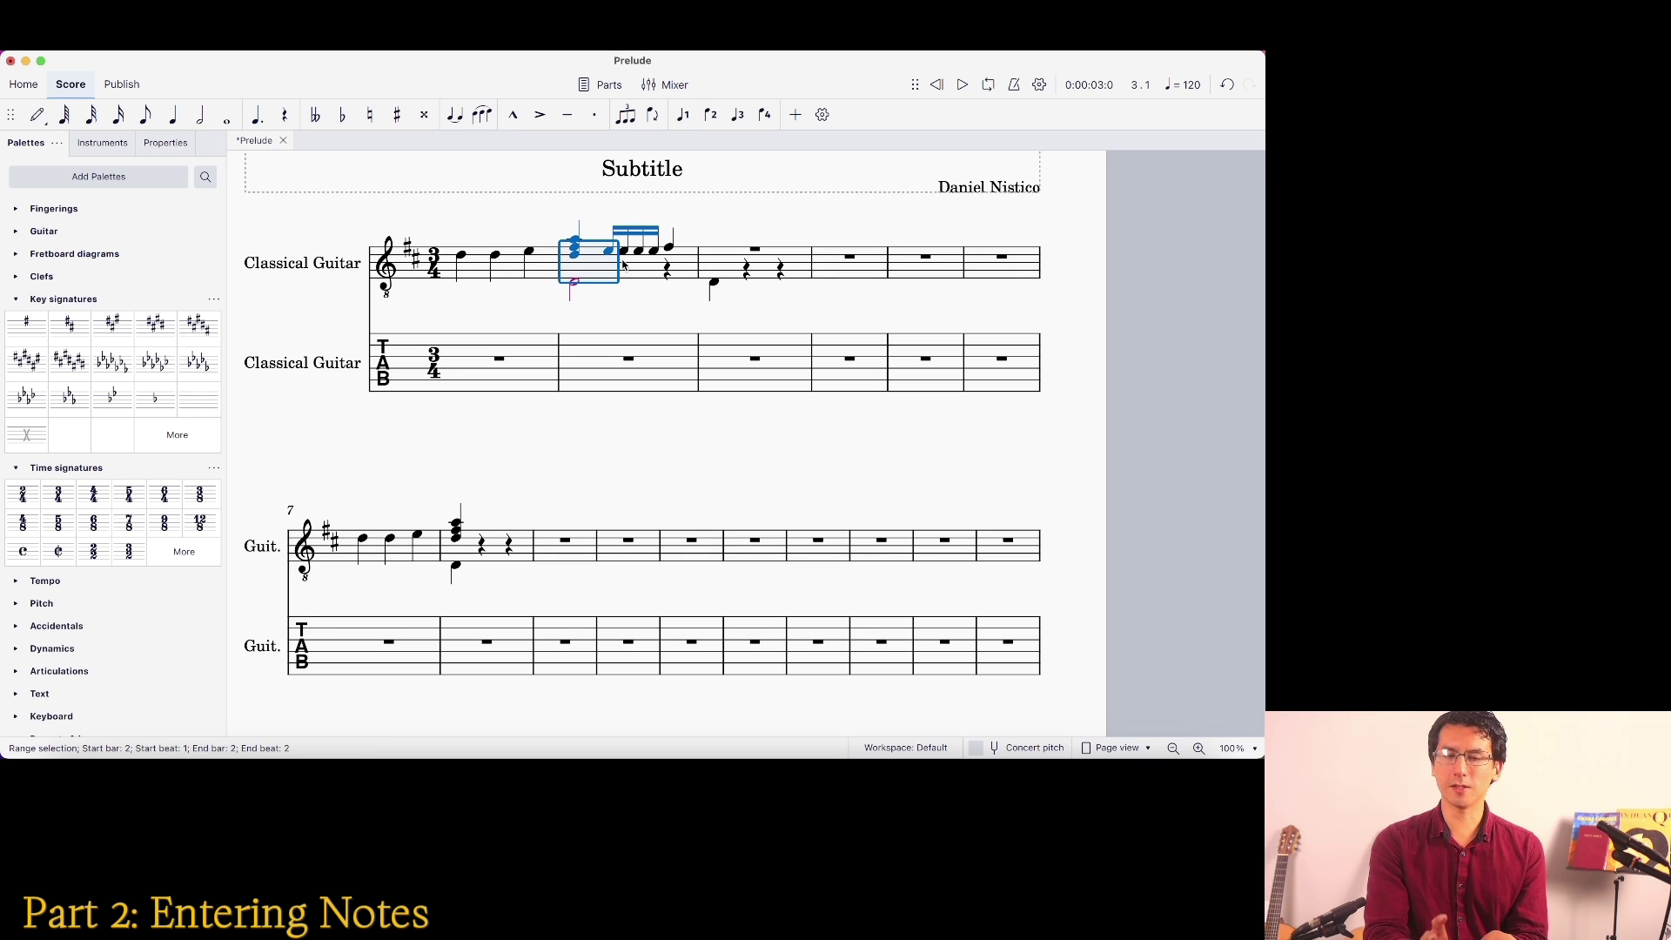
{"action": "left_click", "coordinate": [473, 272]}
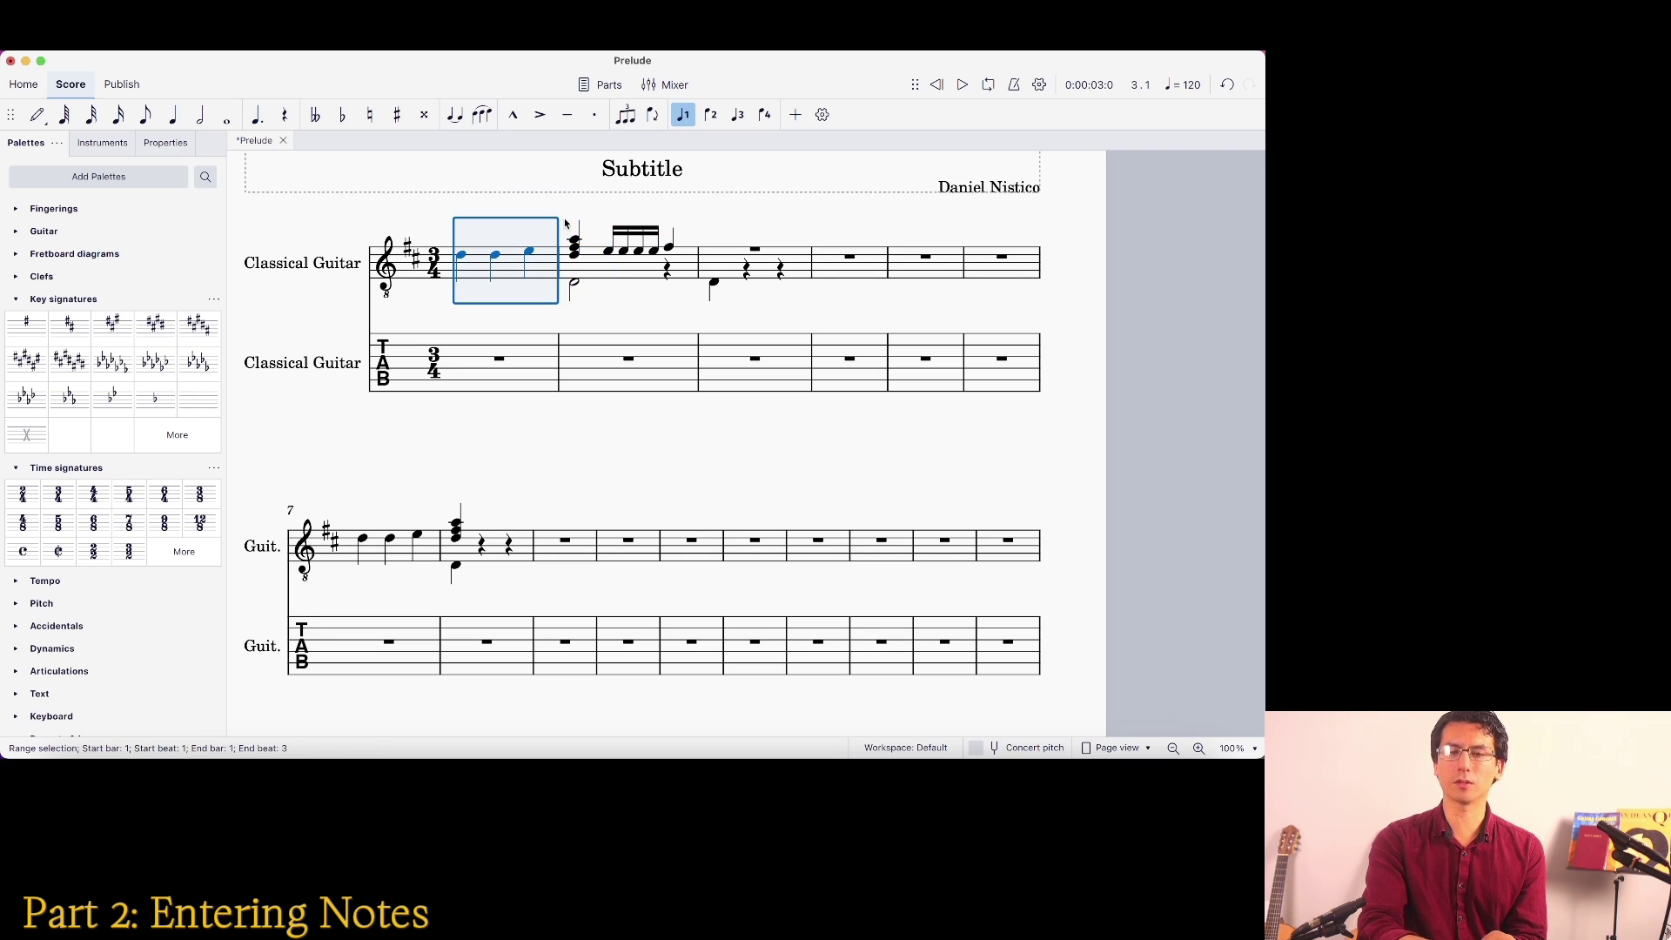
{"action": "left_click", "coordinate": [798, 263], "text": "shift"}
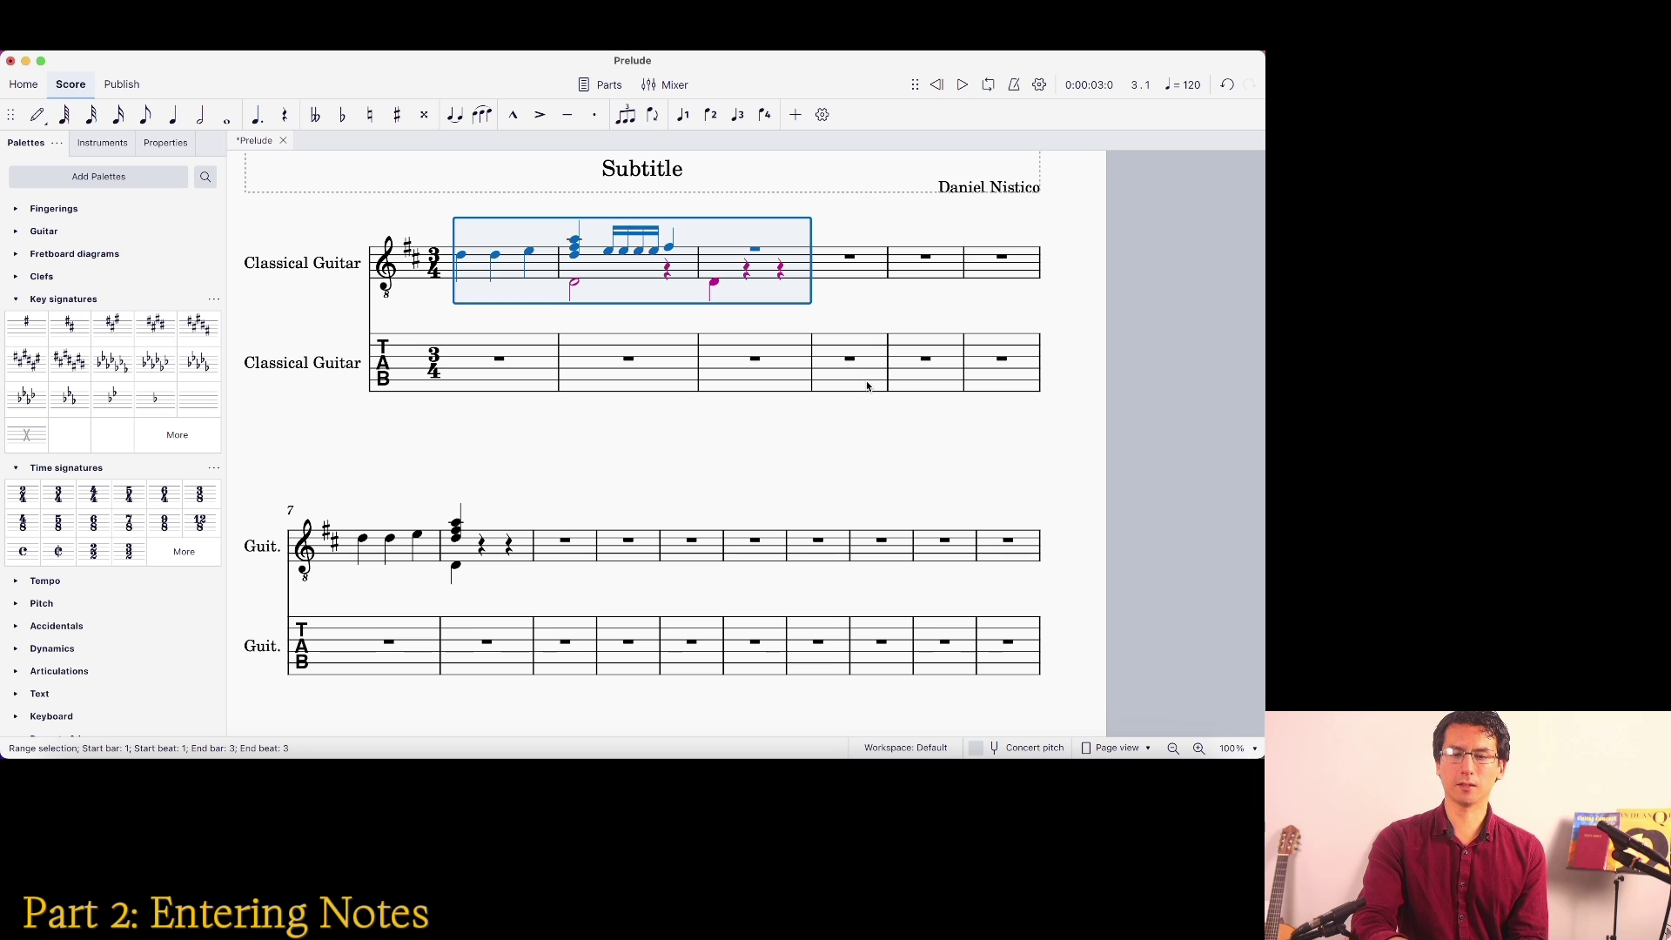
Examine the score's layout from the first system down to the final bar and back, clearing the selection
{"action": "scroll", "coordinate": [891, 436], "scroll_direction": "down", "scroll_amount": 5}
{"action": "scroll", "coordinate": [856, 452], "scroll_direction": "up", "scroll_amount": 3}
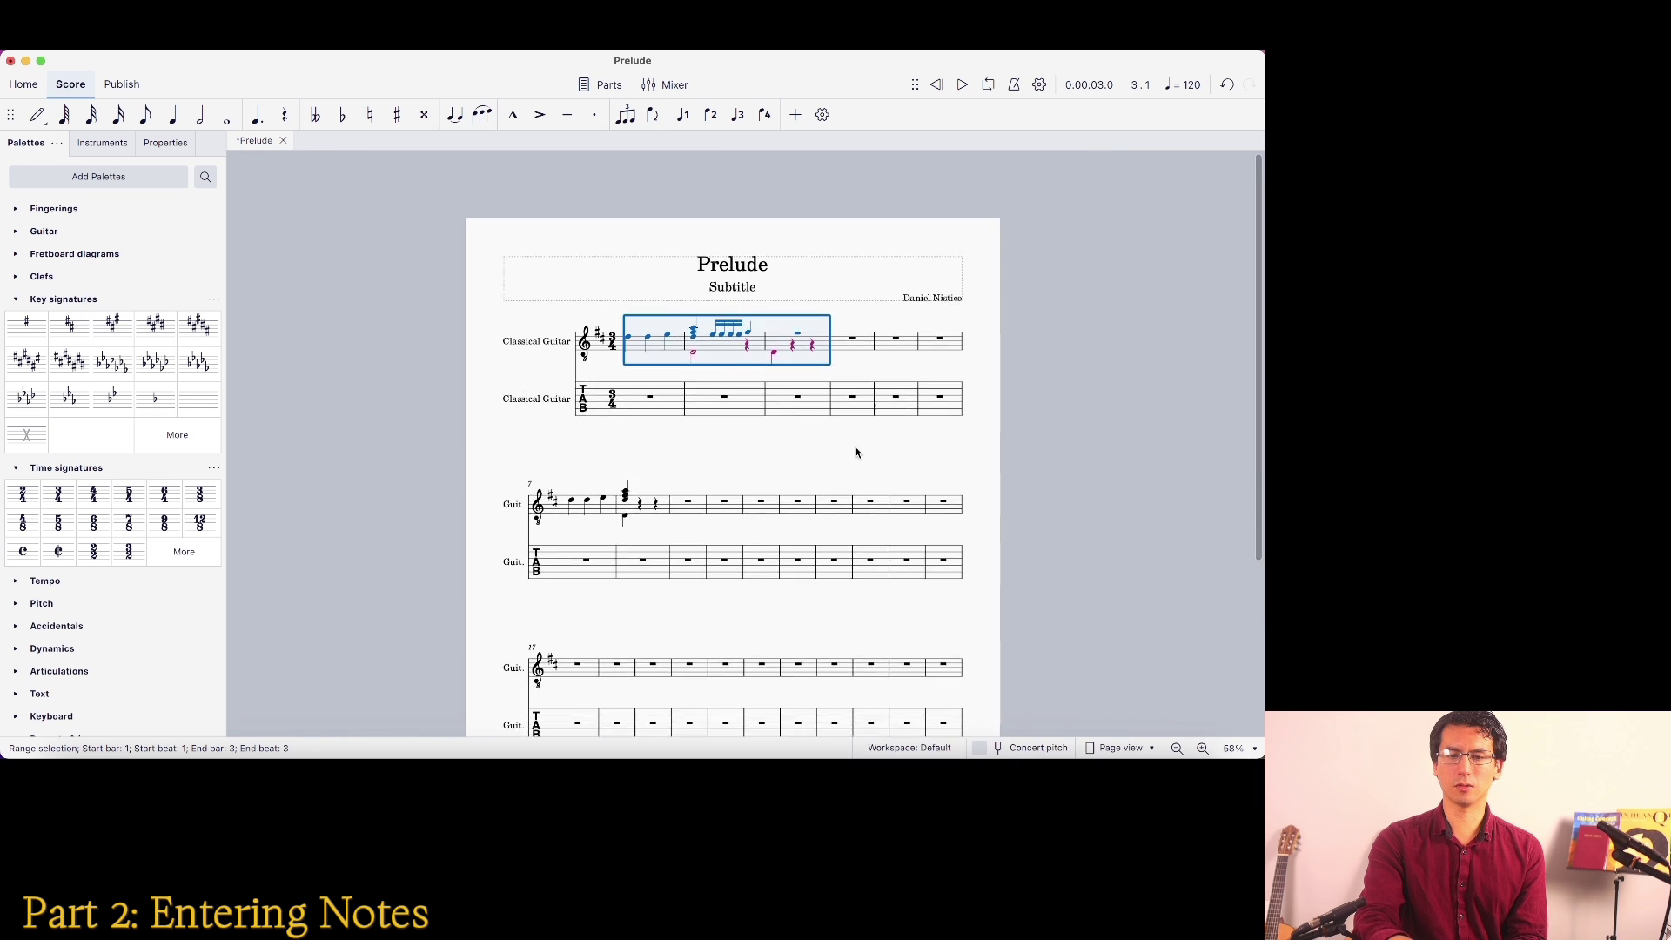
{"action": "scroll", "coordinate": [857, 452], "scroll_direction": "down", "scroll_amount": 2}
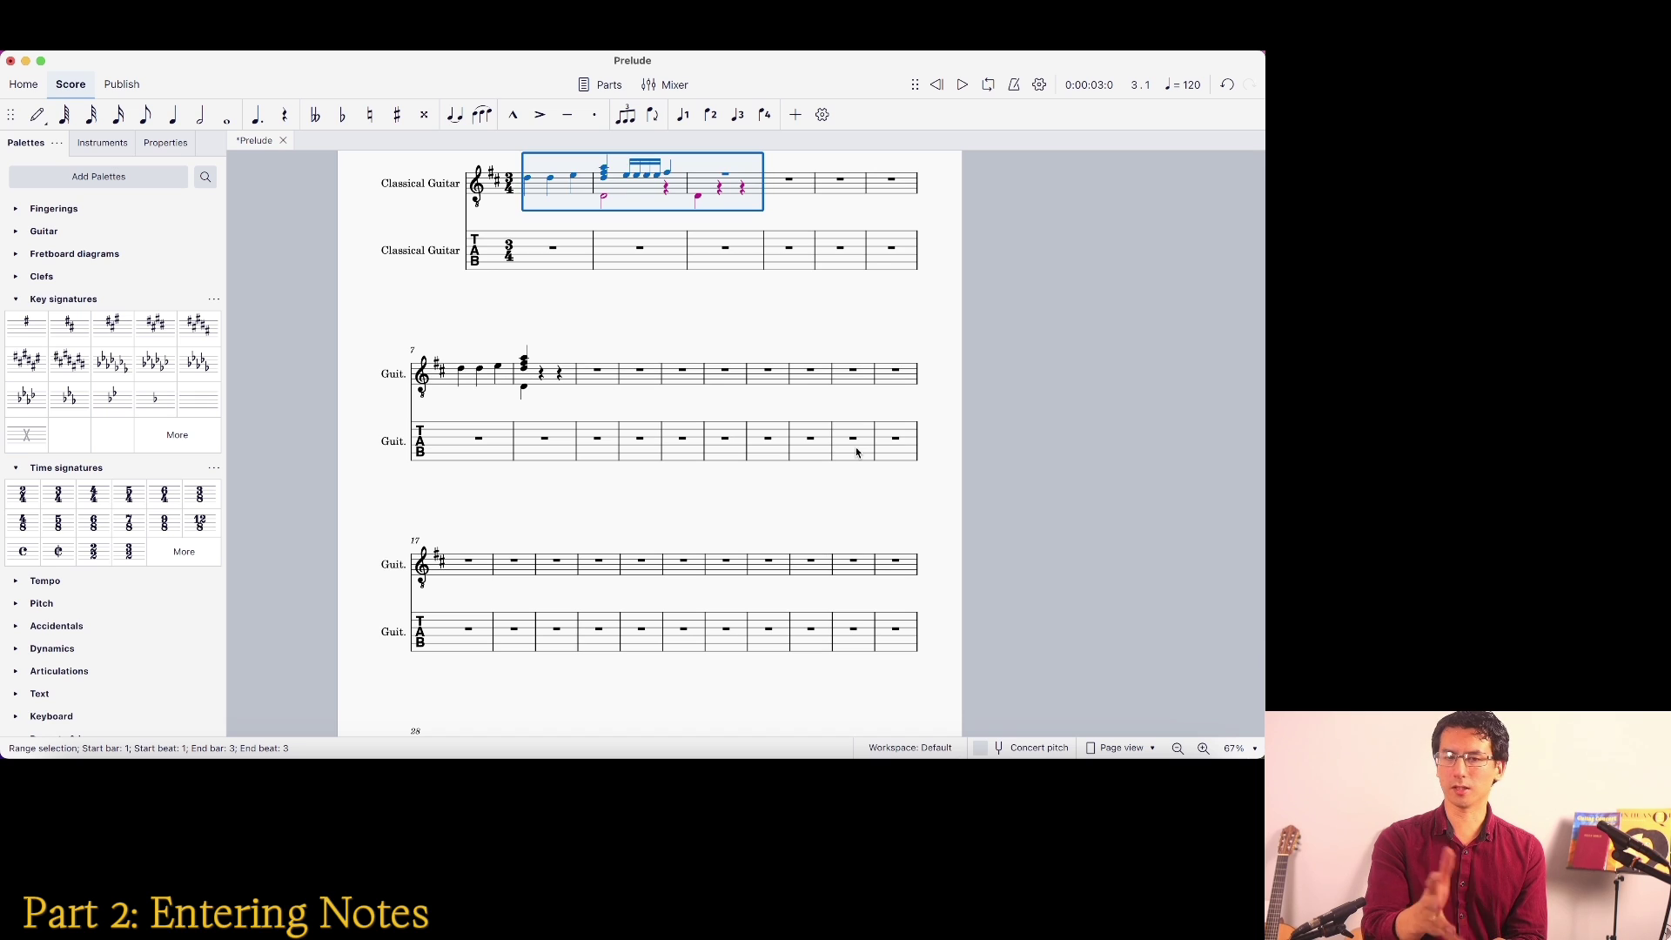
{"action": "scroll", "coordinate": [856, 453], "scroll_direction": "down", "scroll_amount": 2}
{"action": "scroll", "coordinate": [856, 453], "scroll_direction": "down", "scroll_amount": 3}
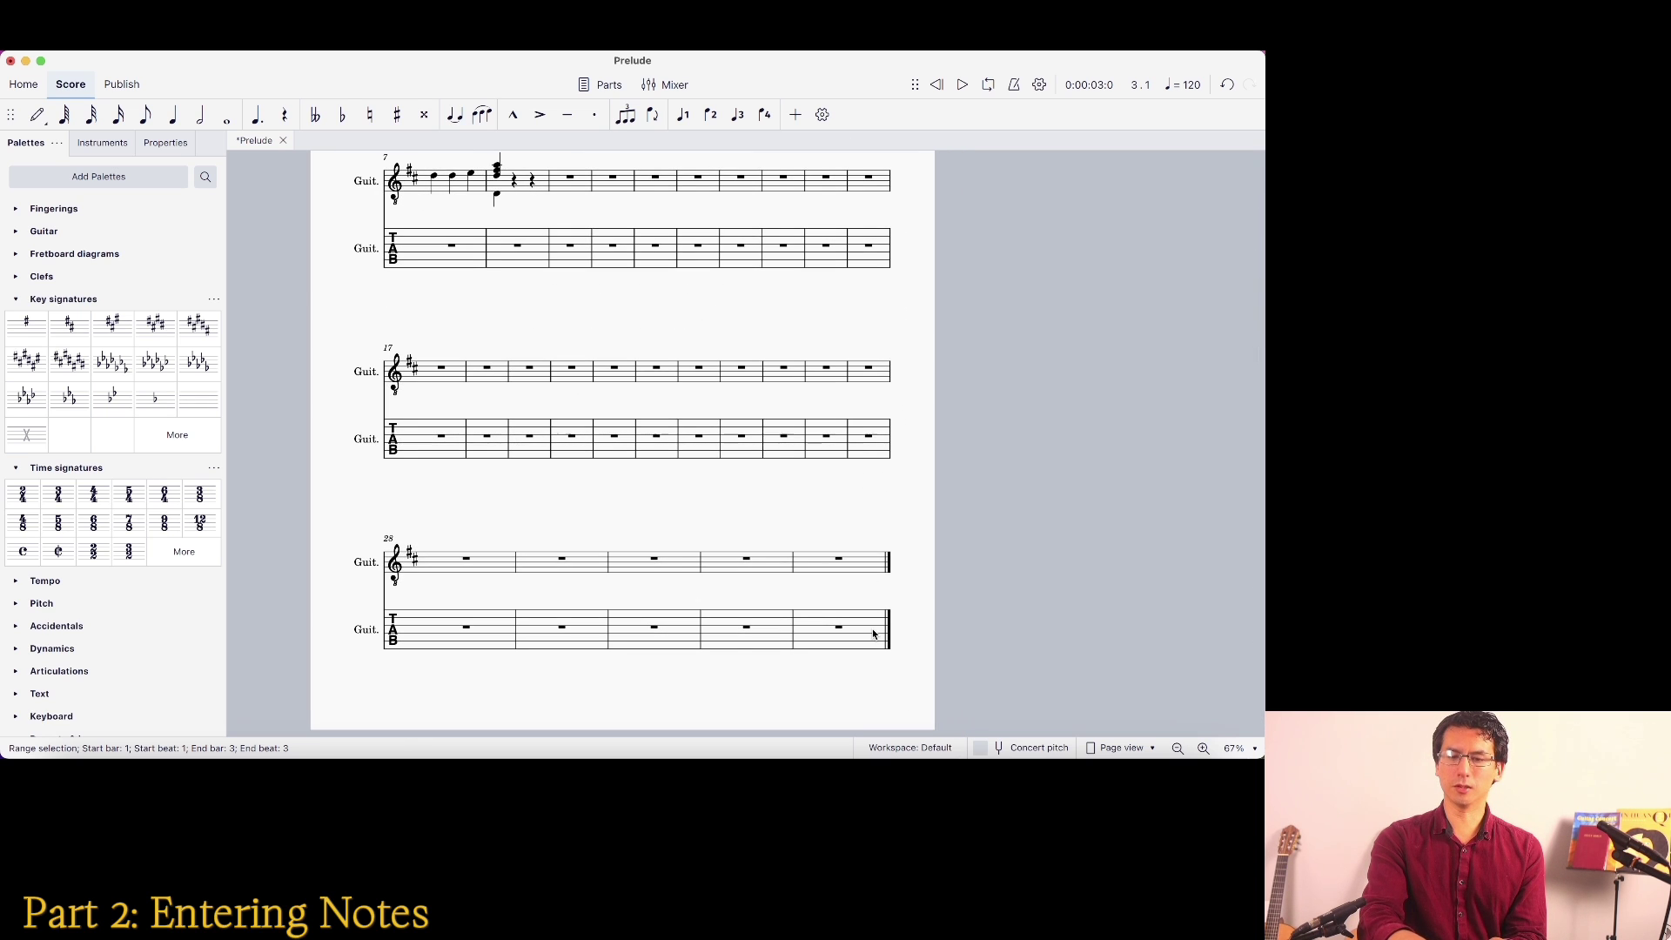
{"action": "scroll", "coordinate": [873, 633], "scroll_direction": "up", "scroll_amount": 4}
{"action": "scroll", "coordinate": [873, 630], "scroll_direction": "down", "scroll_amount": 3}
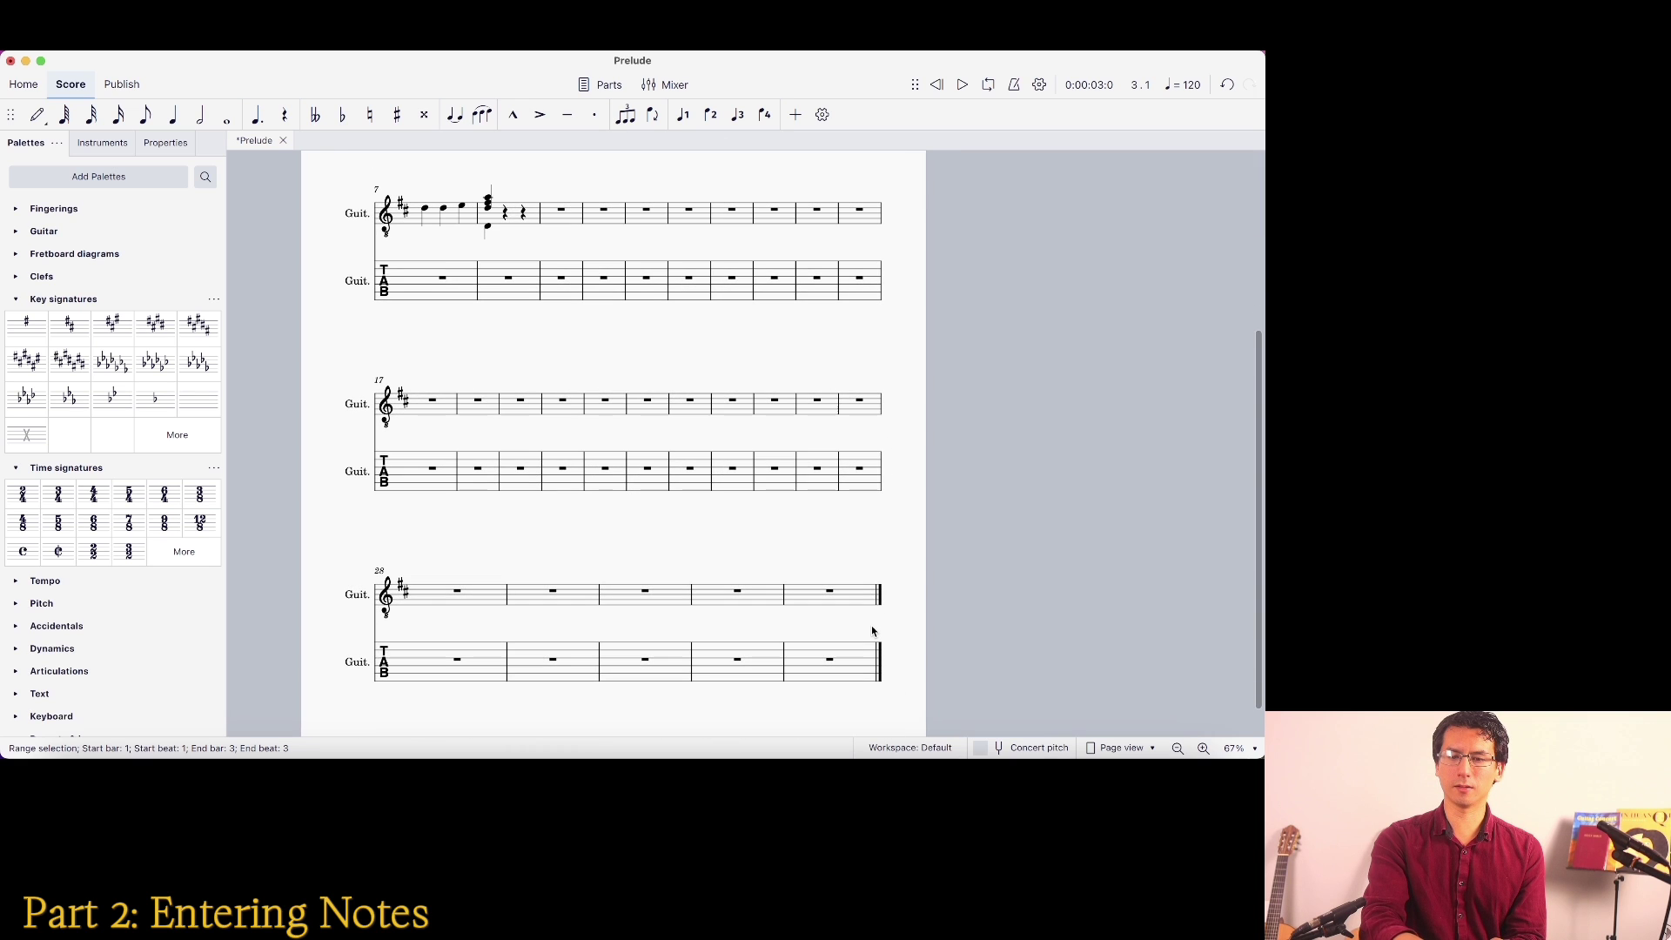
{"action": "scroll", "coordinate": [831, 514], "scroll_direction": "up", "scroll_amount": 7}
{"action": "left_click", "coordinate": [493, 330]}
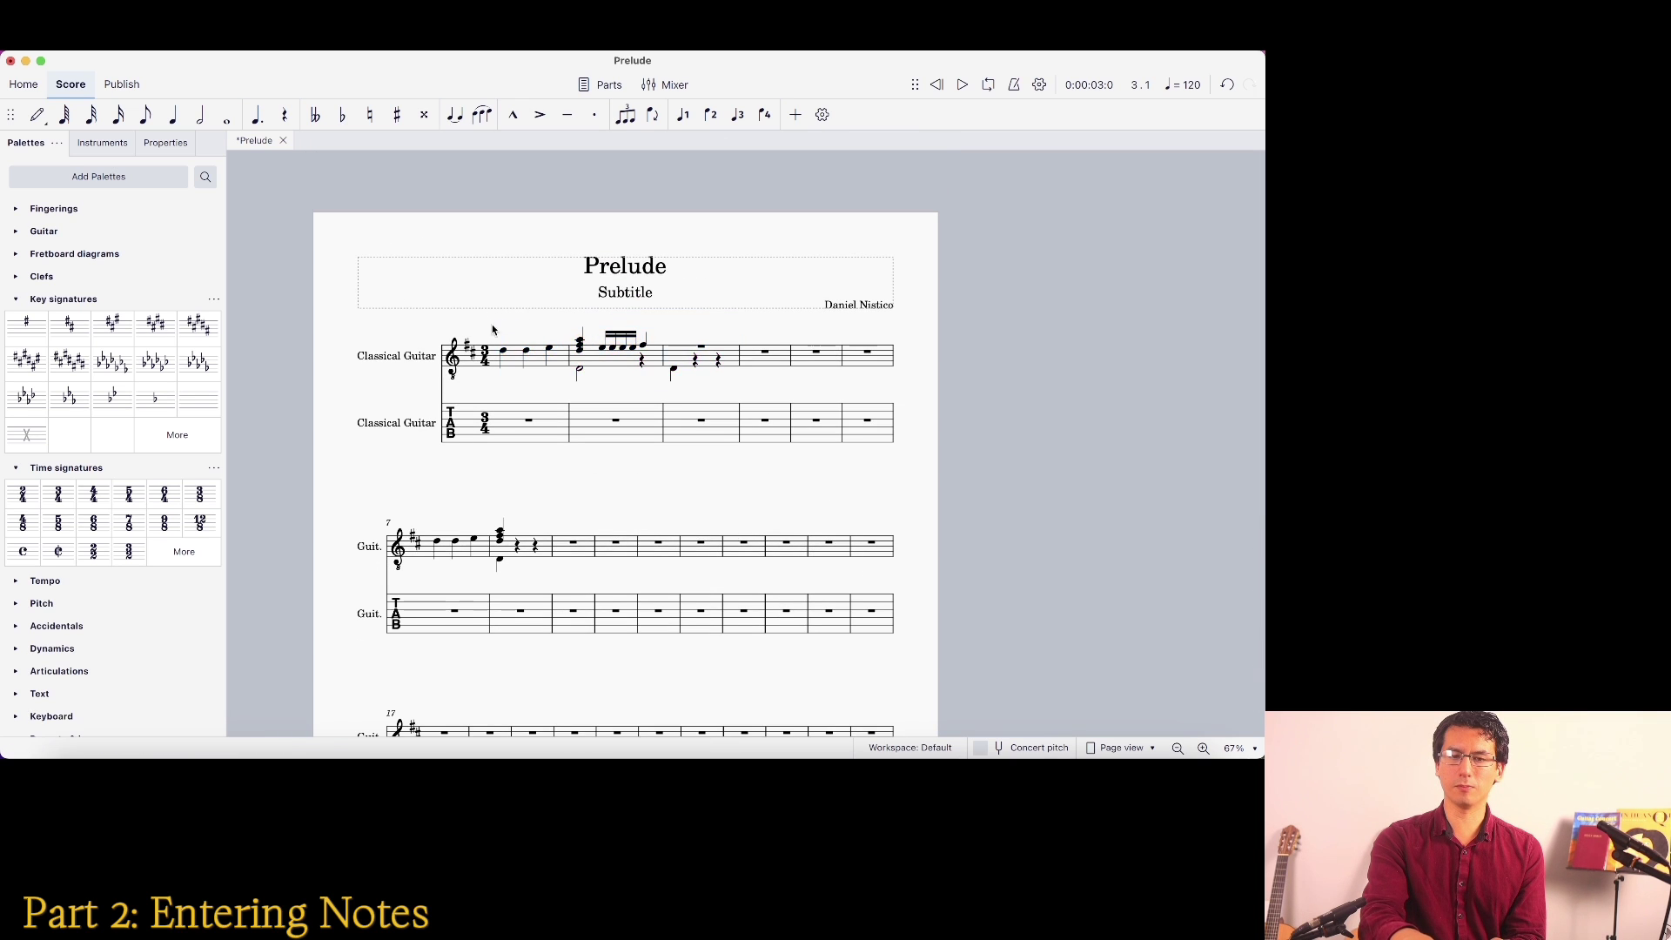
{"action": "left_click", "coordinate": [514, 355]}
{"action": "scroll", "coordinate": [743, 462], "scroll_direction": "down", "scroll_amount": 8}
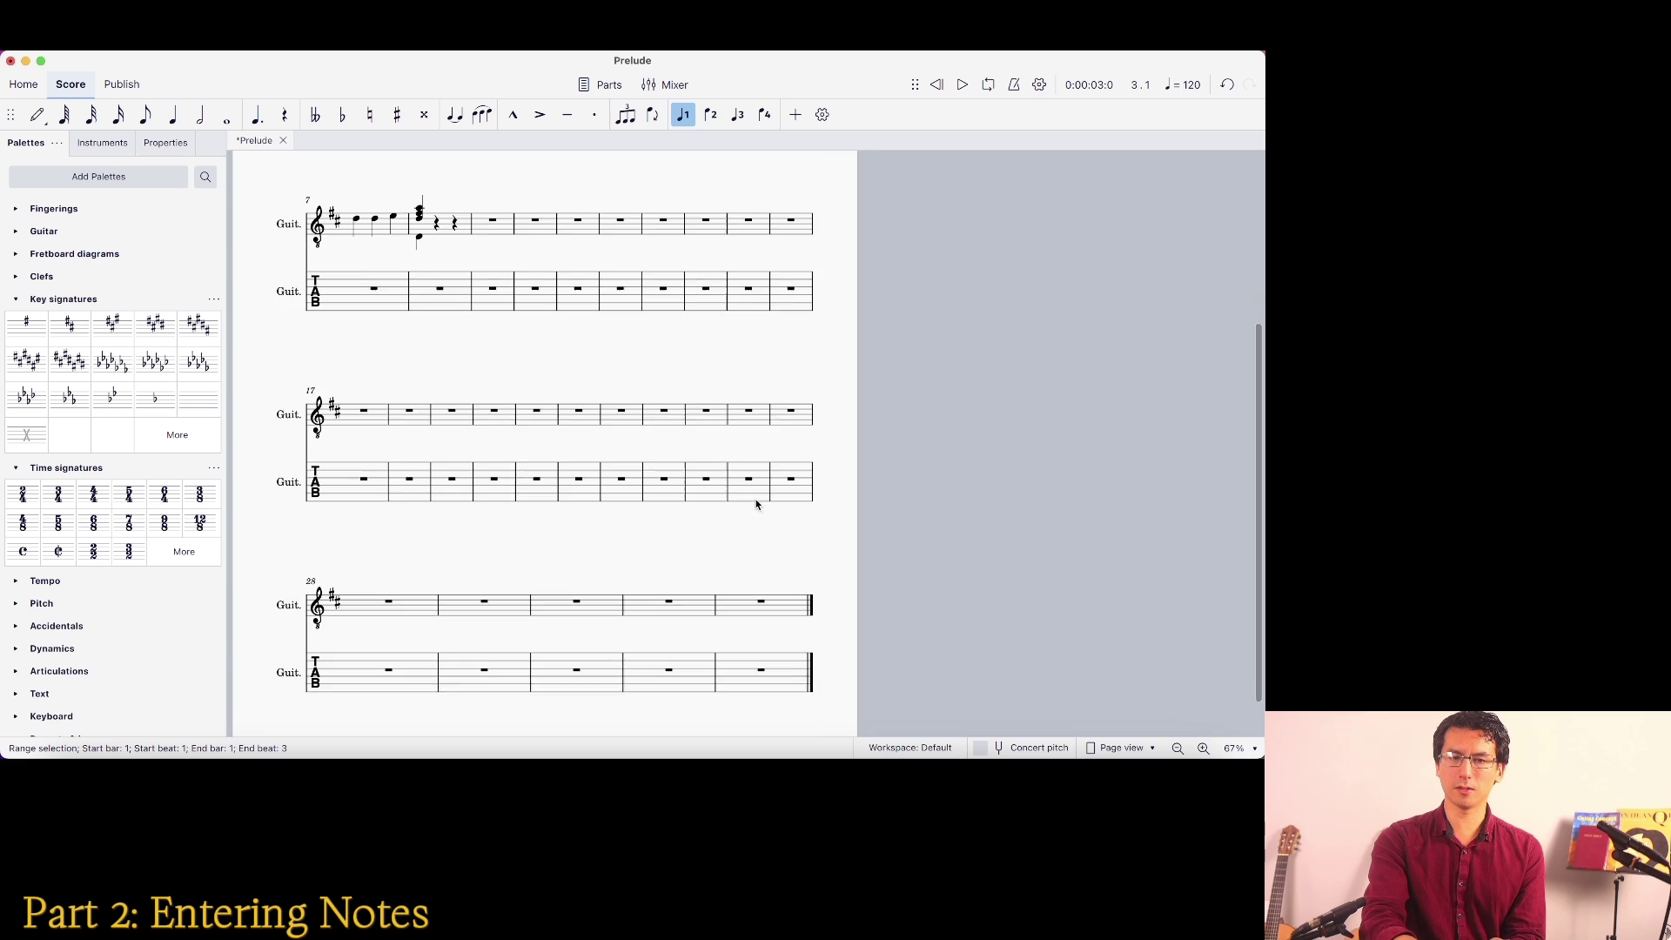
{"action": "scroll", "coordinate": [755, 504], "scroll_direction": "down", "scroll_amount": 3}
{"action": "key", "text": "Escape"}
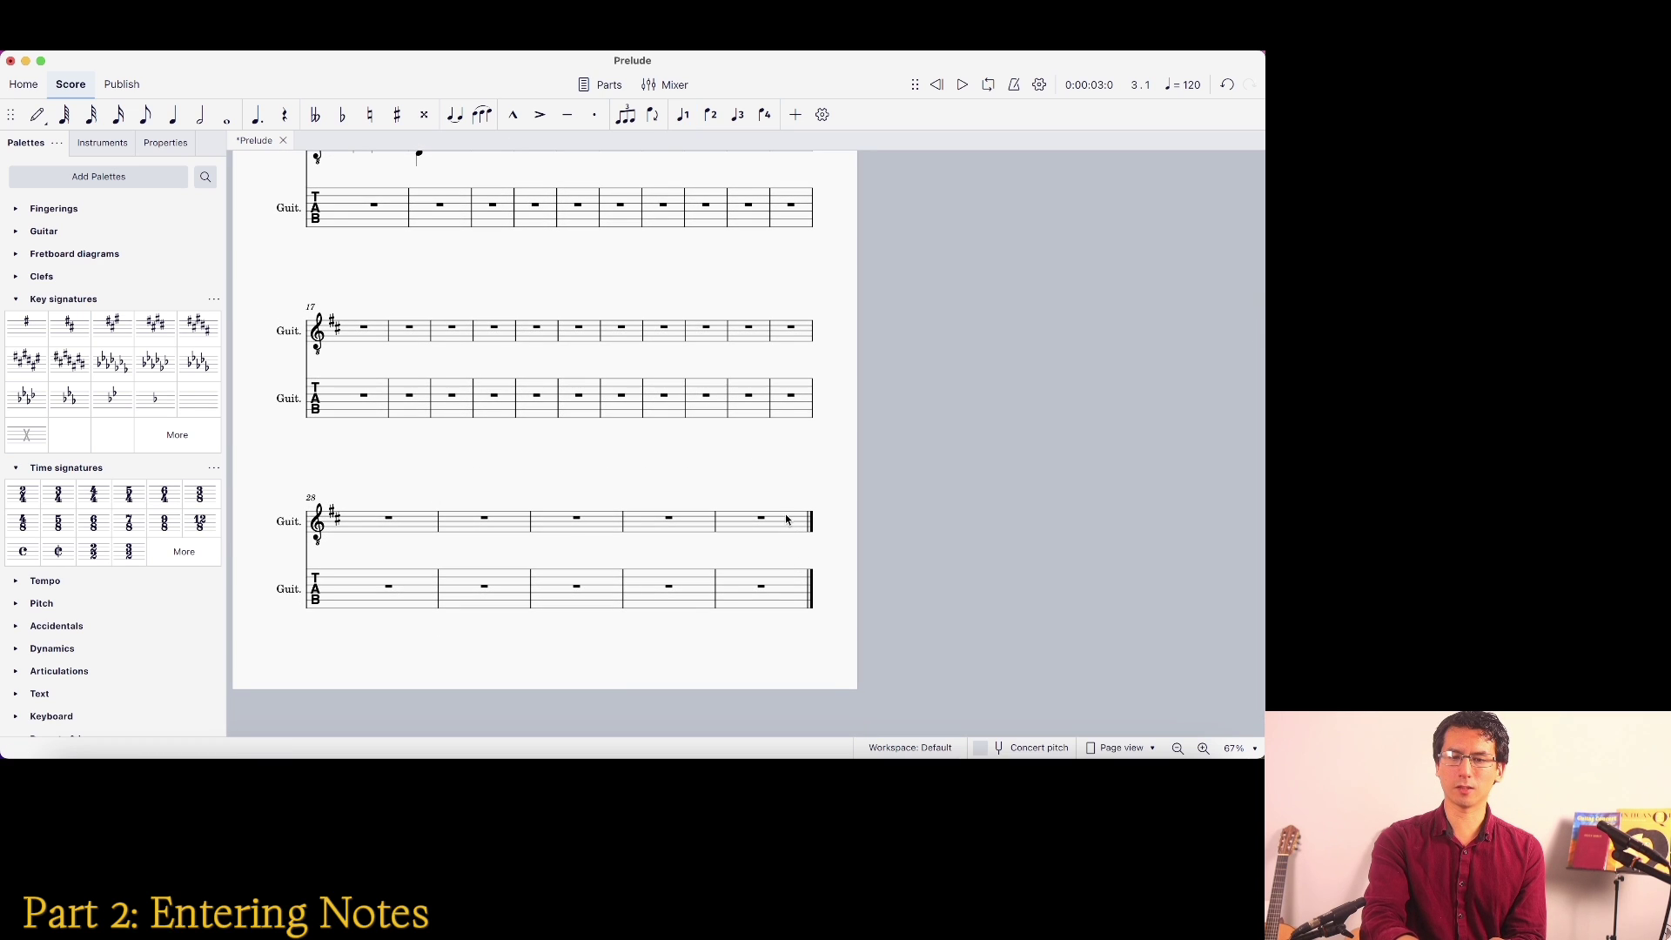
Range-select the notation stave from bar 1 to the final bar, and extend the selection to include the tablature stave
{"action": "scroll", "coordinate": [786, 520], "scroll_direction": "up", "scroll_amount": 10}
{"action": "left_click", "coordinate": [461, 601]}
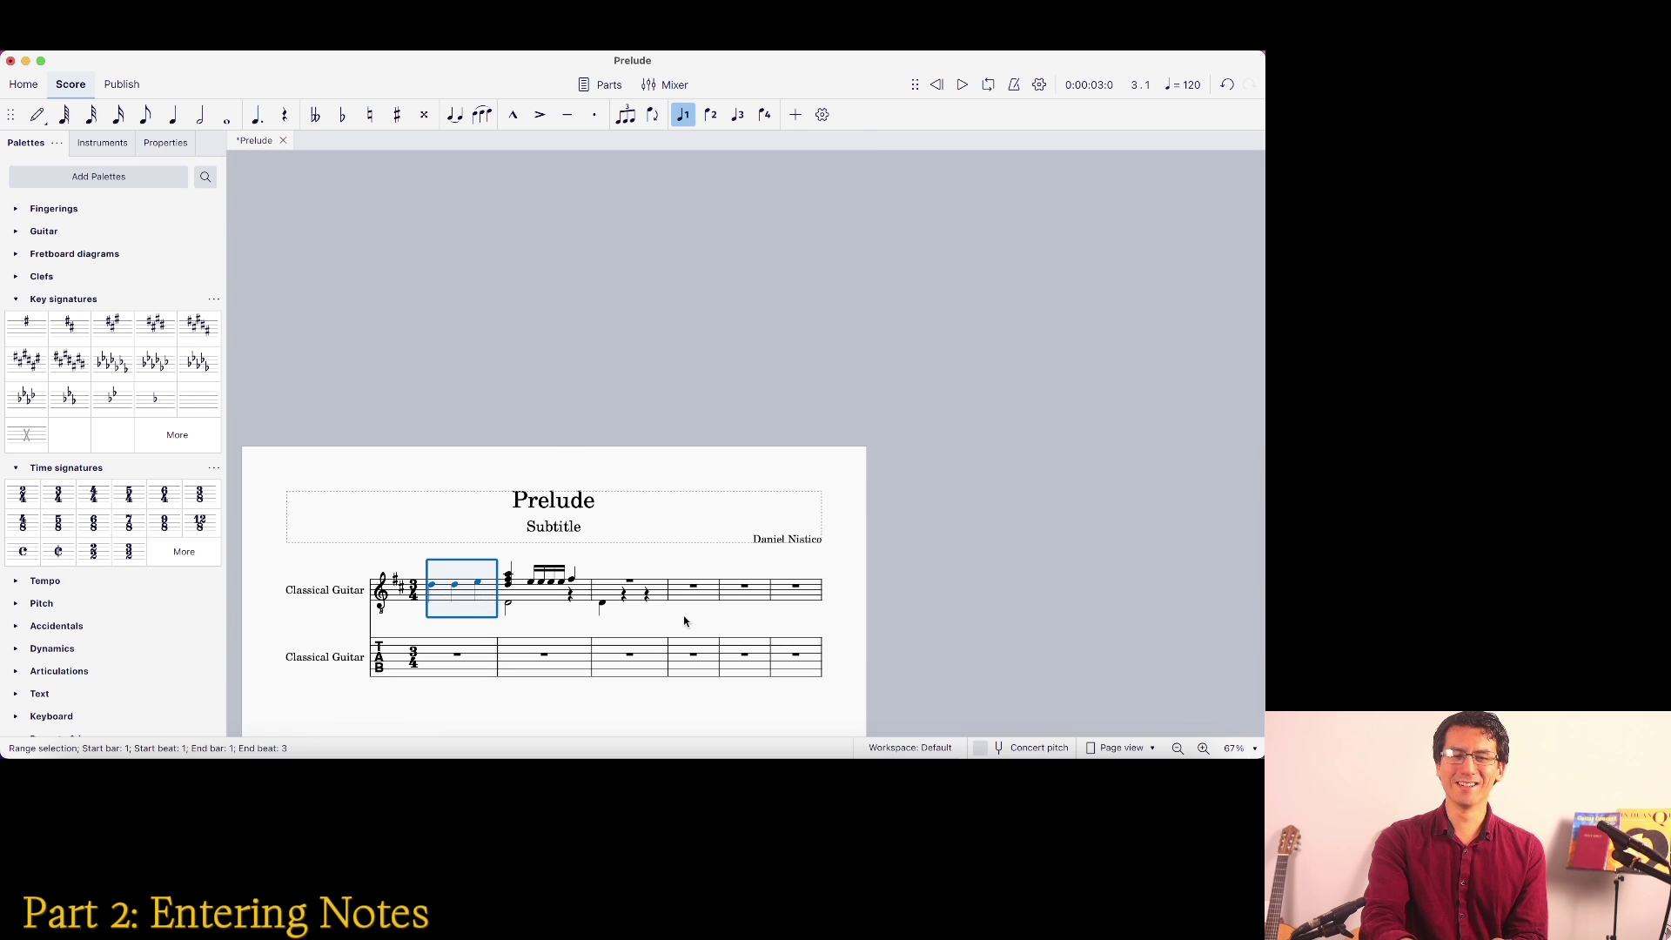
{"action": "scroll", "coordinate": [684, 622], "scroll_direction": "down", "scroll_amount": 10}
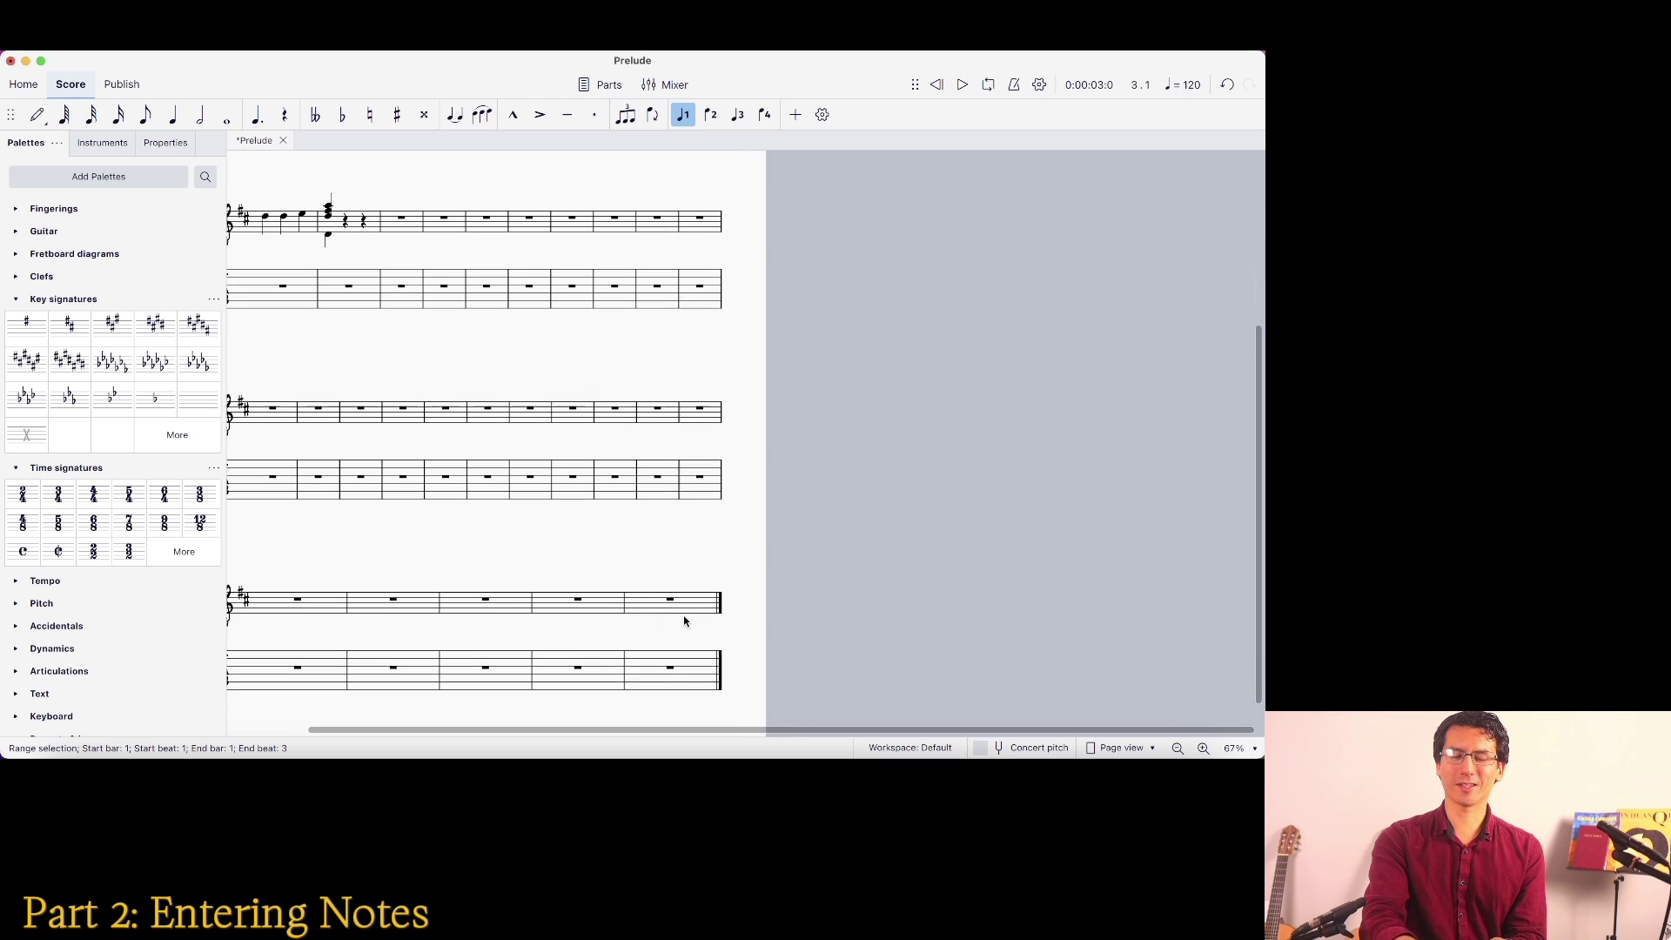
{"action": "left_click", "coordinate": [685, 607], "text": "shift"}
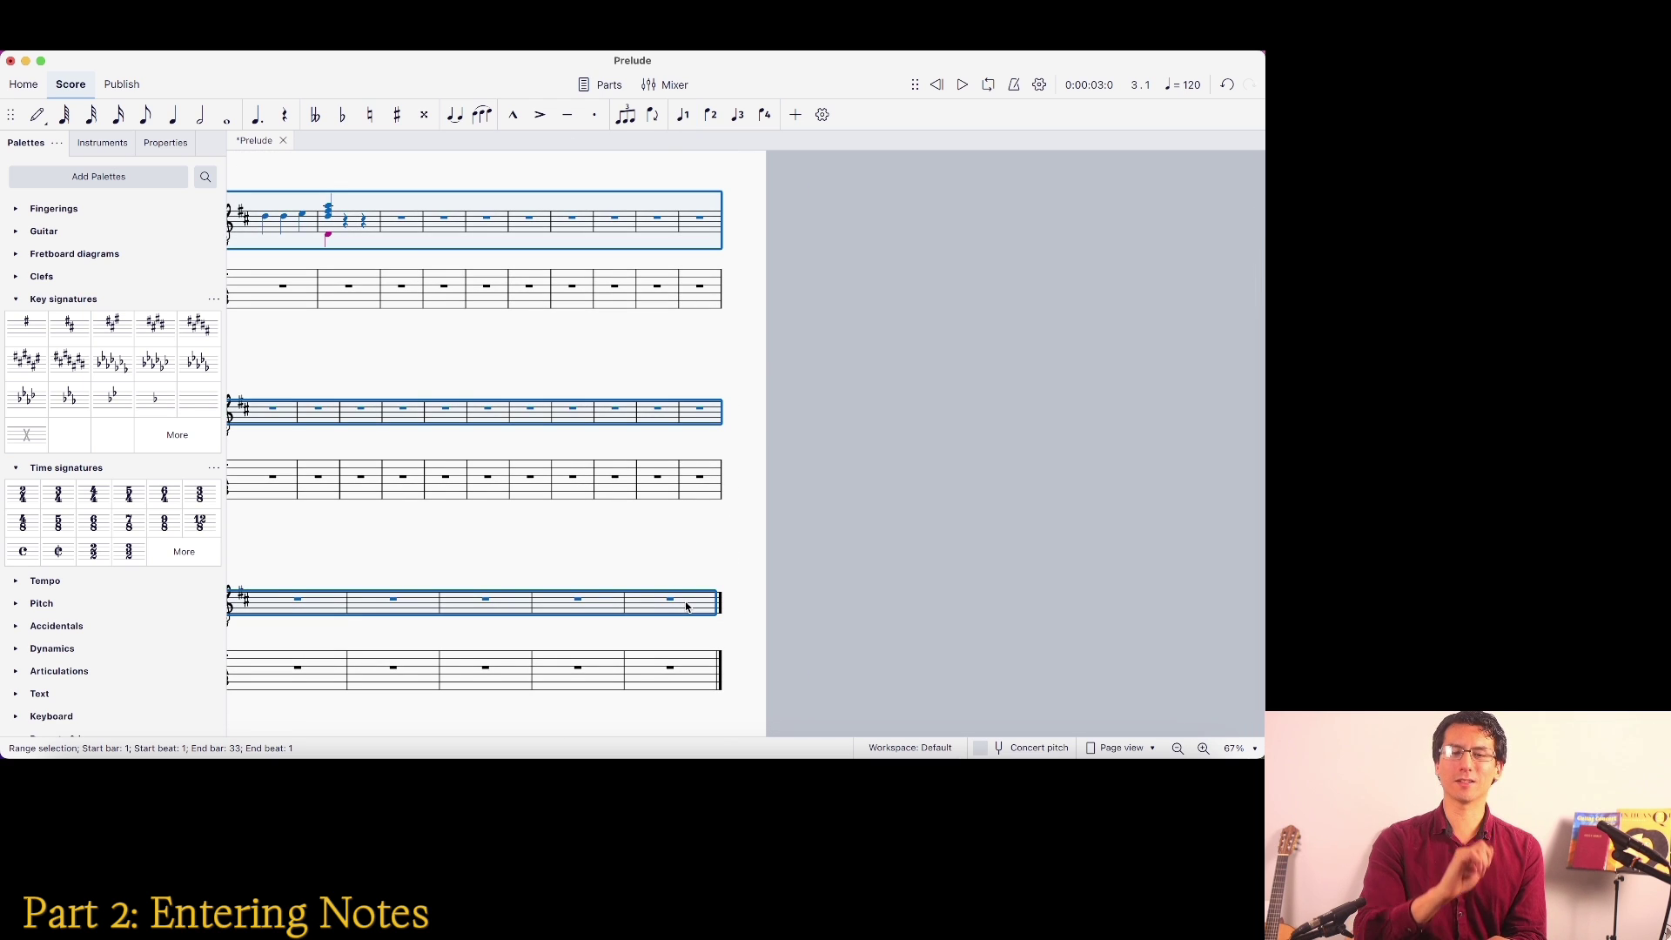
{"action": "scroll", "coordinate": [686, 607], "scroll_direction": "left", "scroll_amount": 1}
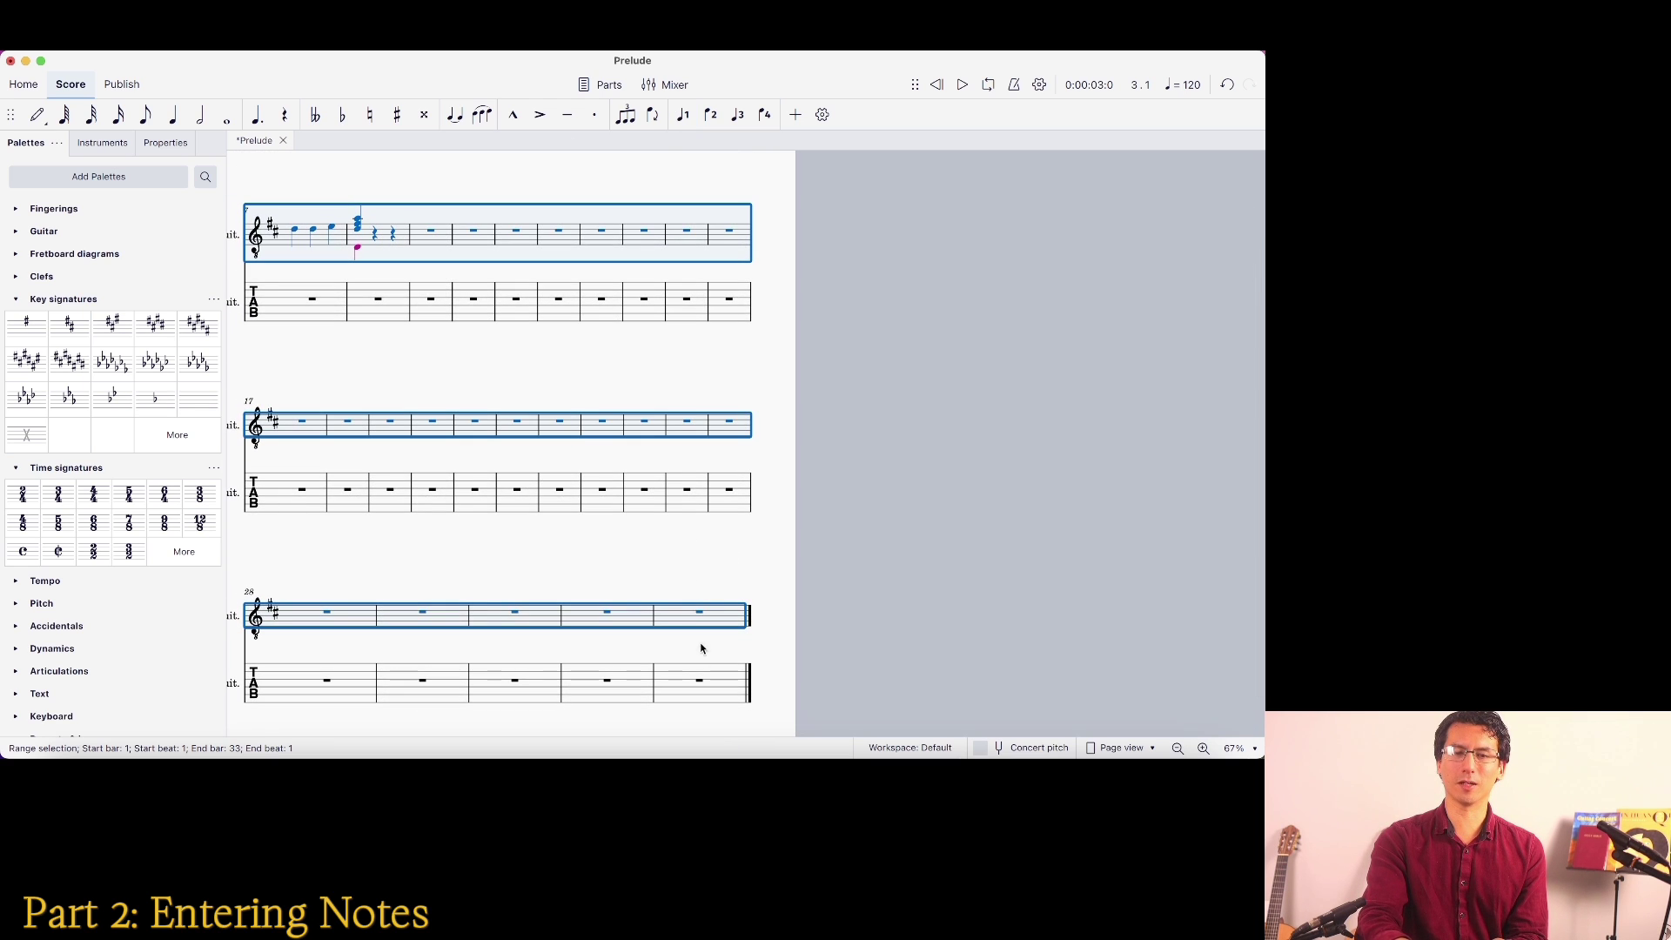
{"action": "left_click", "coordinate": [720, 690], "text": "shift"}
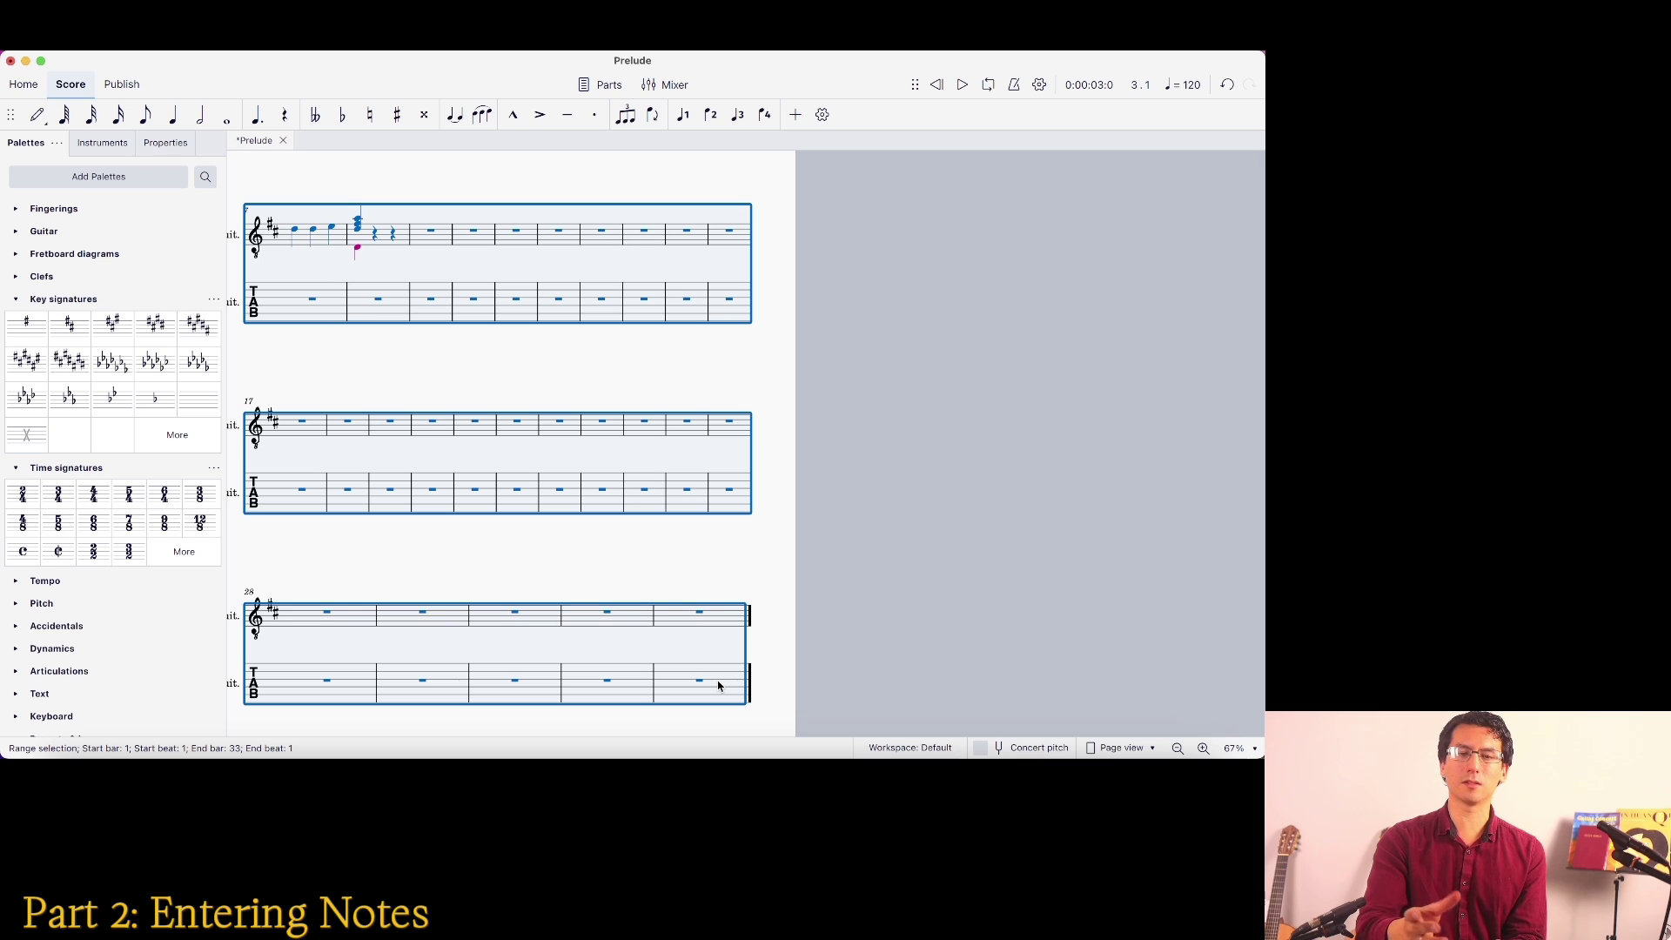
Copy bars 1 to 3 of the notation stave and paste them into the tablature stave from bar 1
{"action": "scroll", "coordinate": [690, 590], "scroll_direction": "up", "scroll_amount": 2}
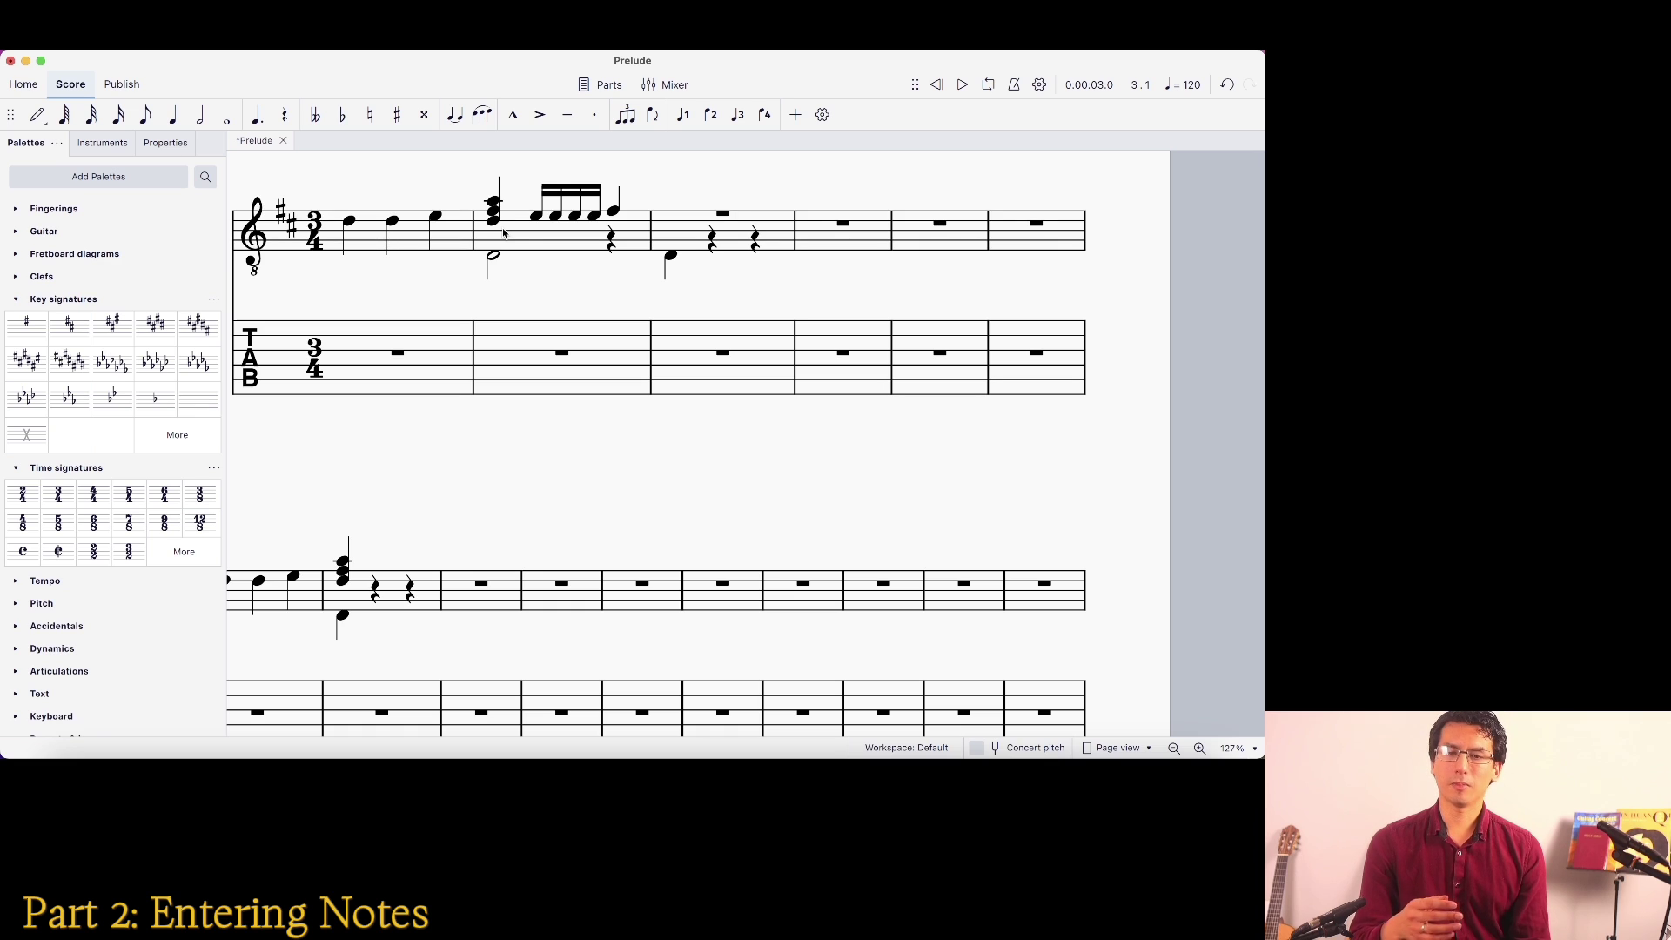
{"action": "left_click", "coordinate": [371, 235]}
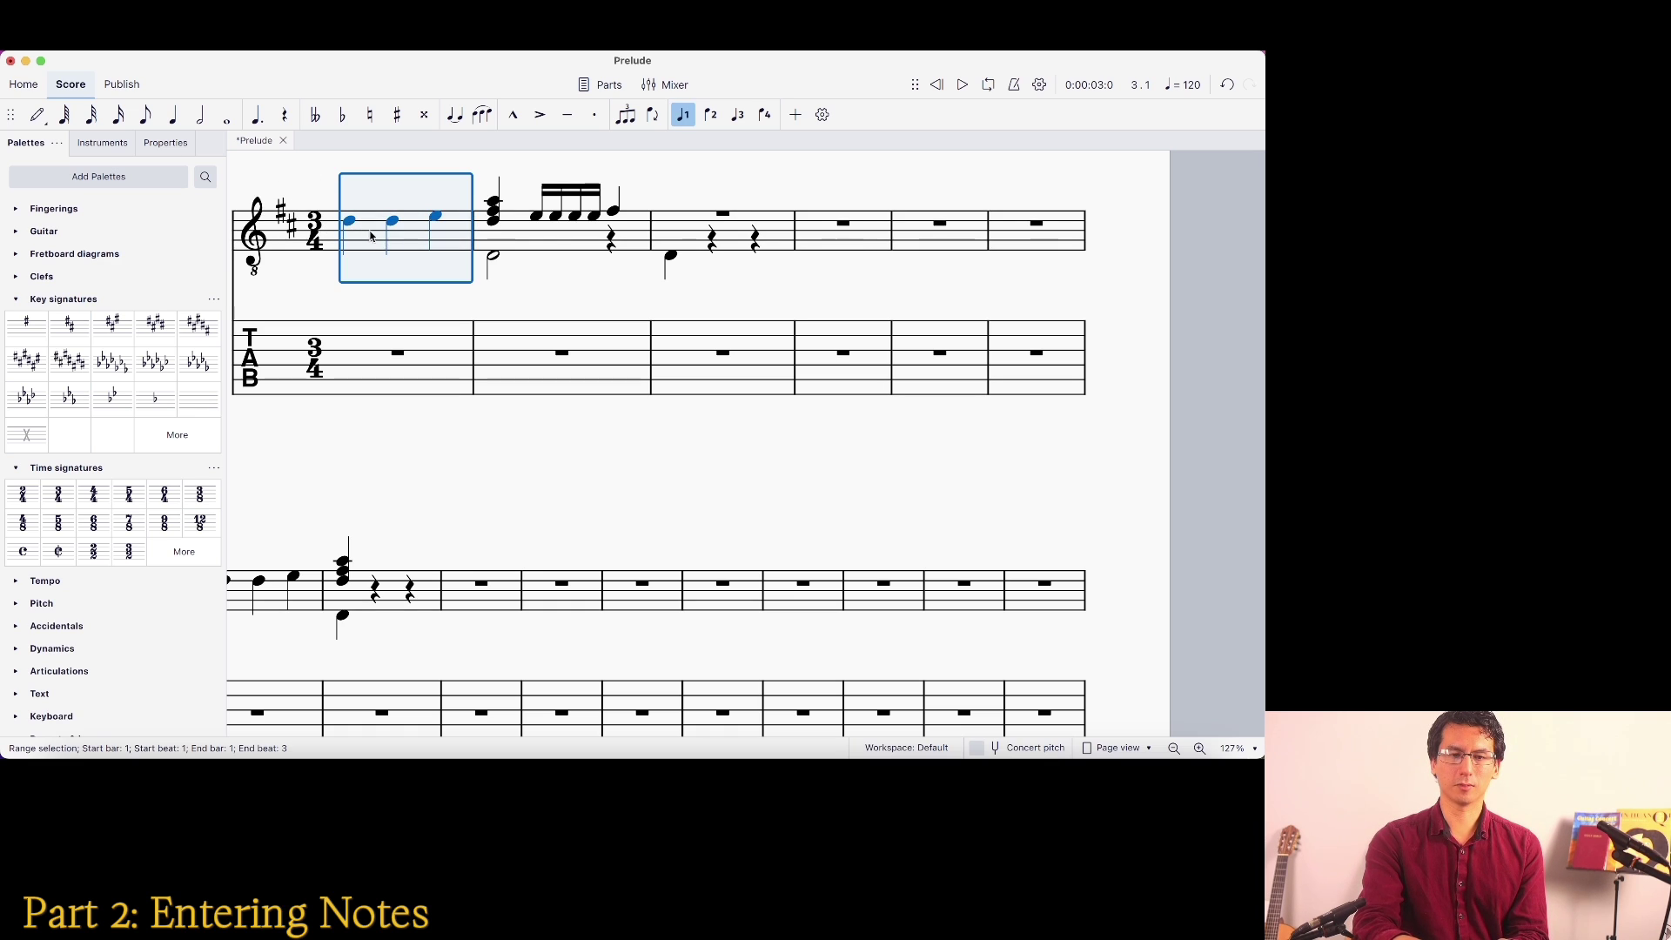
{"action": "left_click", "coordinate": [774, 233], "text": "shift"}
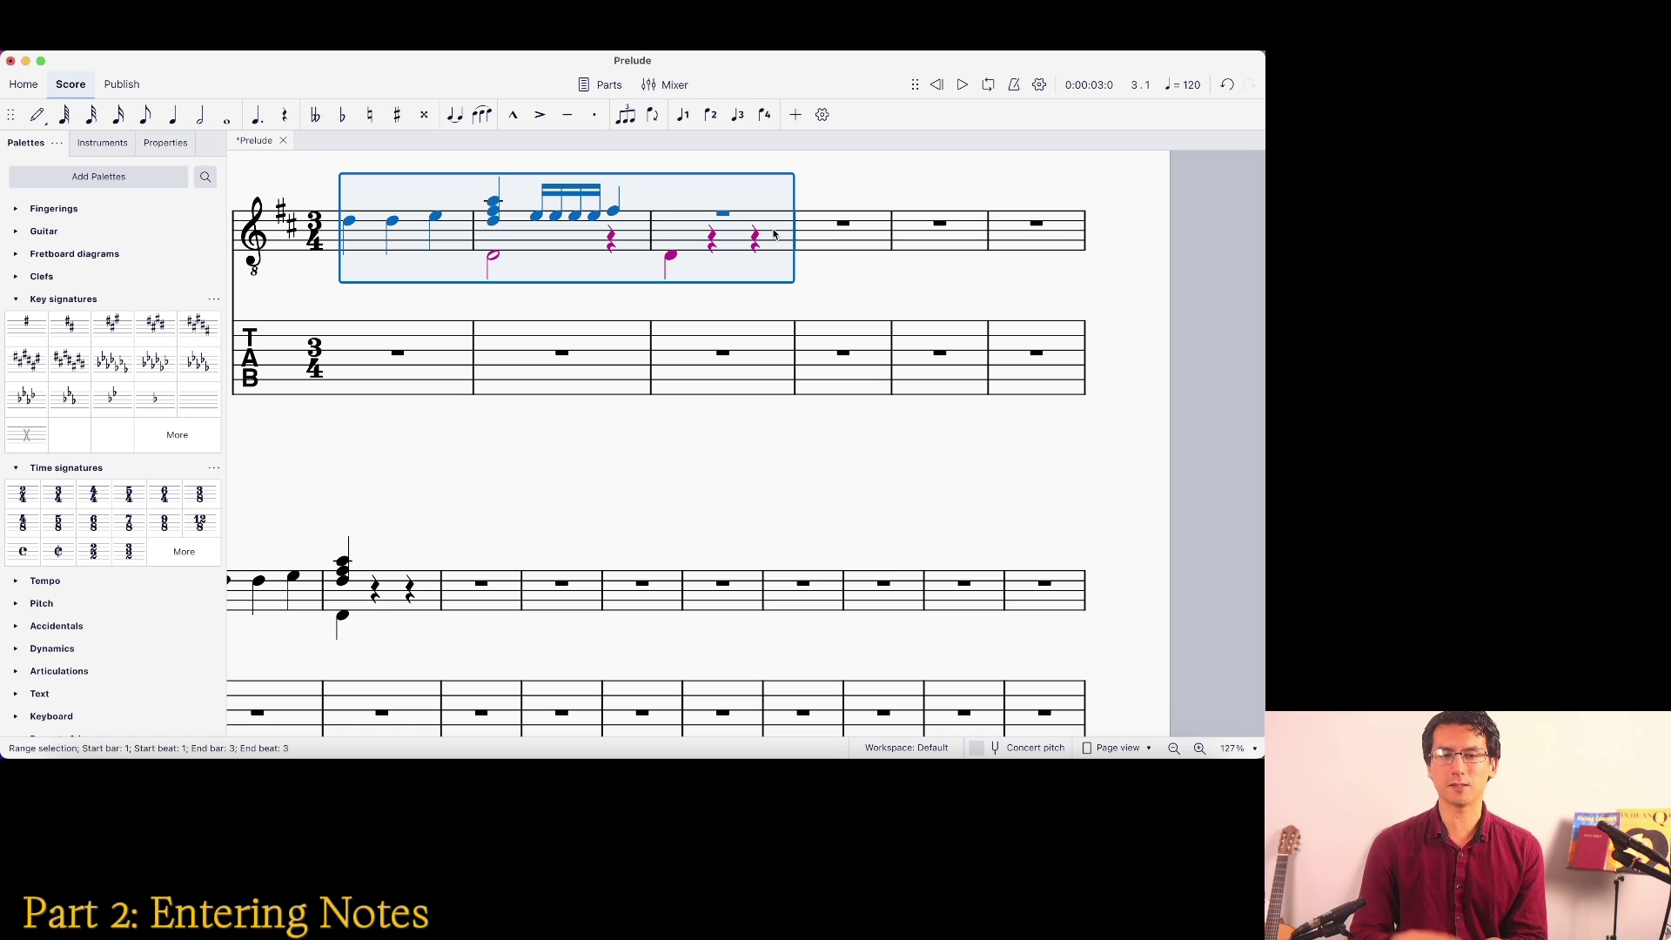
{"action": "left_click", "coordinate": [396, 358]}
{"action": "left_click", "coordinate": [372, 355]}
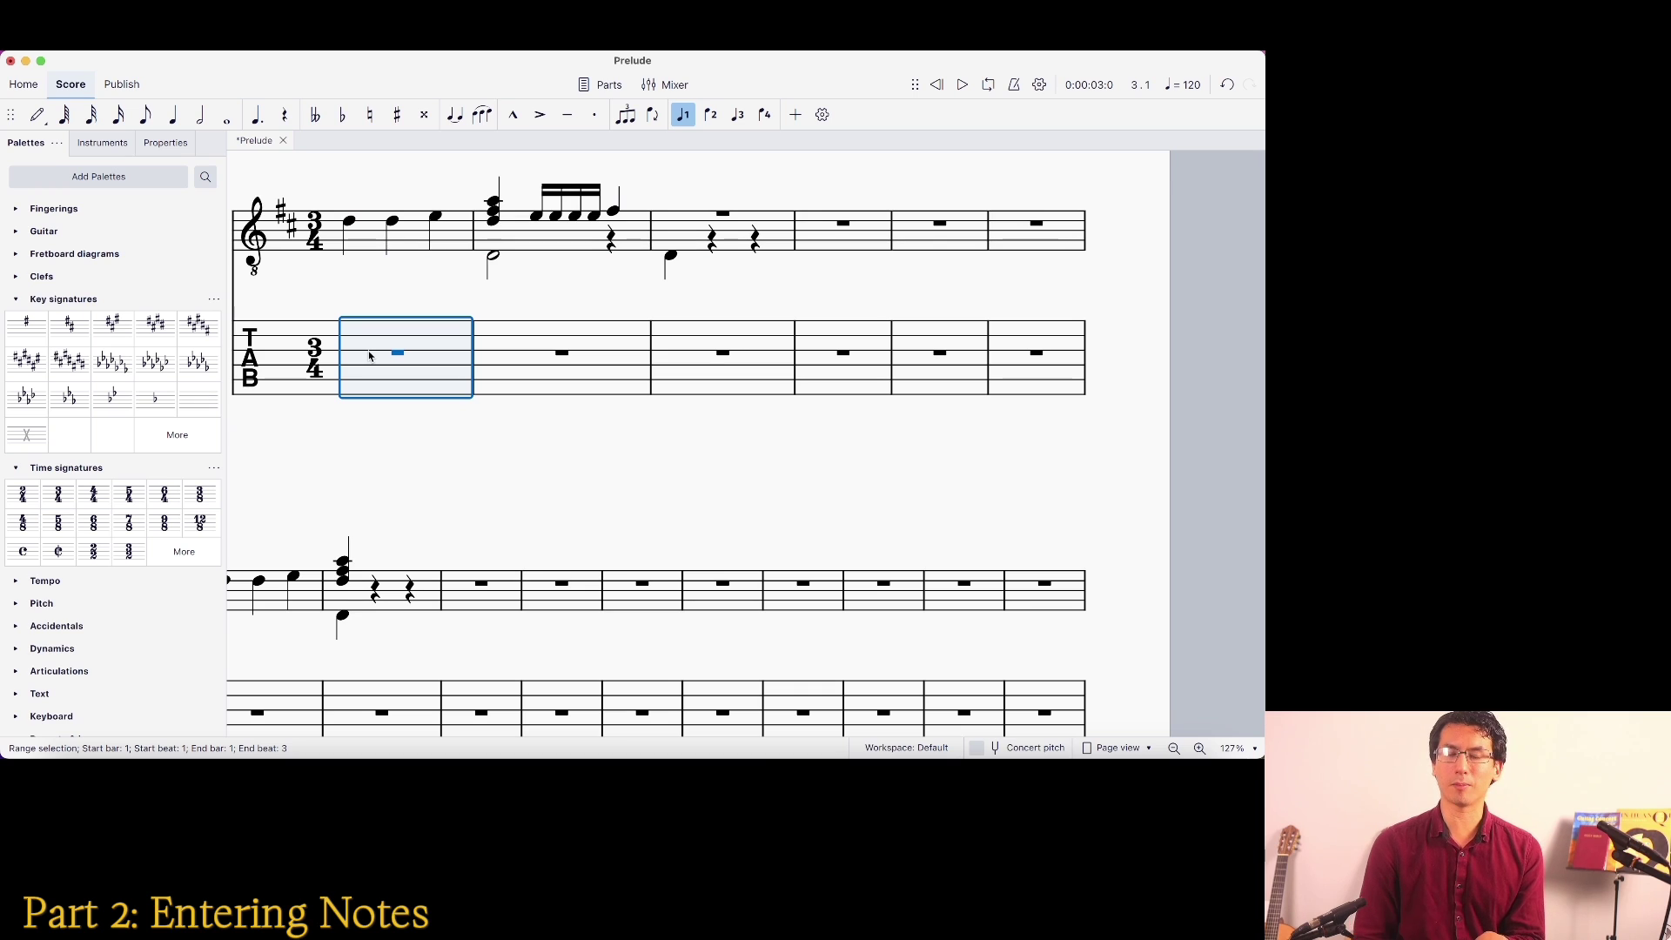
{"action": "key", "text": "super+v"}
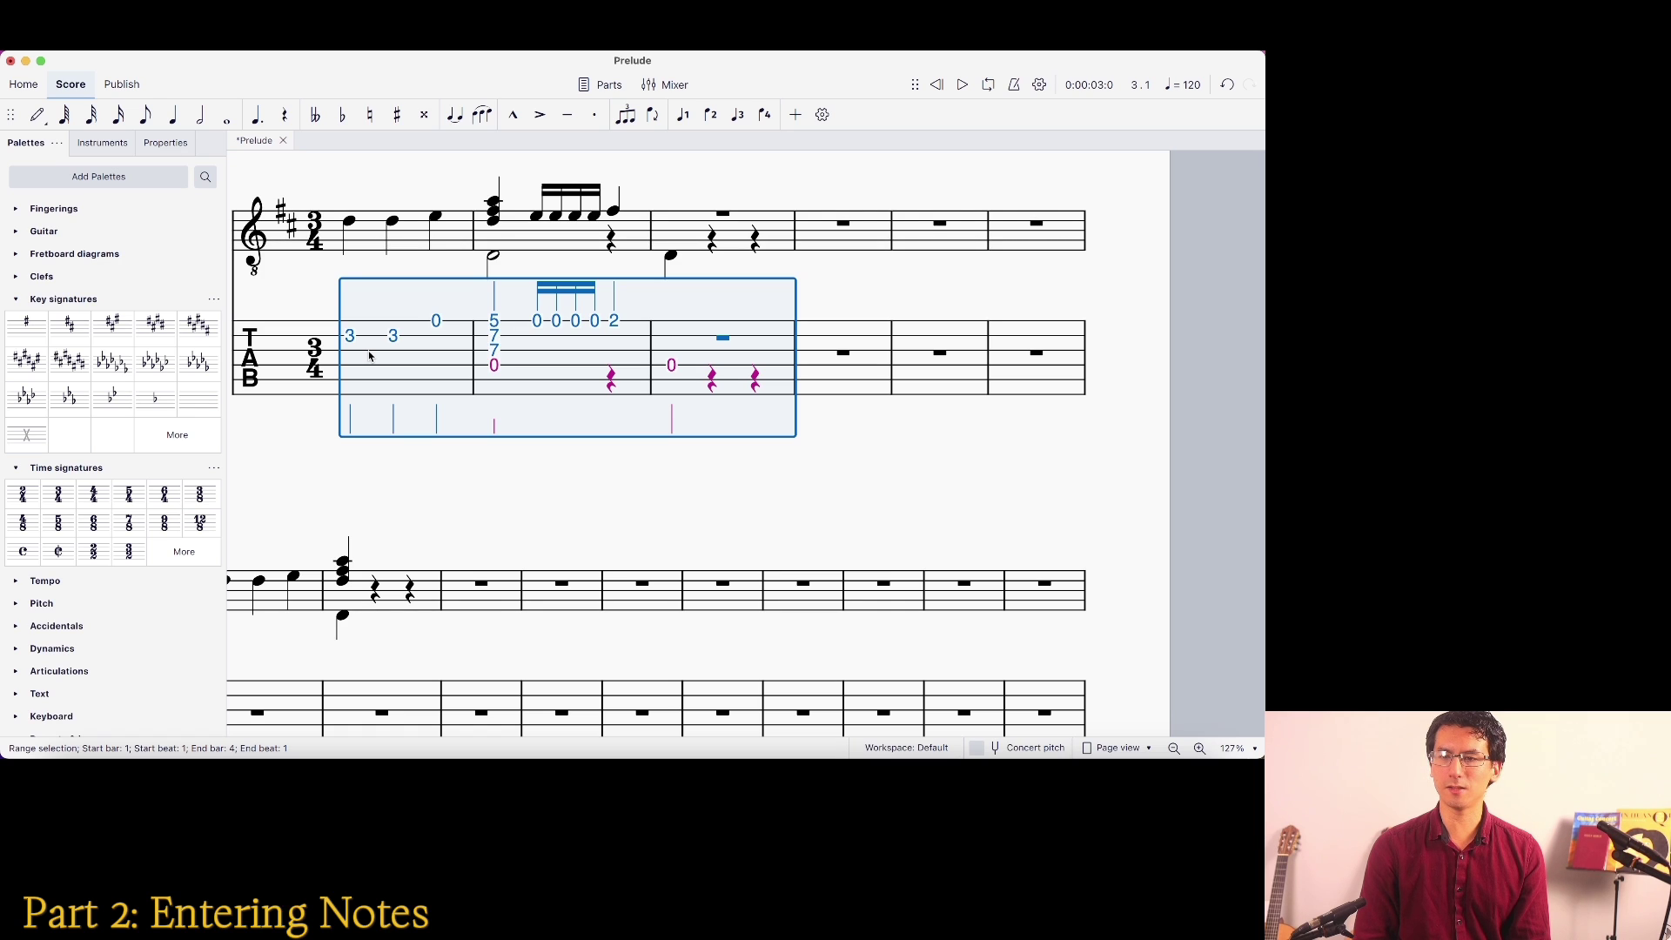
{"action": "key", "text": "Escape"}
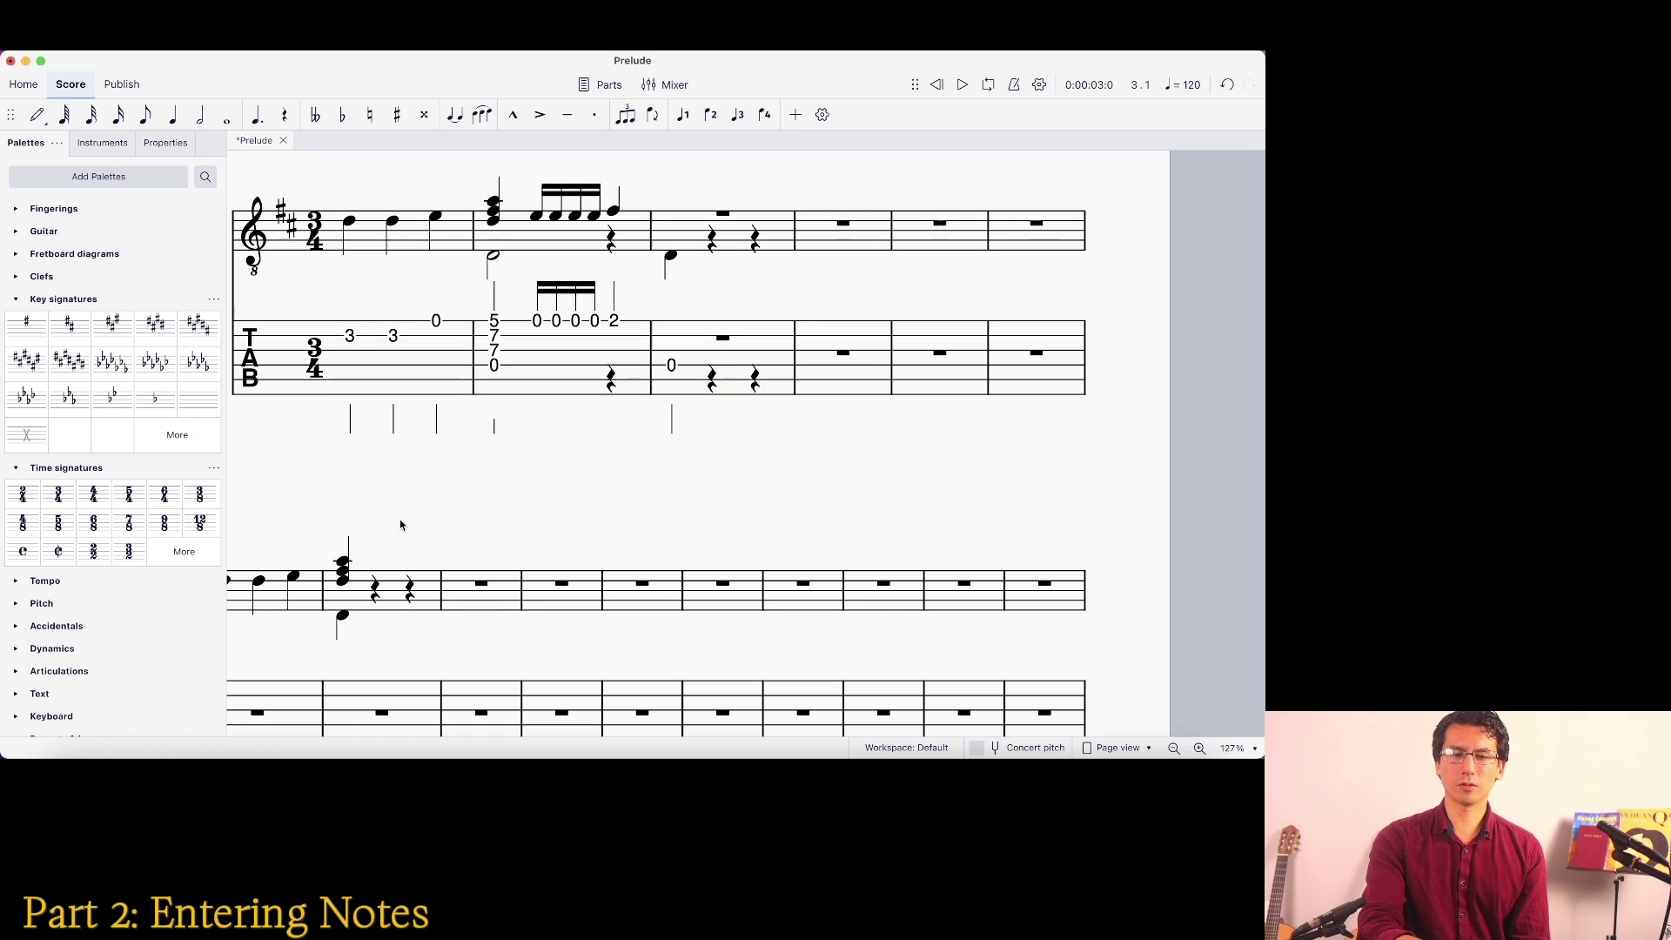
Copy bars 1 to 3 of the tablature stave and paste them into the notation stave from bar 10
{"action": "left_click", "coordinate": [376, 370]}
{"action": "scroll", "coordinate": [377, 369], "scroll_direction": "left", "scroll_amount": 2}
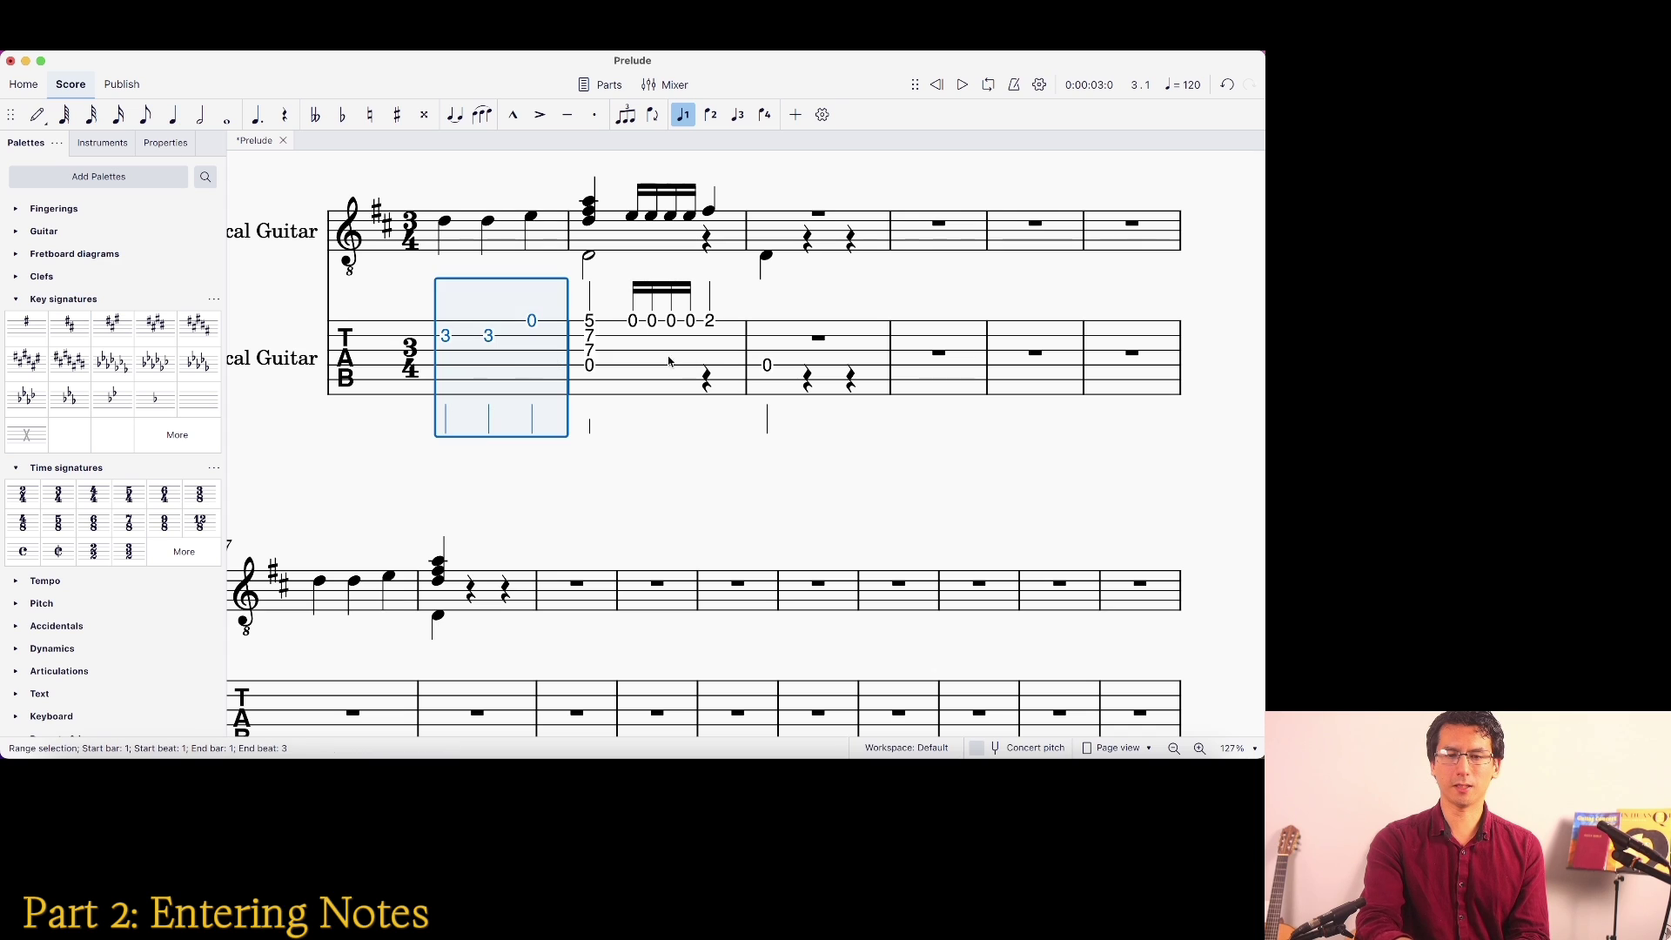
{"action": "left_click", "coordinate": [794, 357], "text": "shift"}
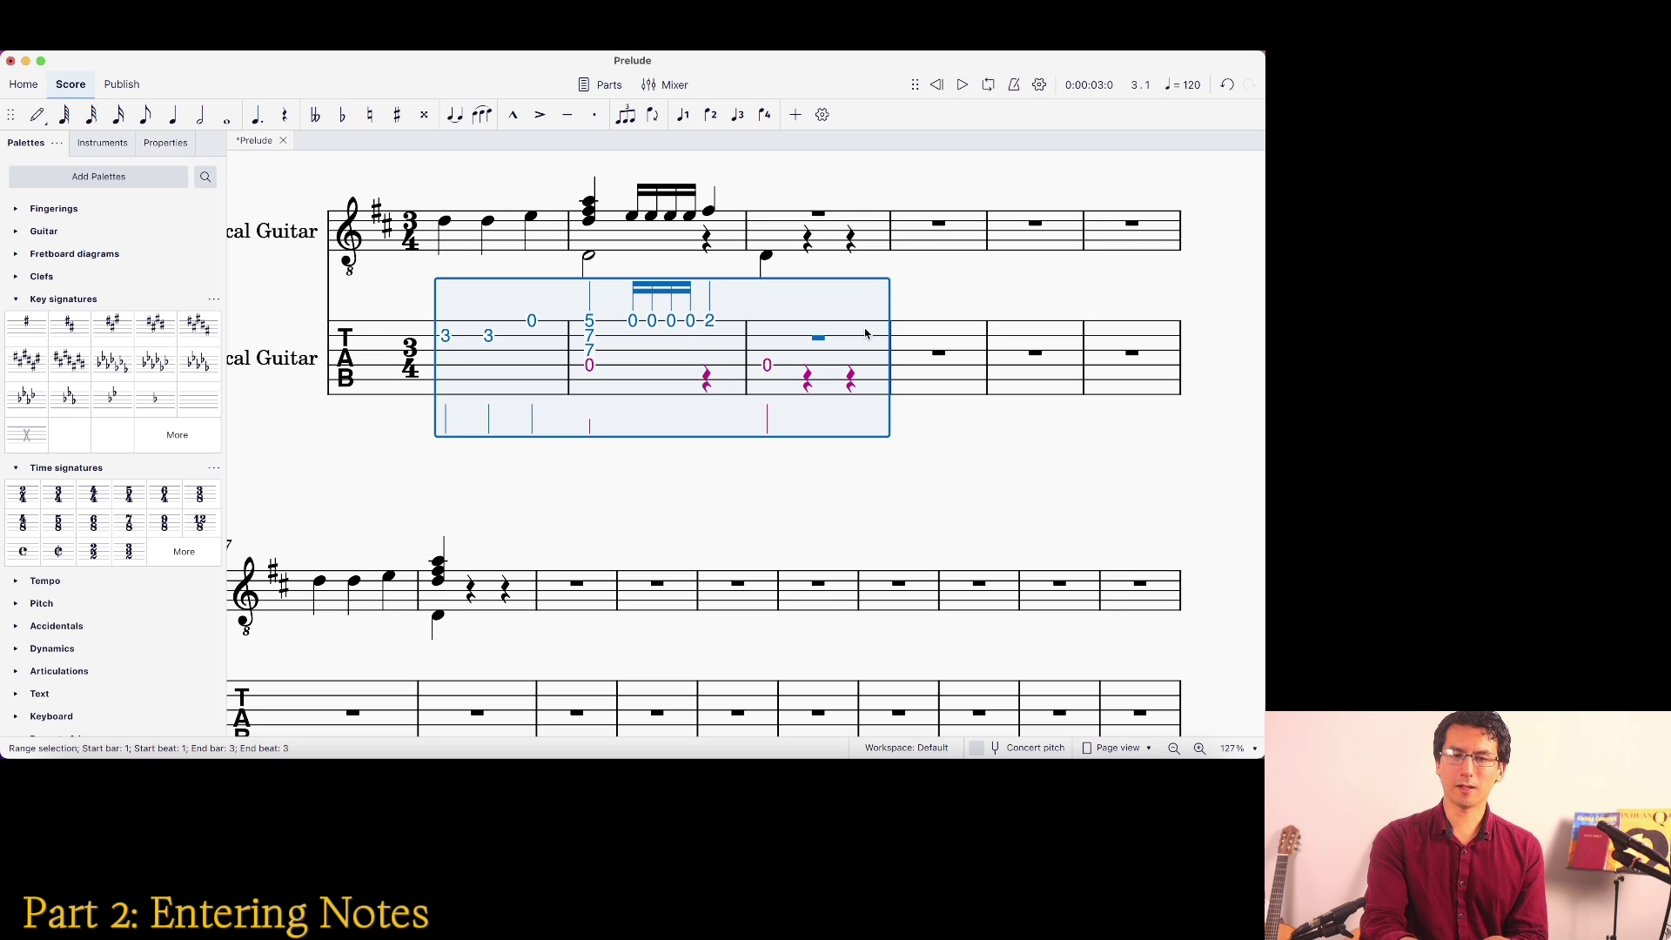
{"action": "left_click", "coordinate": [654, 607]}
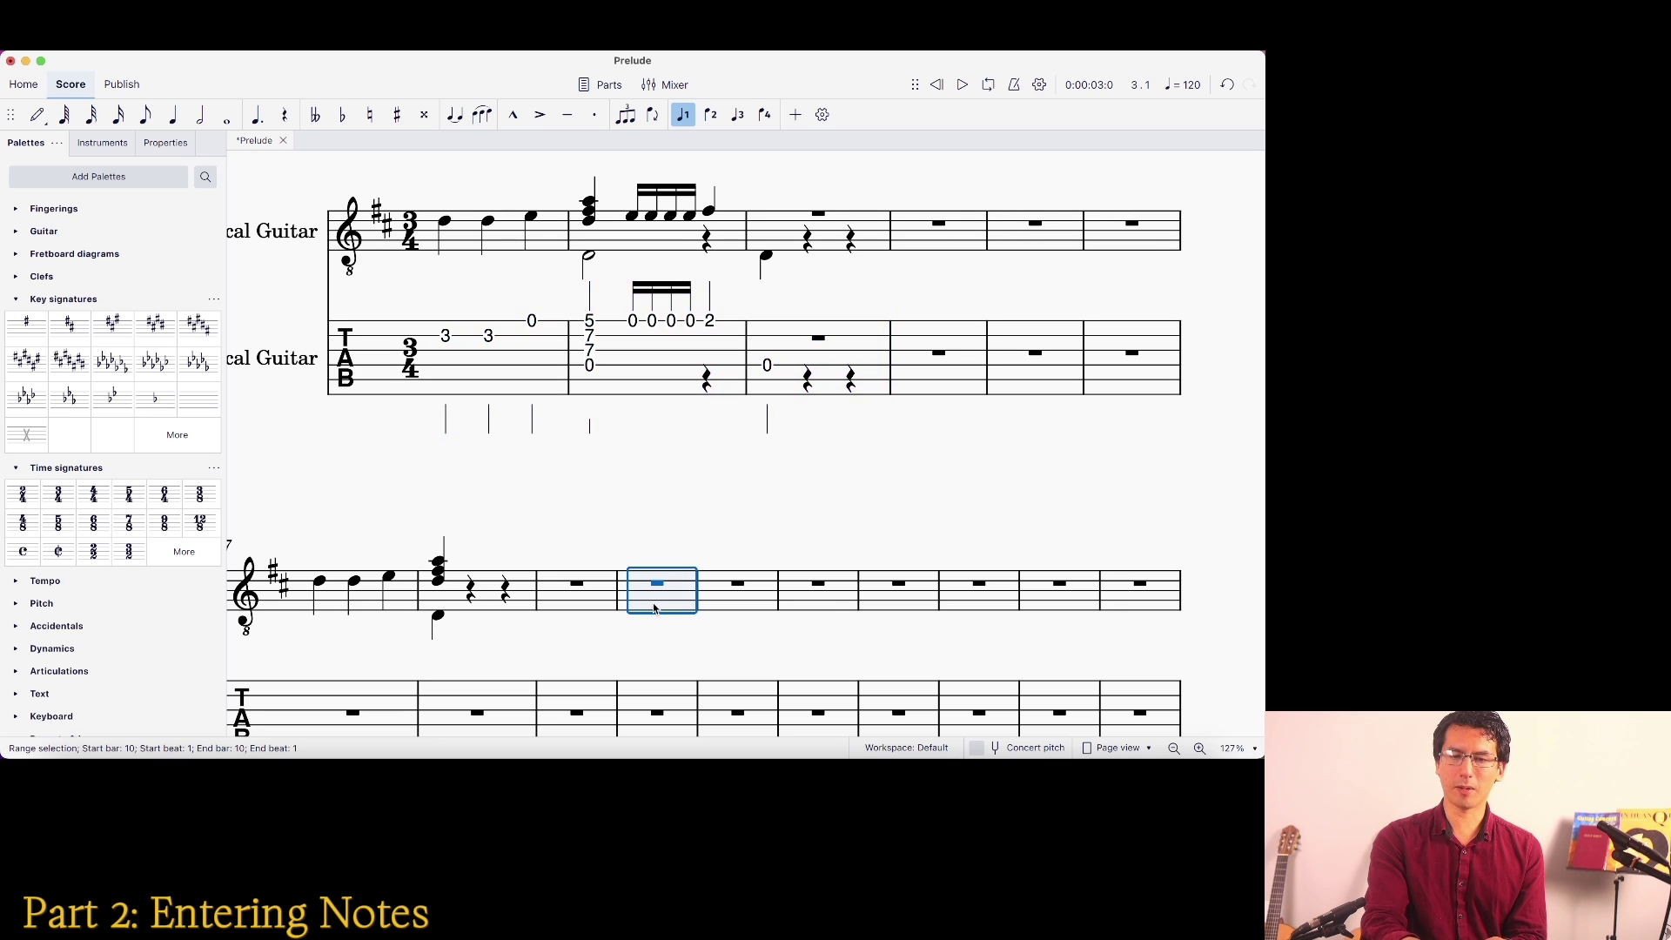
{"action": "key", "text": "super+v"}
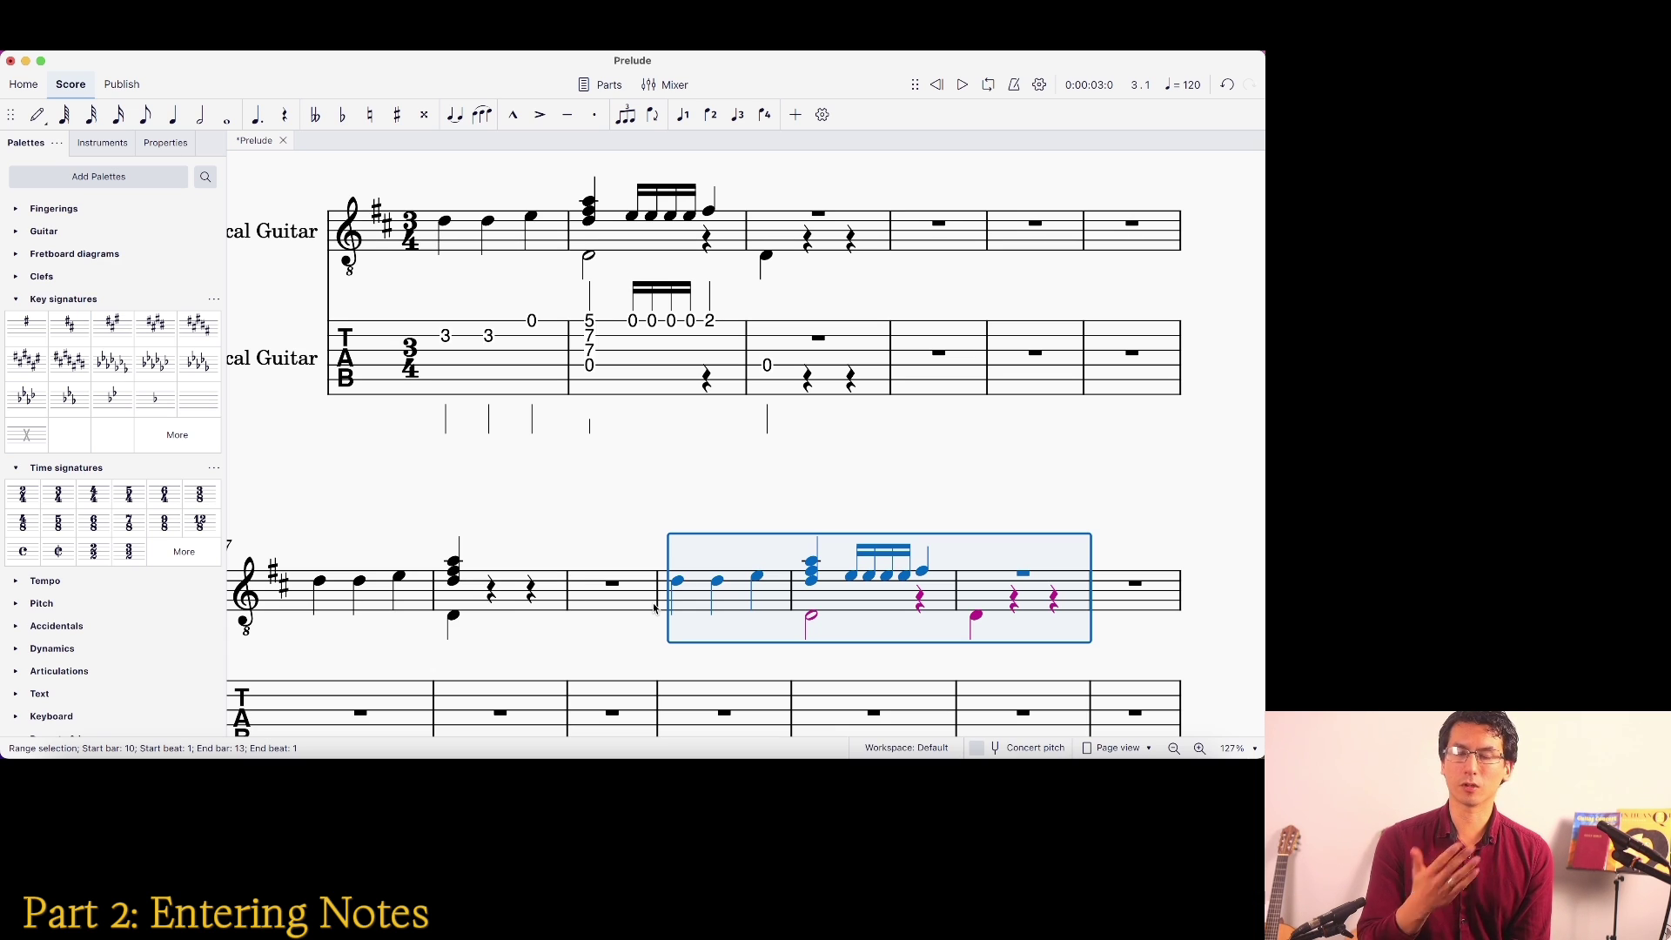
Enter fret 5 on the fifth string at bar 2's first beat in the tablature, and delete the fourth string's 0 there
{"action": "left_click", "coordinate": [590, 369]}
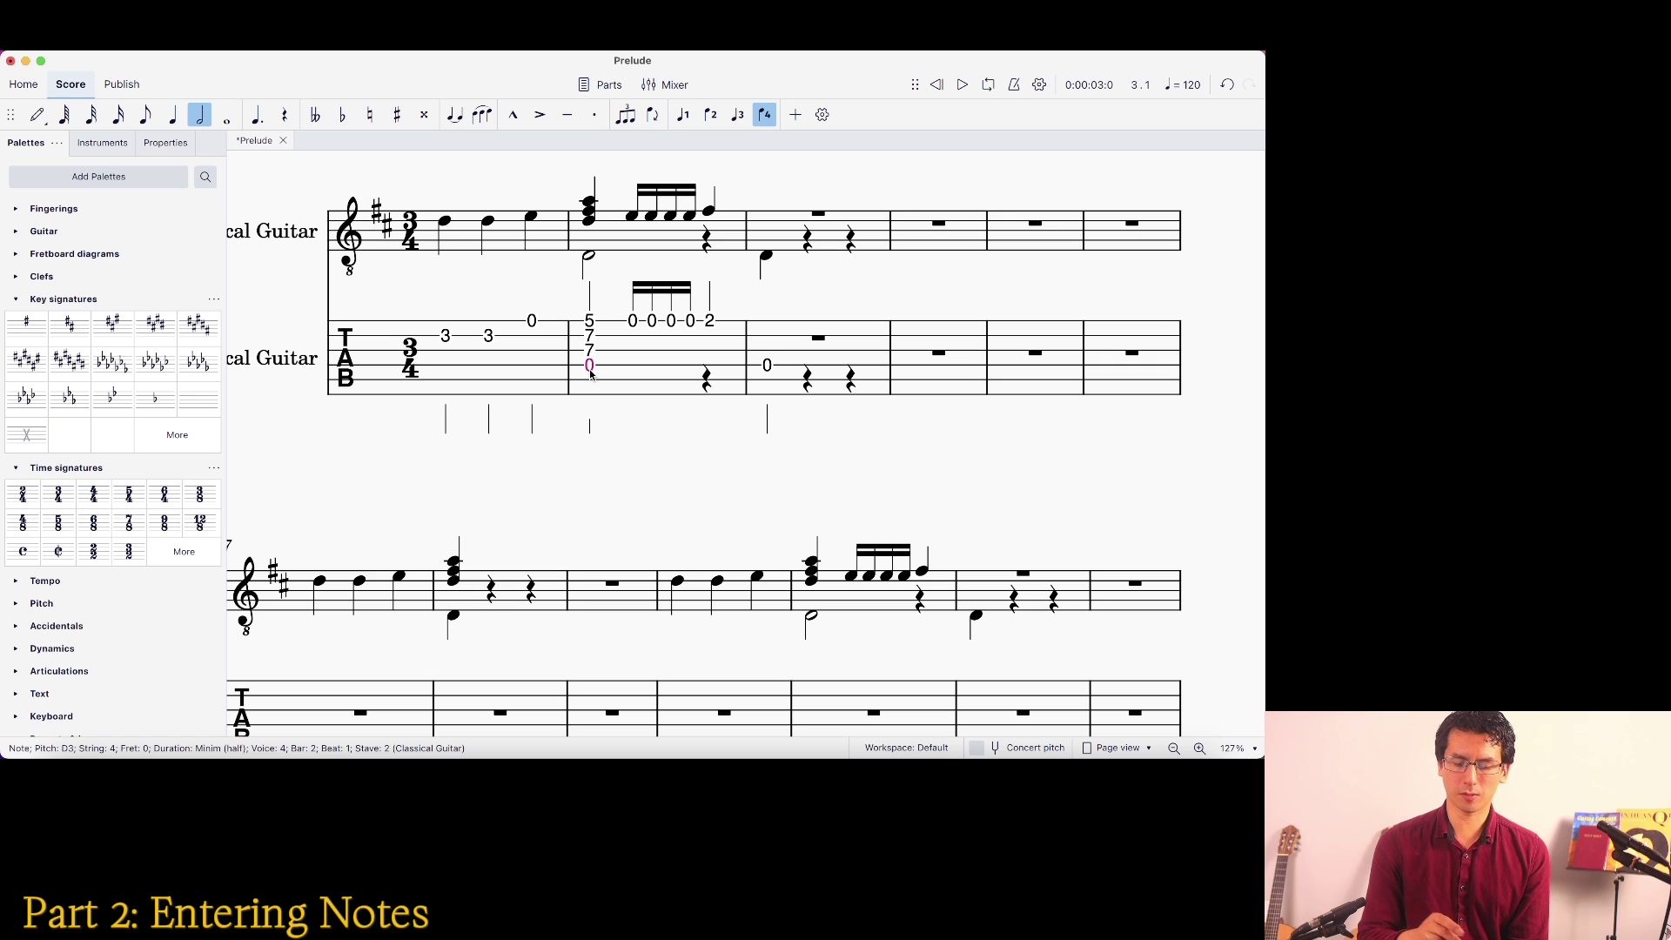
{"action": "key", "text": "n"}
{"action": "key", "text": "Down"}
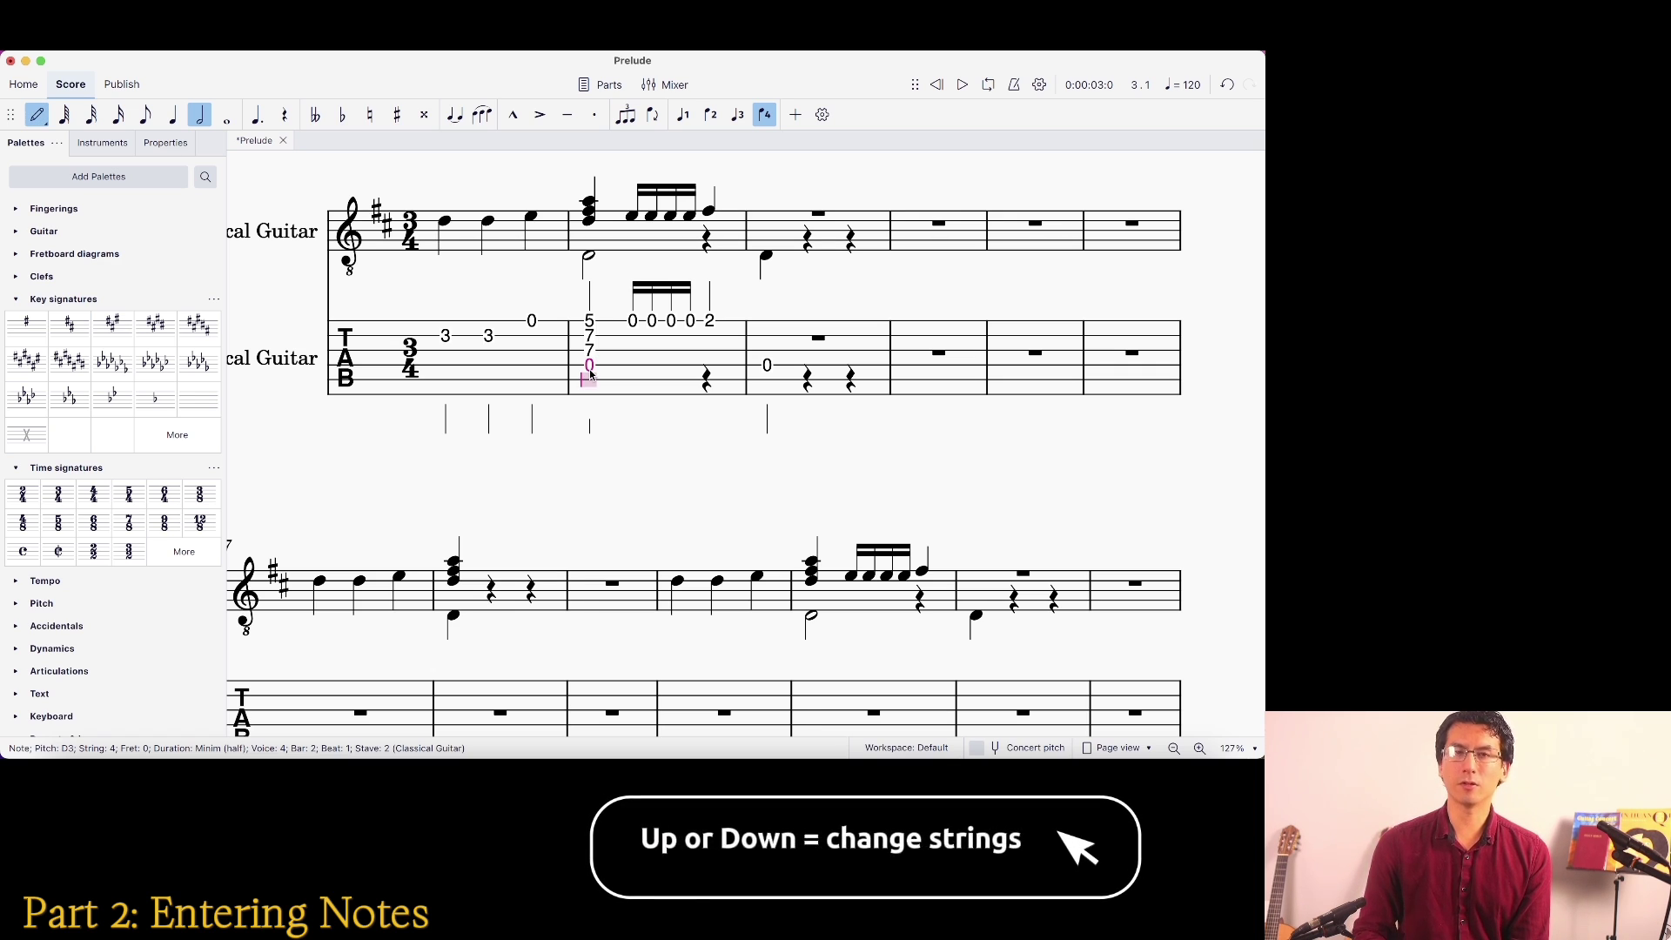
{"action": "key", "text": "Up"}
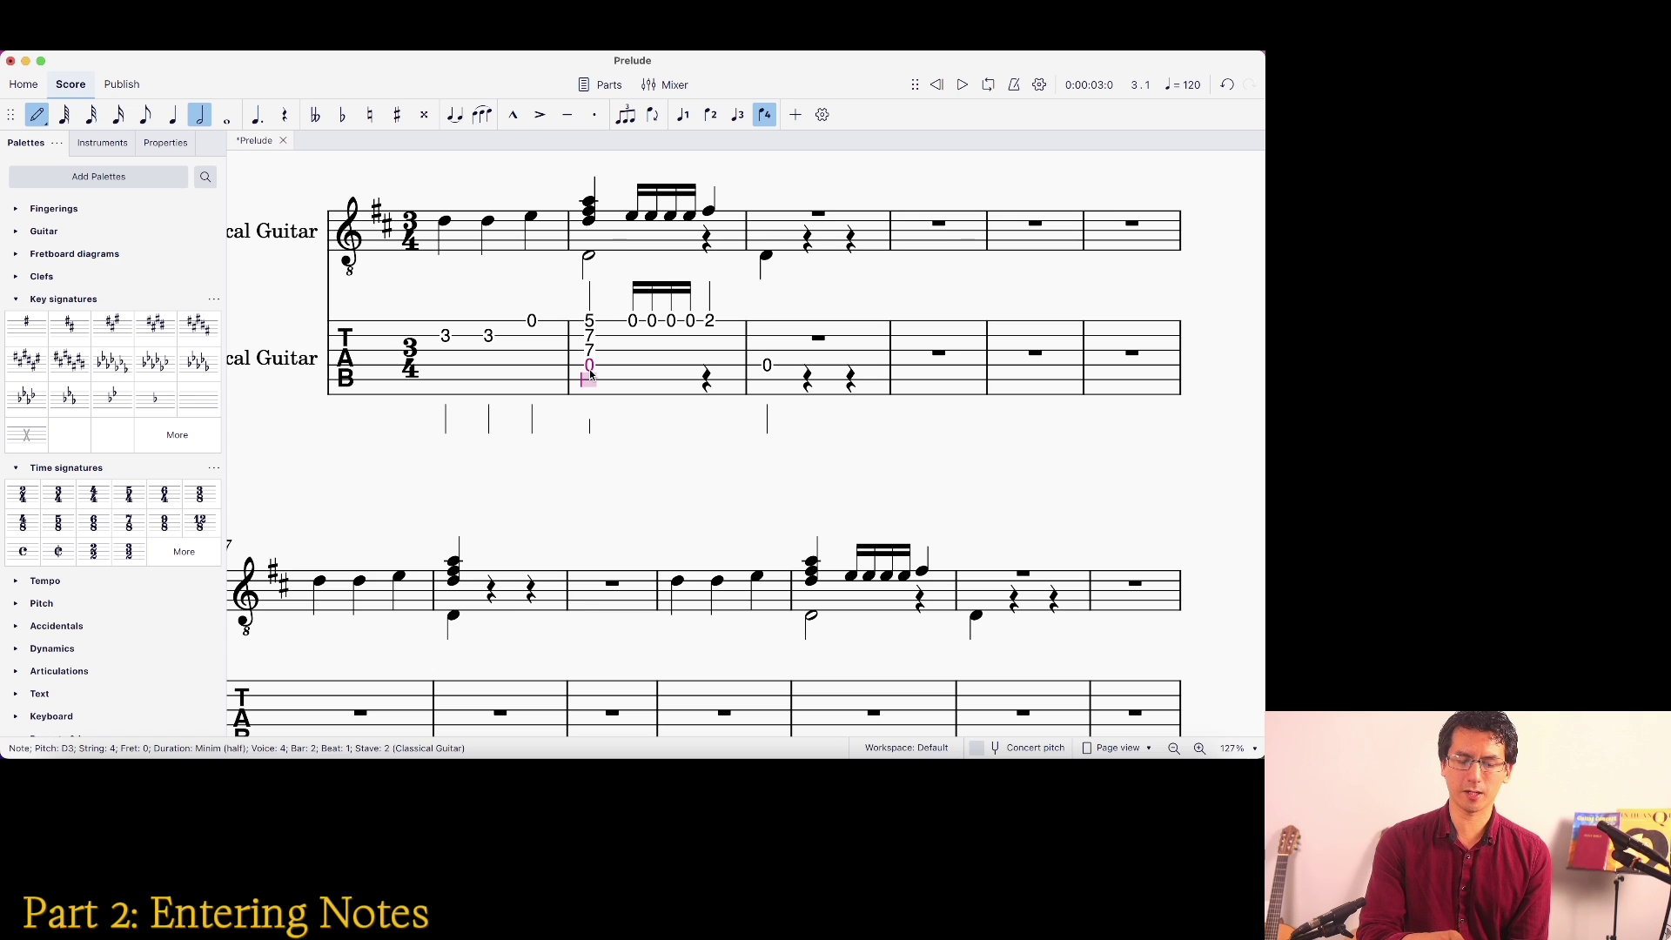
{"action": "key", "text": "5"}
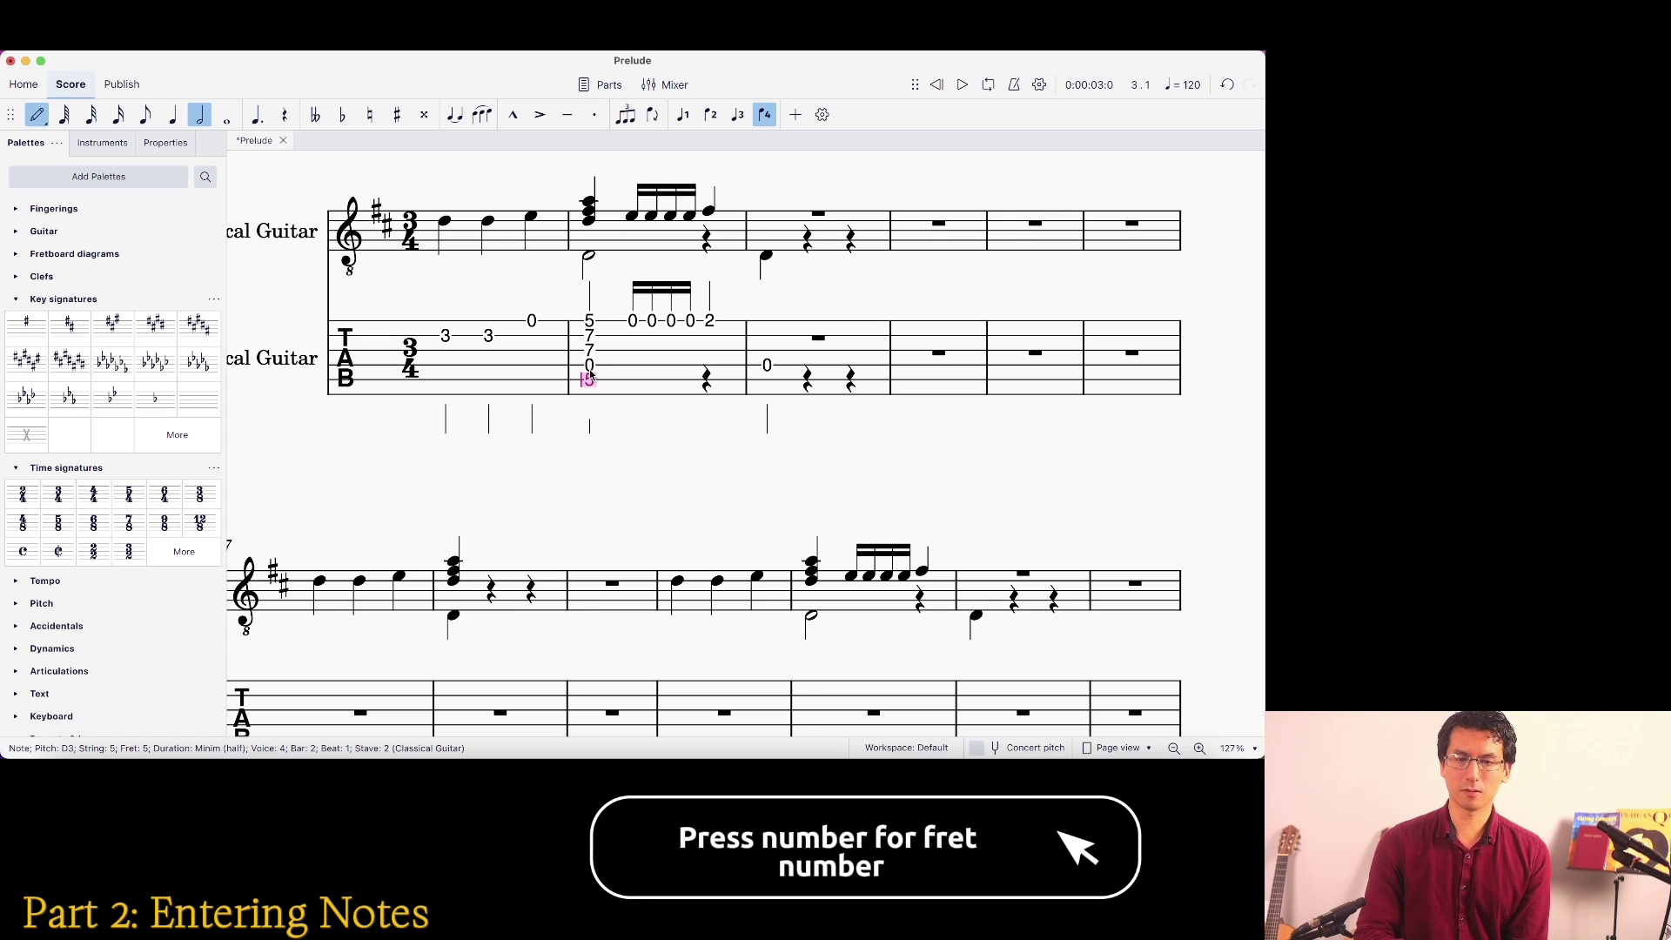
{"action": "key", "text": "Escape"}
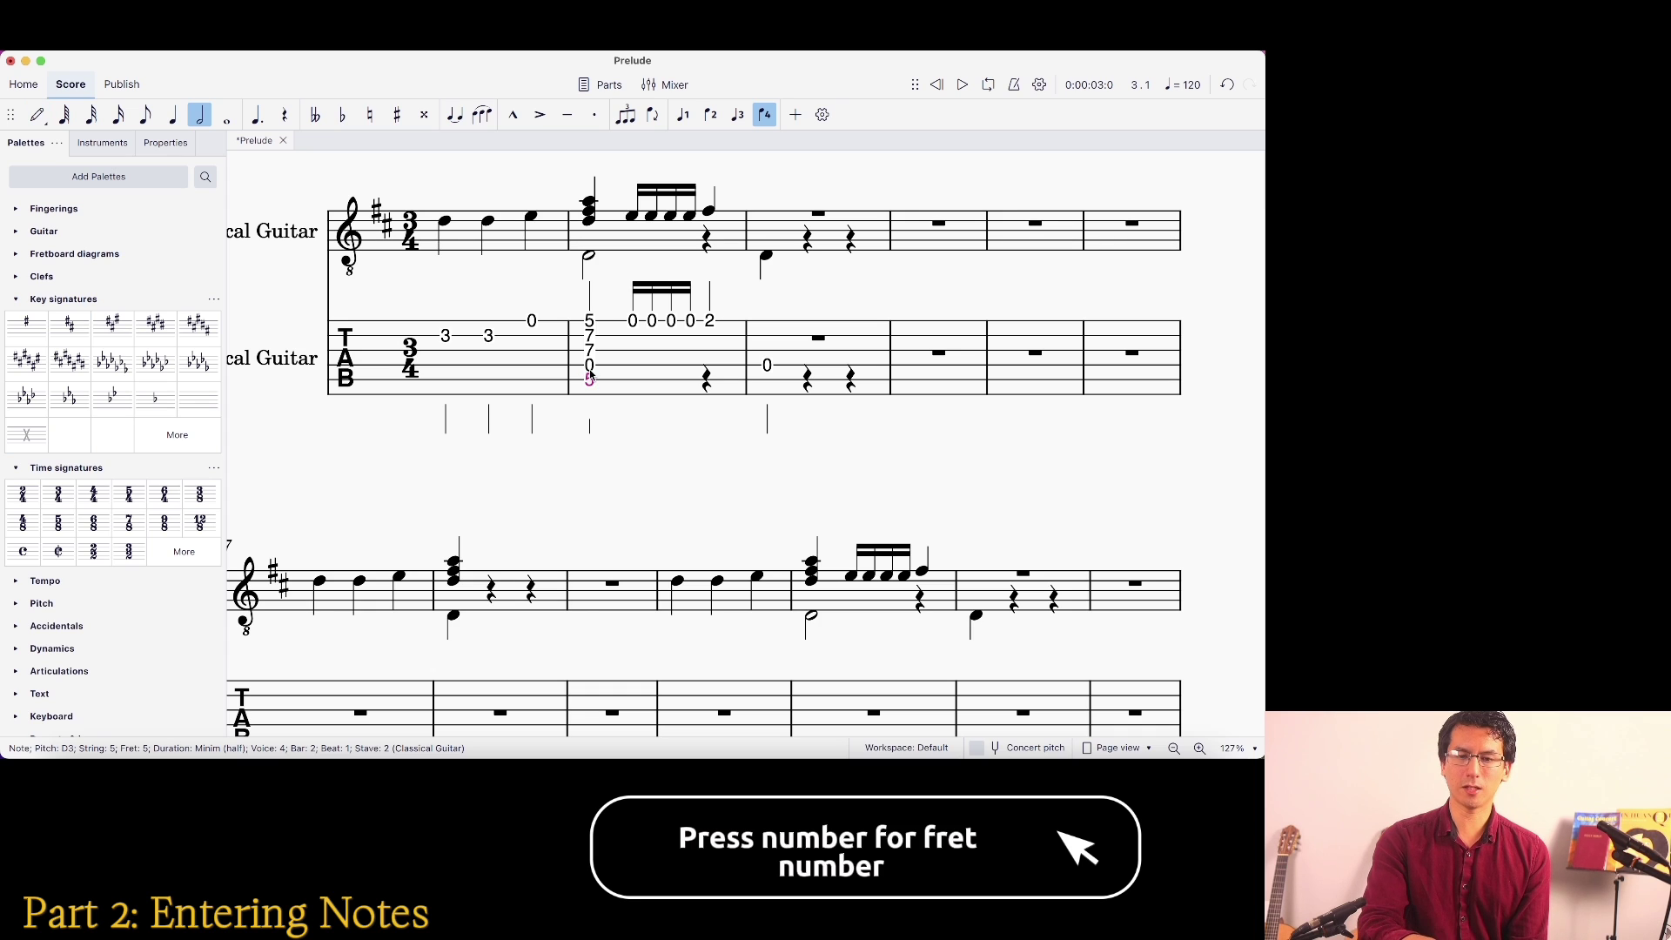
{"action": "left_click", "coordinate": [590, 366]}
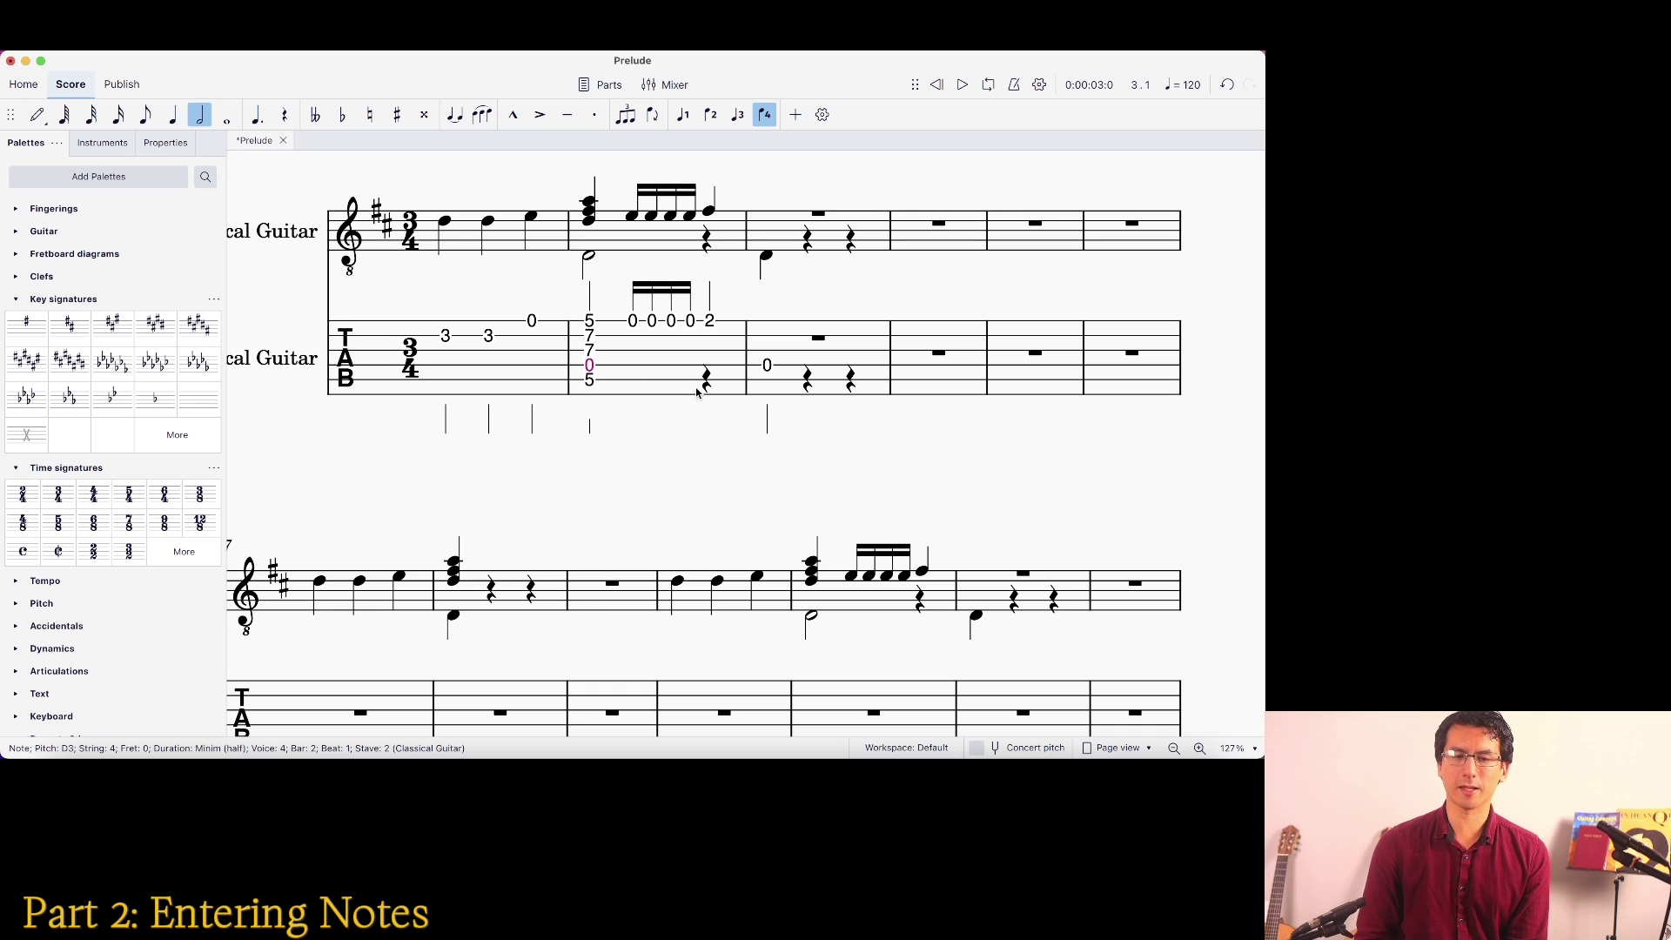
{"action": "key", "text": "Delete"}
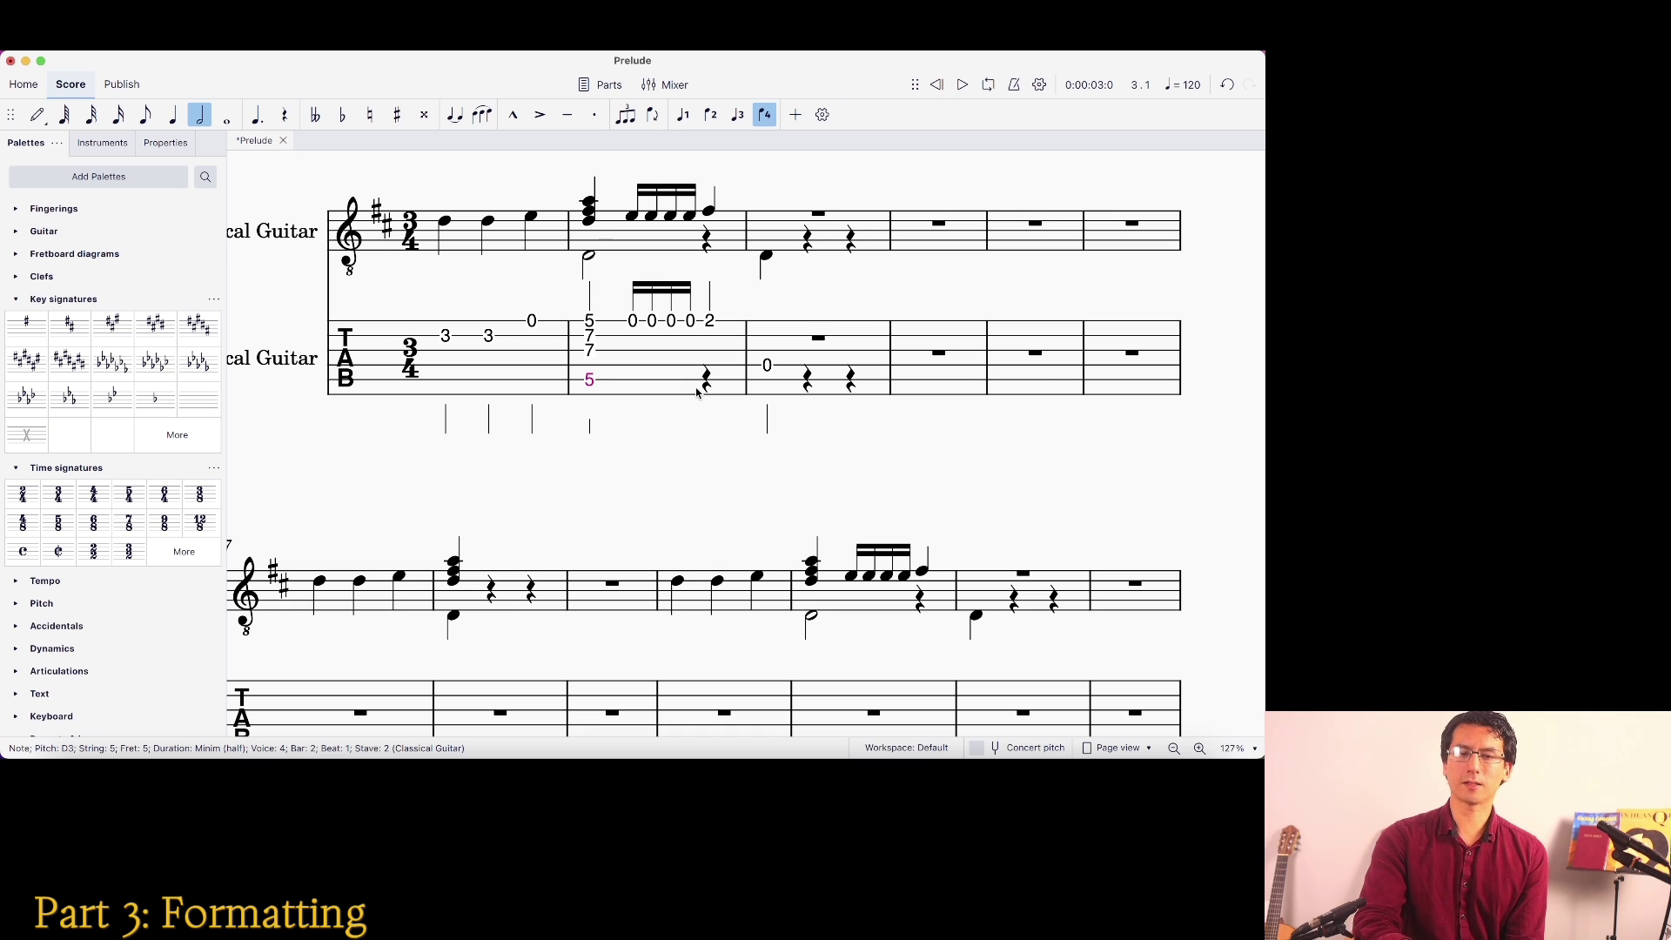
Select bar 1 of the notation stave, then bar 4's rest, and clear the selection
{"action": "scroll", "coordinate": [696, 392], "scroll_direction": "down", "scroll_amount": 5}
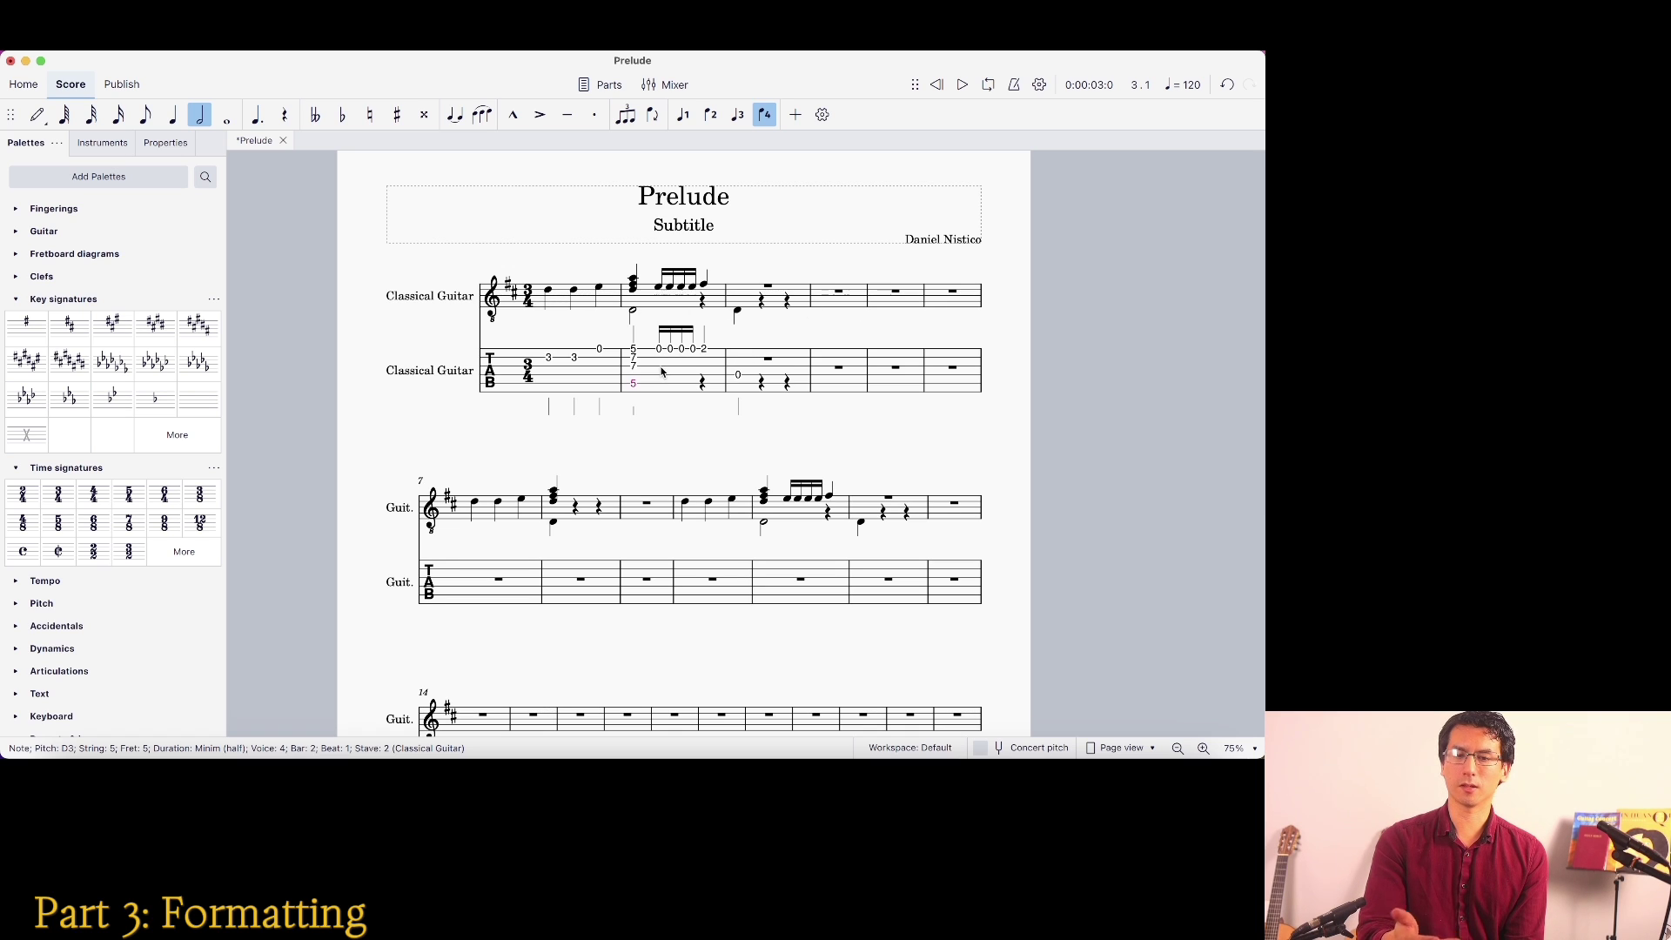
{"action": "left_click", "coordinate": [579, 305]}
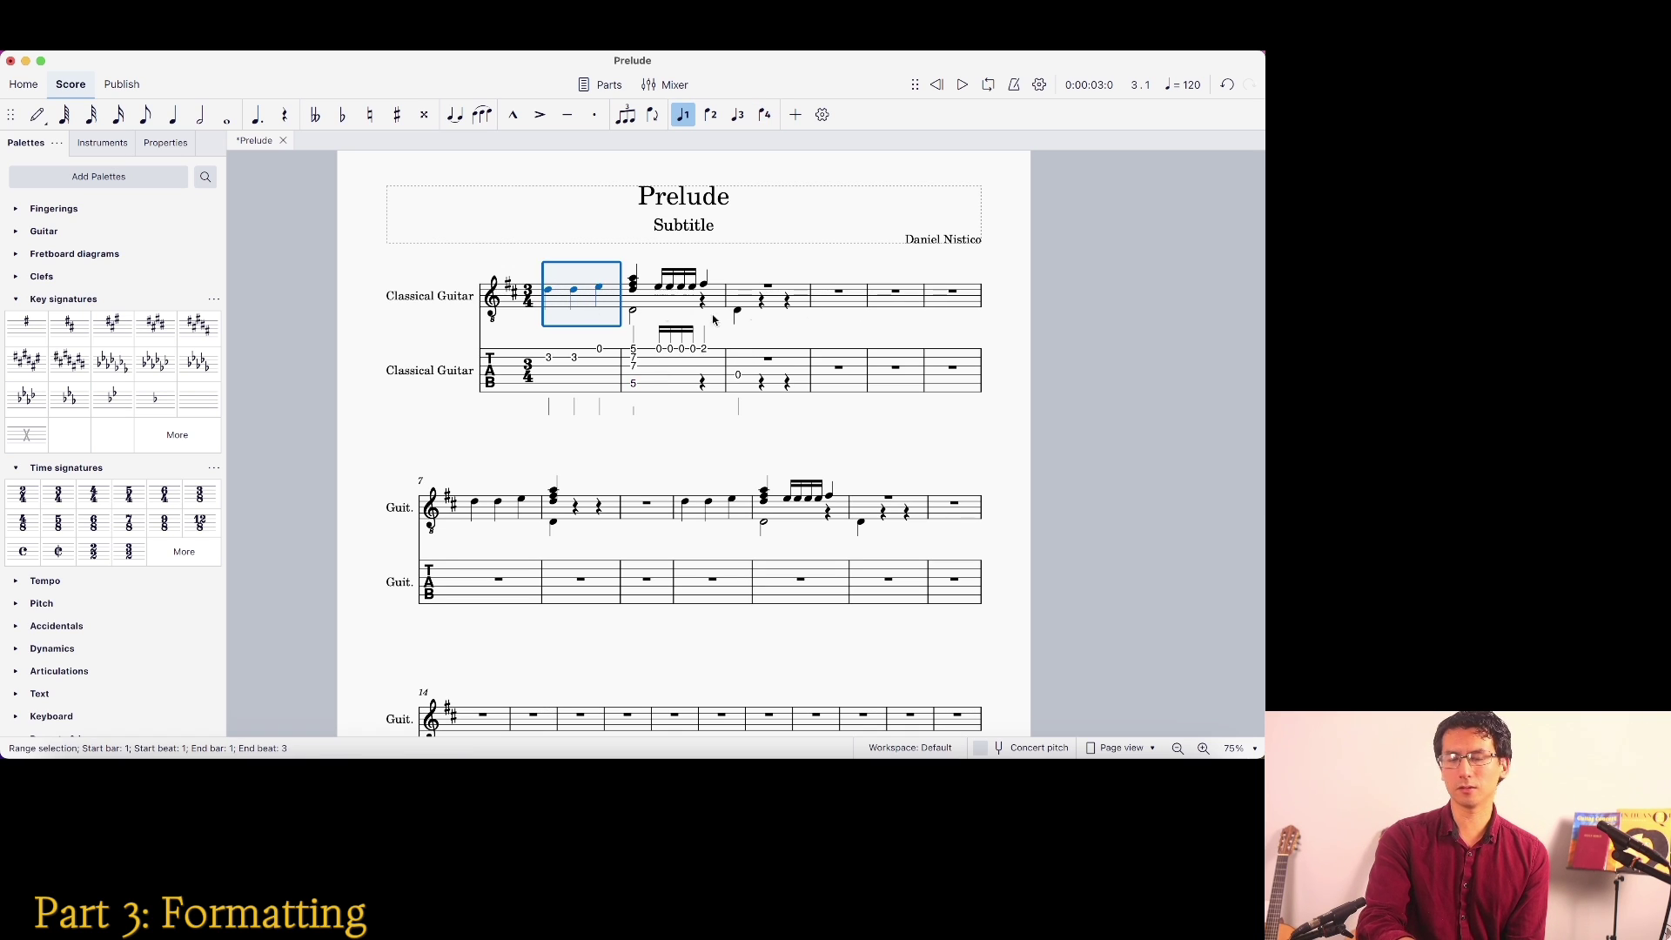
{"action": "left_click", "coordinate": [838, 297]}
{"action": "left_click", "coordinate": [844, 404]}
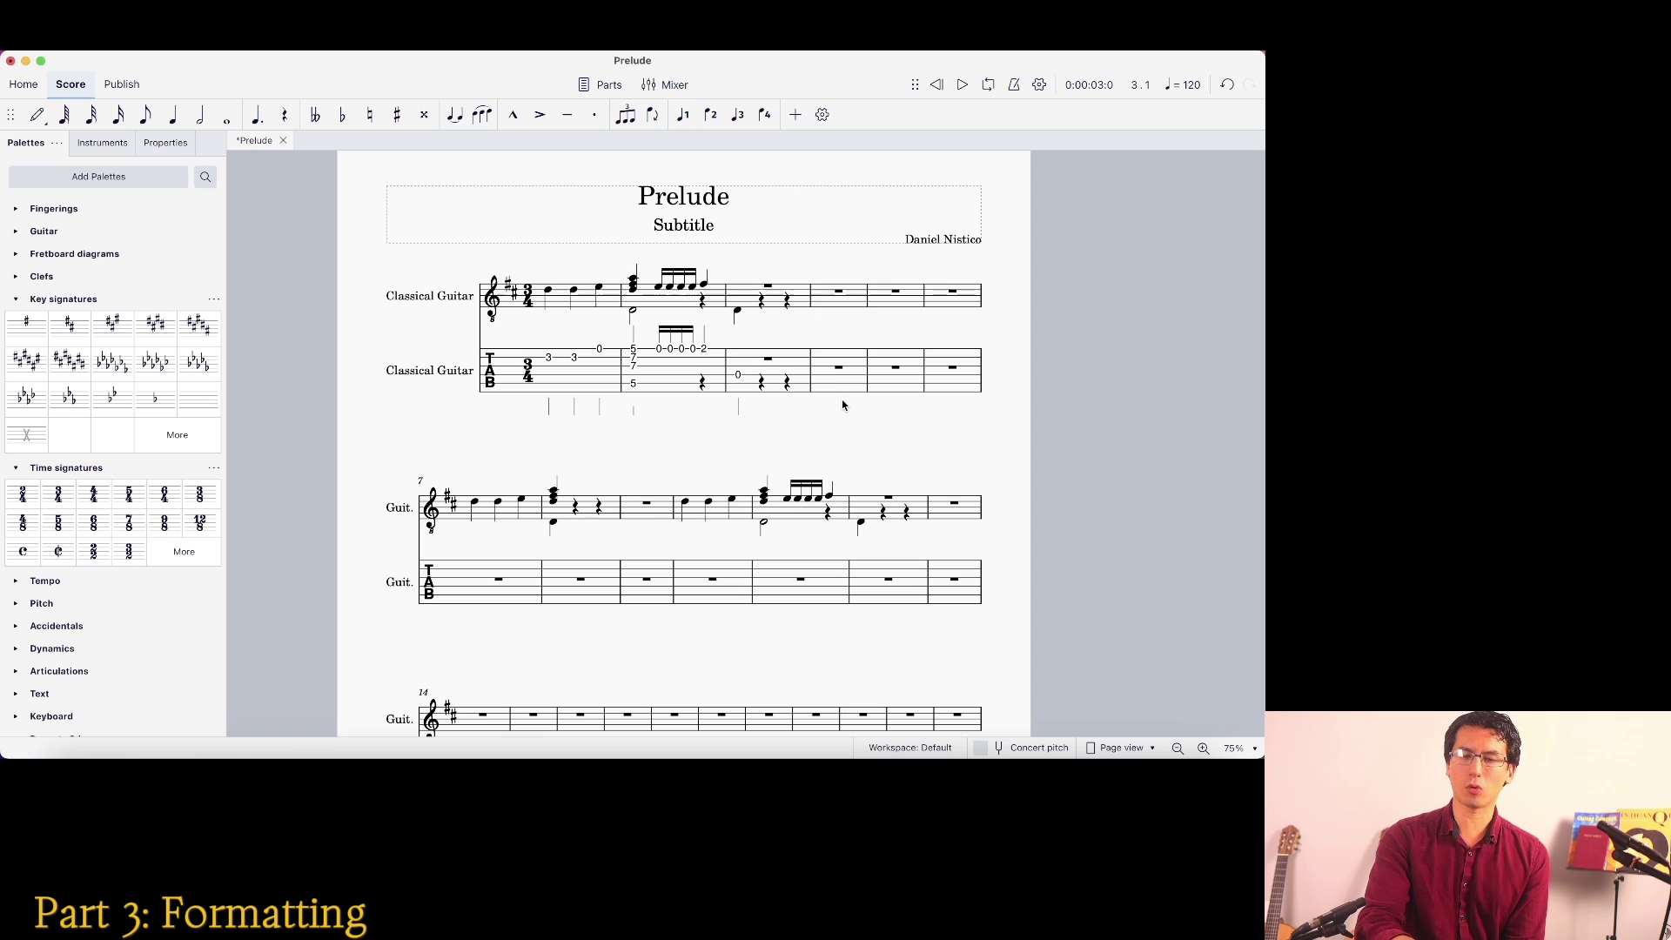
Insert system breaks after bars 3 and 6 so the first two systems hold three bars each
{"action": "left_click", "coordinate": [775, 298]}
{"action": "left_click", "coordinate": [589, 302]}
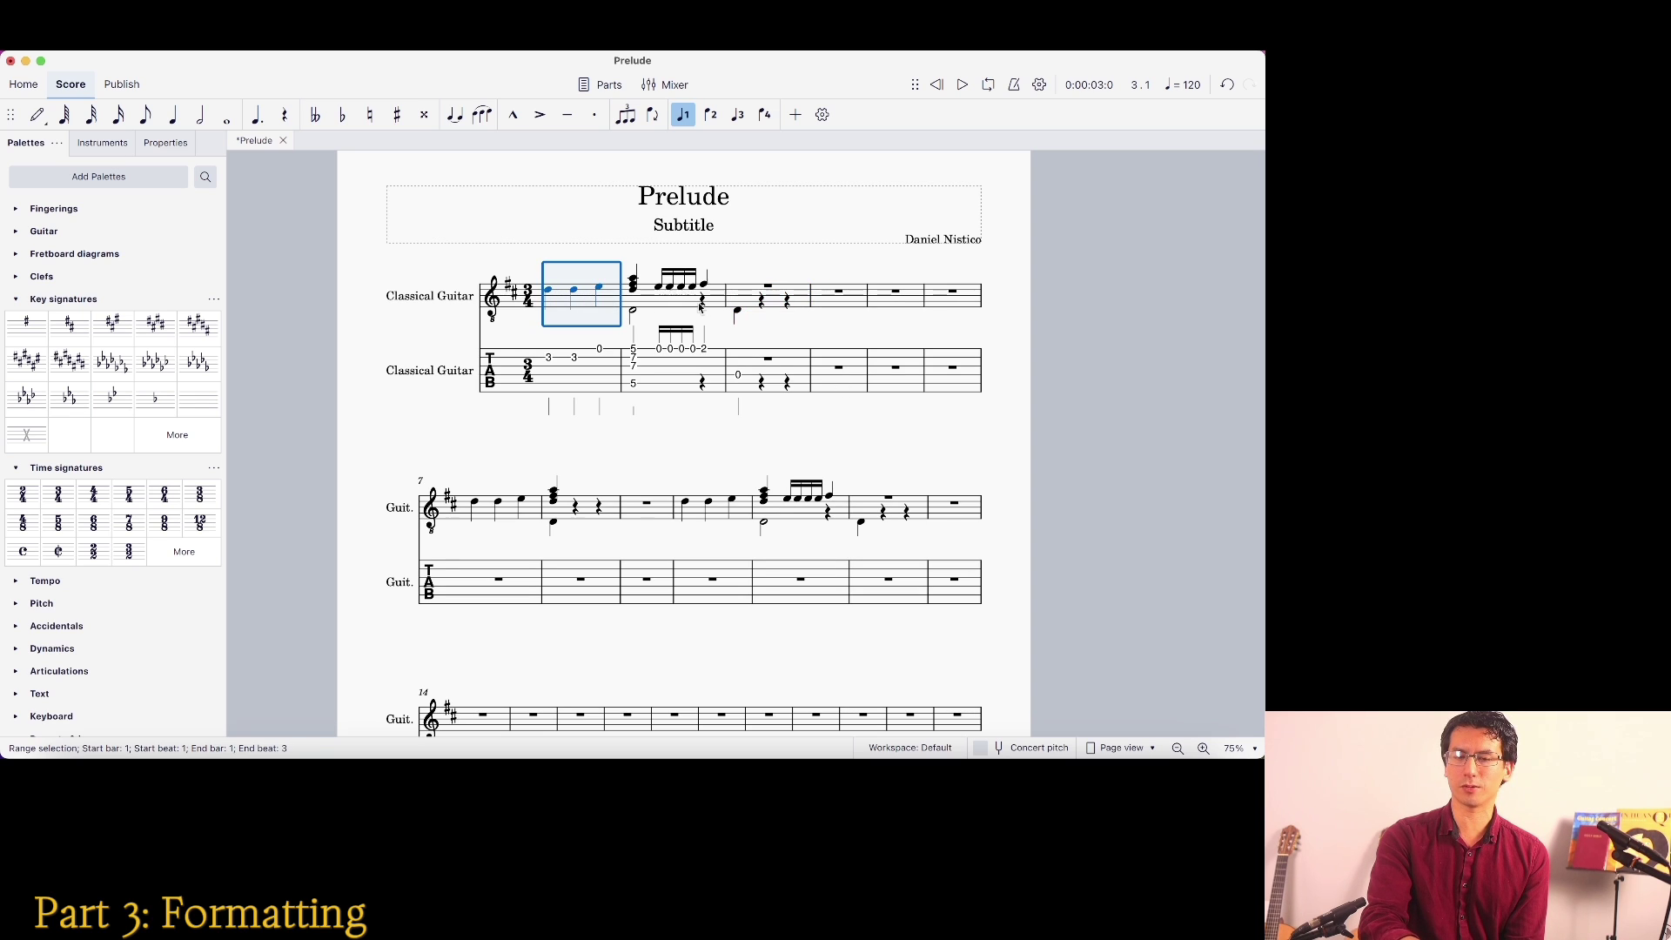
{"action": "left_click", "coordinate": [777, 302]}
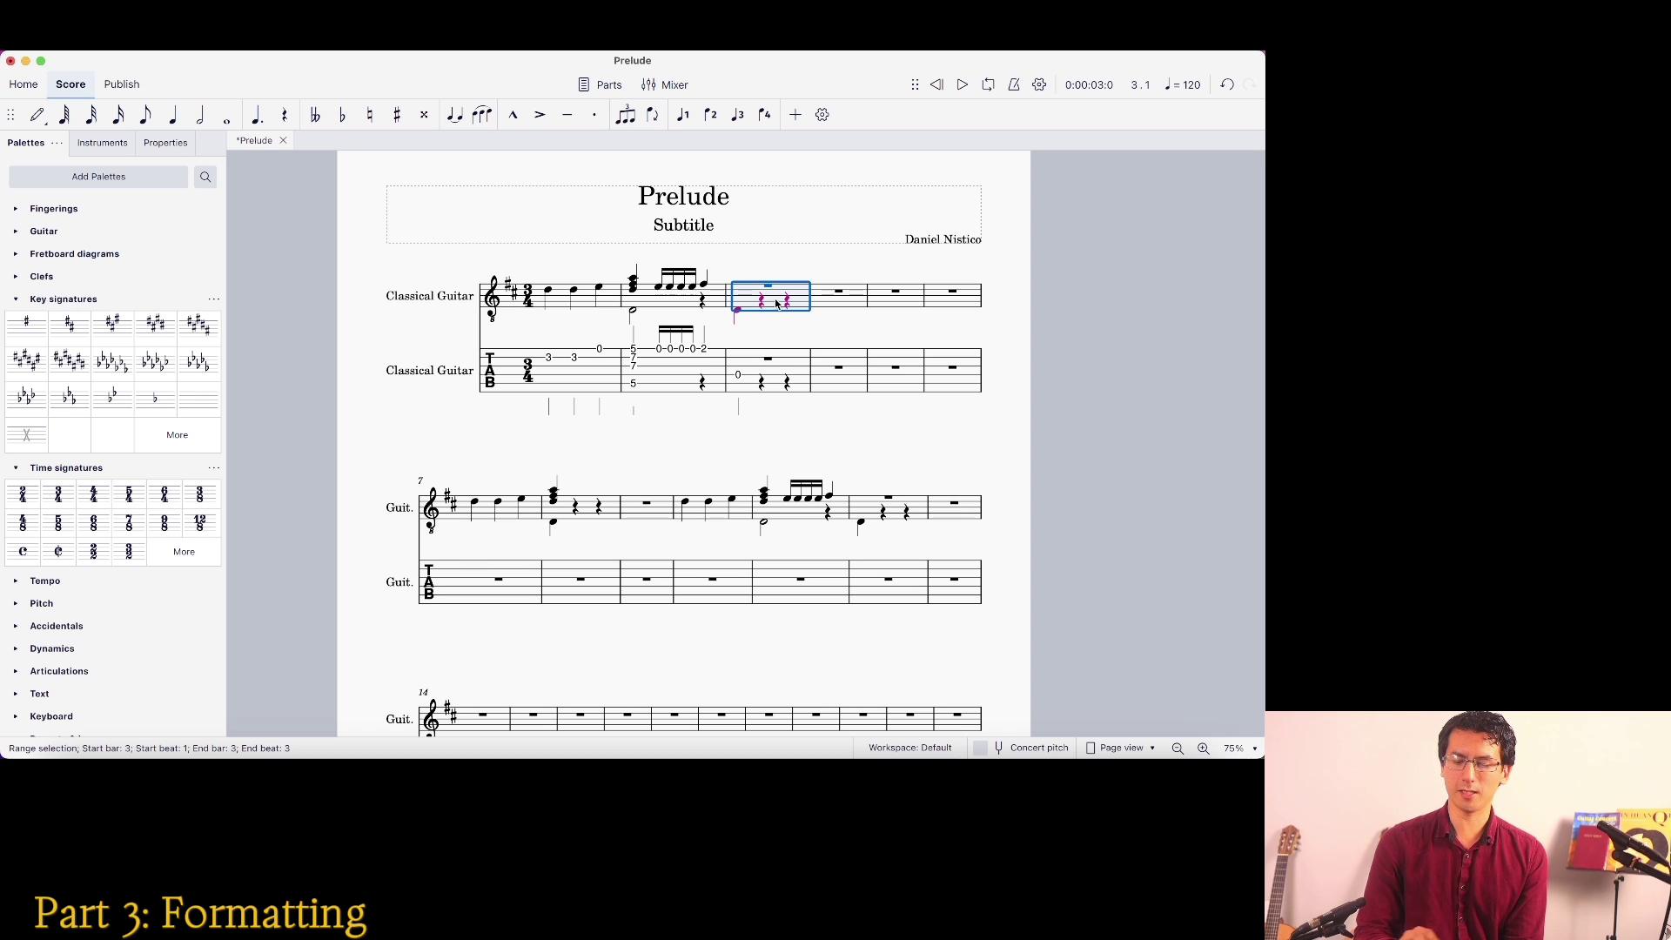
{"action": "key", "text": "Return"}
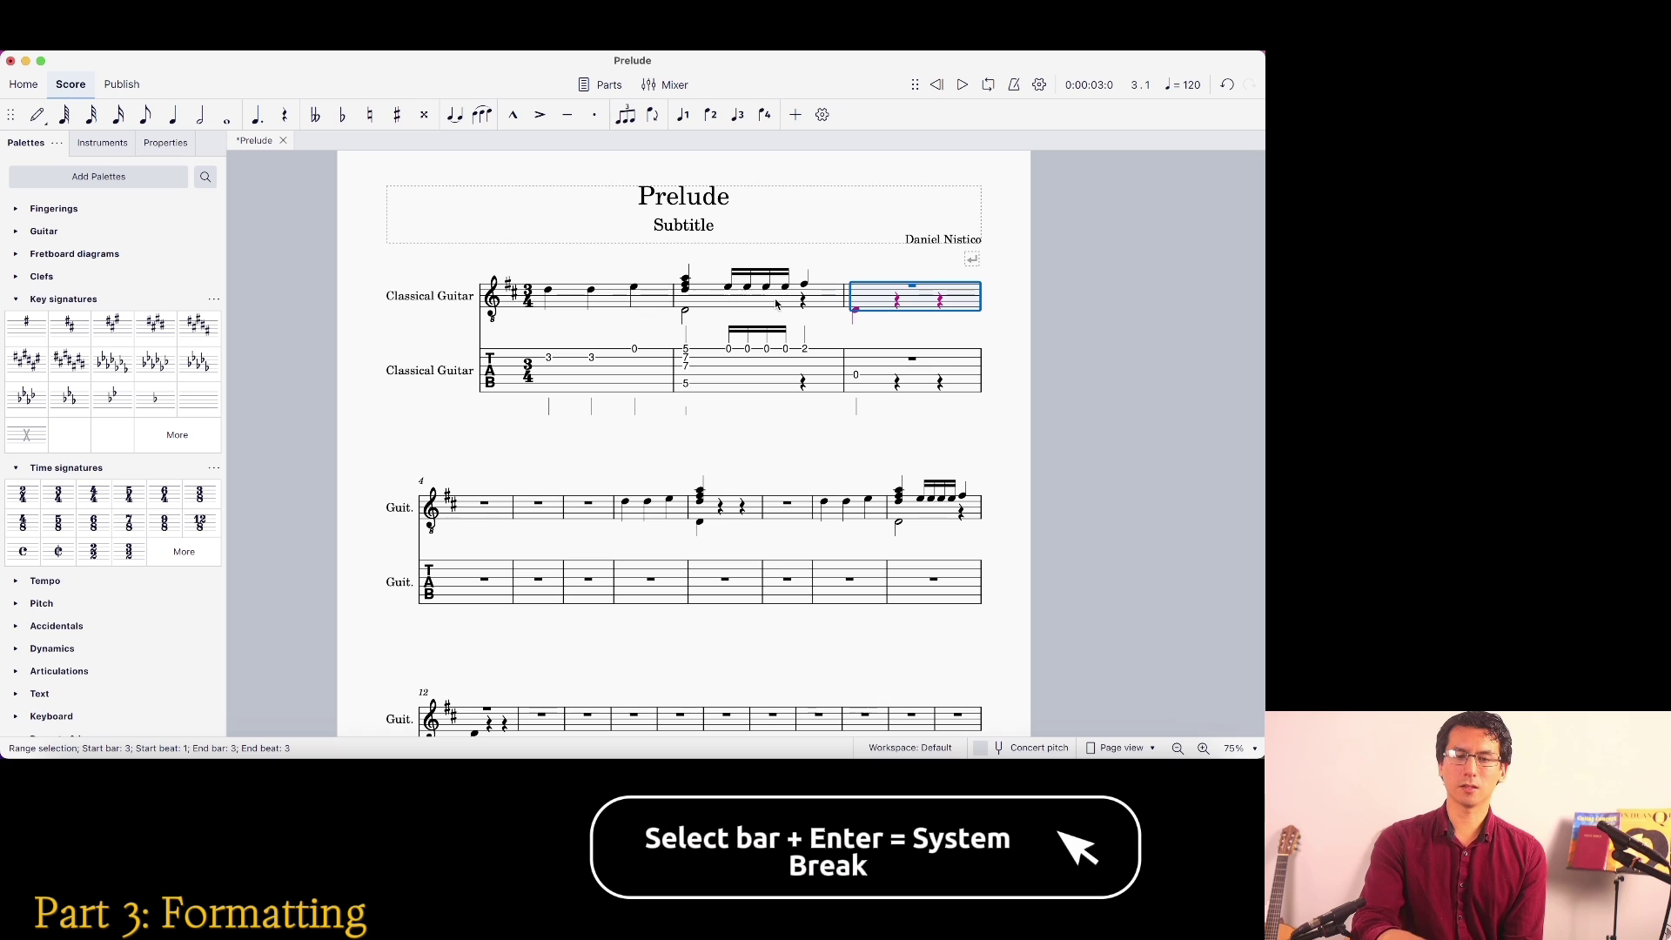
{"action": "left_click", "coordinate": [589, 508]}
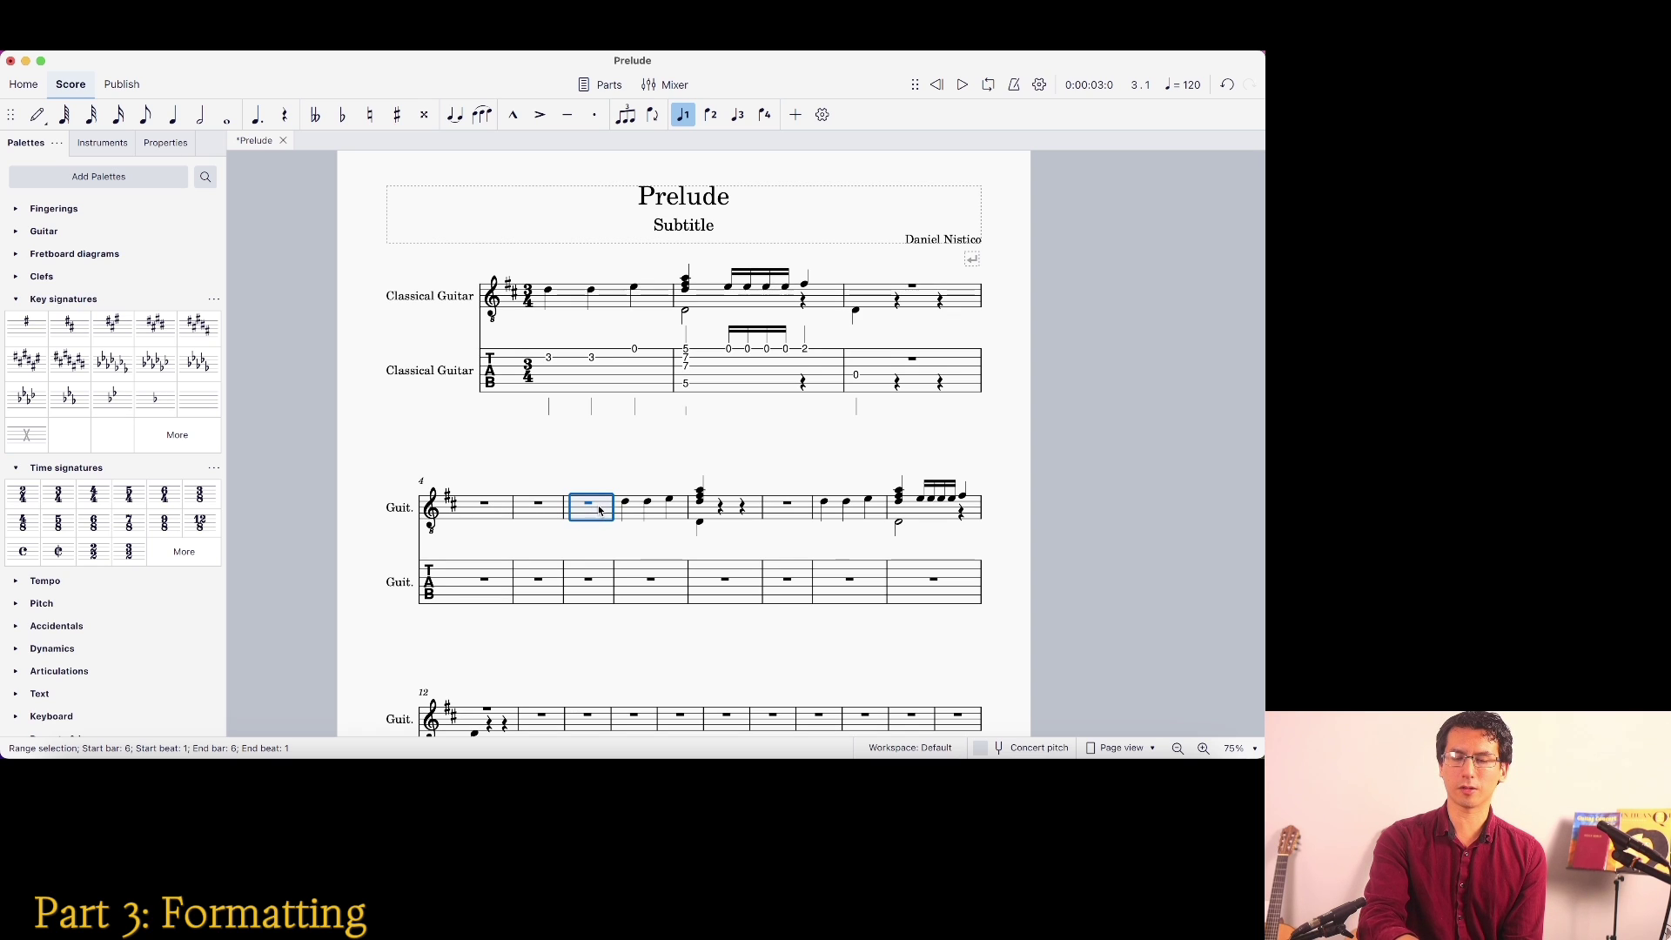
{"action": "key", "text": "Return"}
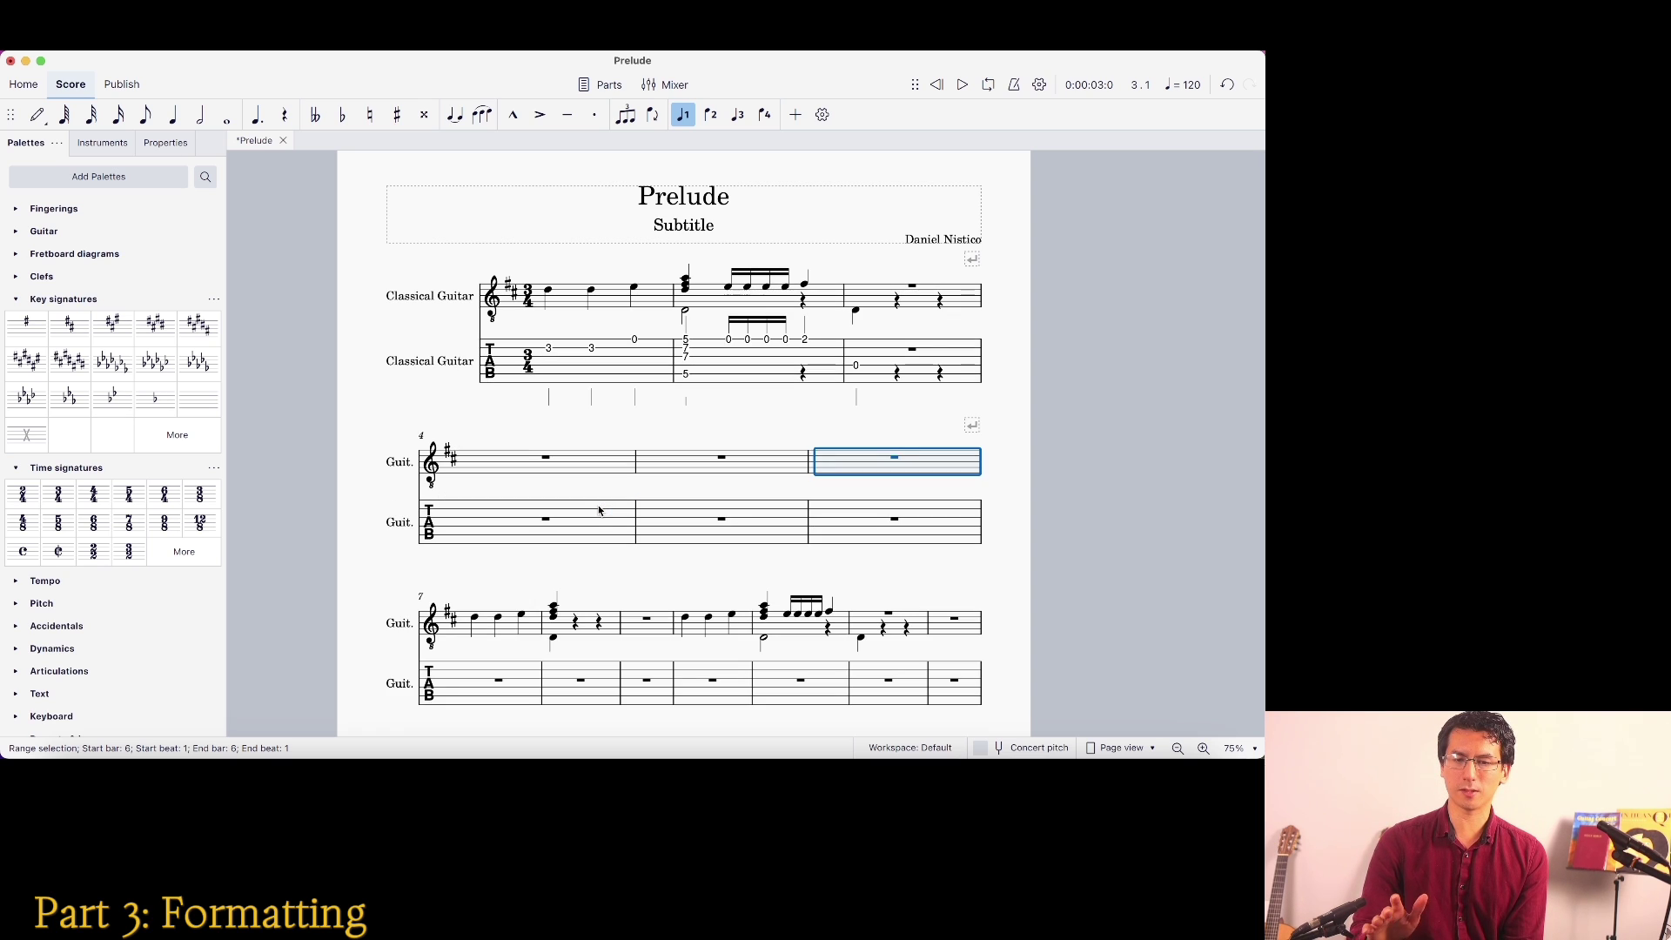
Insert system breaks after bars 9, 12 and 15 to keep three bars per system
{"action": "left_click", "coordinate": [638, 623]}
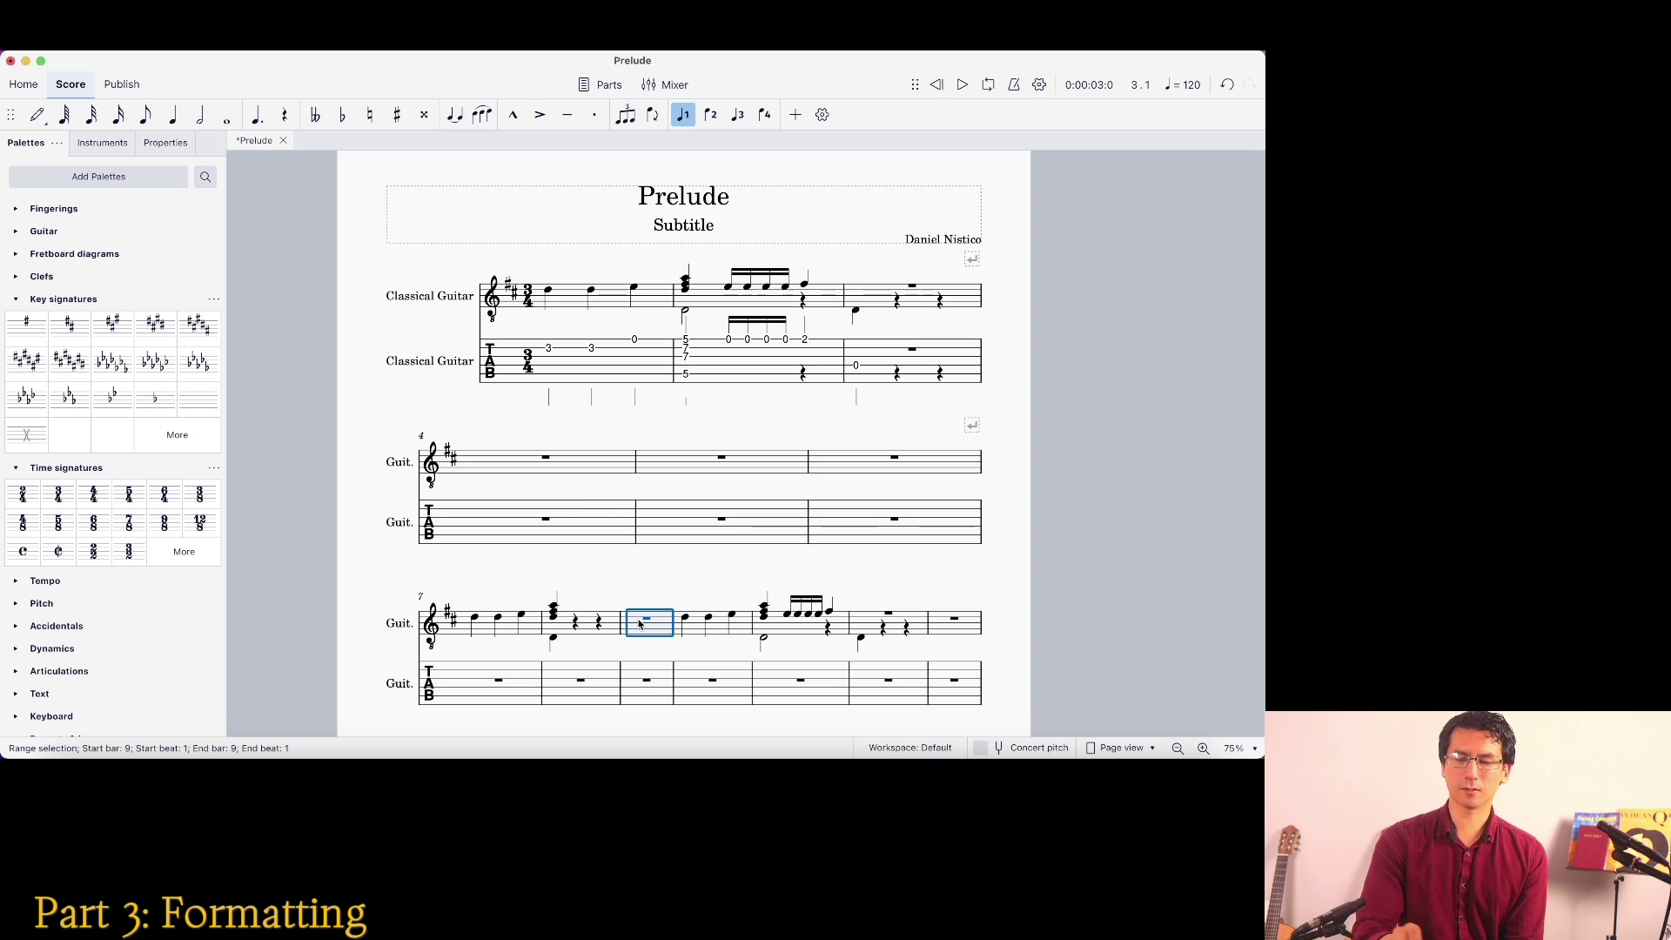
{"action": "key", "text": "Return"}
{"action": "scroll", "coordinate": [638, 623], "scroll_direction": "down", "scroll_amount": 3}
{"action": "scroll", "coordinate": [638, 623], "scroll_direction": "down", "scroll_amount": 2}
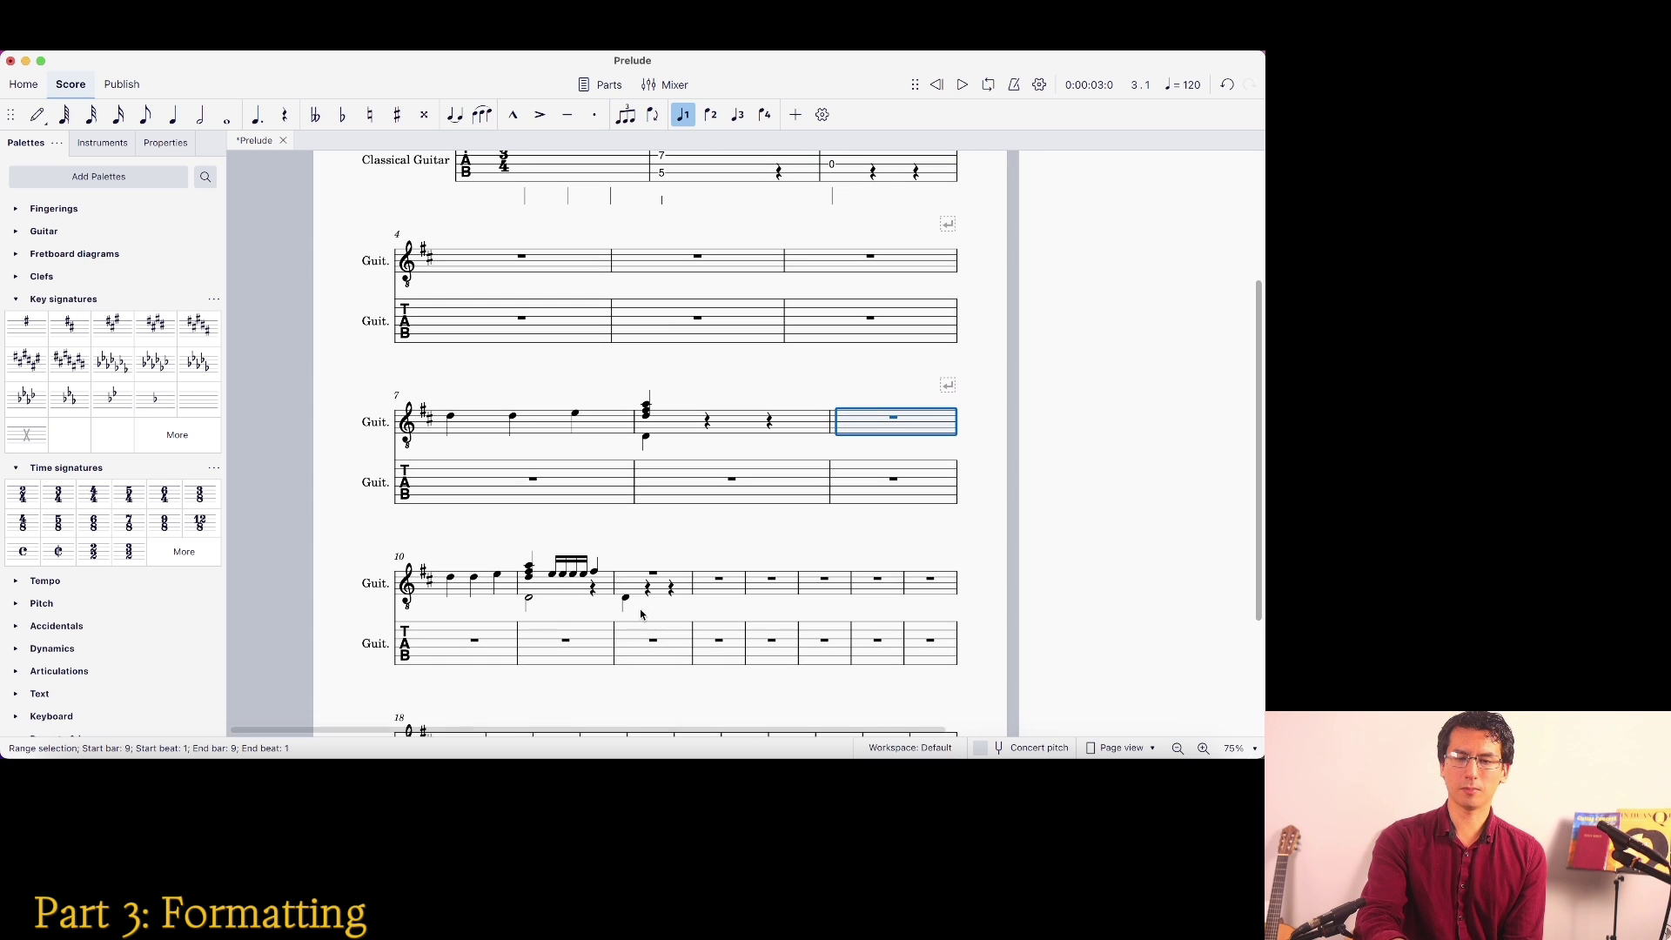
{"action": "left_click", "coordinate": [660, 592]}
{"action": "key", "text": "Return"}
{"action": "scroll", "coordinate": [662, 594], "scroll_direction": "down", "scroll_amount": 3}
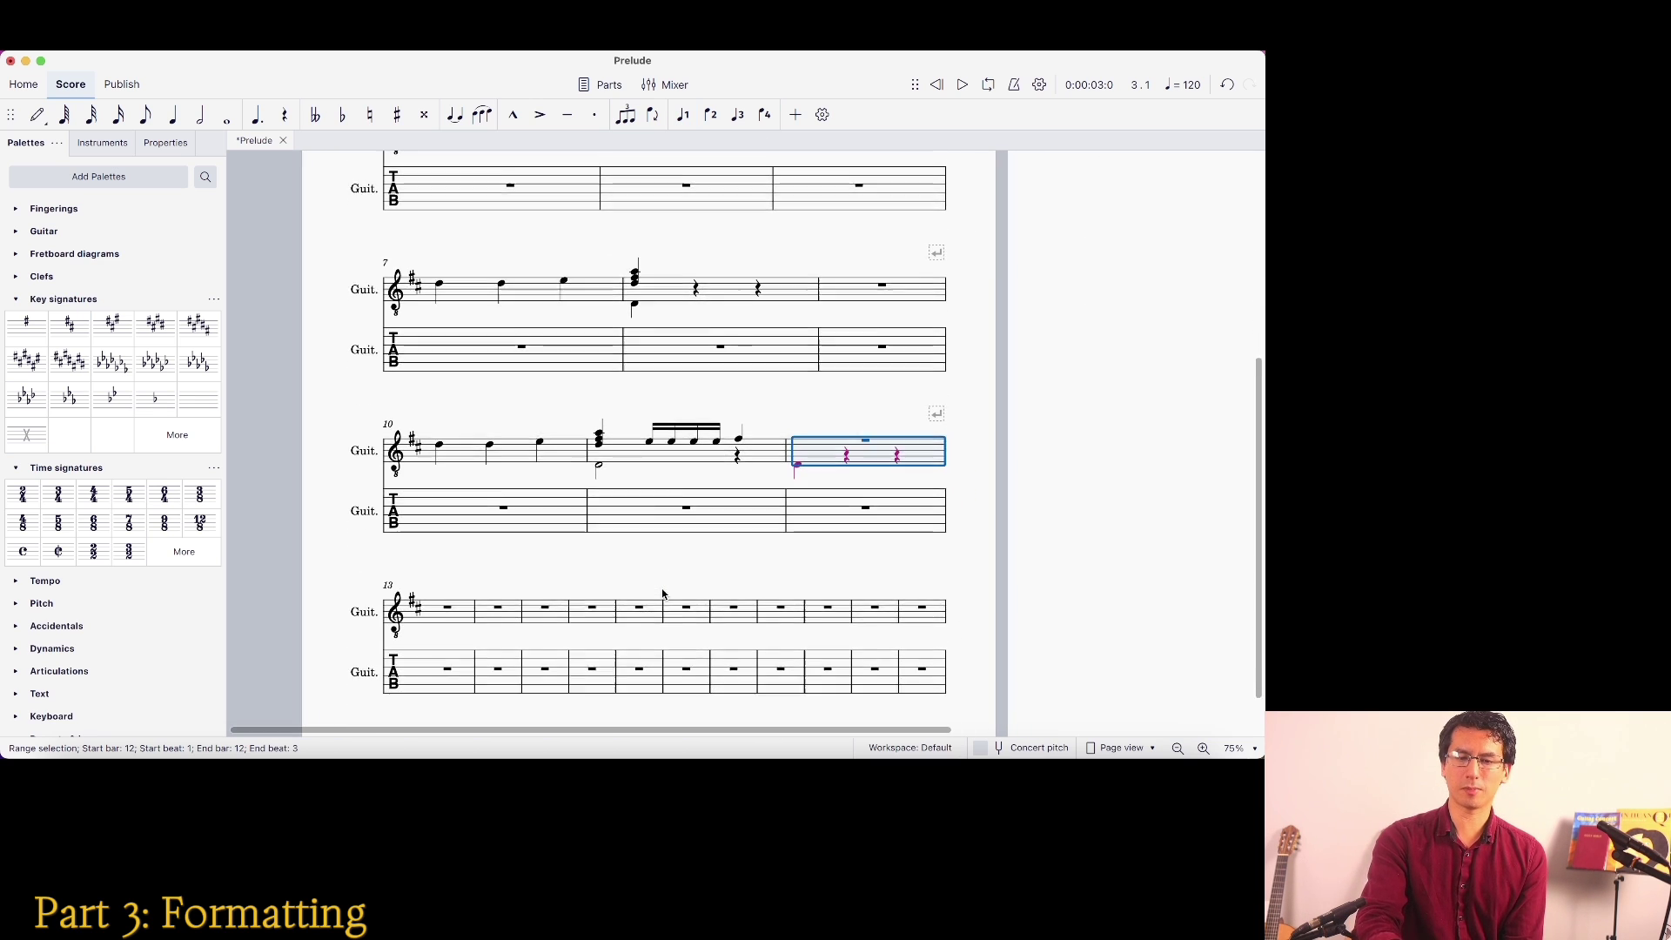
{"action": "left_click", "coordinate": [554, 600]}
{"action": "key", "text": "Return"}
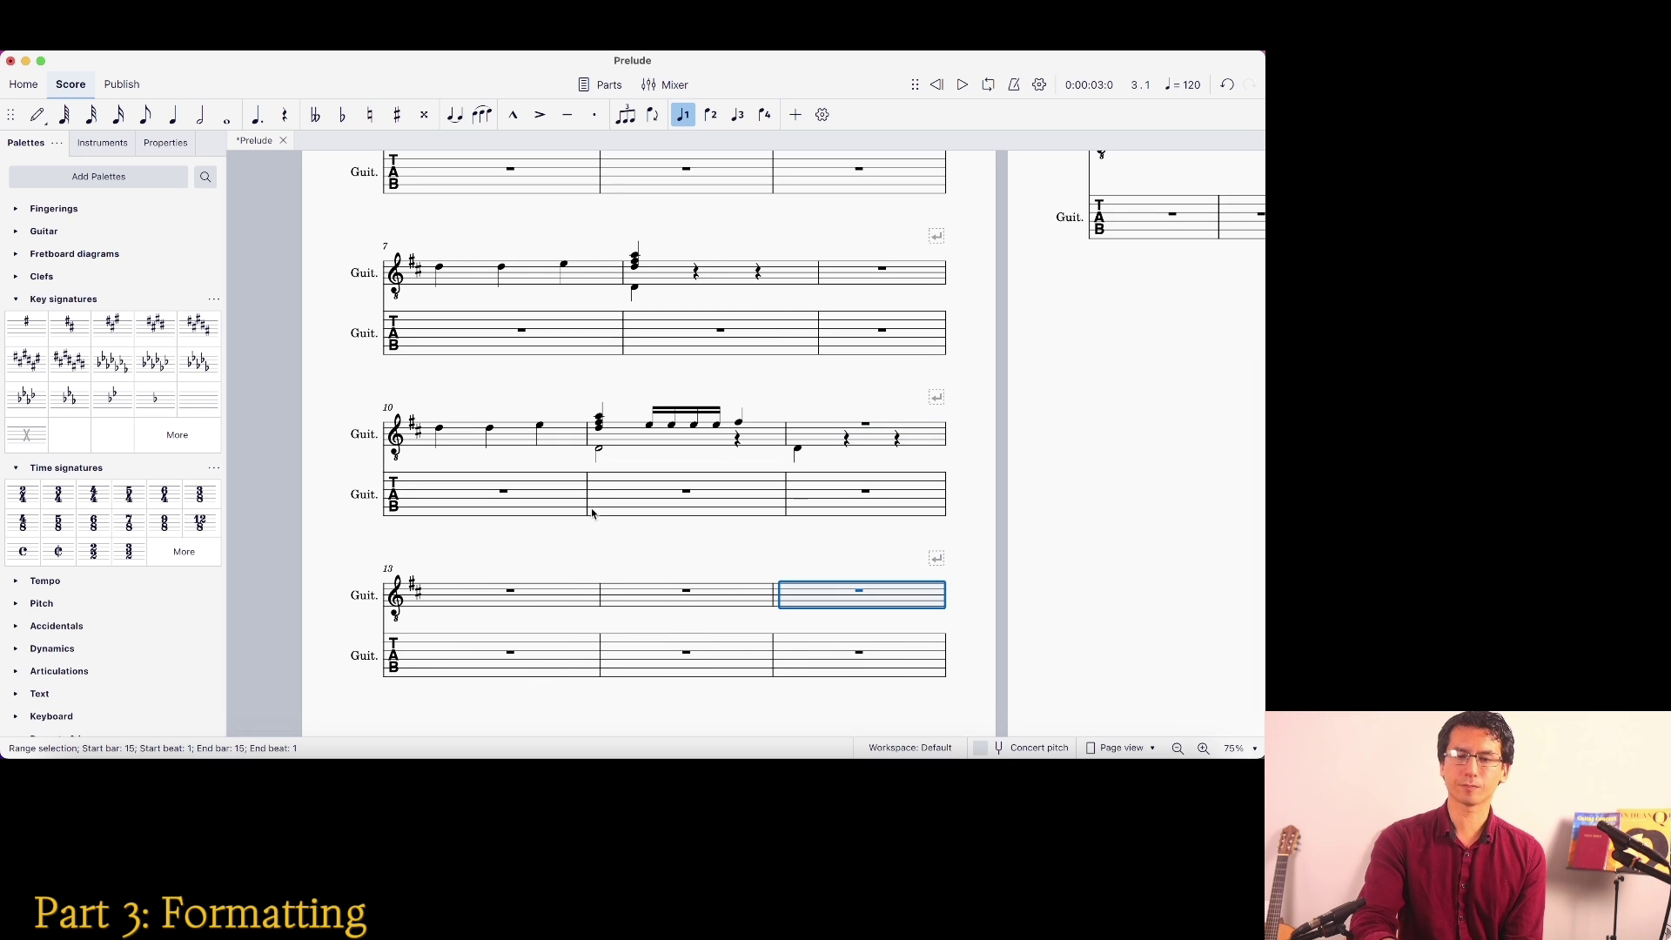
Replace the system break after bar 12 with a page break so that bar 13 starts page 2
{"action": "scroll", "coordinate": [653, 540], "scroll_direction": "up", "scroll_amount": 3}
{"action": "scroll", "coordinate": [752, 470], "scroll_direction": "down", "scroll_amount": 4}
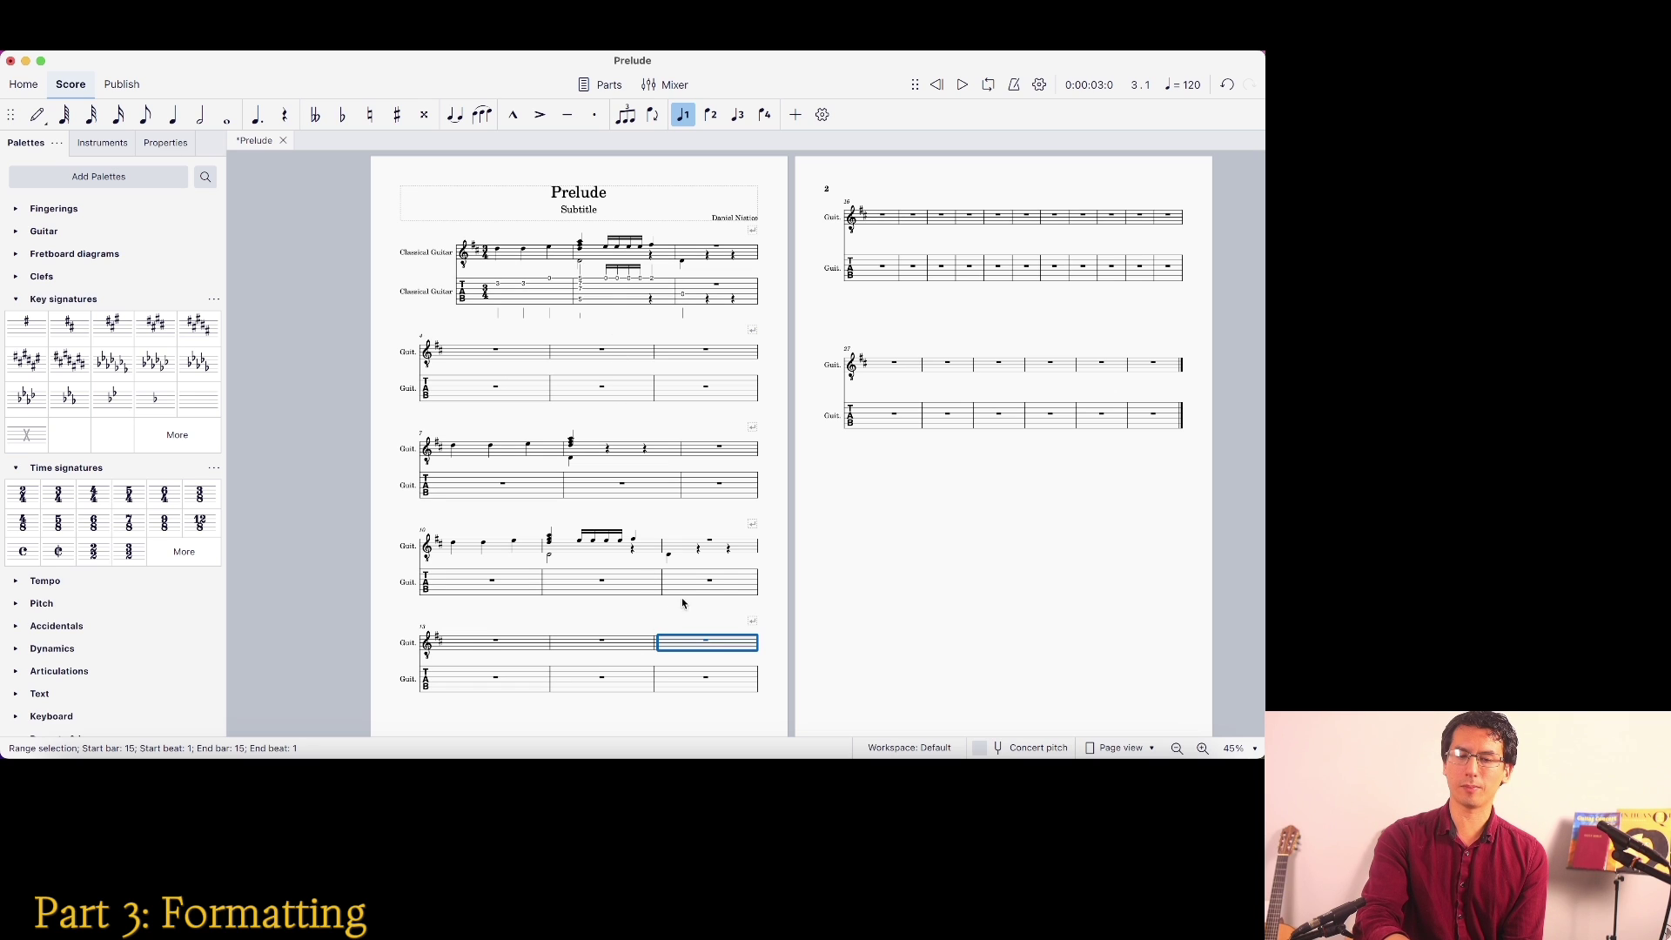
{"action": "left_click", "coordinate": [745, 552]}
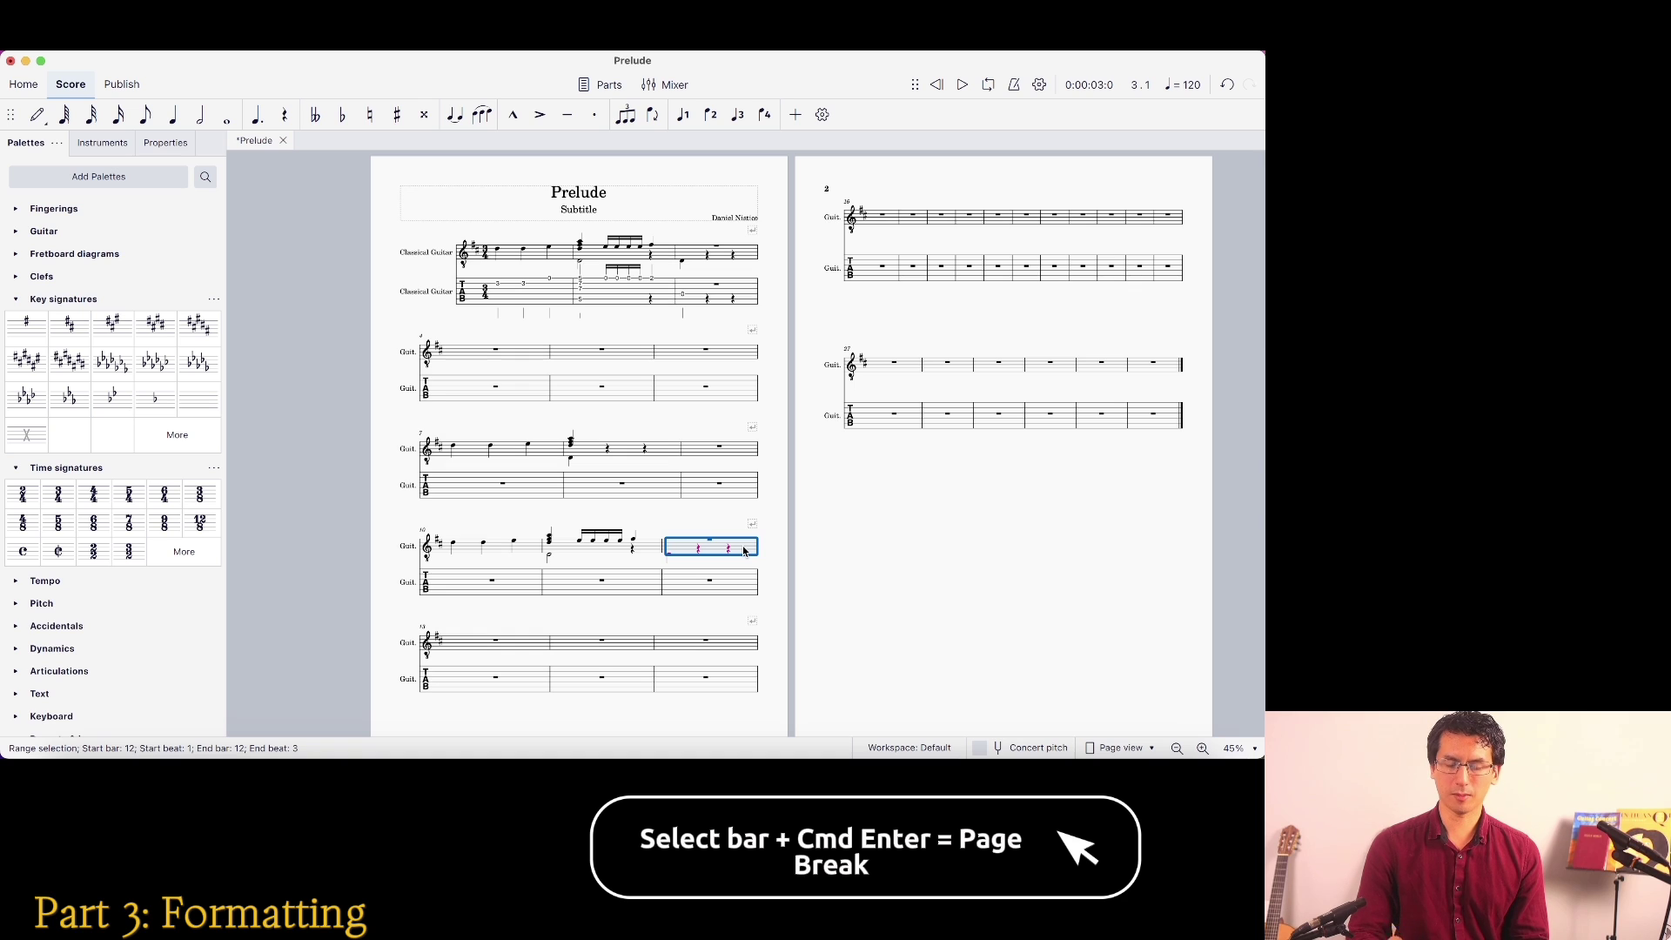
{"action": "key", "text": "super+Return"}
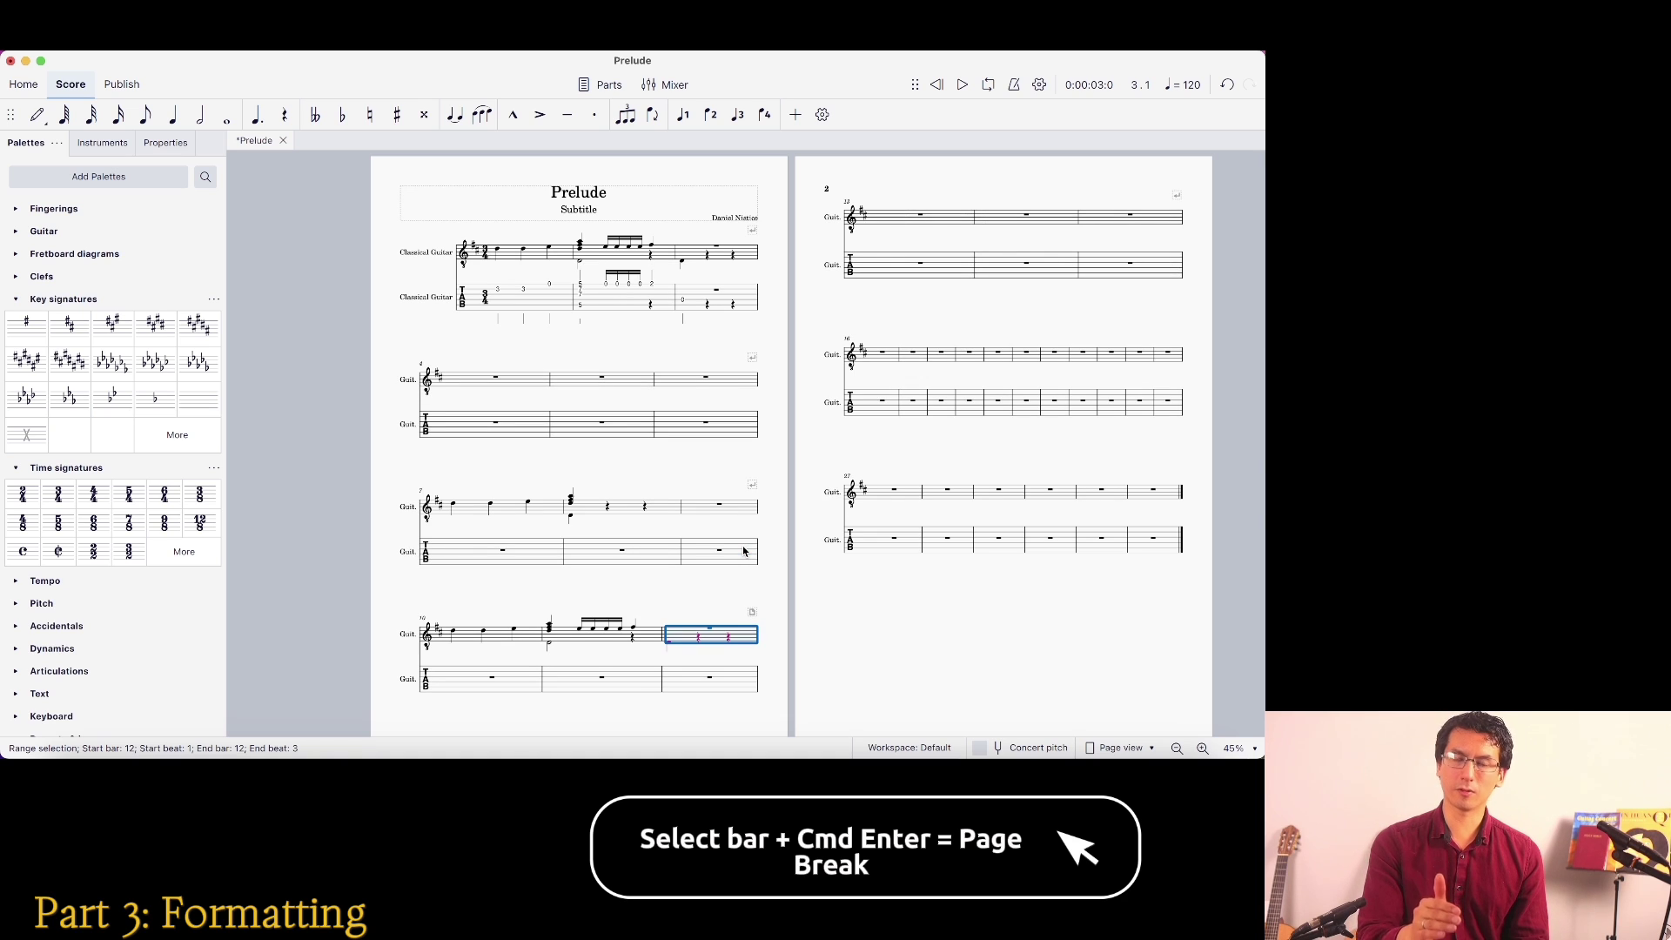